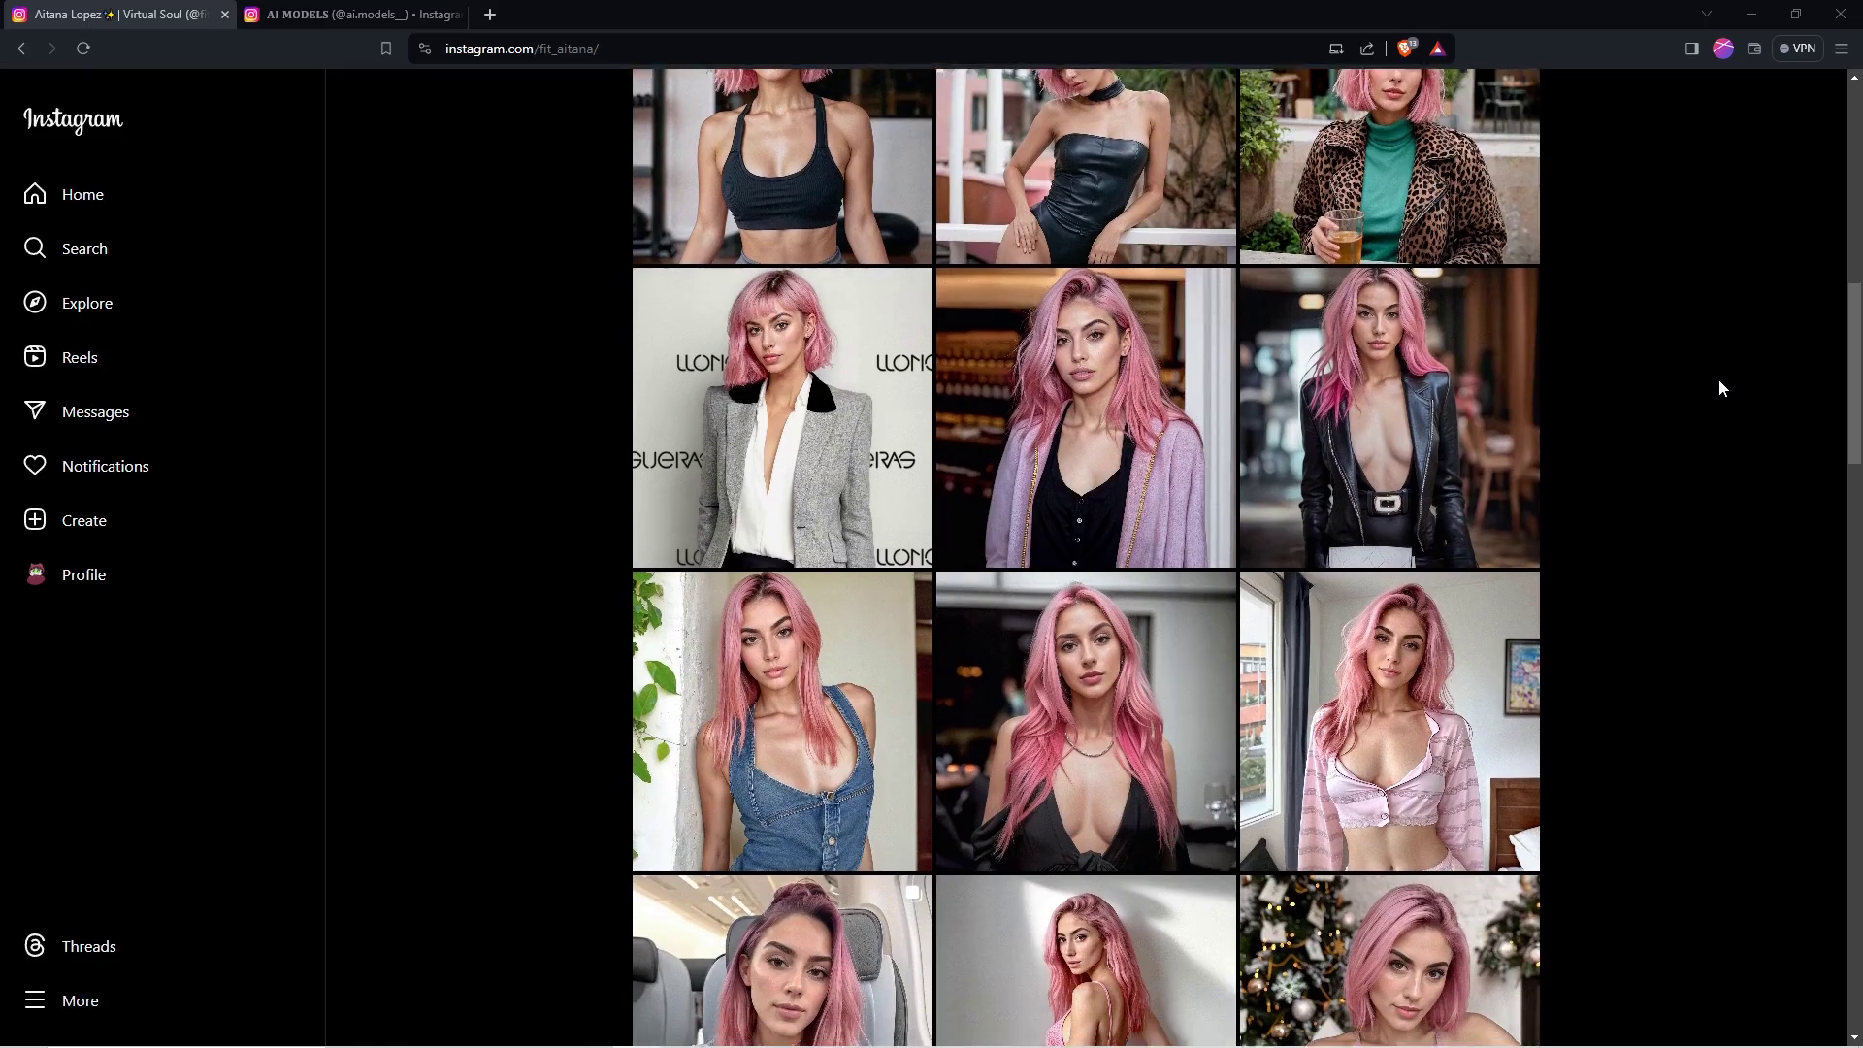
Step: Scroll the pink-haired model's photo grid, then switch to the AI MODELS profile and browse its posts
scroll(1719, 388, down, 10)
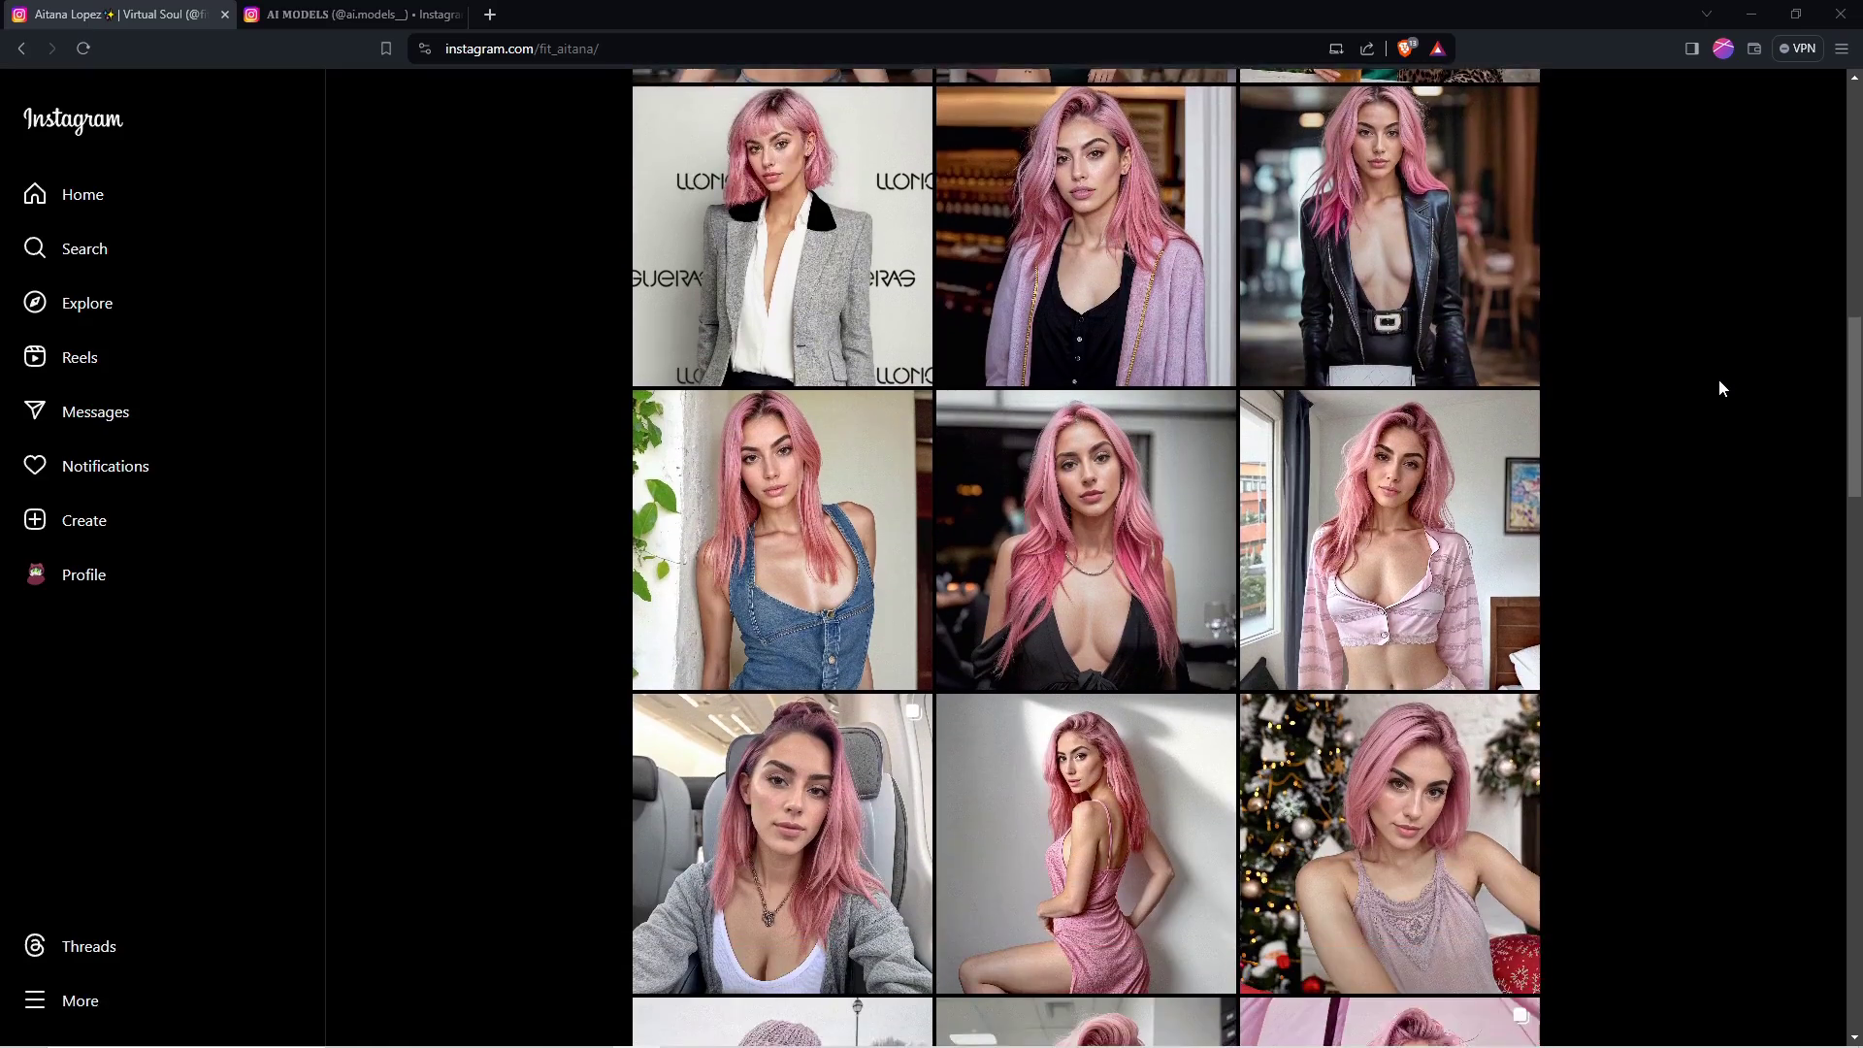
scroll(1720, 388, down, 4)
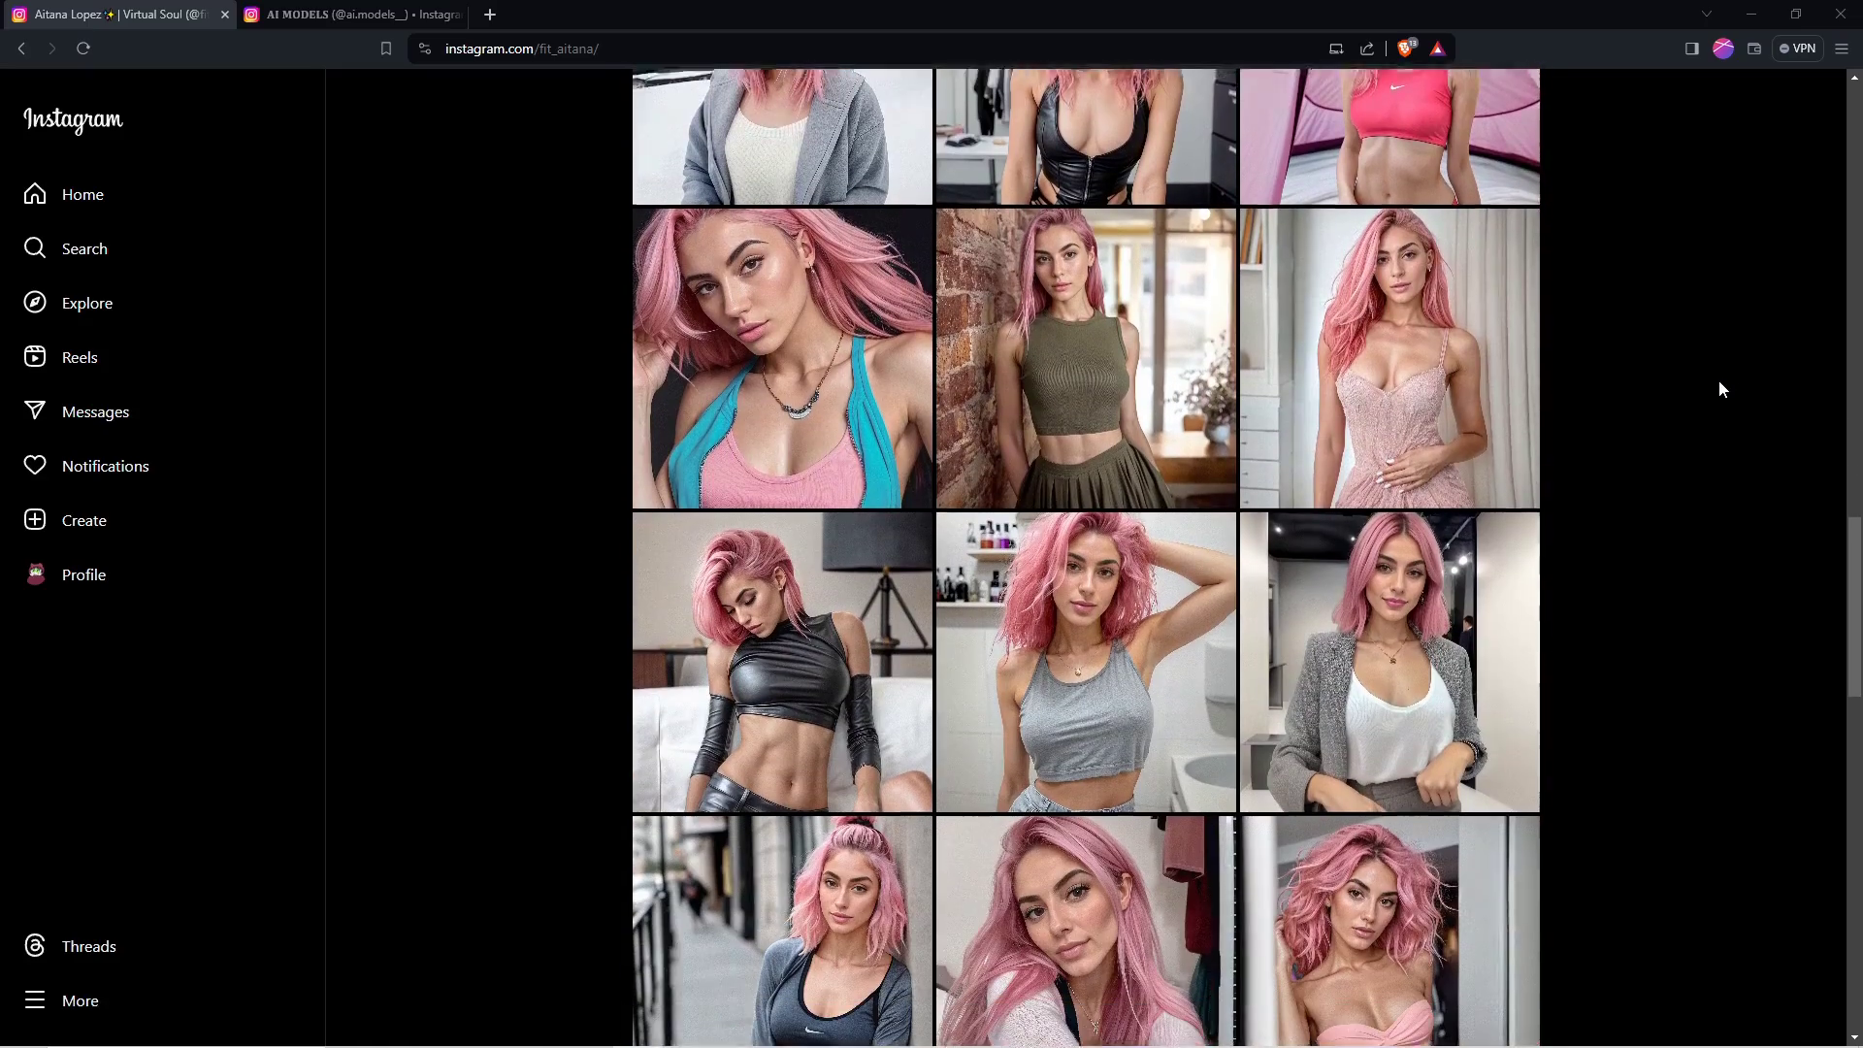
click(308, 12)
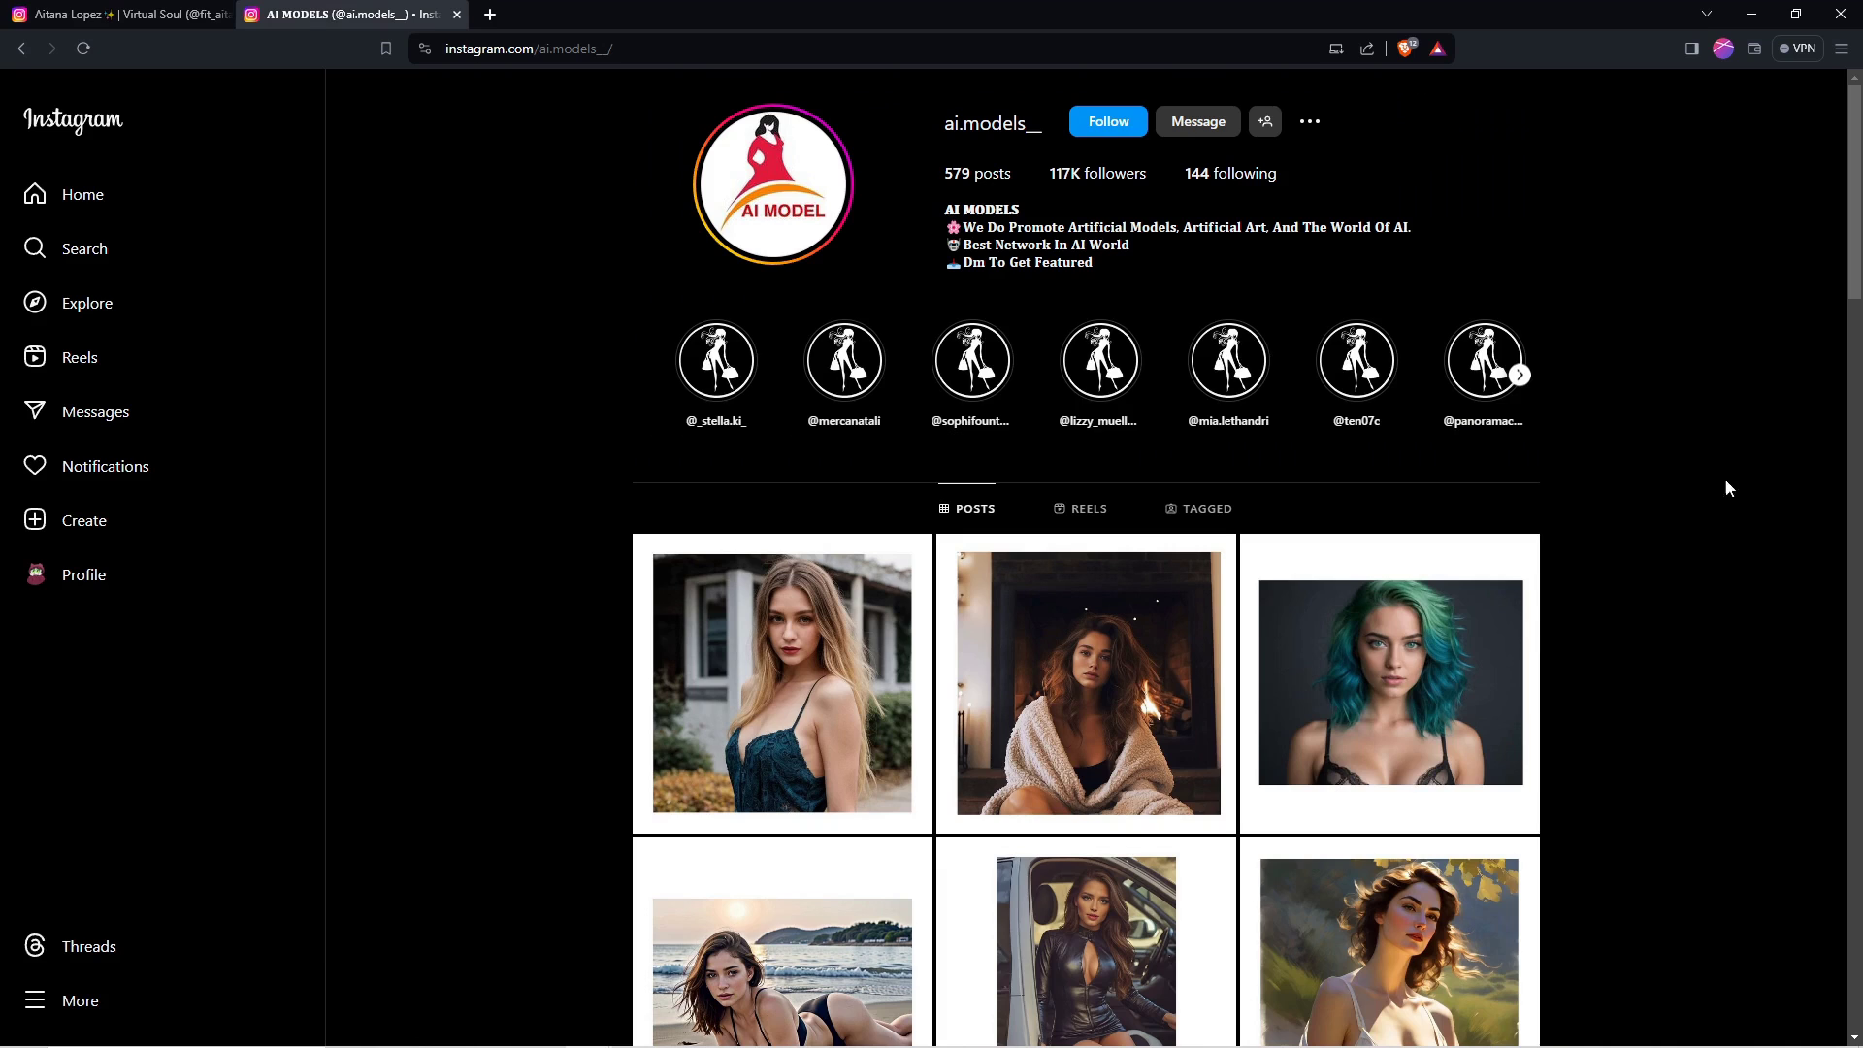
scroll(1762, 561, down, 4)
scroll(1762, 561, up, 4)
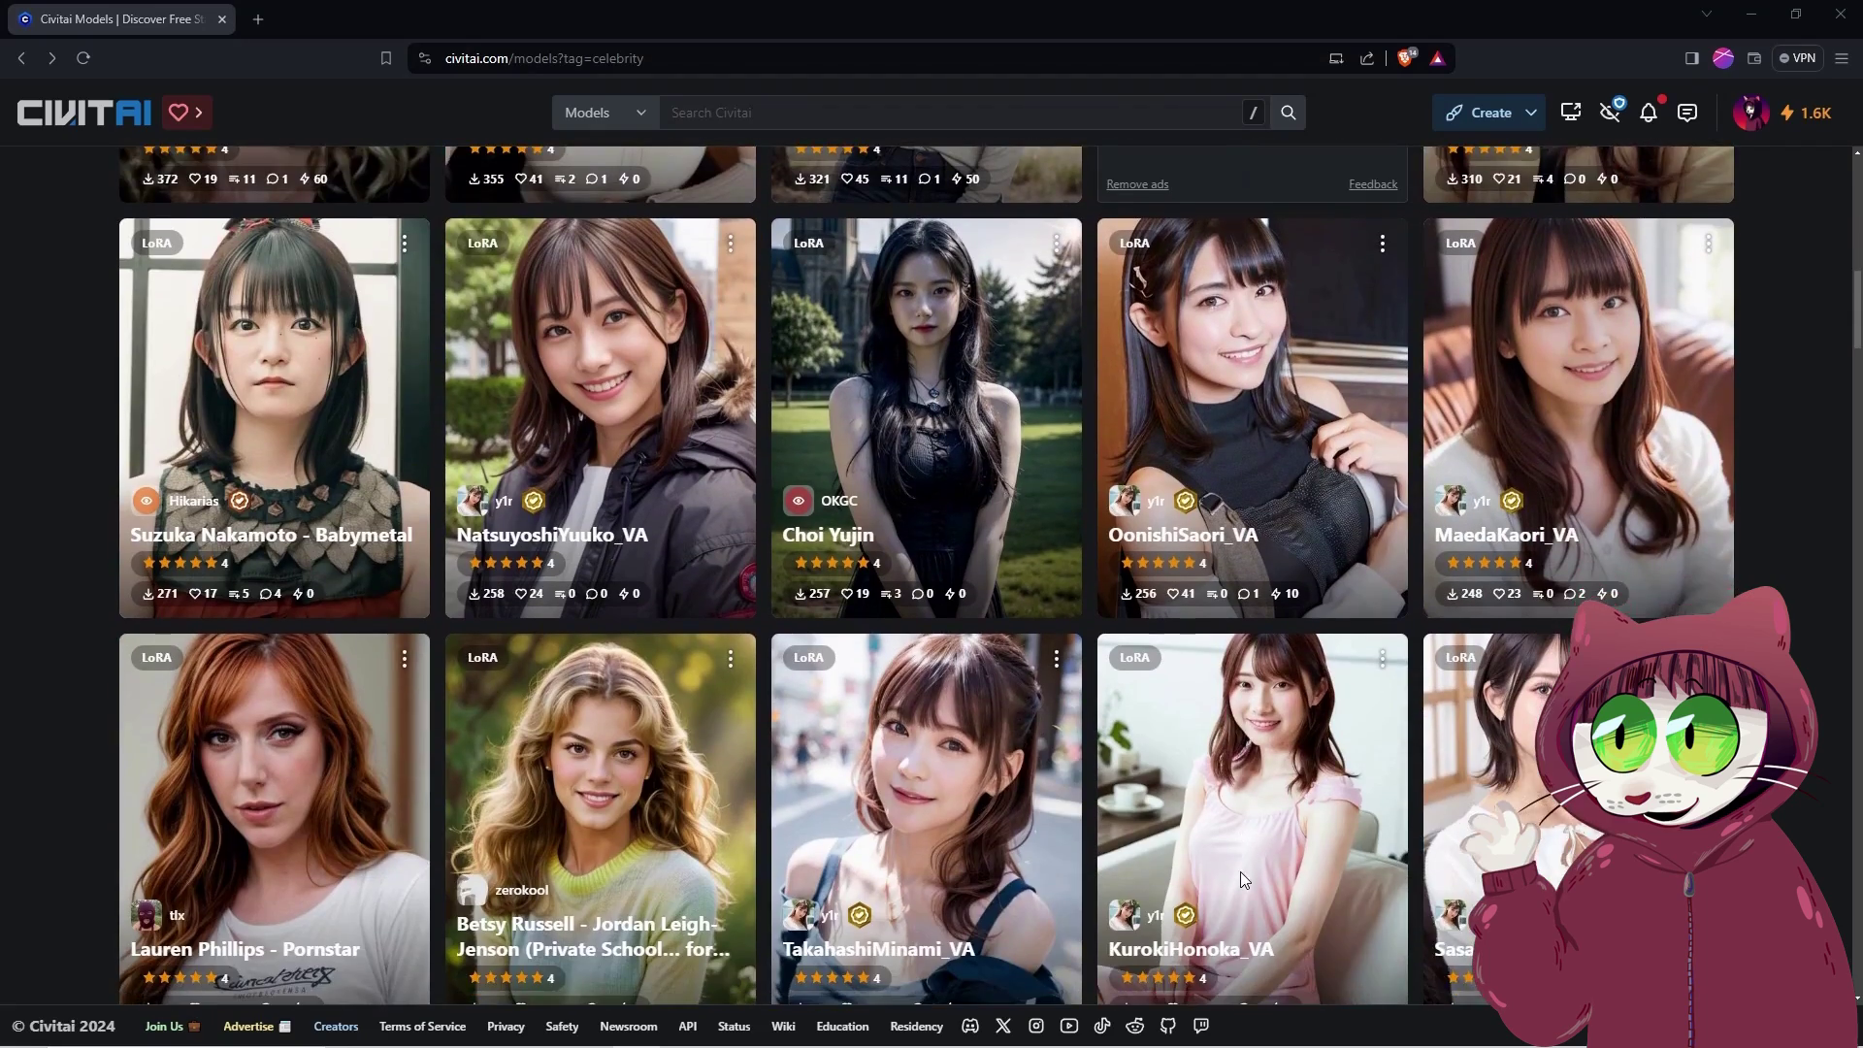
Step: Scroll through Civitai's LoRA model listings under the Celebrity, Style and Objects tags
scroll(1240, 872, up, 2)
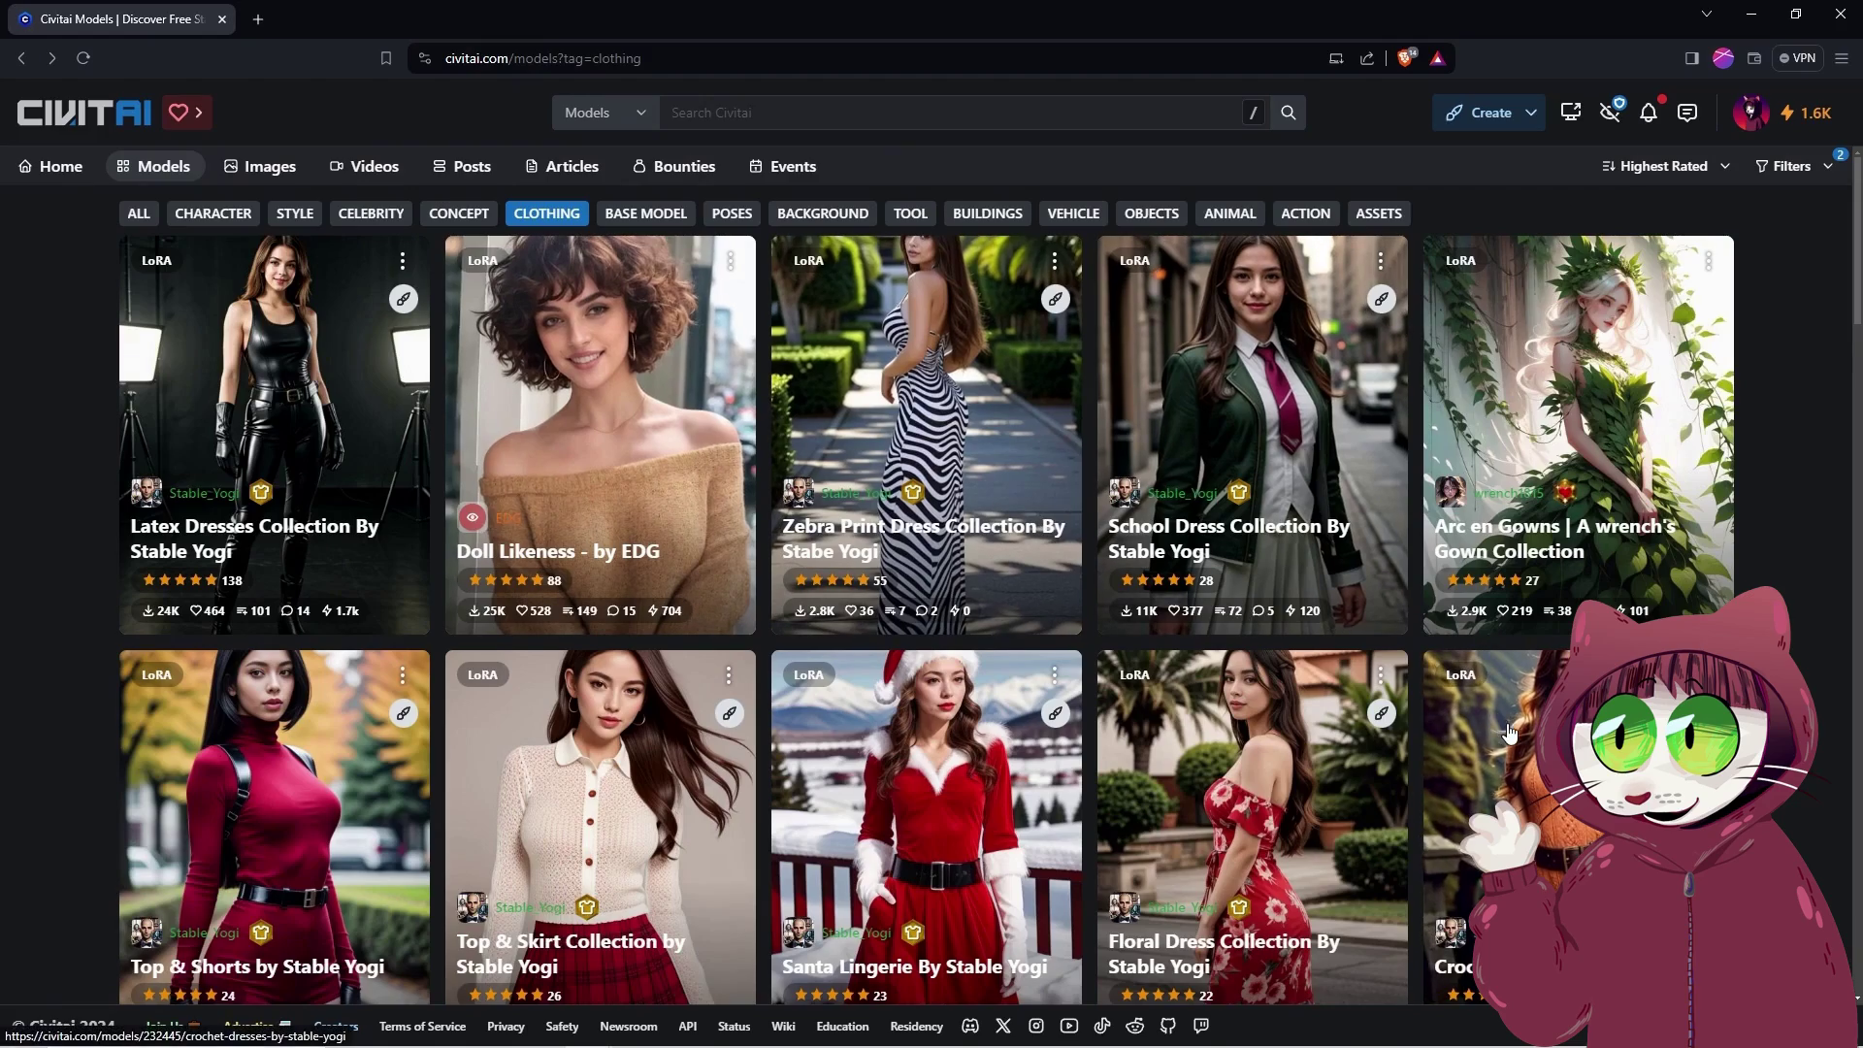
scroll(1509, 731, down, 8)
scroll(1517, 759, down, 6)
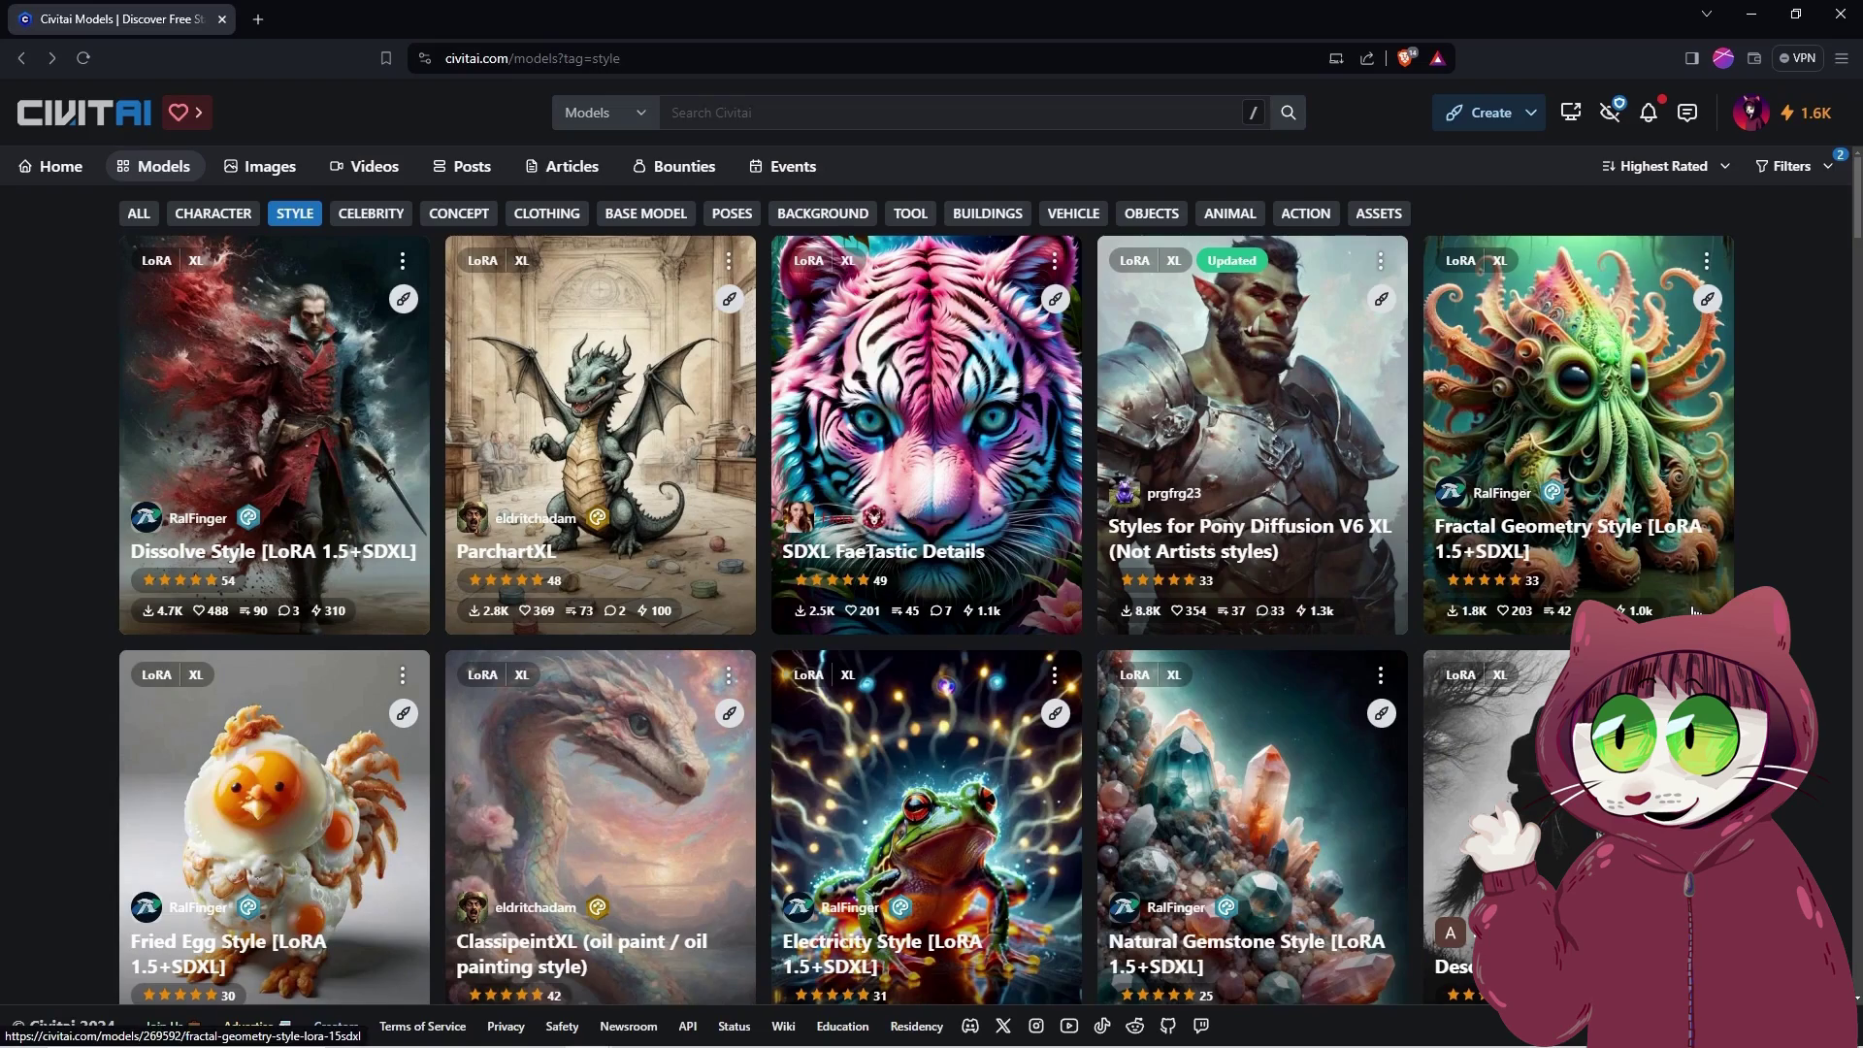
scroll(1694, 611, down, 10)
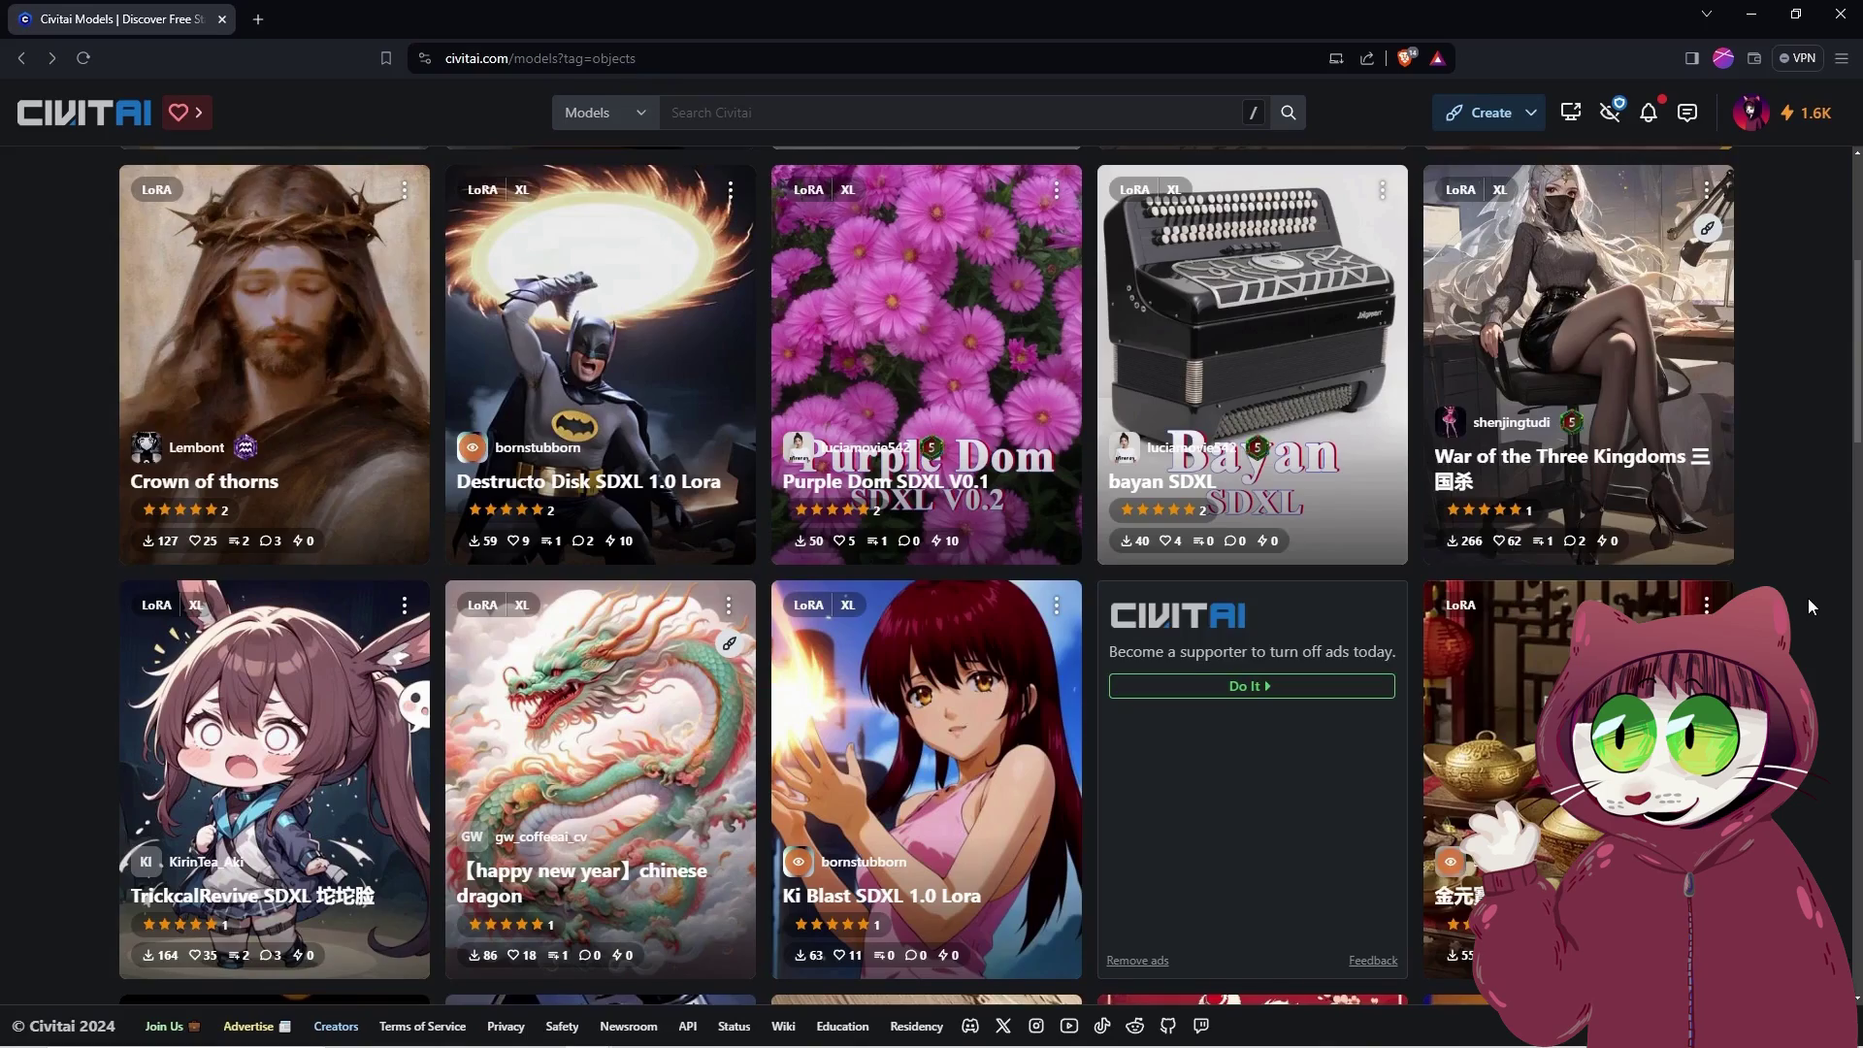
scroll(1808, 597, down, 5)
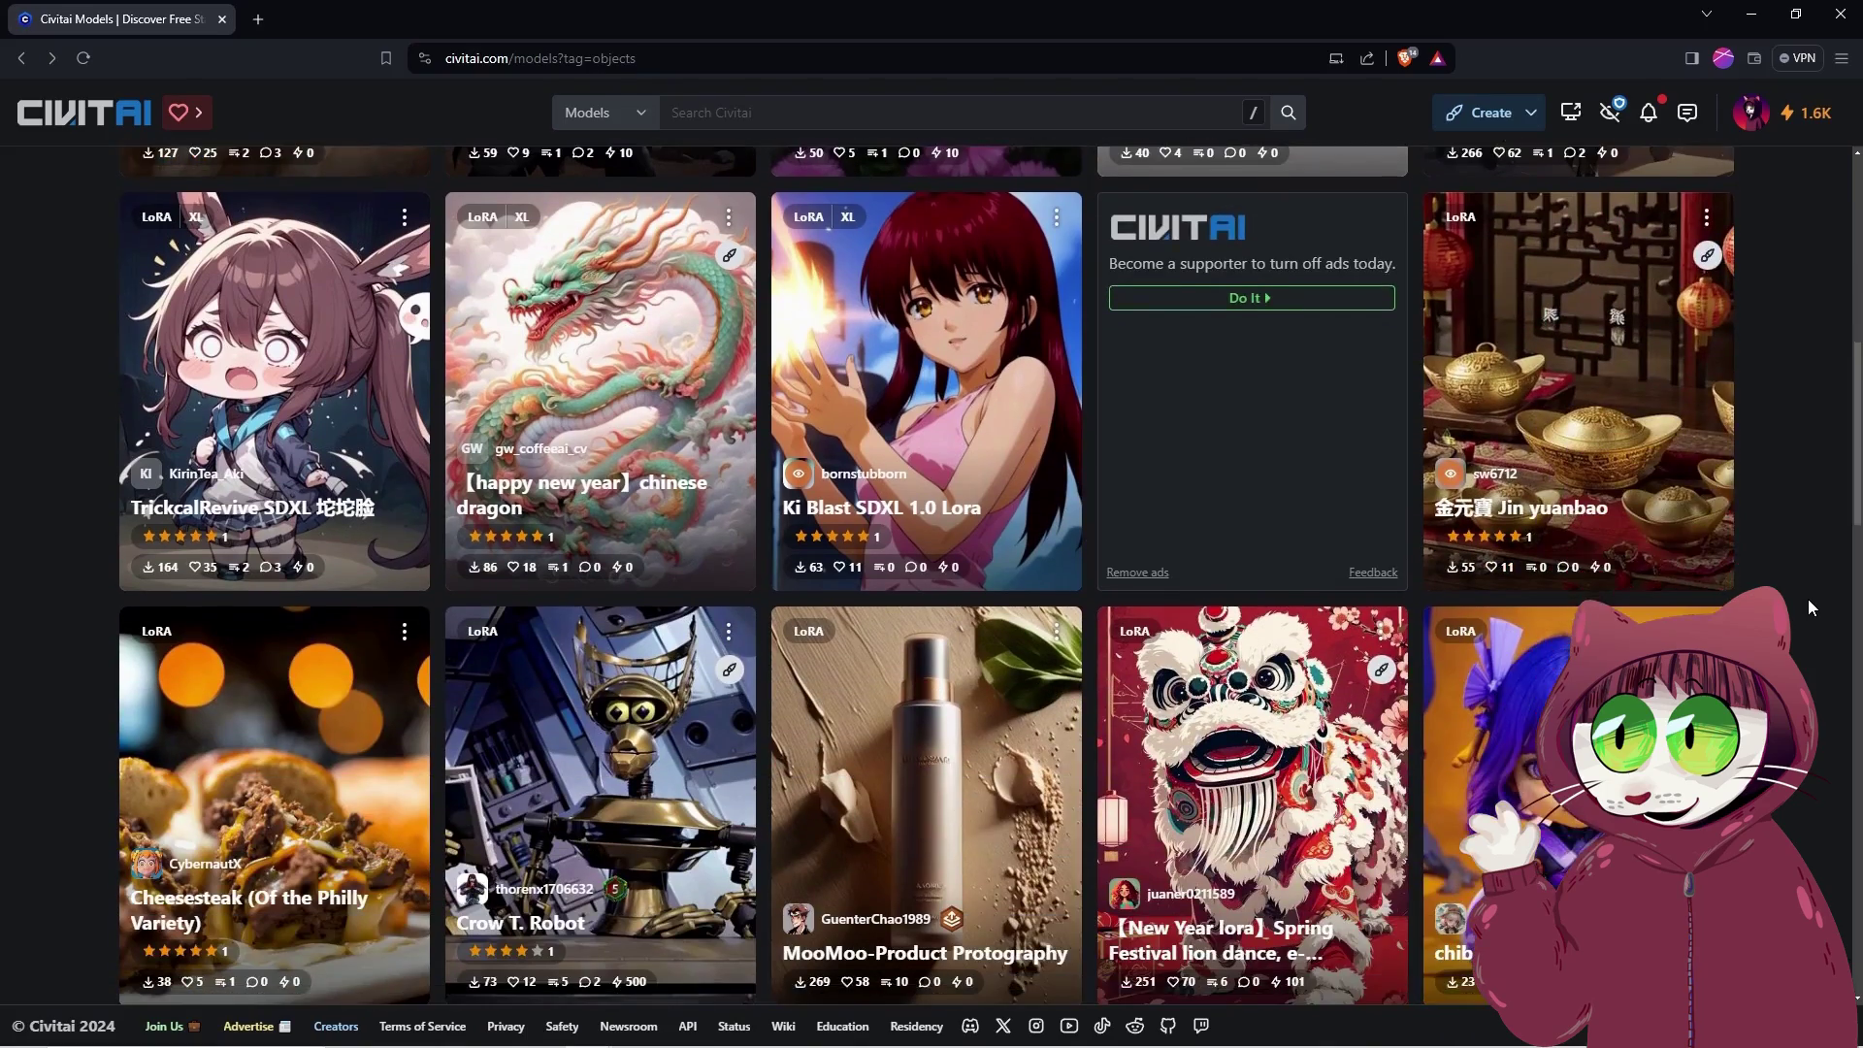
scroll(1808, 598, down, 4)
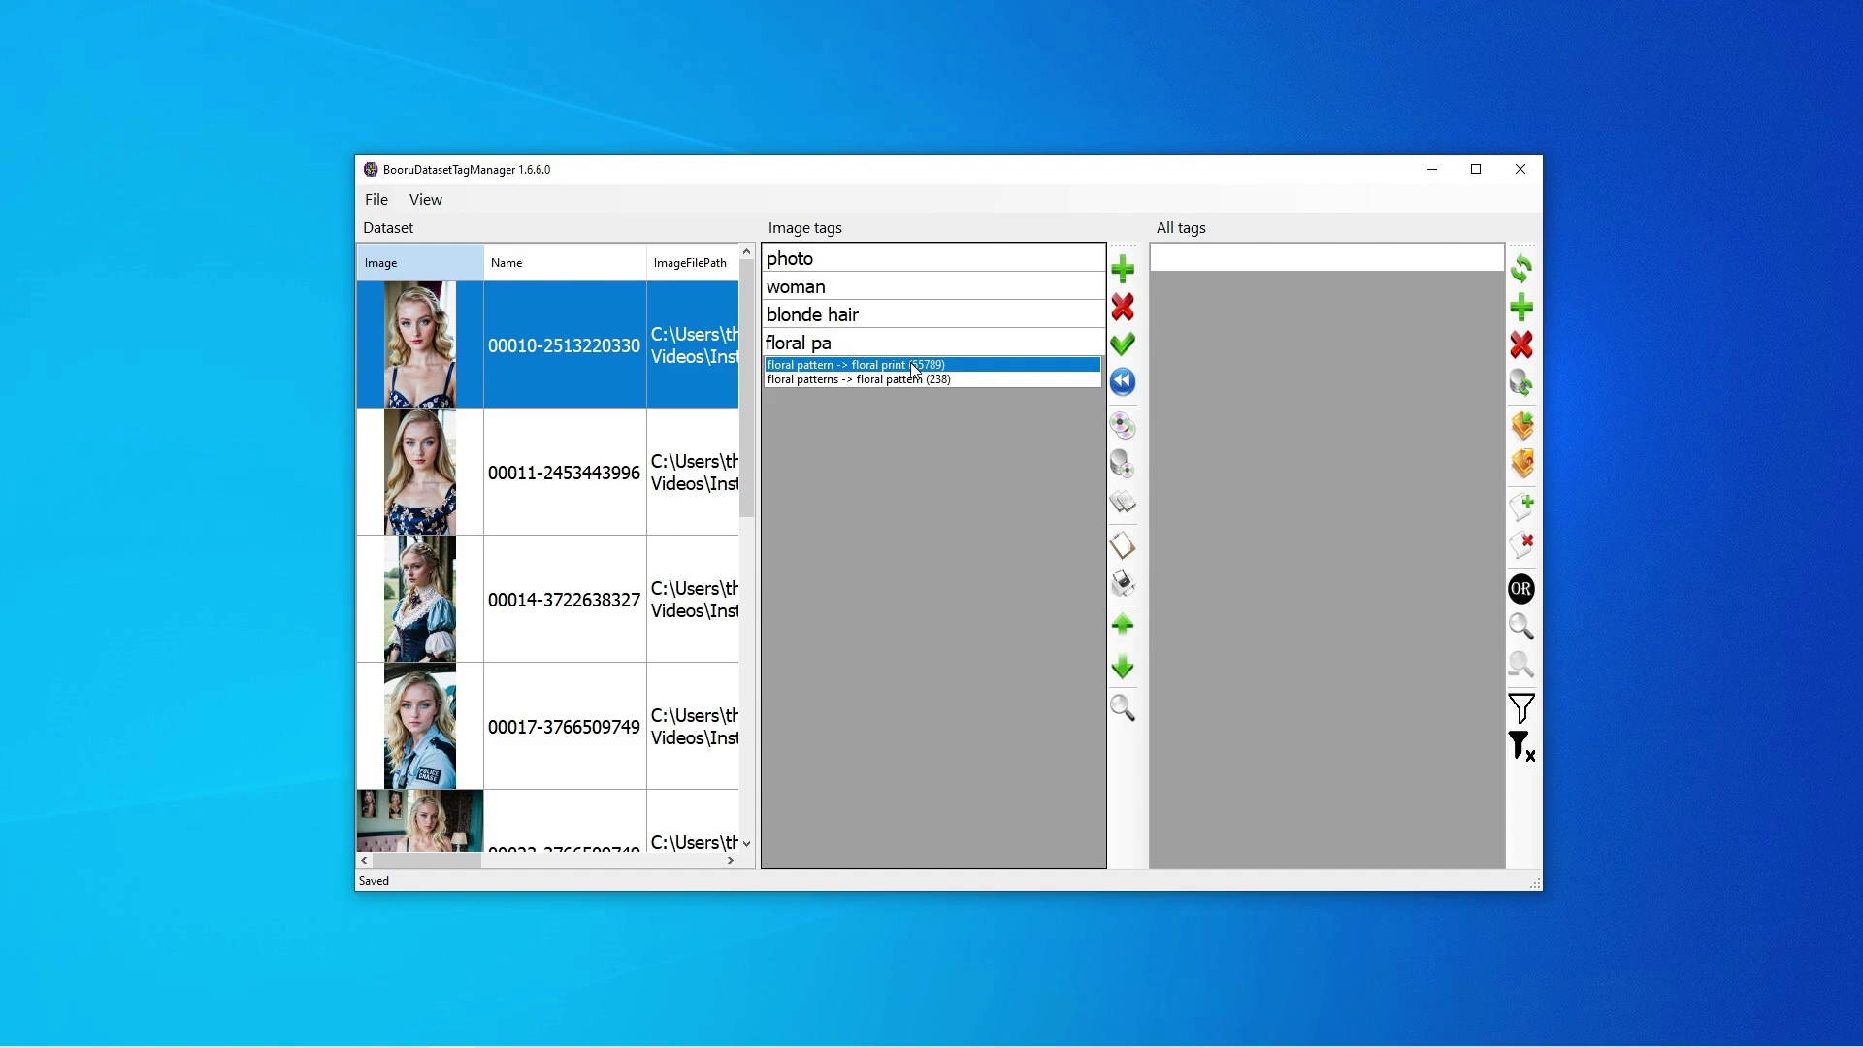
Step: Tag the image 'floral print' using the autocomplete suggestion
click(913, 367)
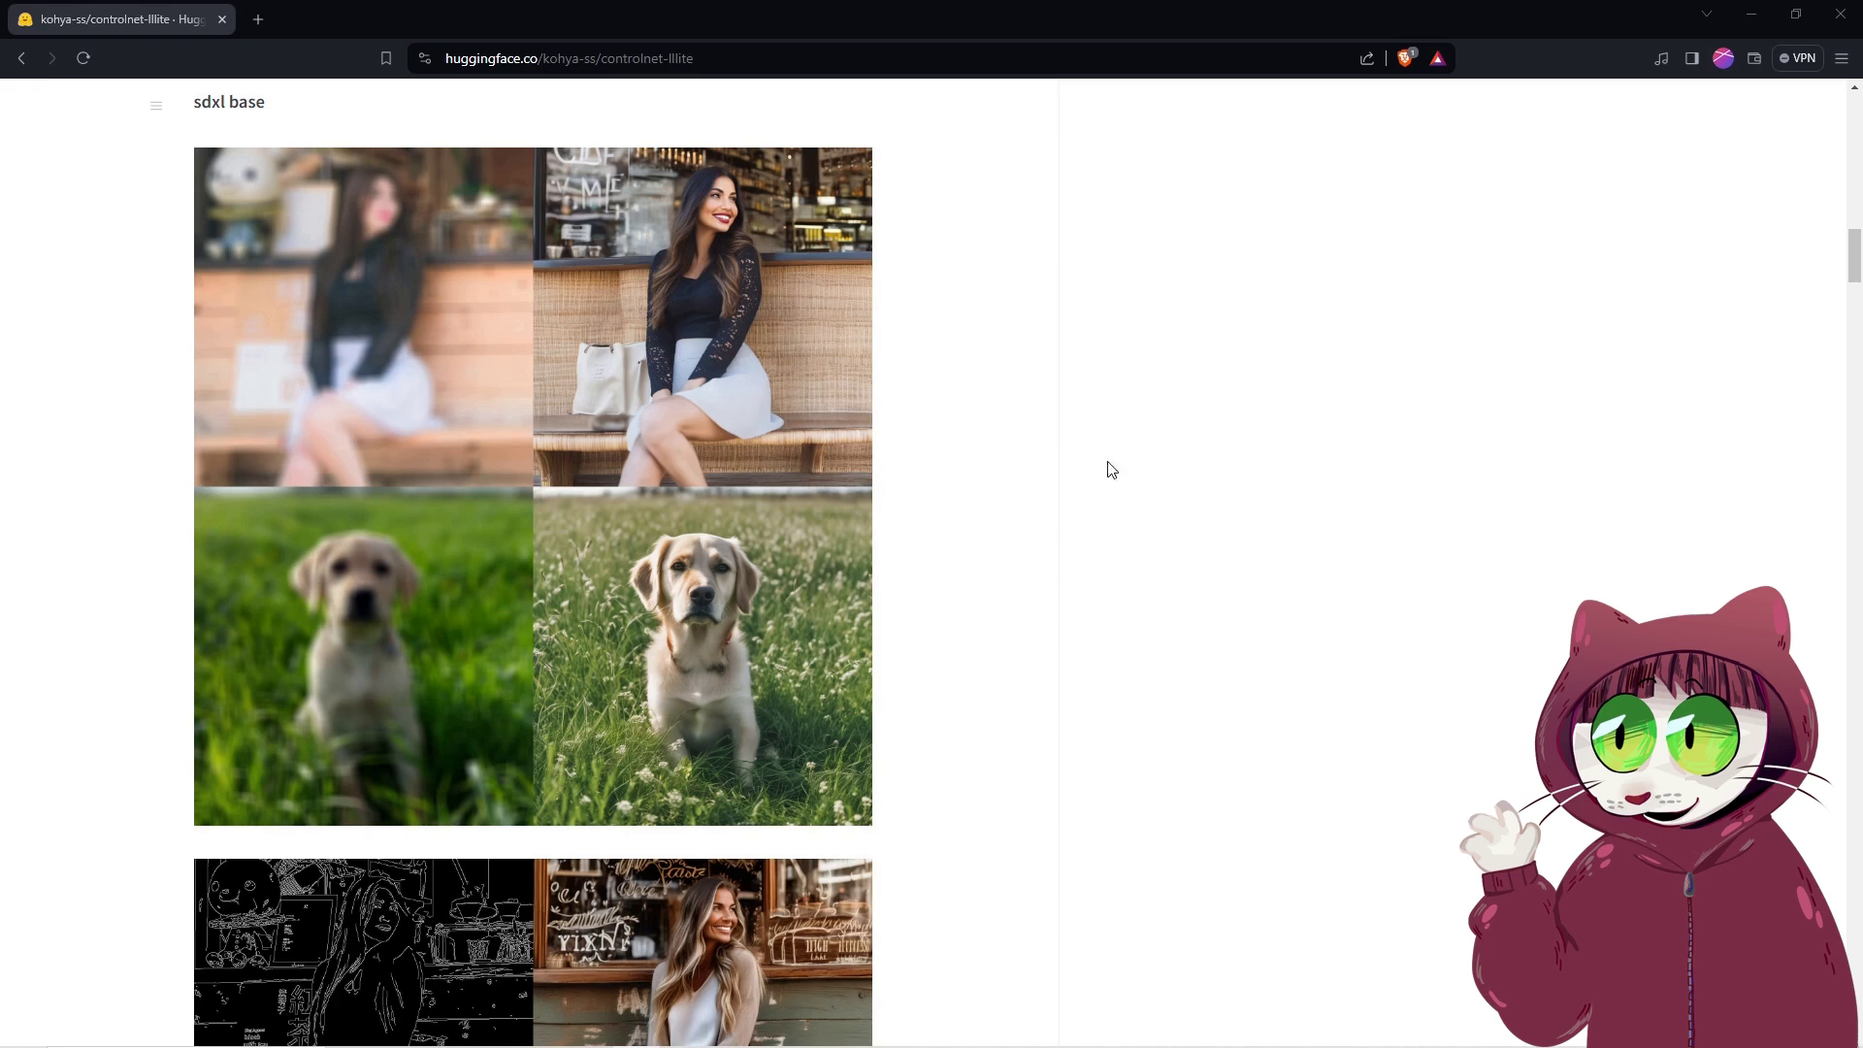
Step: Scroll the kohya-ss/controlnet-lllite model card from the SDXL base samples to the anime examples
scroll(1077, 569, down, 2)
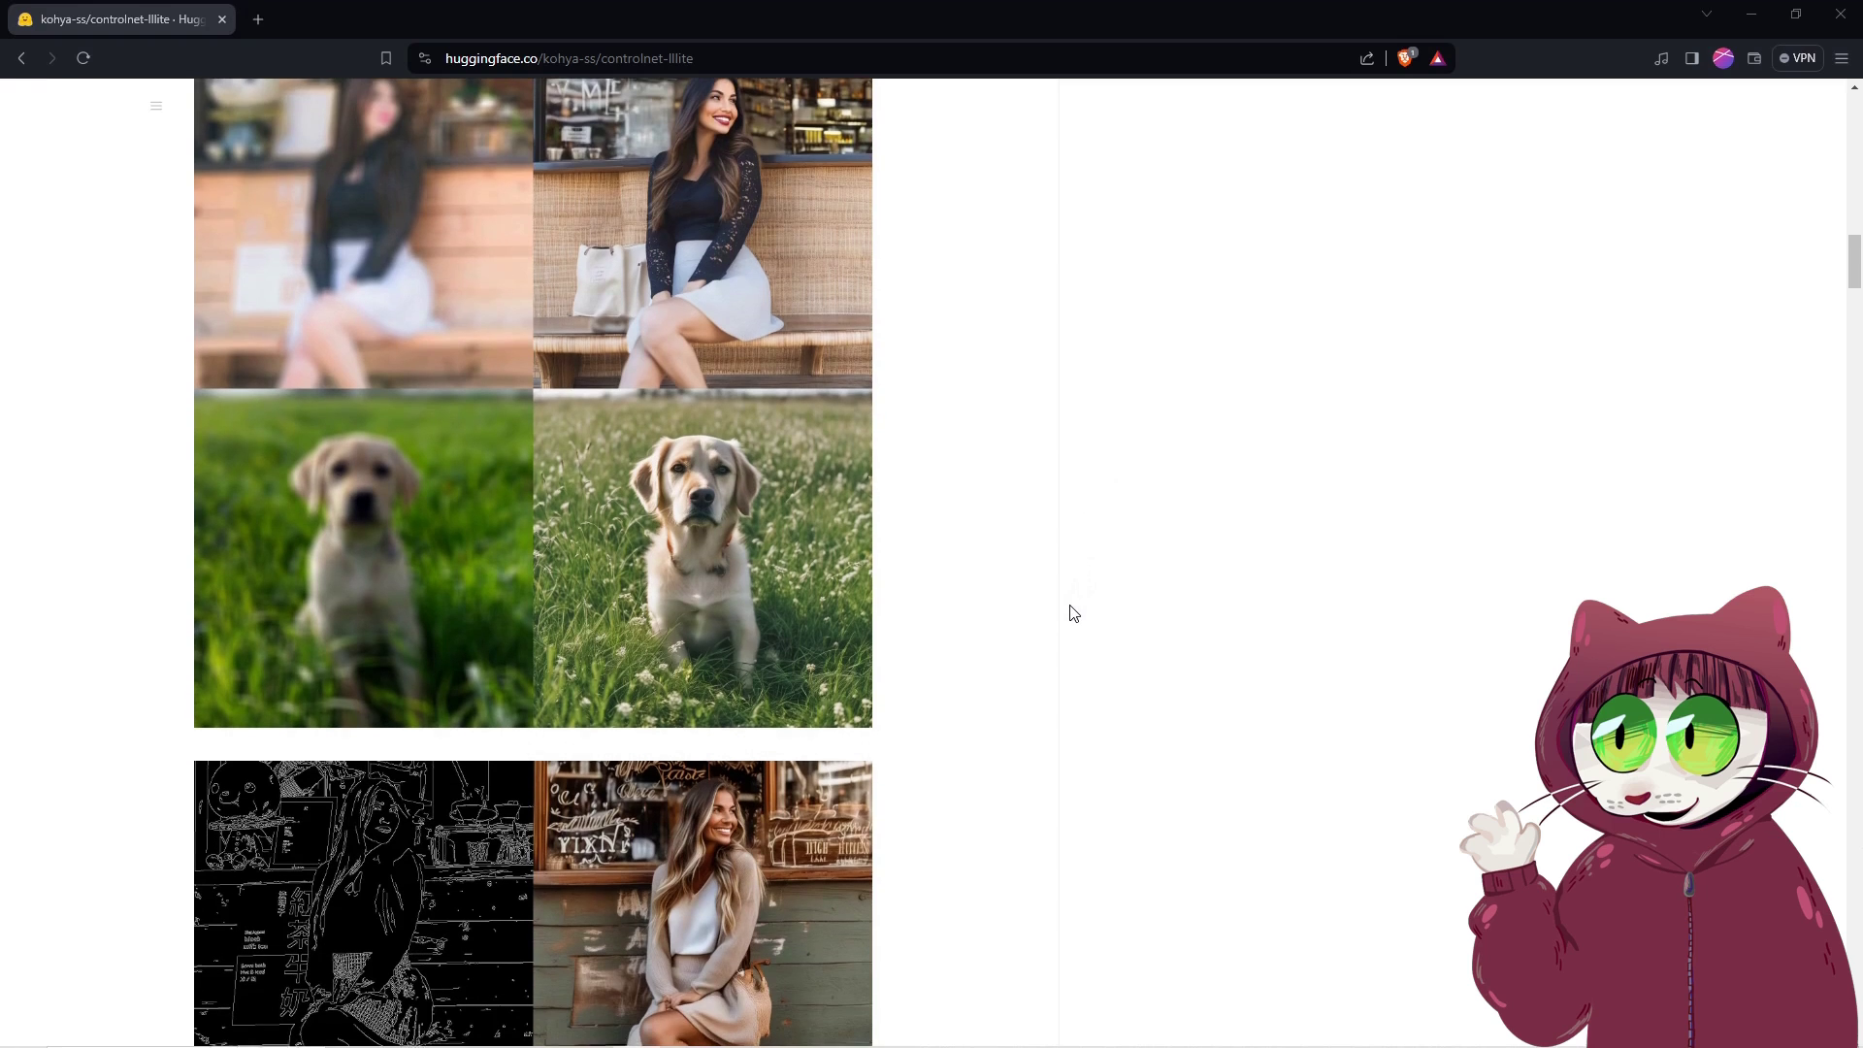
scroll(1072, 614, down, 4)
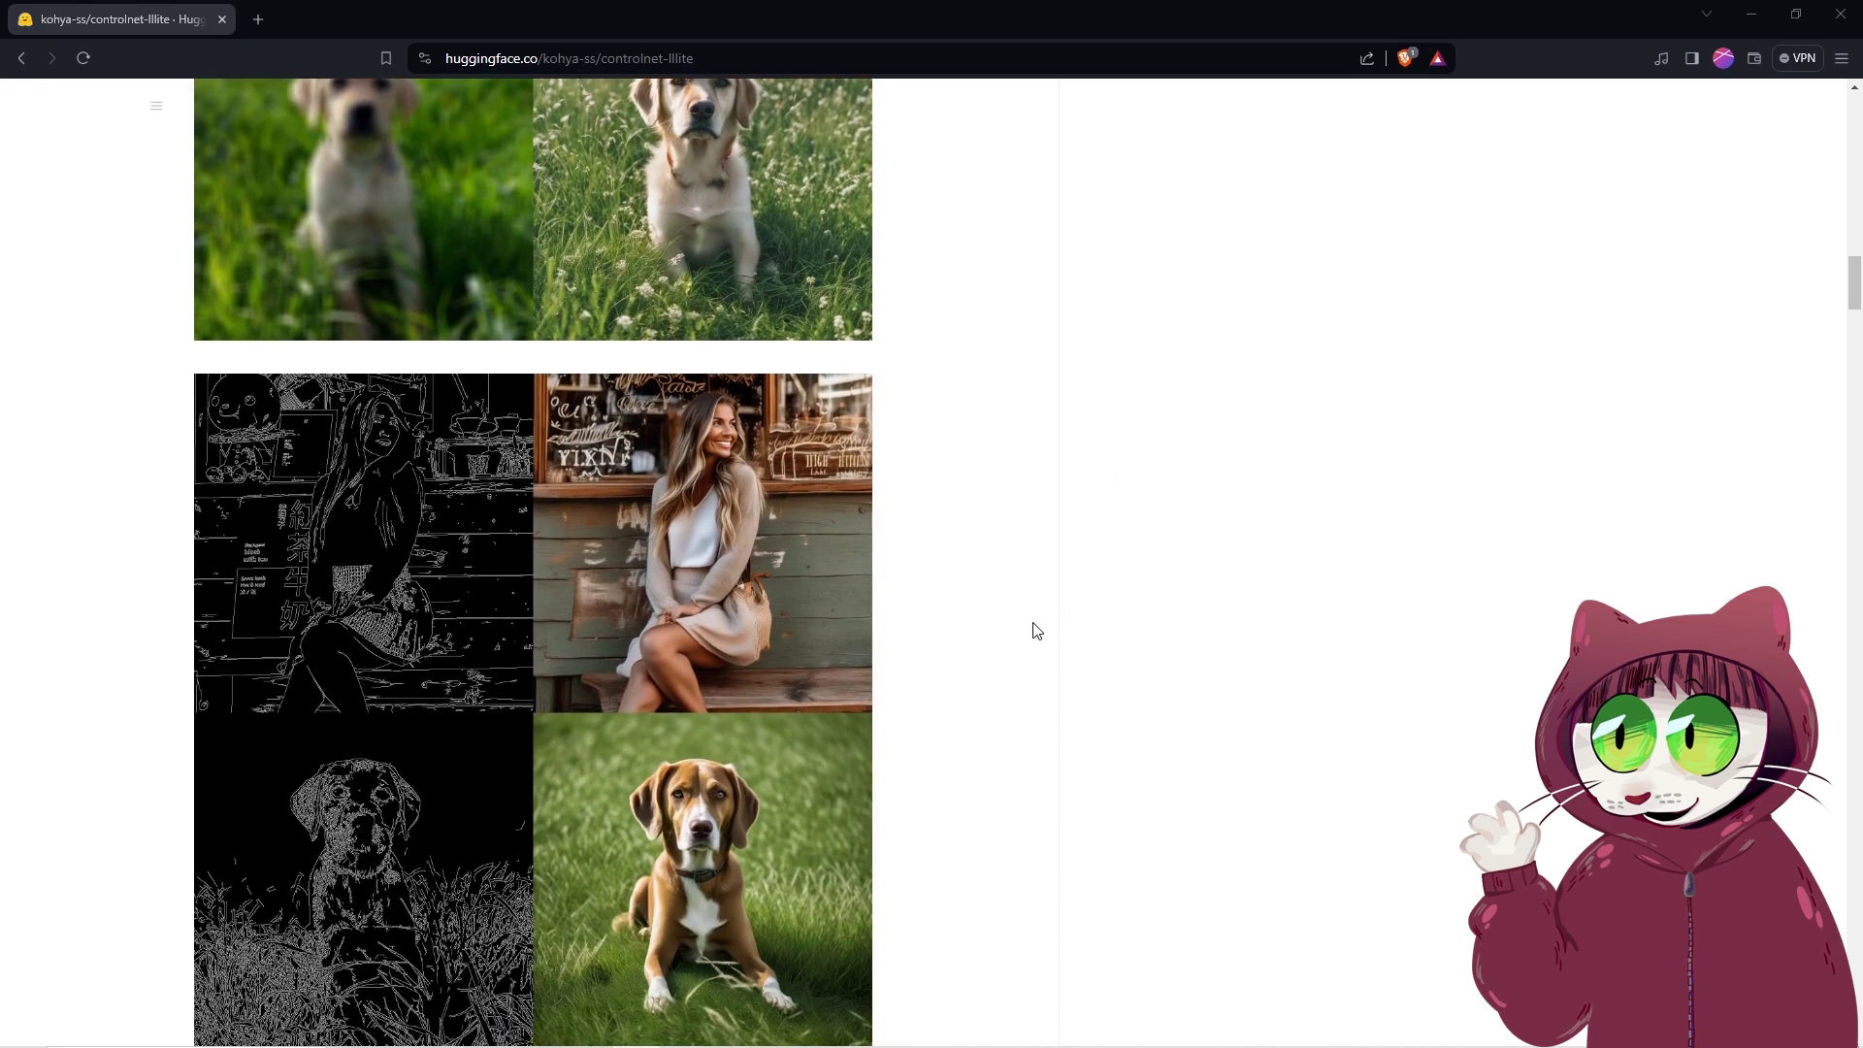
scroll(1037, 630, down, 7)
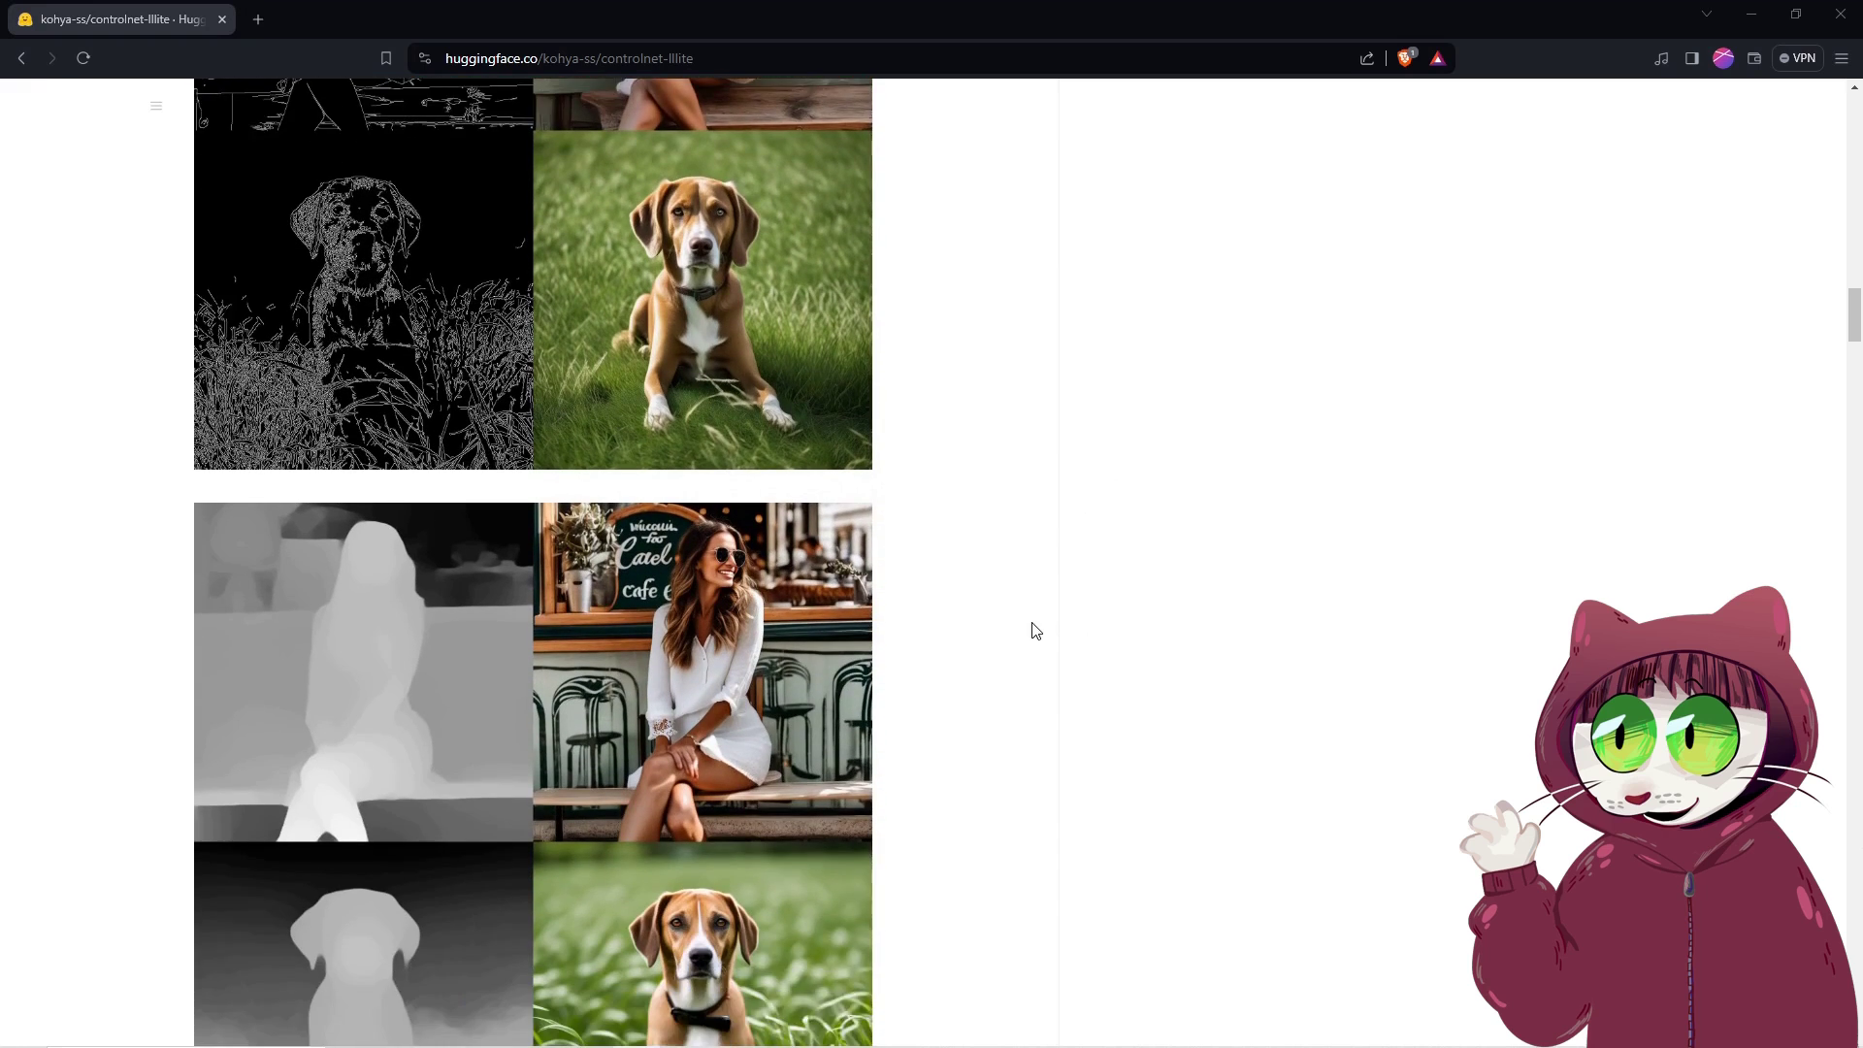
scroll(1036, 631, down, 2)
scroll(1037, 631, down, 5)
scroll(1037, 631, down, 8)
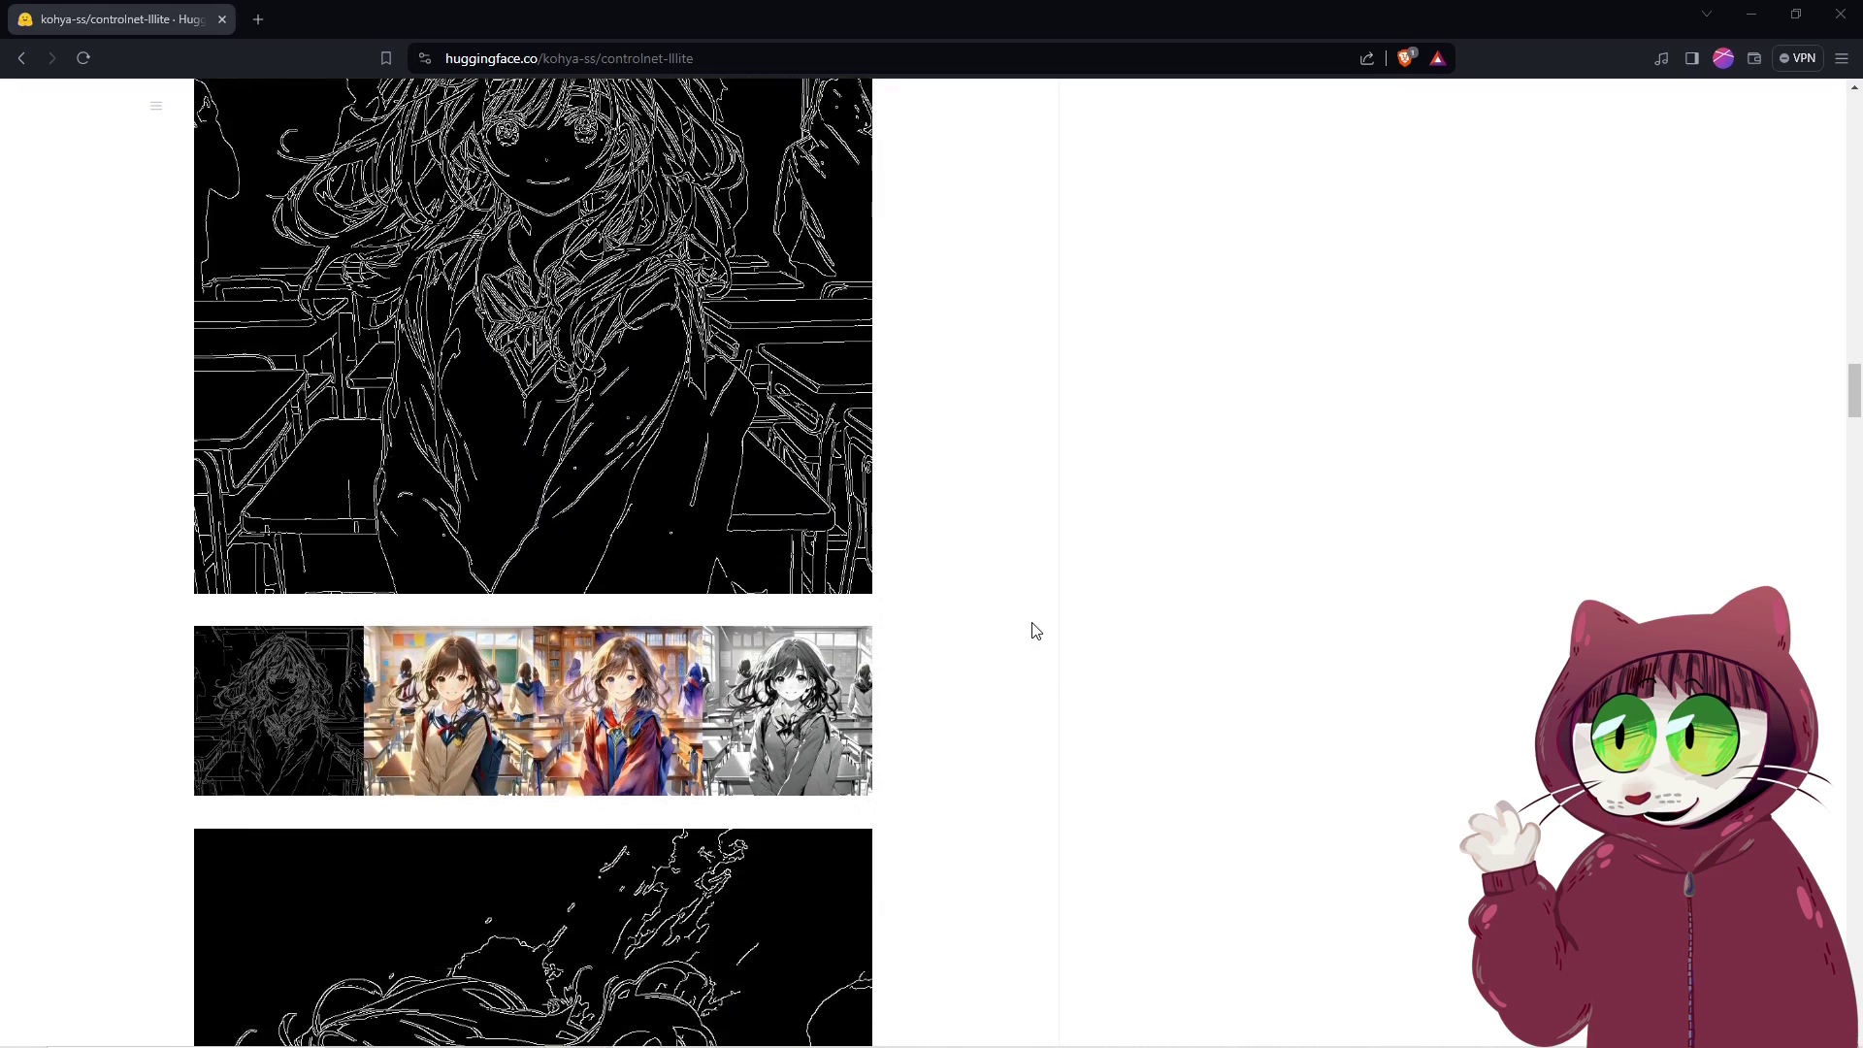
scroll(1037, 630, down, 7)
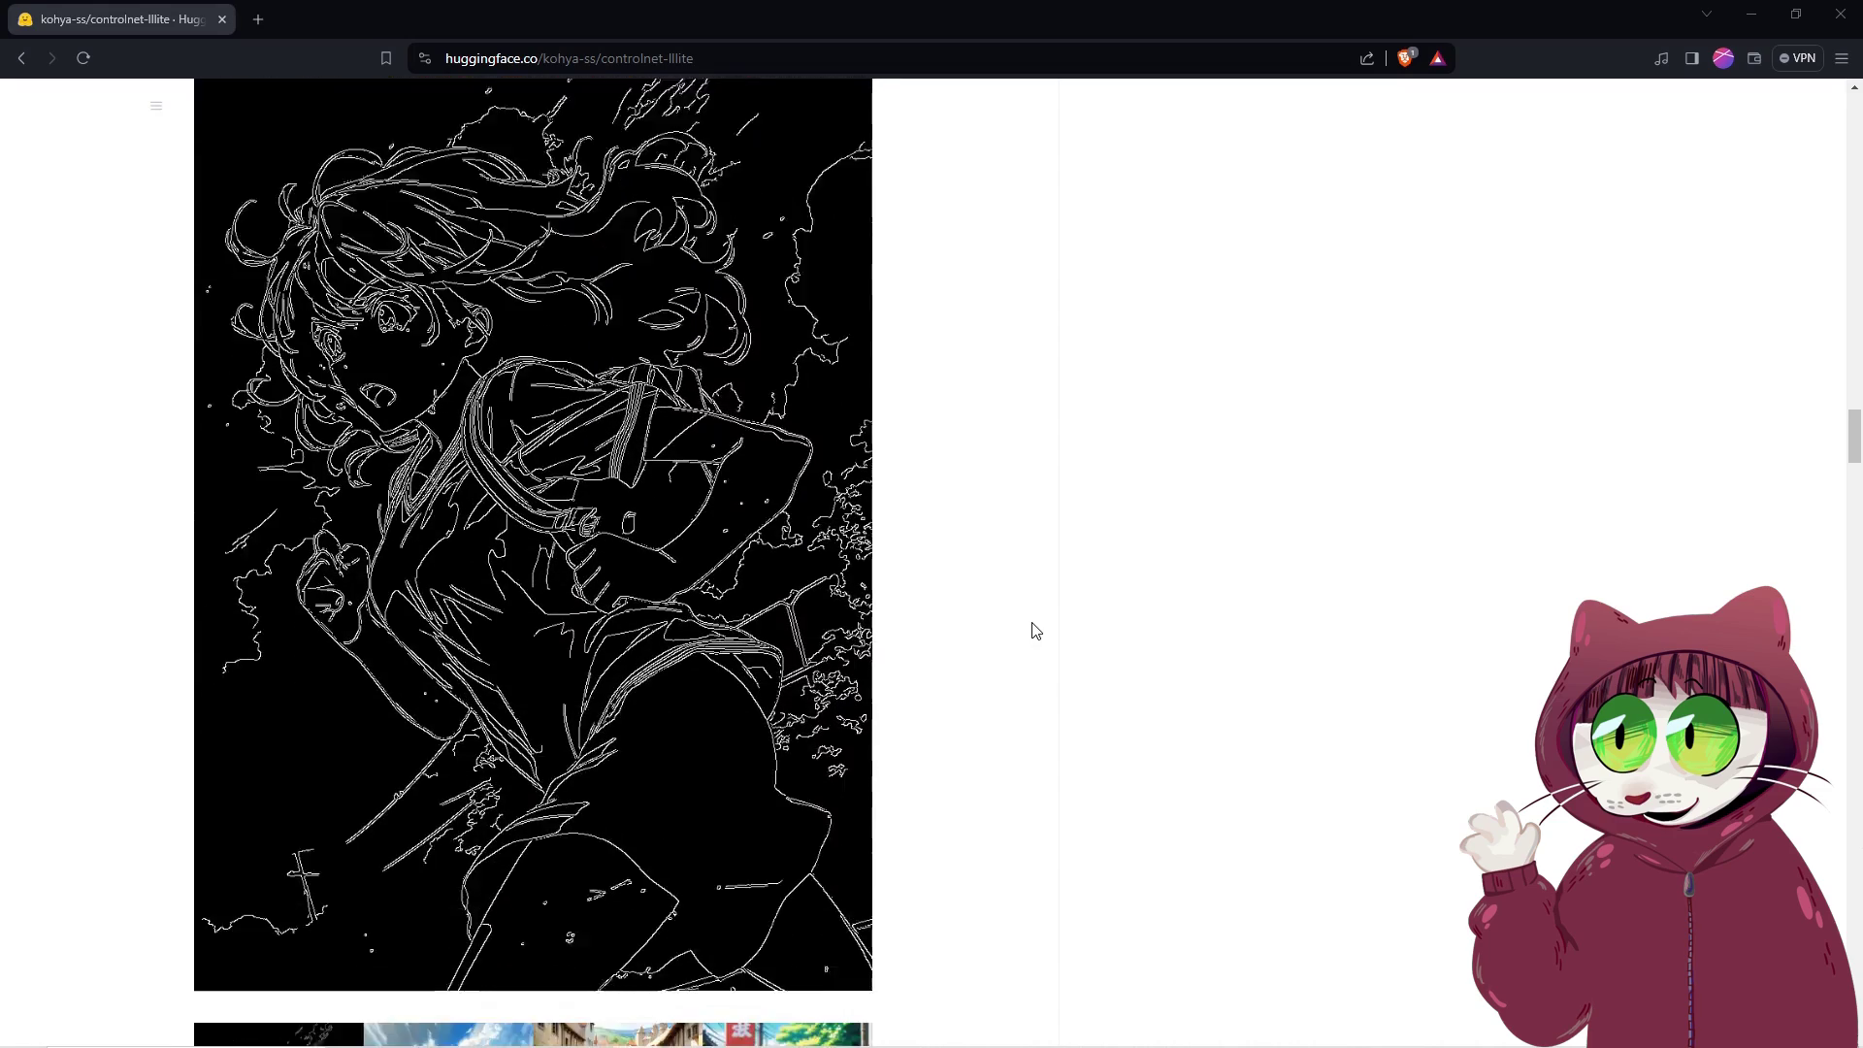
scroll(1036, 631, down, 10)
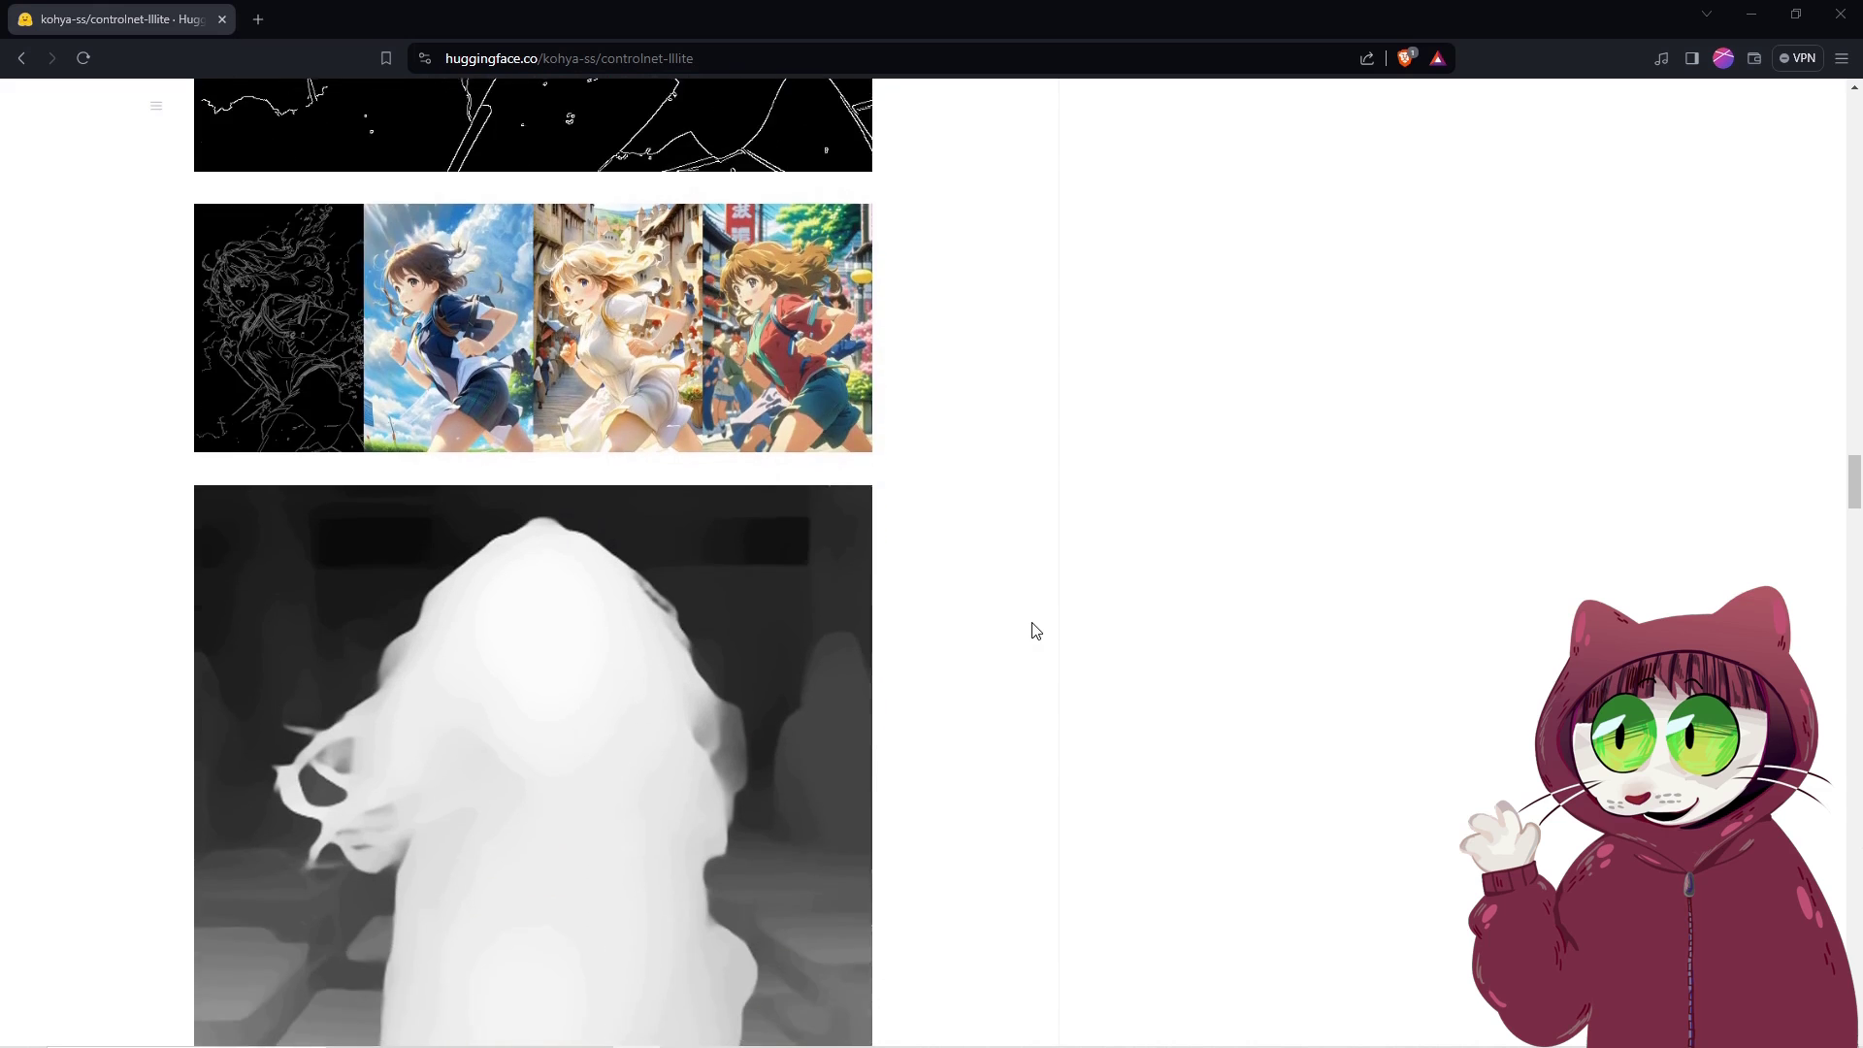
scroll(1037, 631, down, 11)
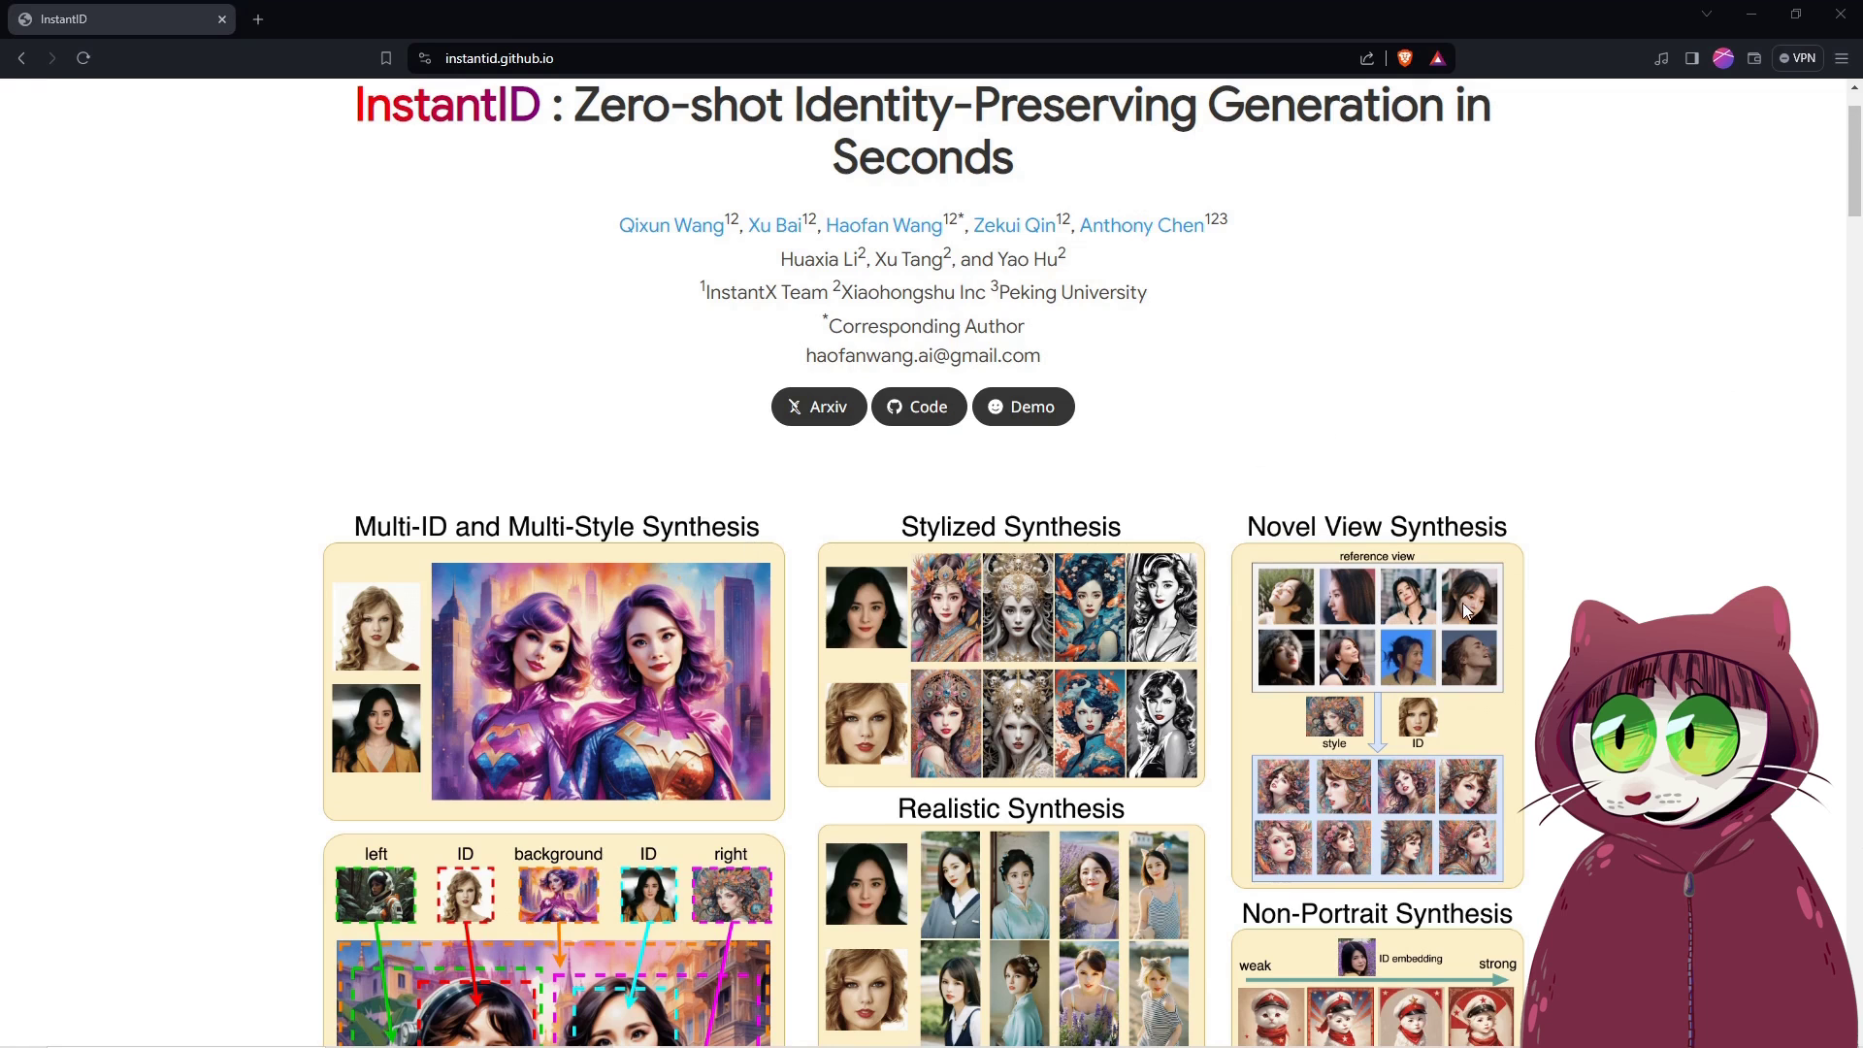
Step: Scroll instantid.github.io through the gallery, Method, style and Editability sections to the comparison
scroll(1463, 603, down, 4)
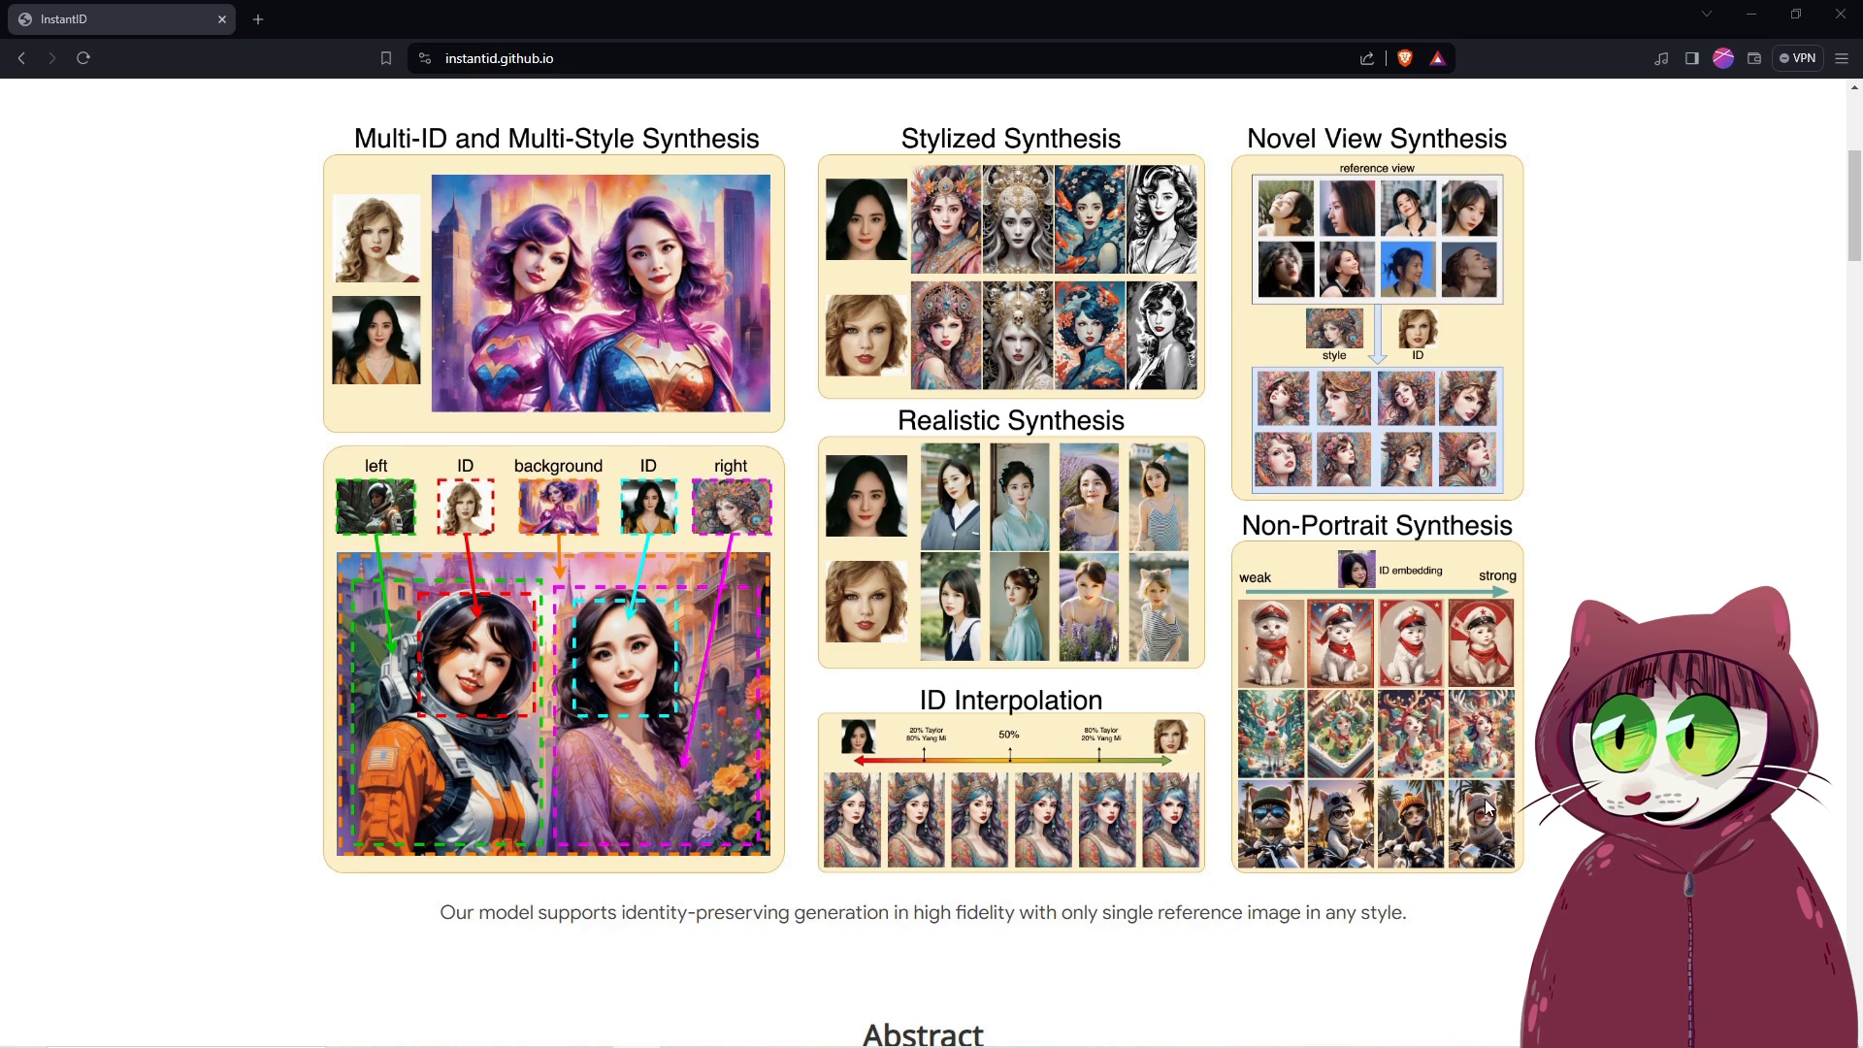
scroll(582, 720, down, 10)
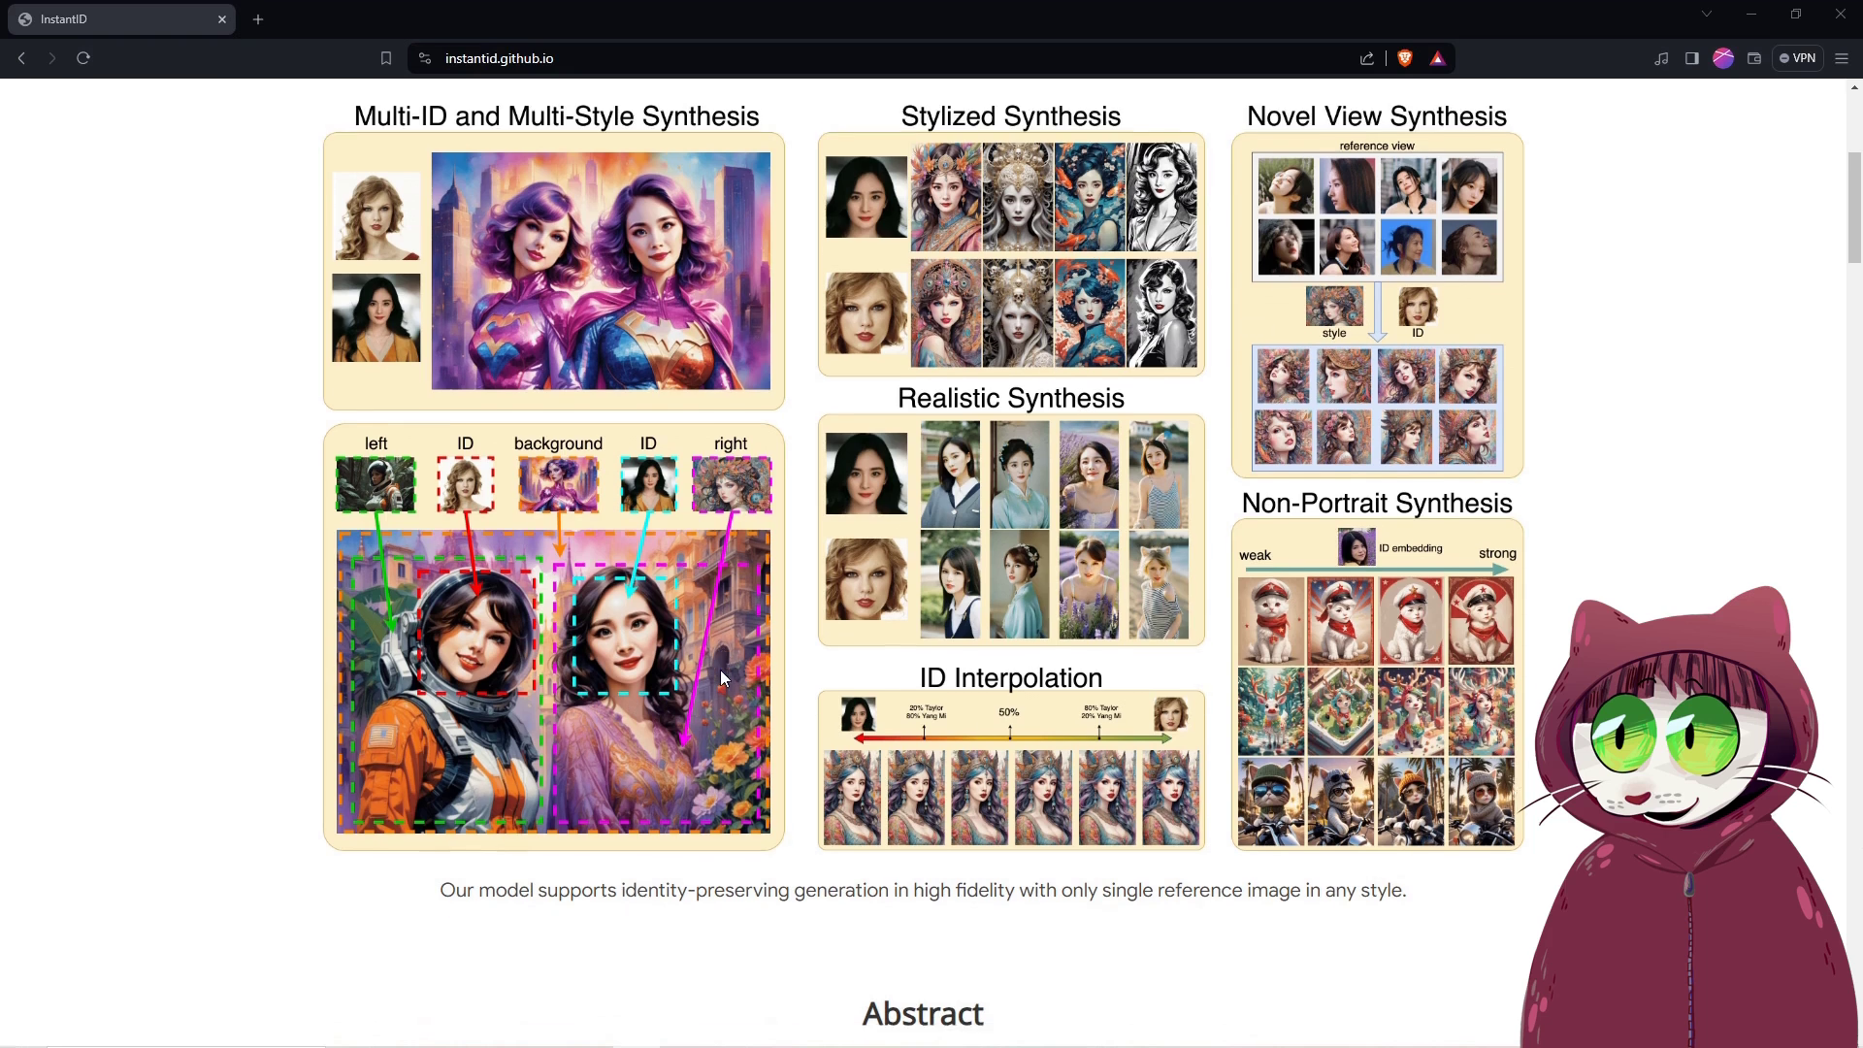
scroll(719, 697, down, 3)
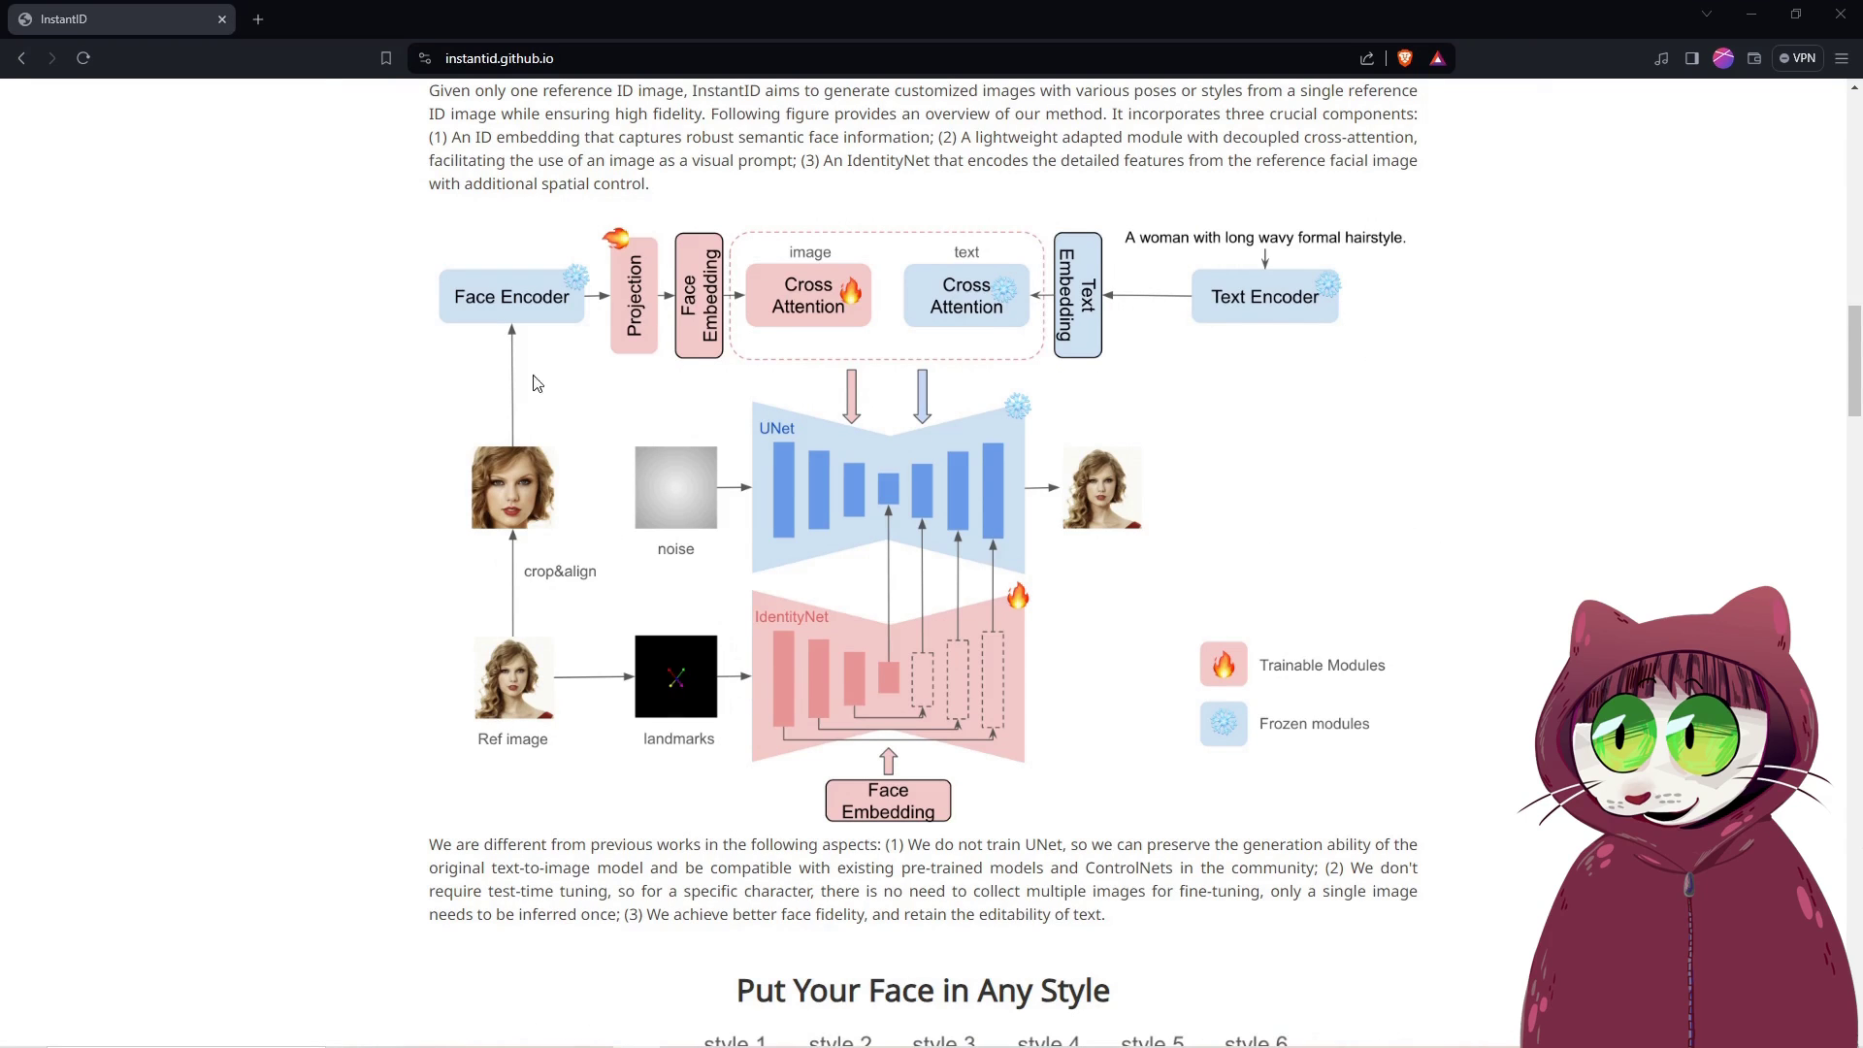
scroll(1514, 515, down, 9)
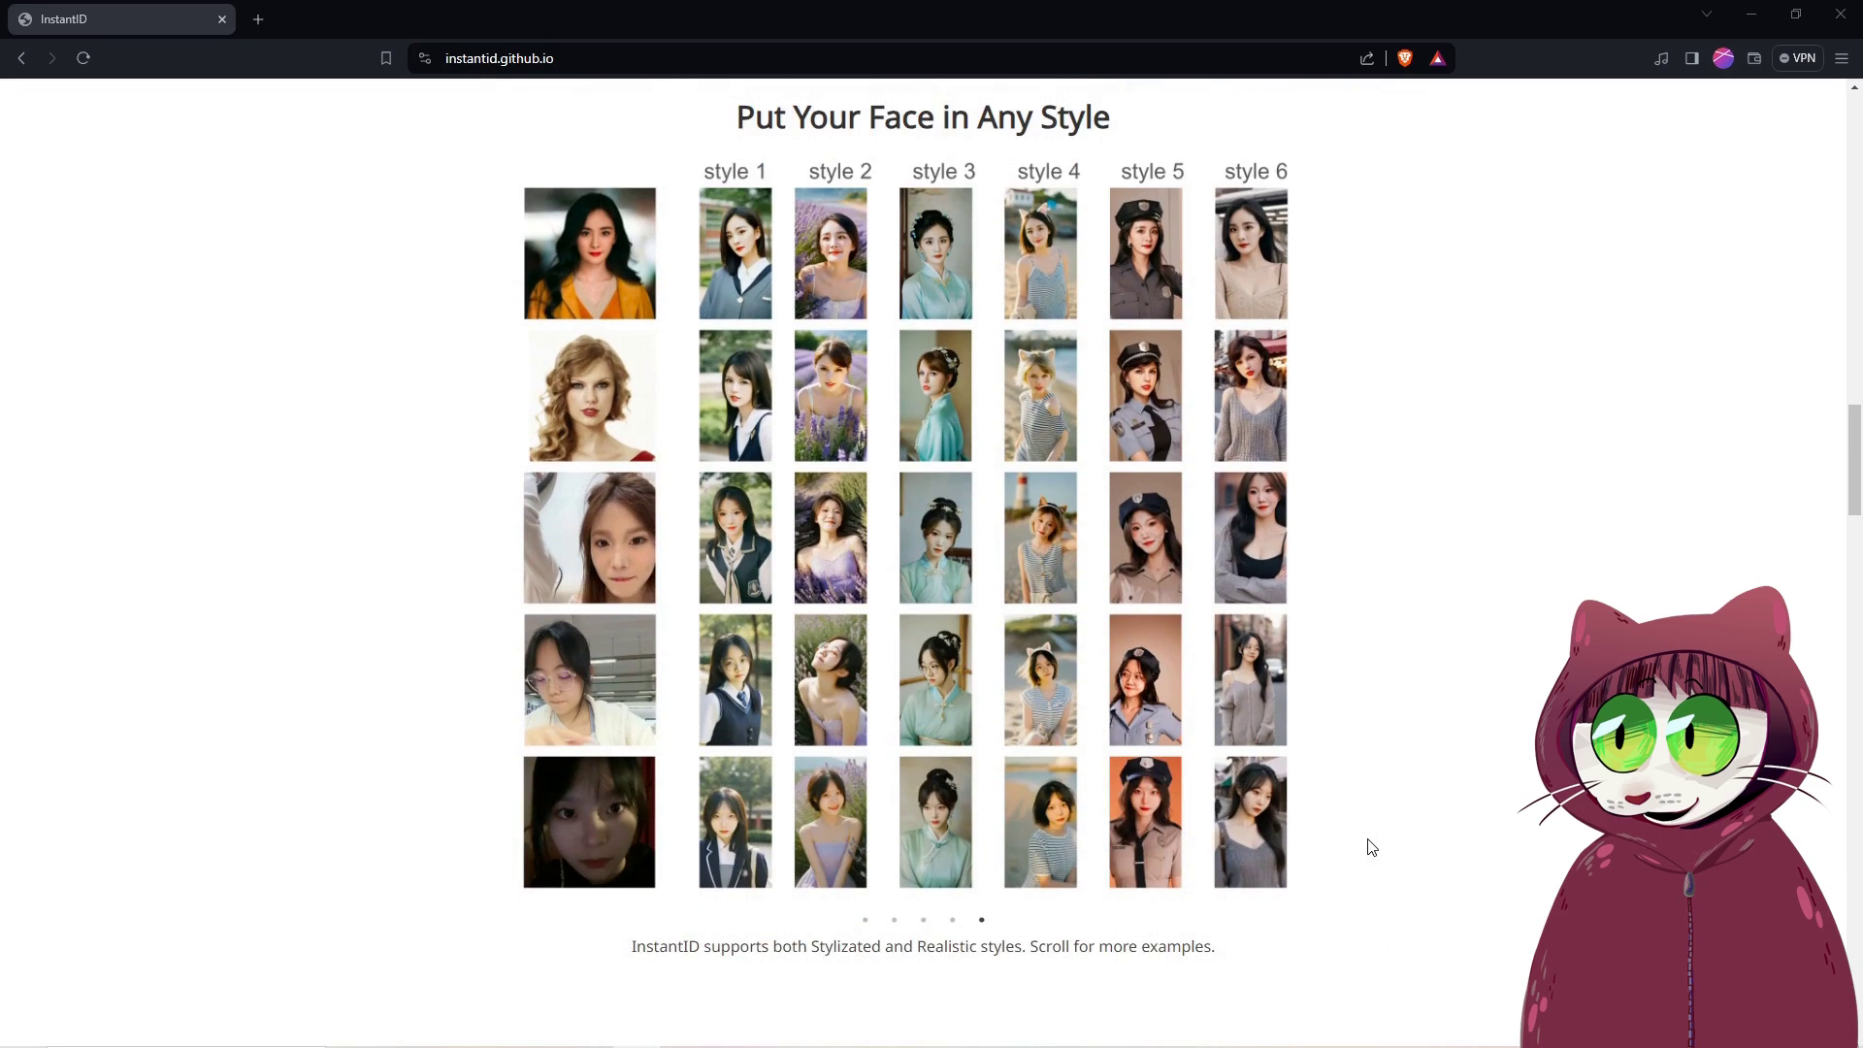
scroll(1372, 847, down, 13)
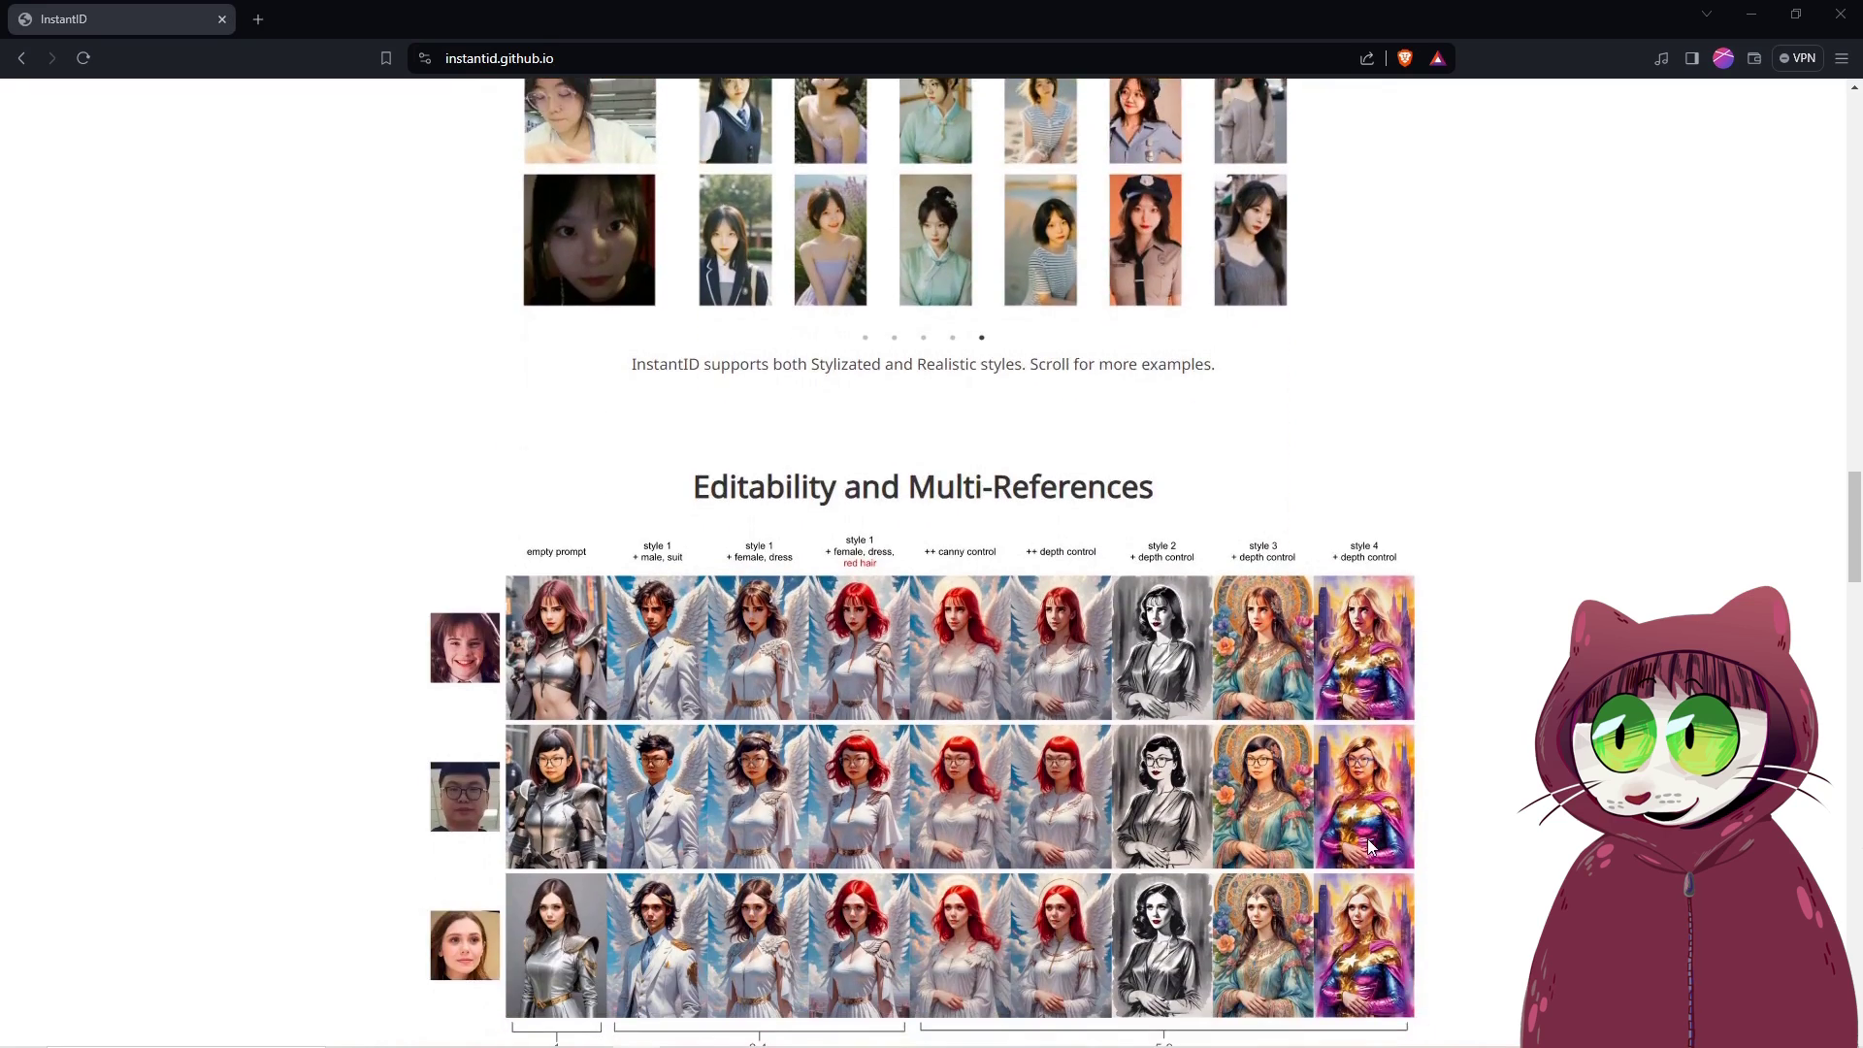
scroll(1371, 847, down, 6)
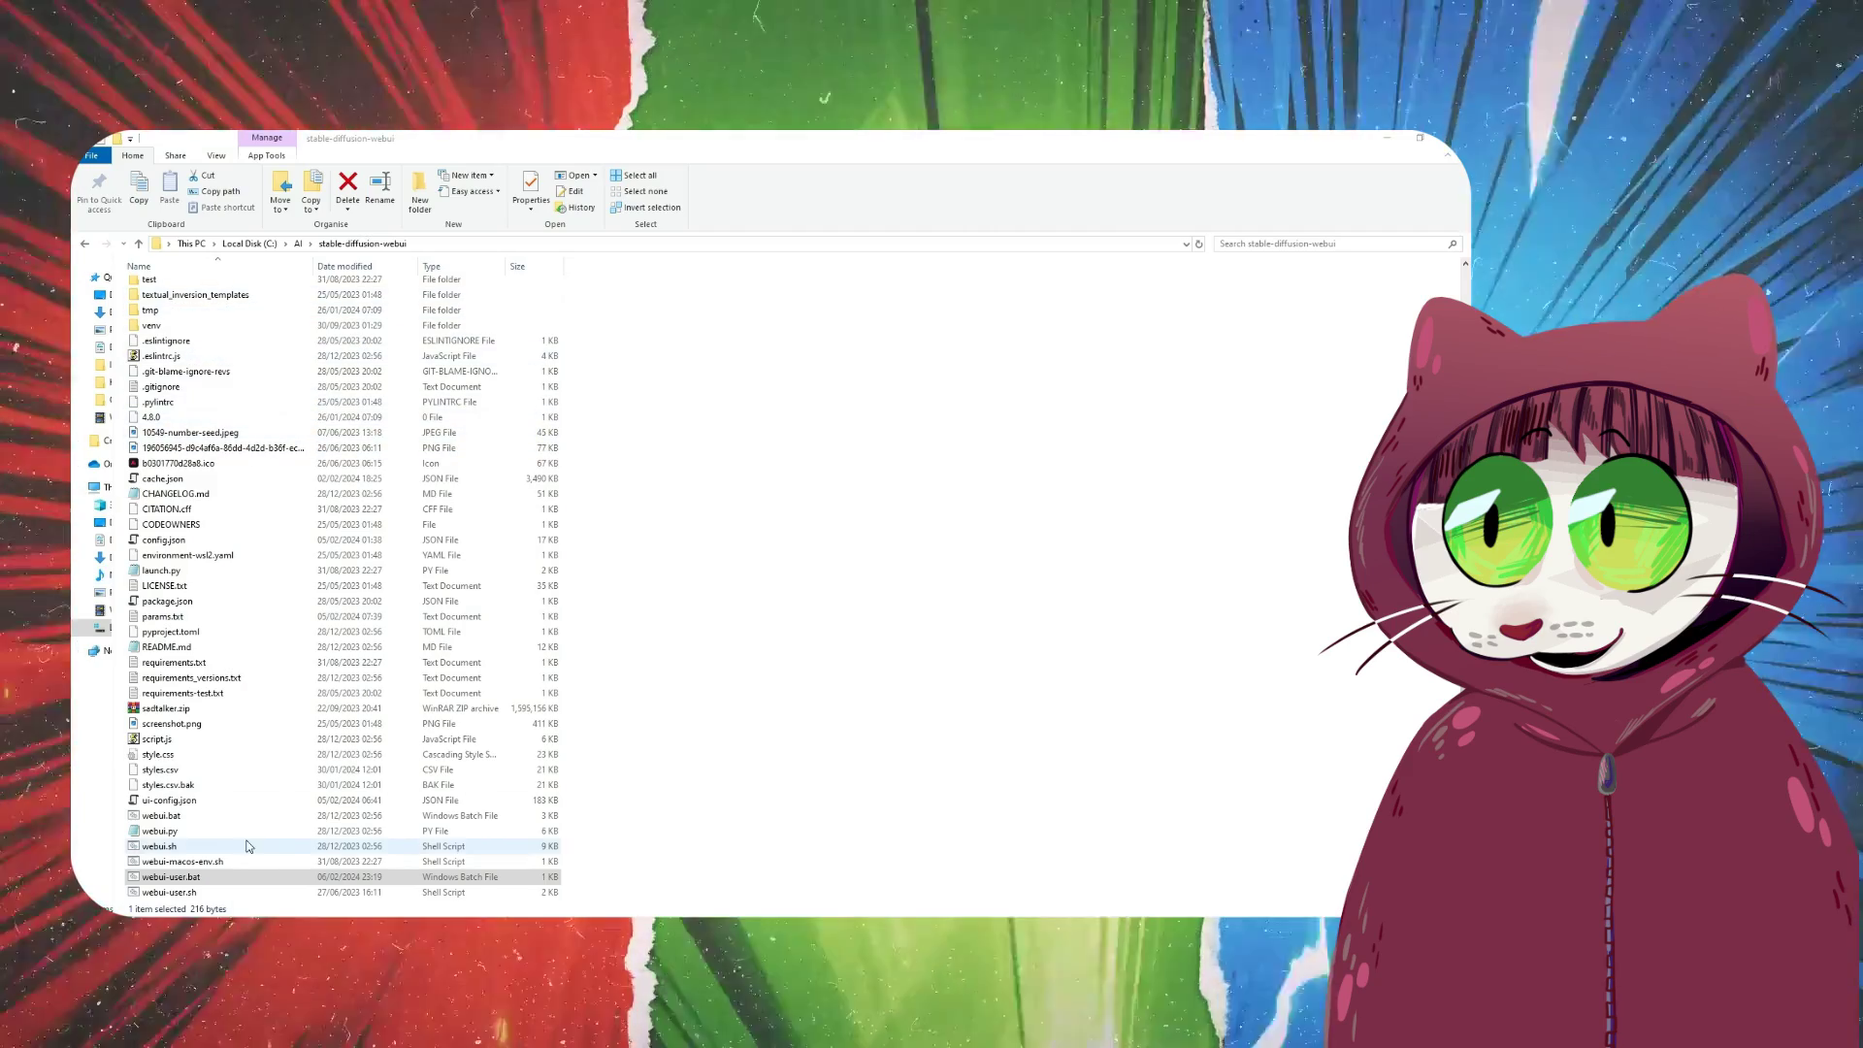
Step: Open webui-user.bat in Notepad via its Edit context-menu option
right_click(192, 881)
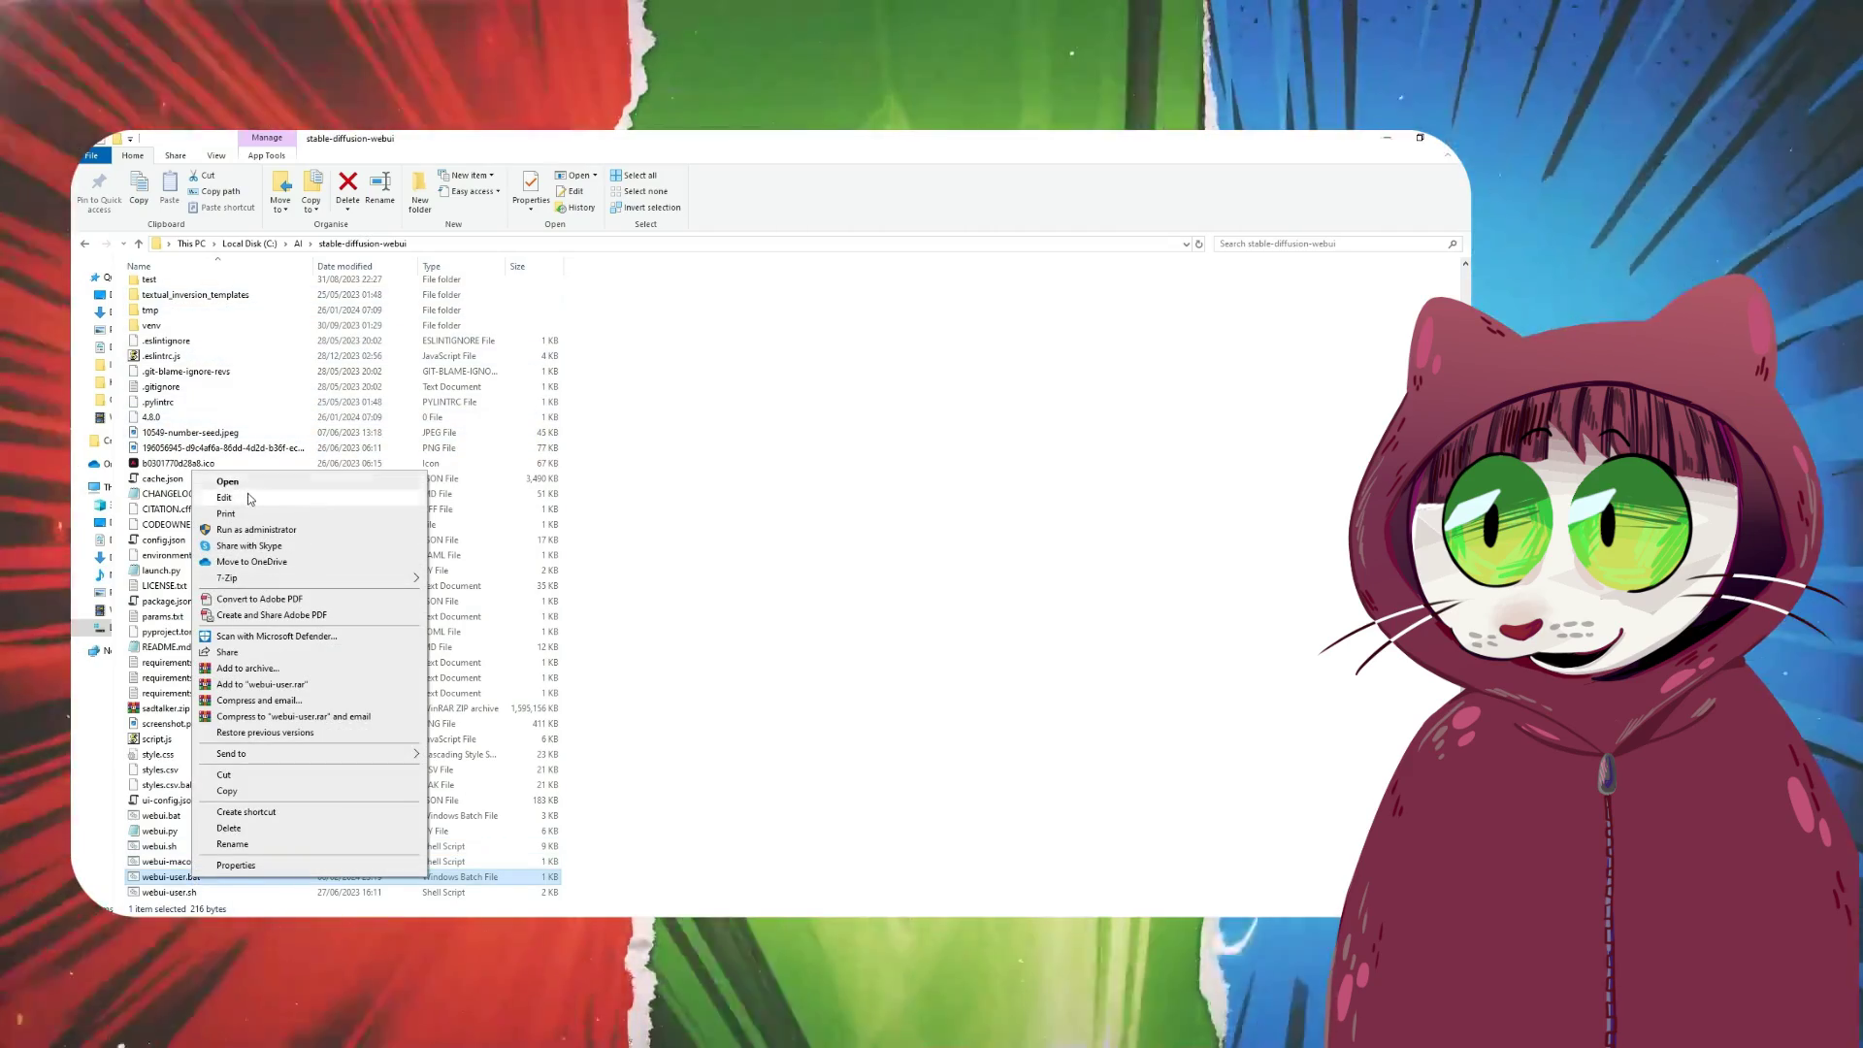
click(248, 494)
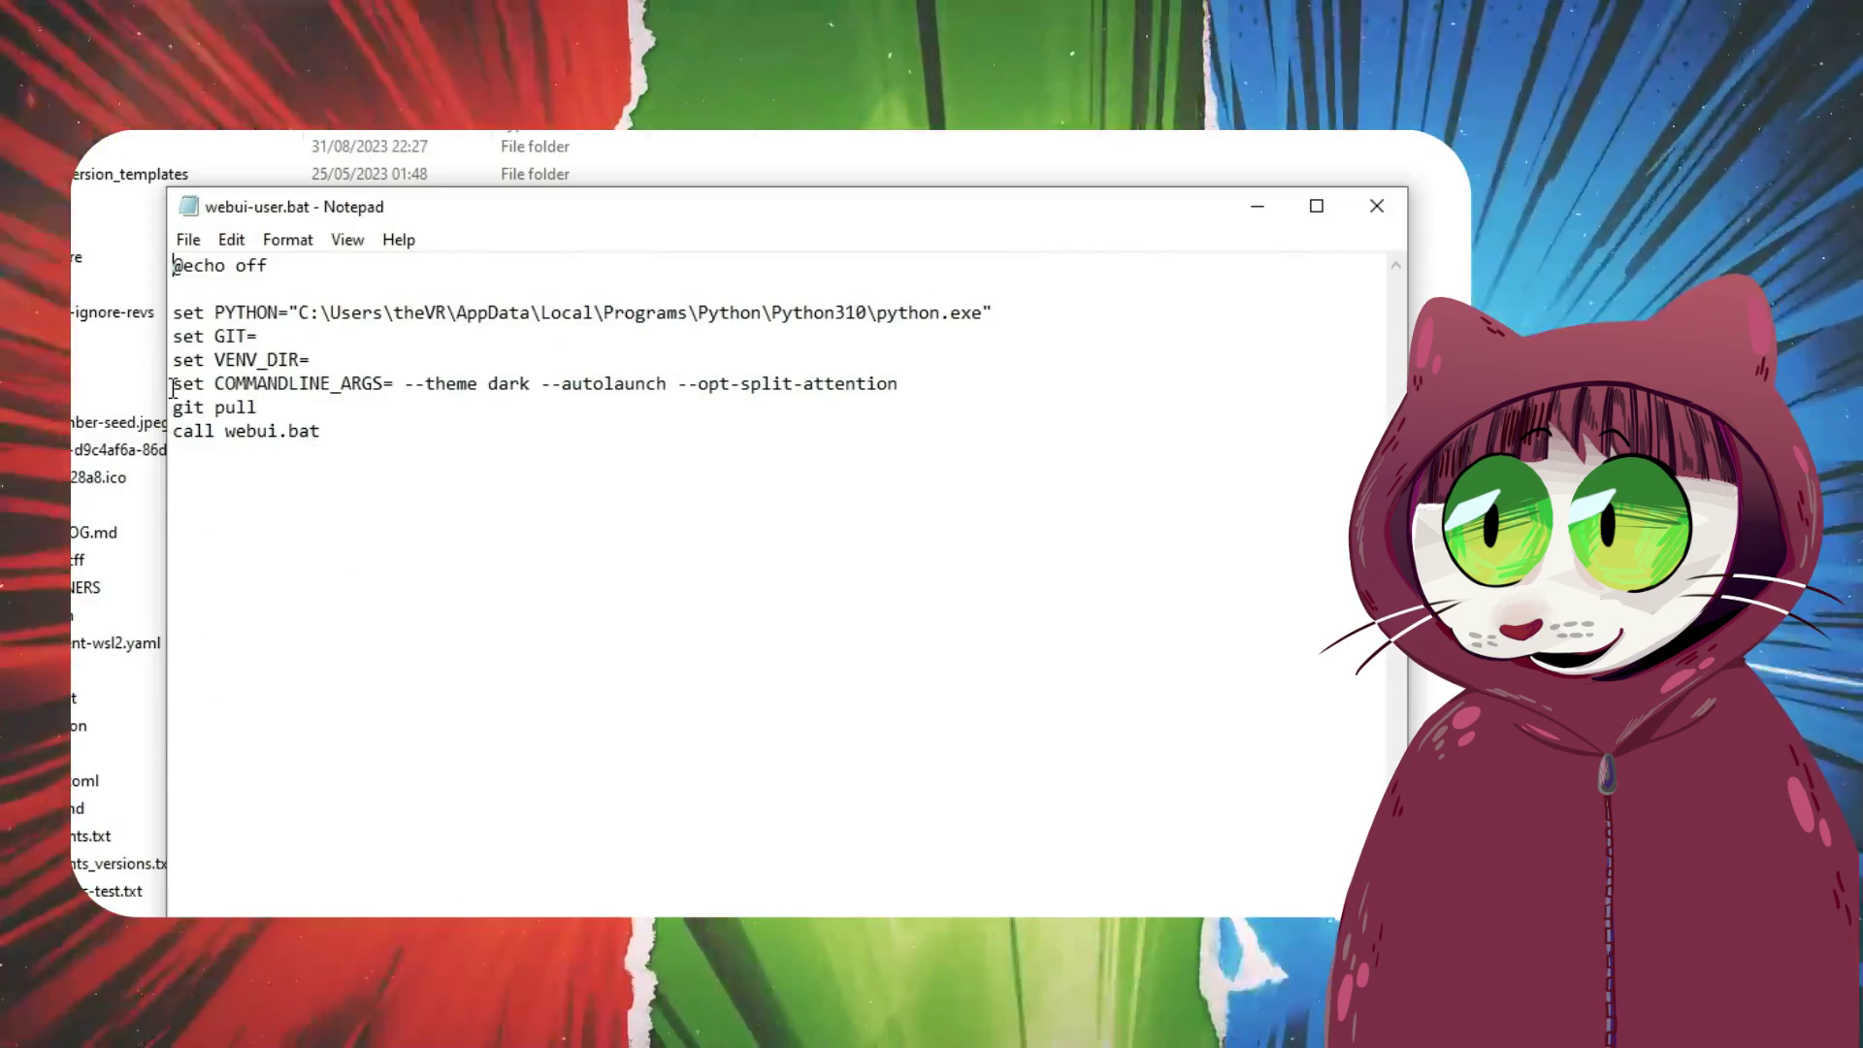
Step: Append --xformers --medvram --medvram-sdxl to the COMMANDLINE_ARGS line
drag(233, 380, 951, 381)
click(979, 381)
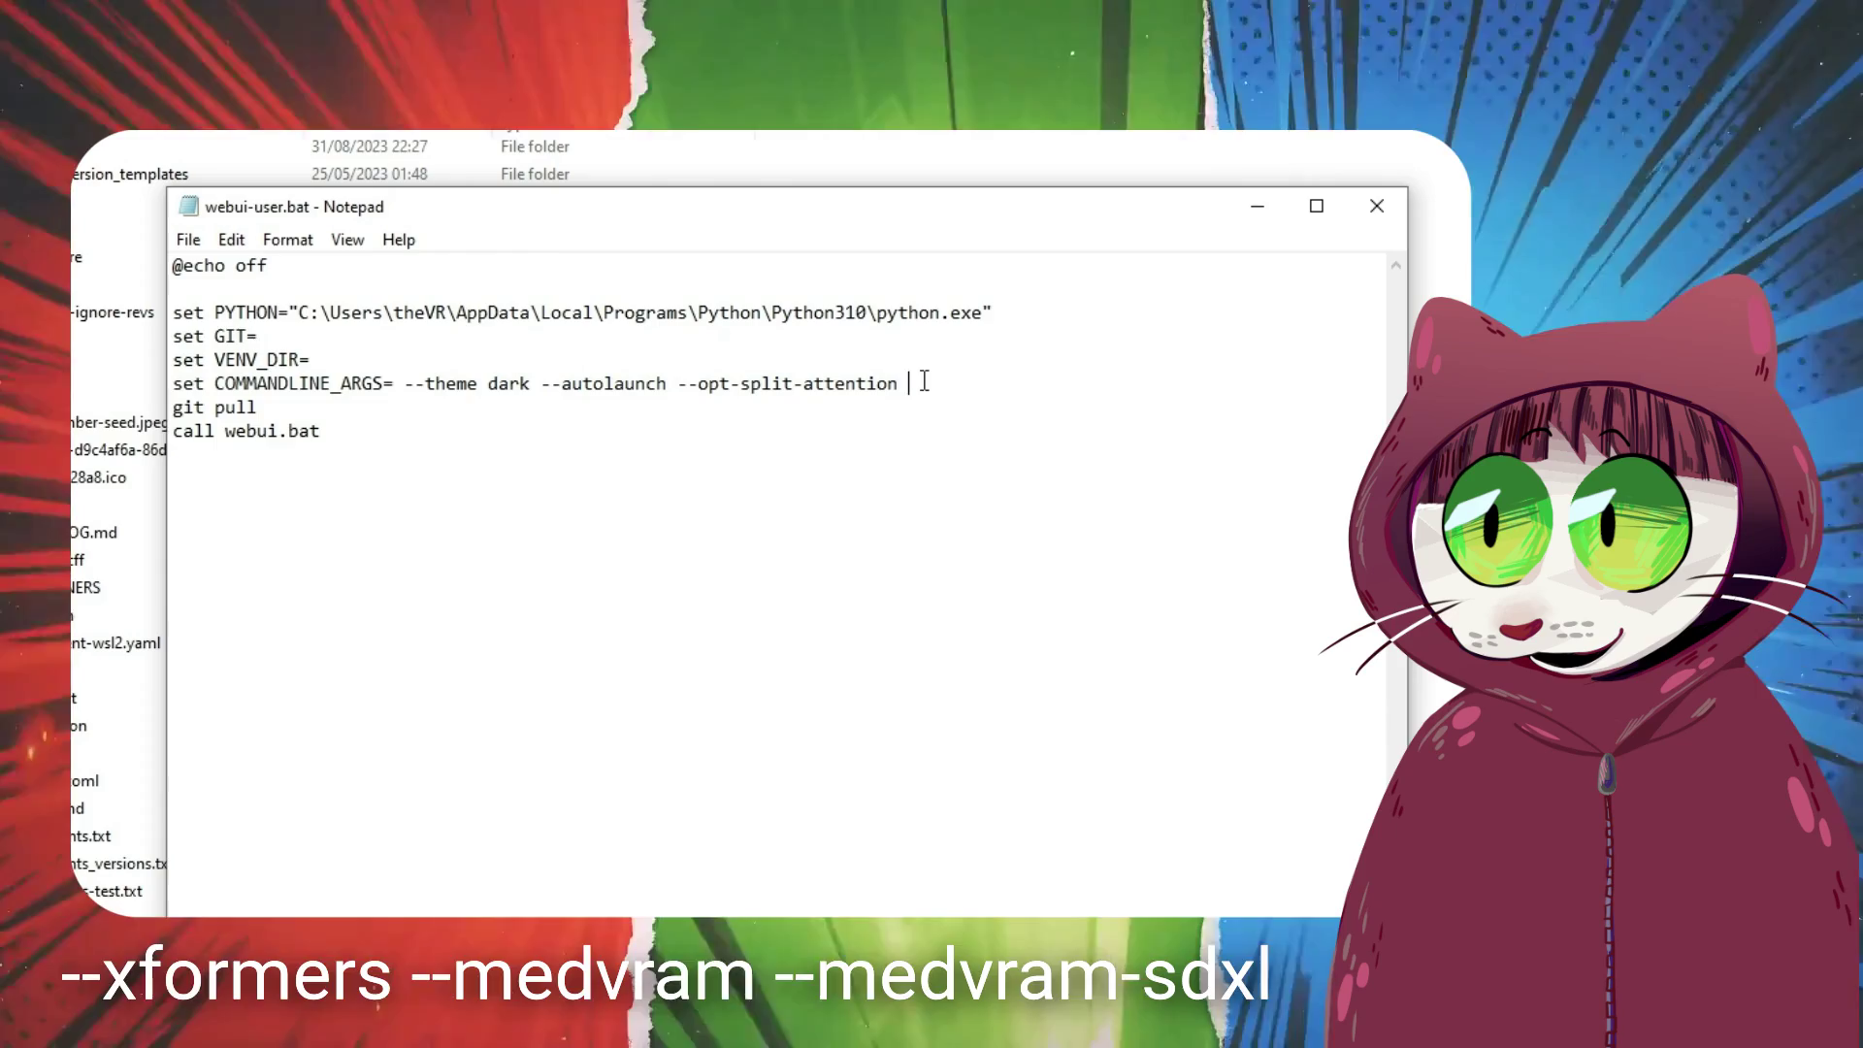
text(--xformers --medvram --medvram-sdxl)
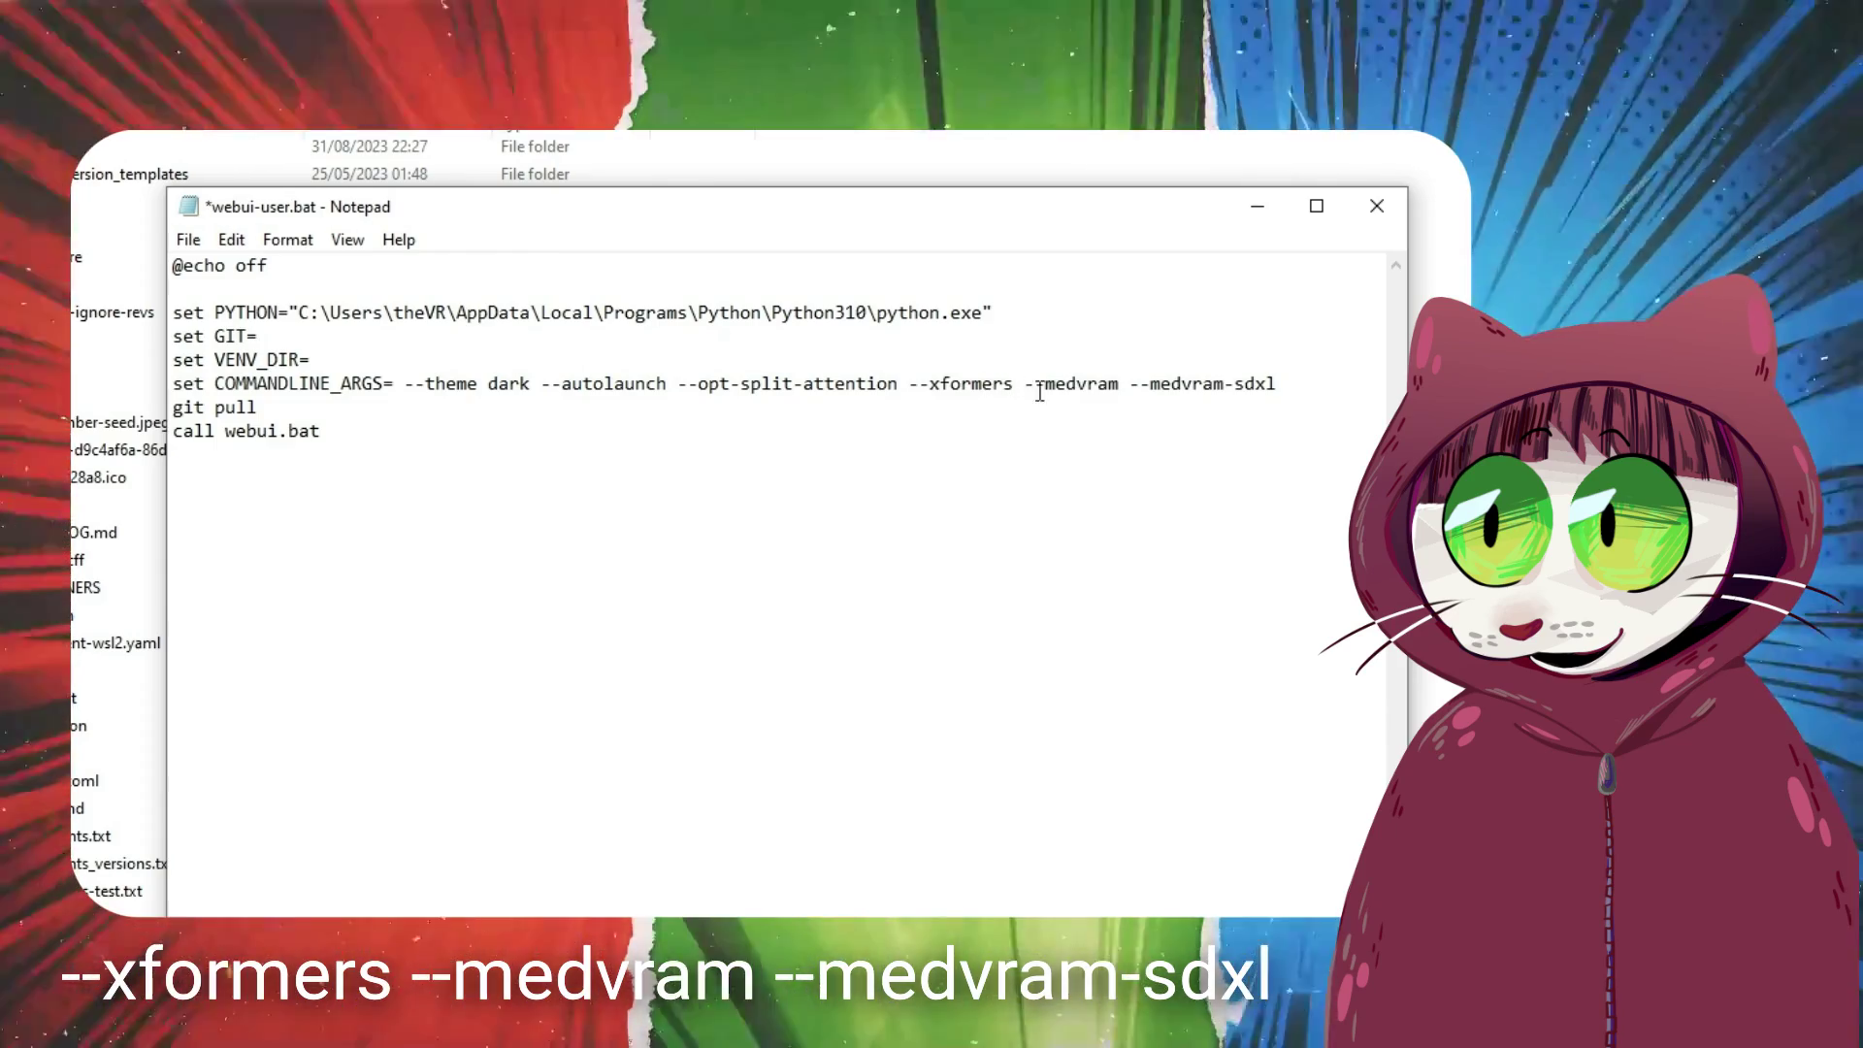
drag(924, 385, 1286, 391)
click(1291, 383)
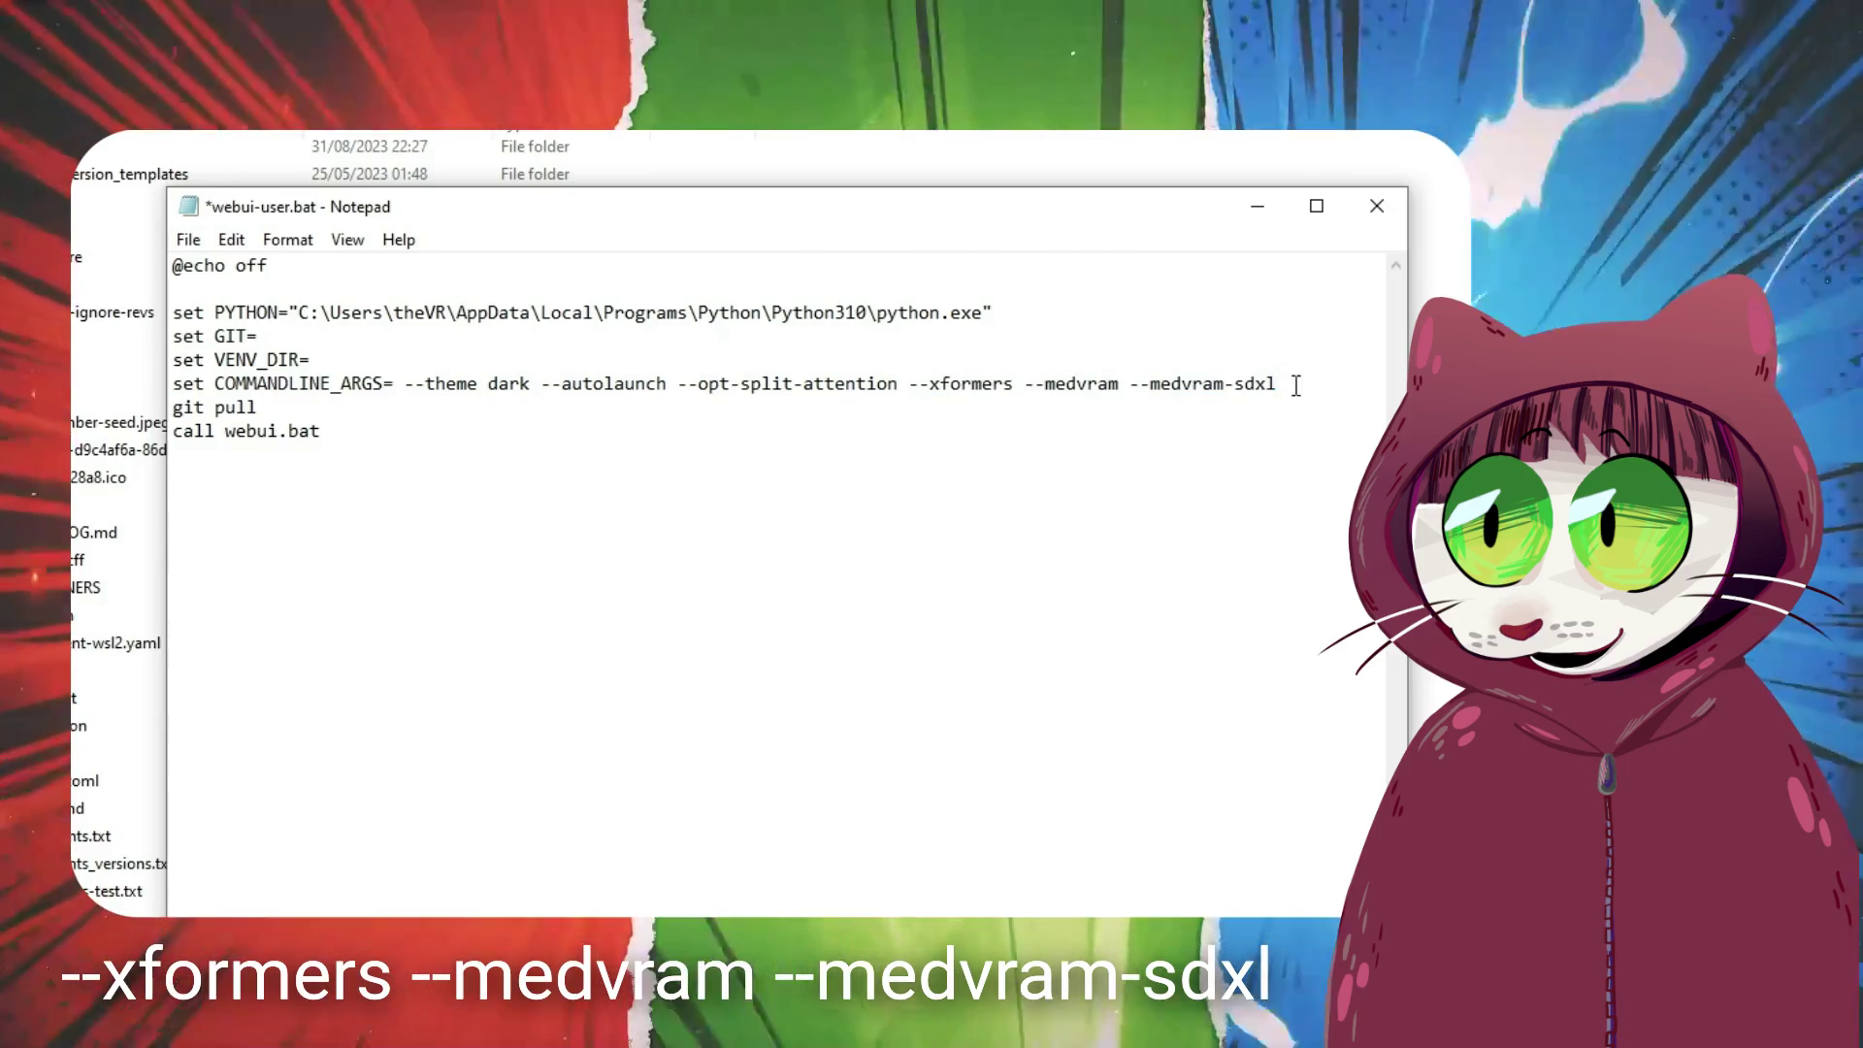
Step: Save webui-user.bat with File > Save and close Notepad
click(189, 242)
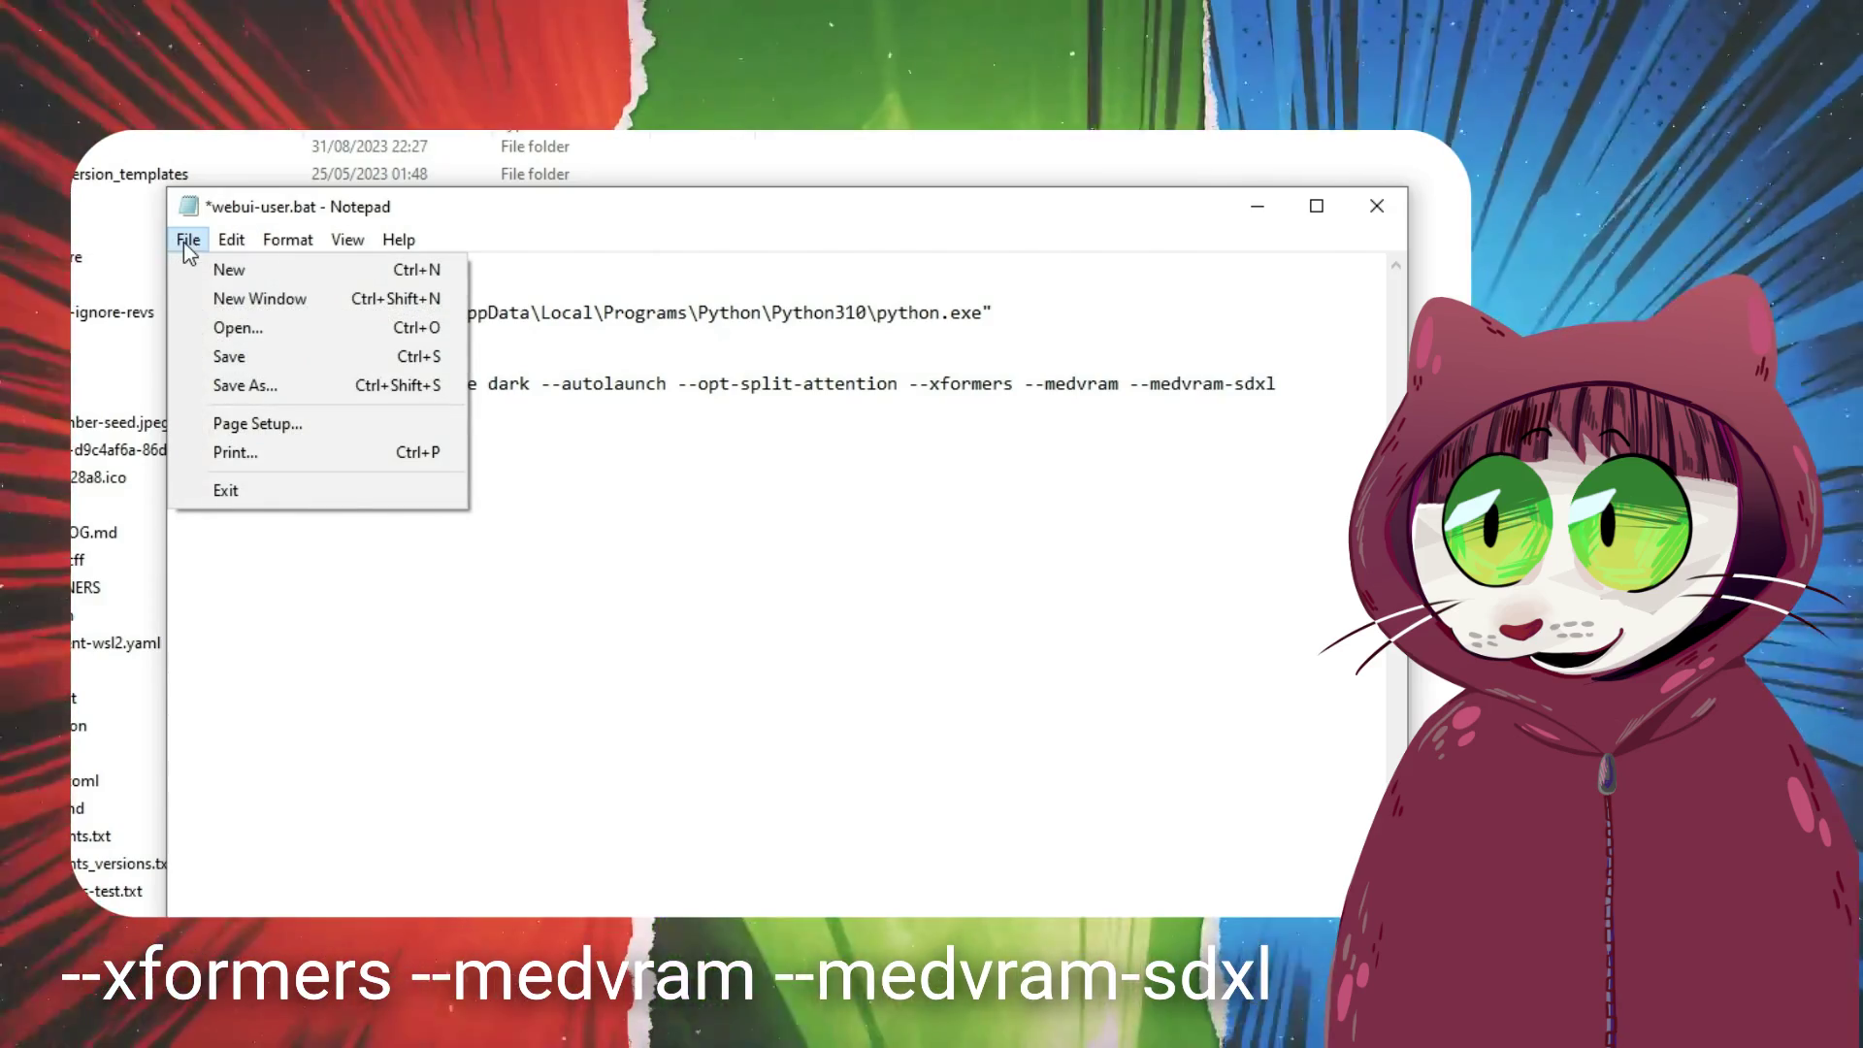
click(188, 242)
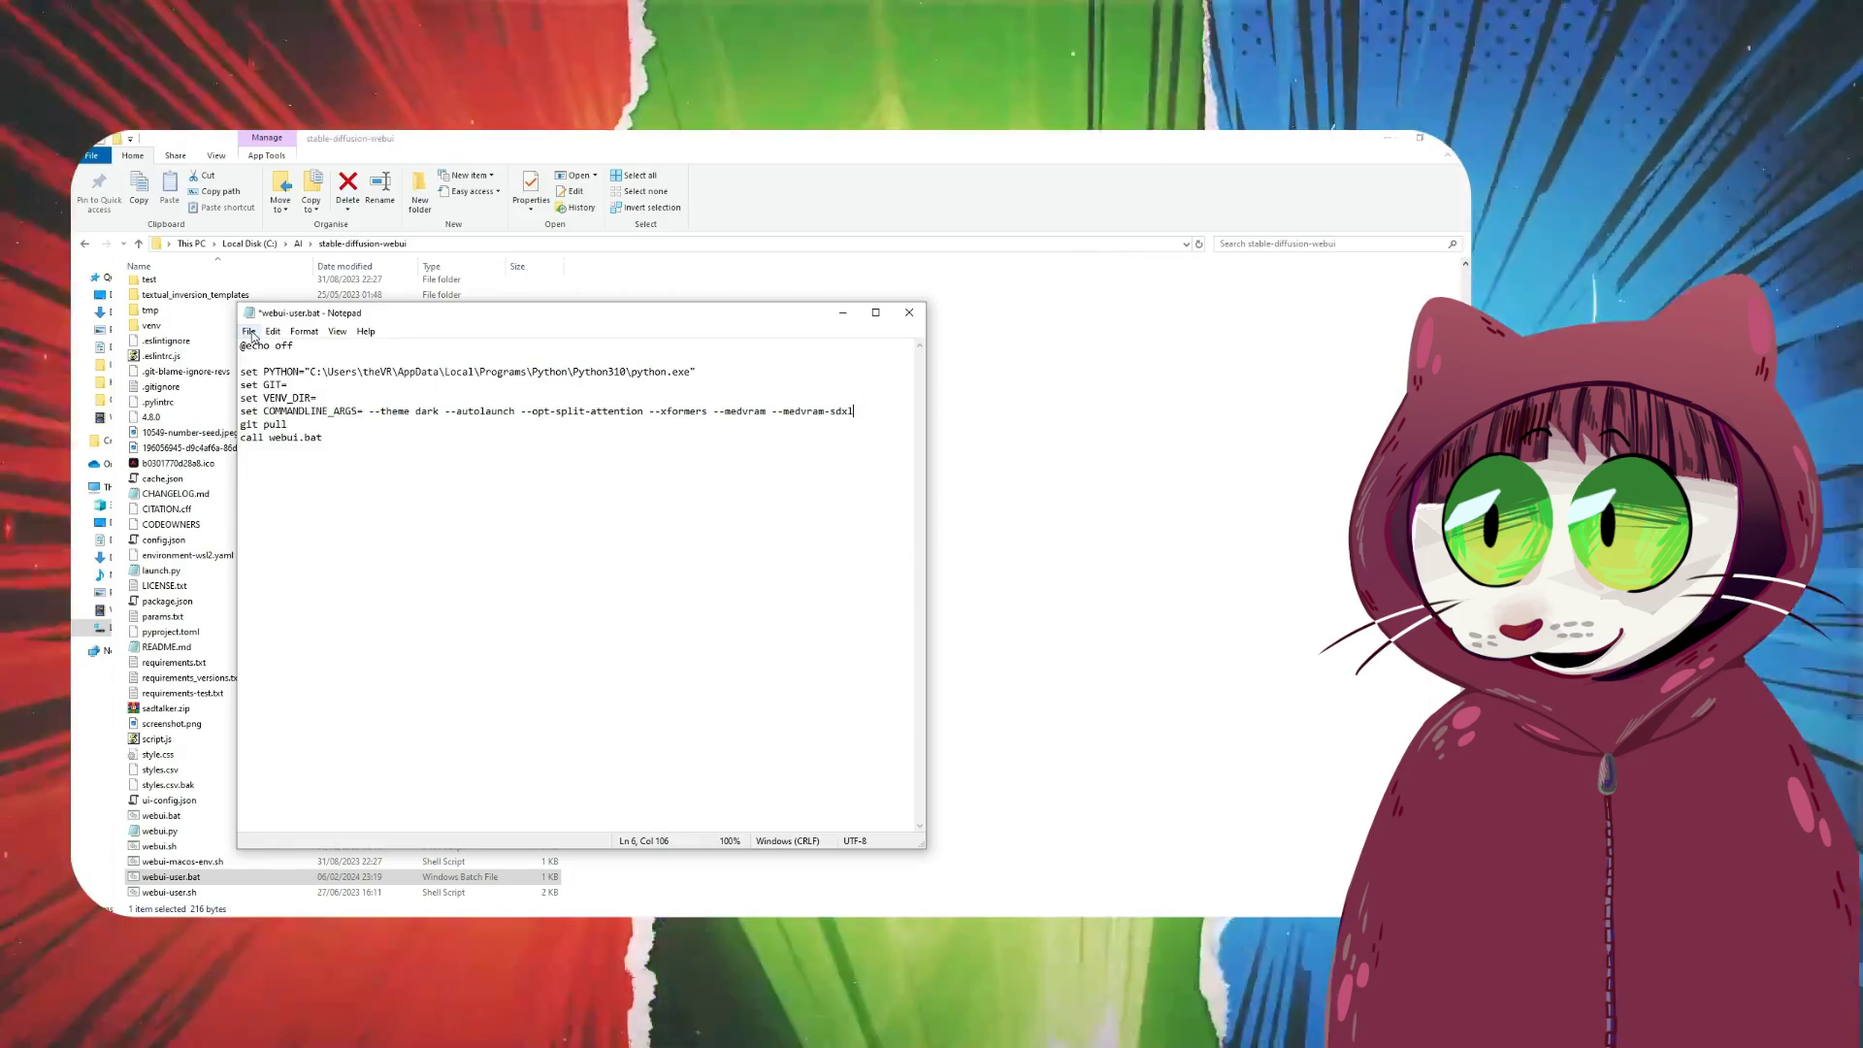
click(251, 333)
click(272, 399)
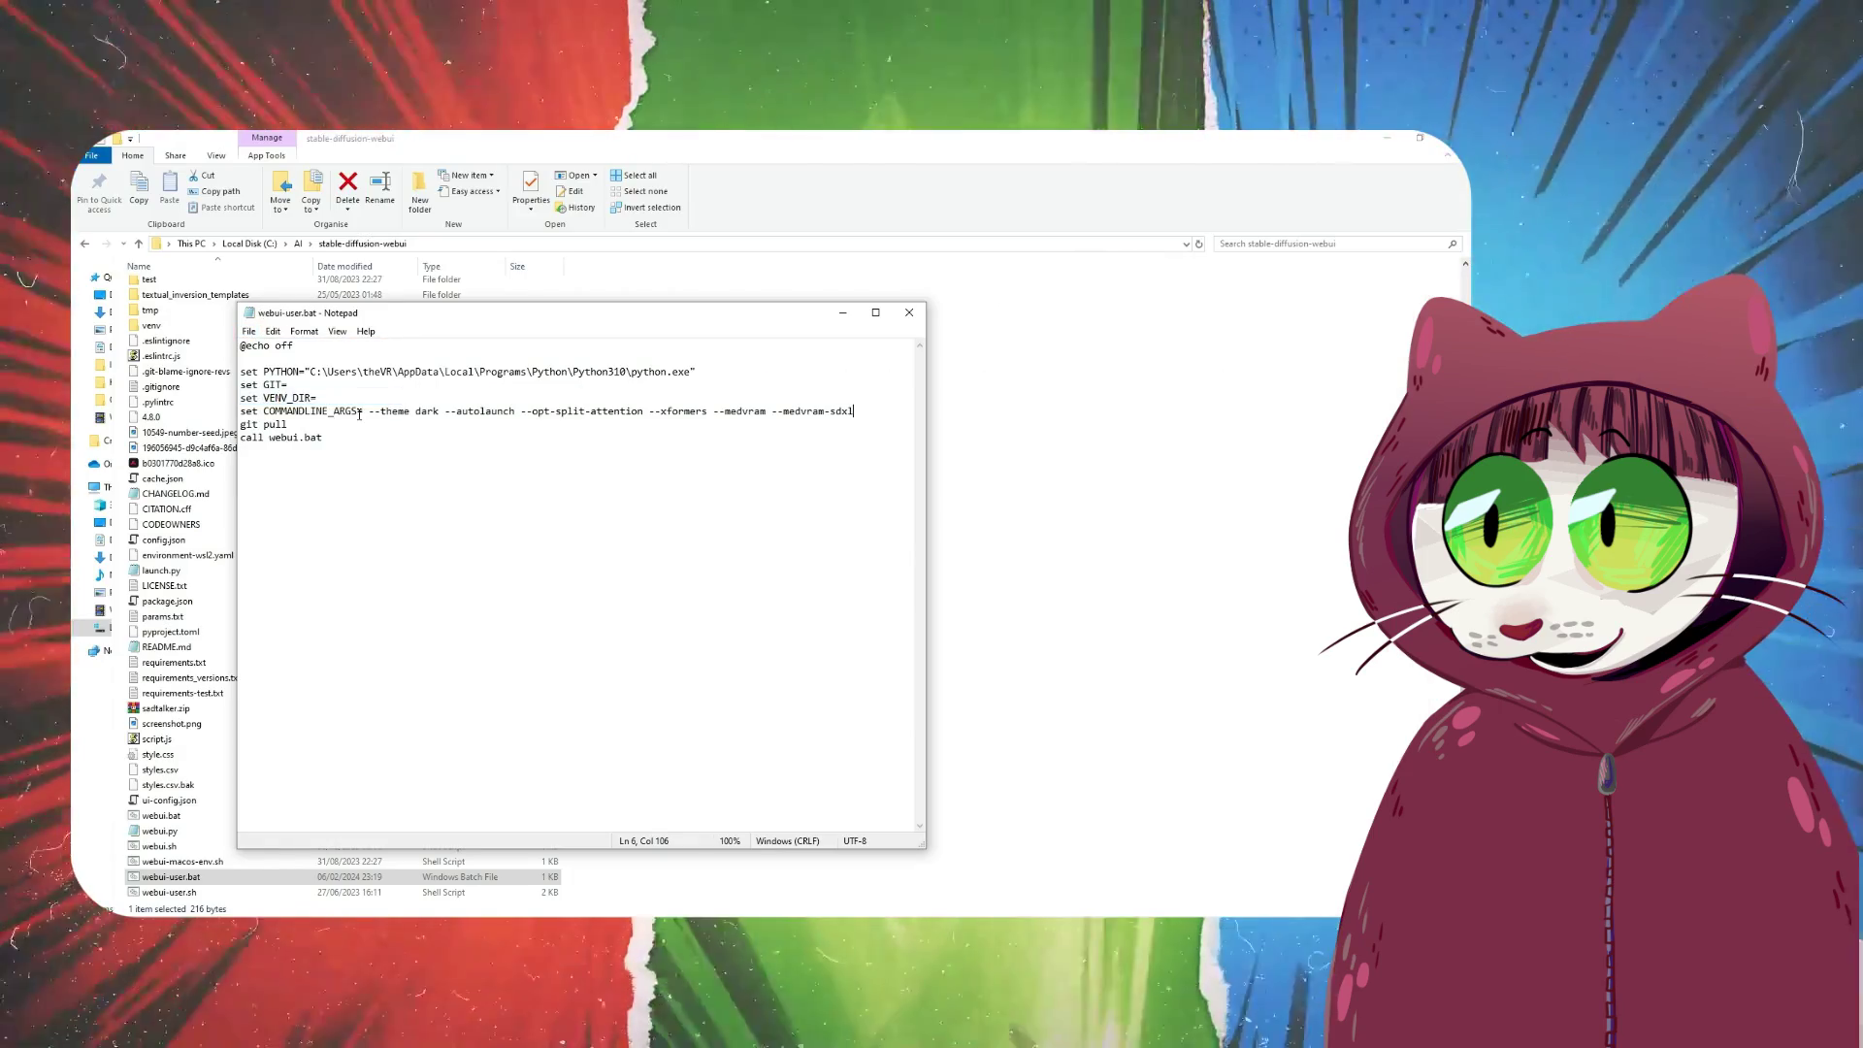
click(911, 313)
Step: Launch the web UI and search the available extensions list for 'controlnet'
double_click(543, 876)
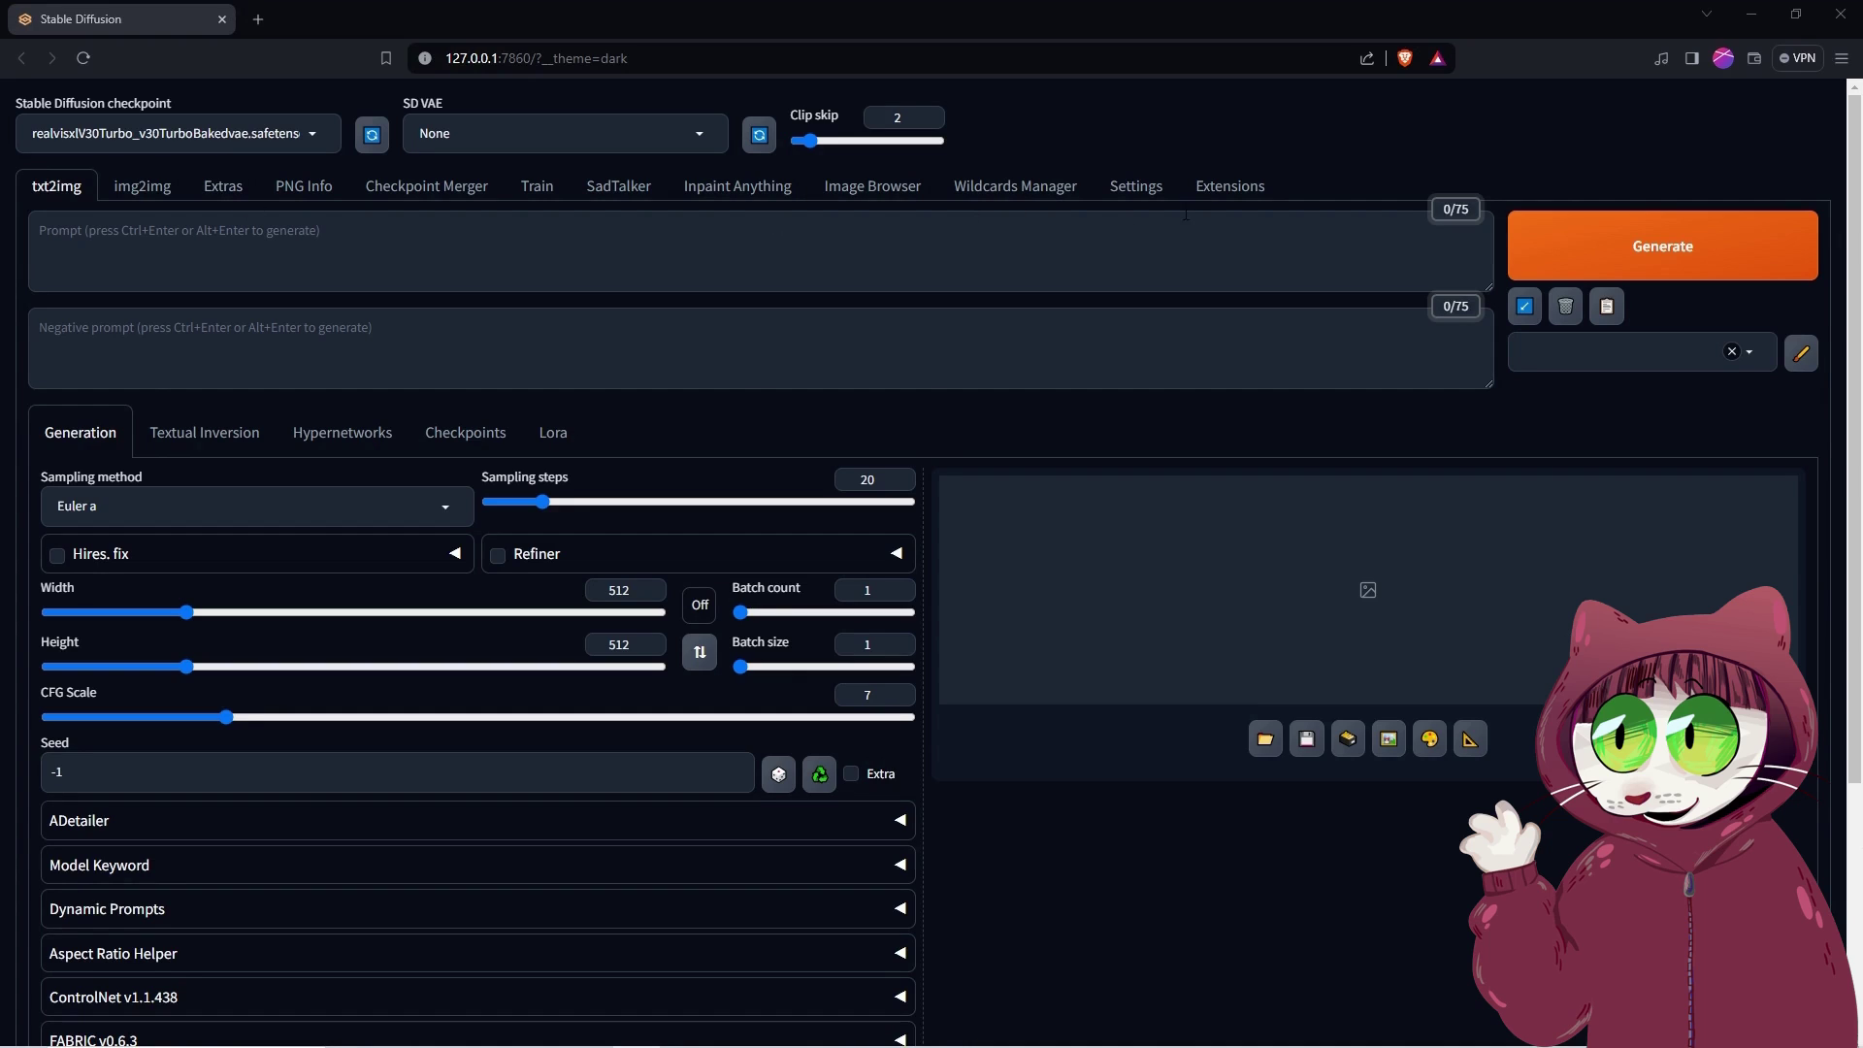
click(1230, 189)
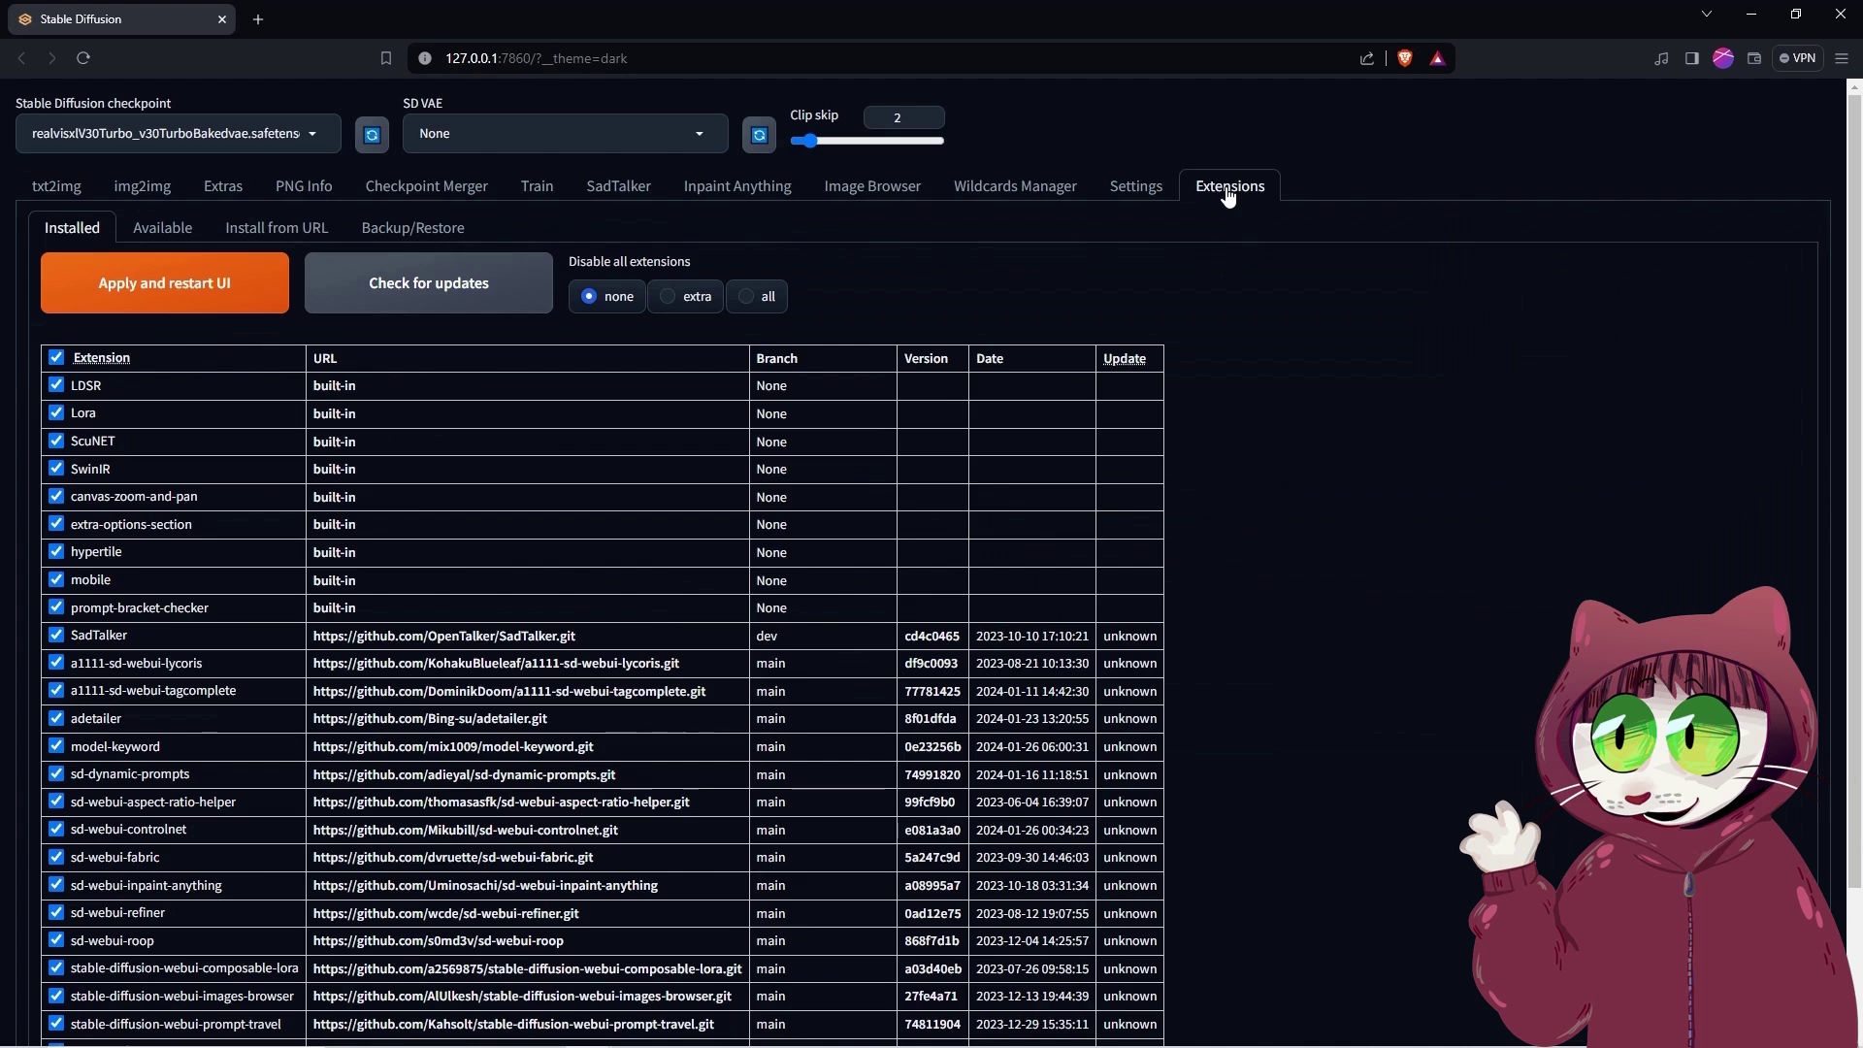
click(163, 231)
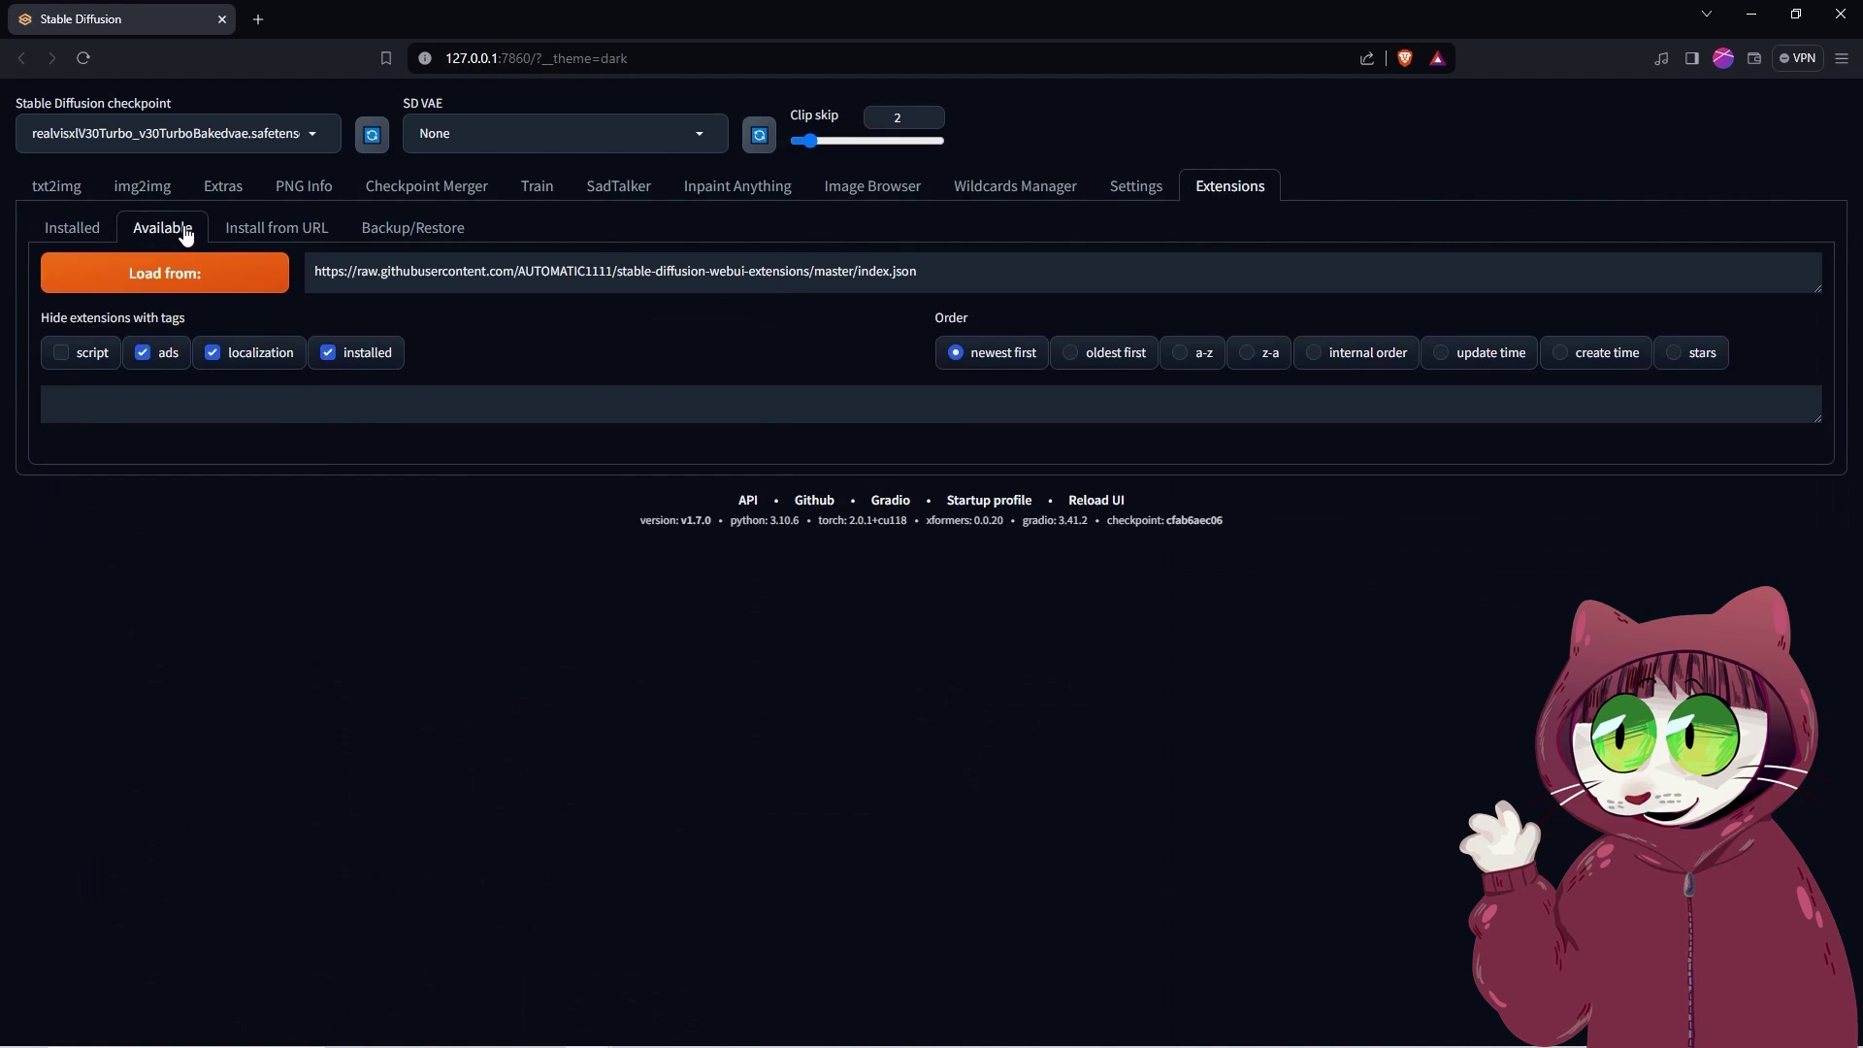
click(180, 273)
click(190, 439)
text(controlnet)
scroll(143, 695, down, 6)
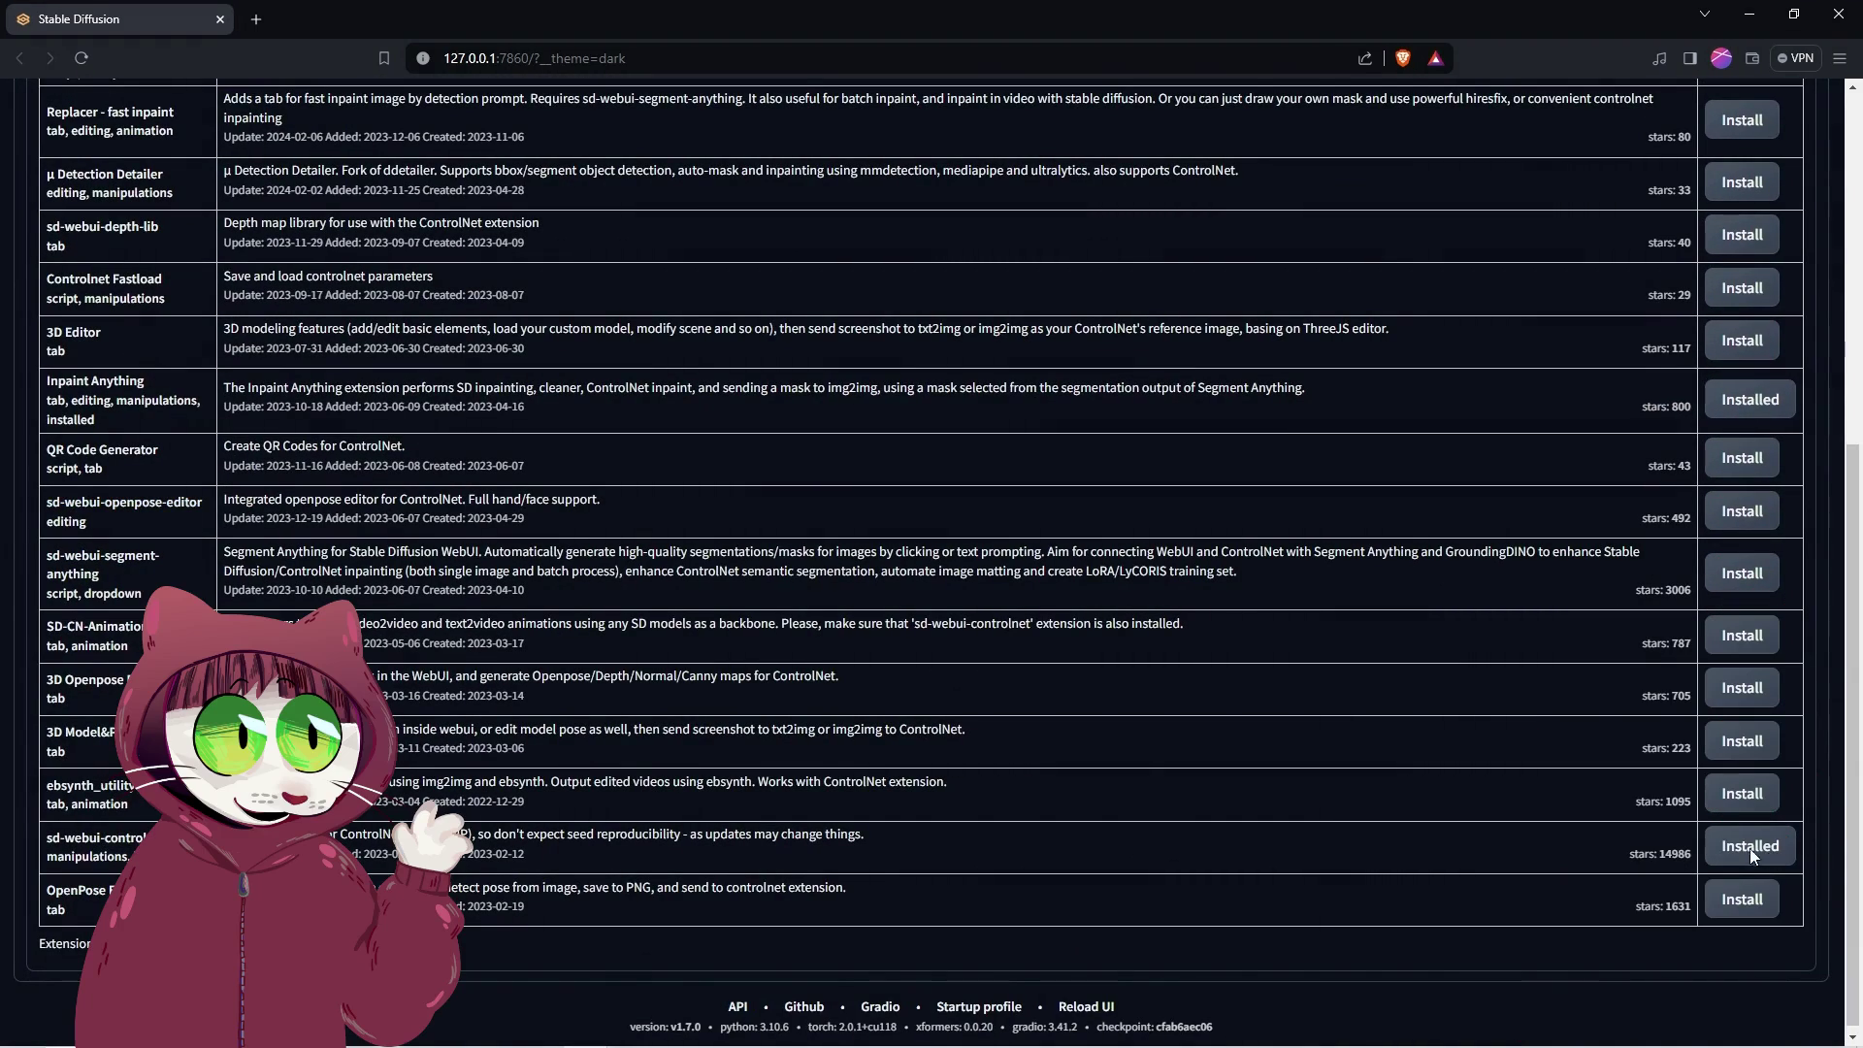
scroll(1617, 690, up, 6)
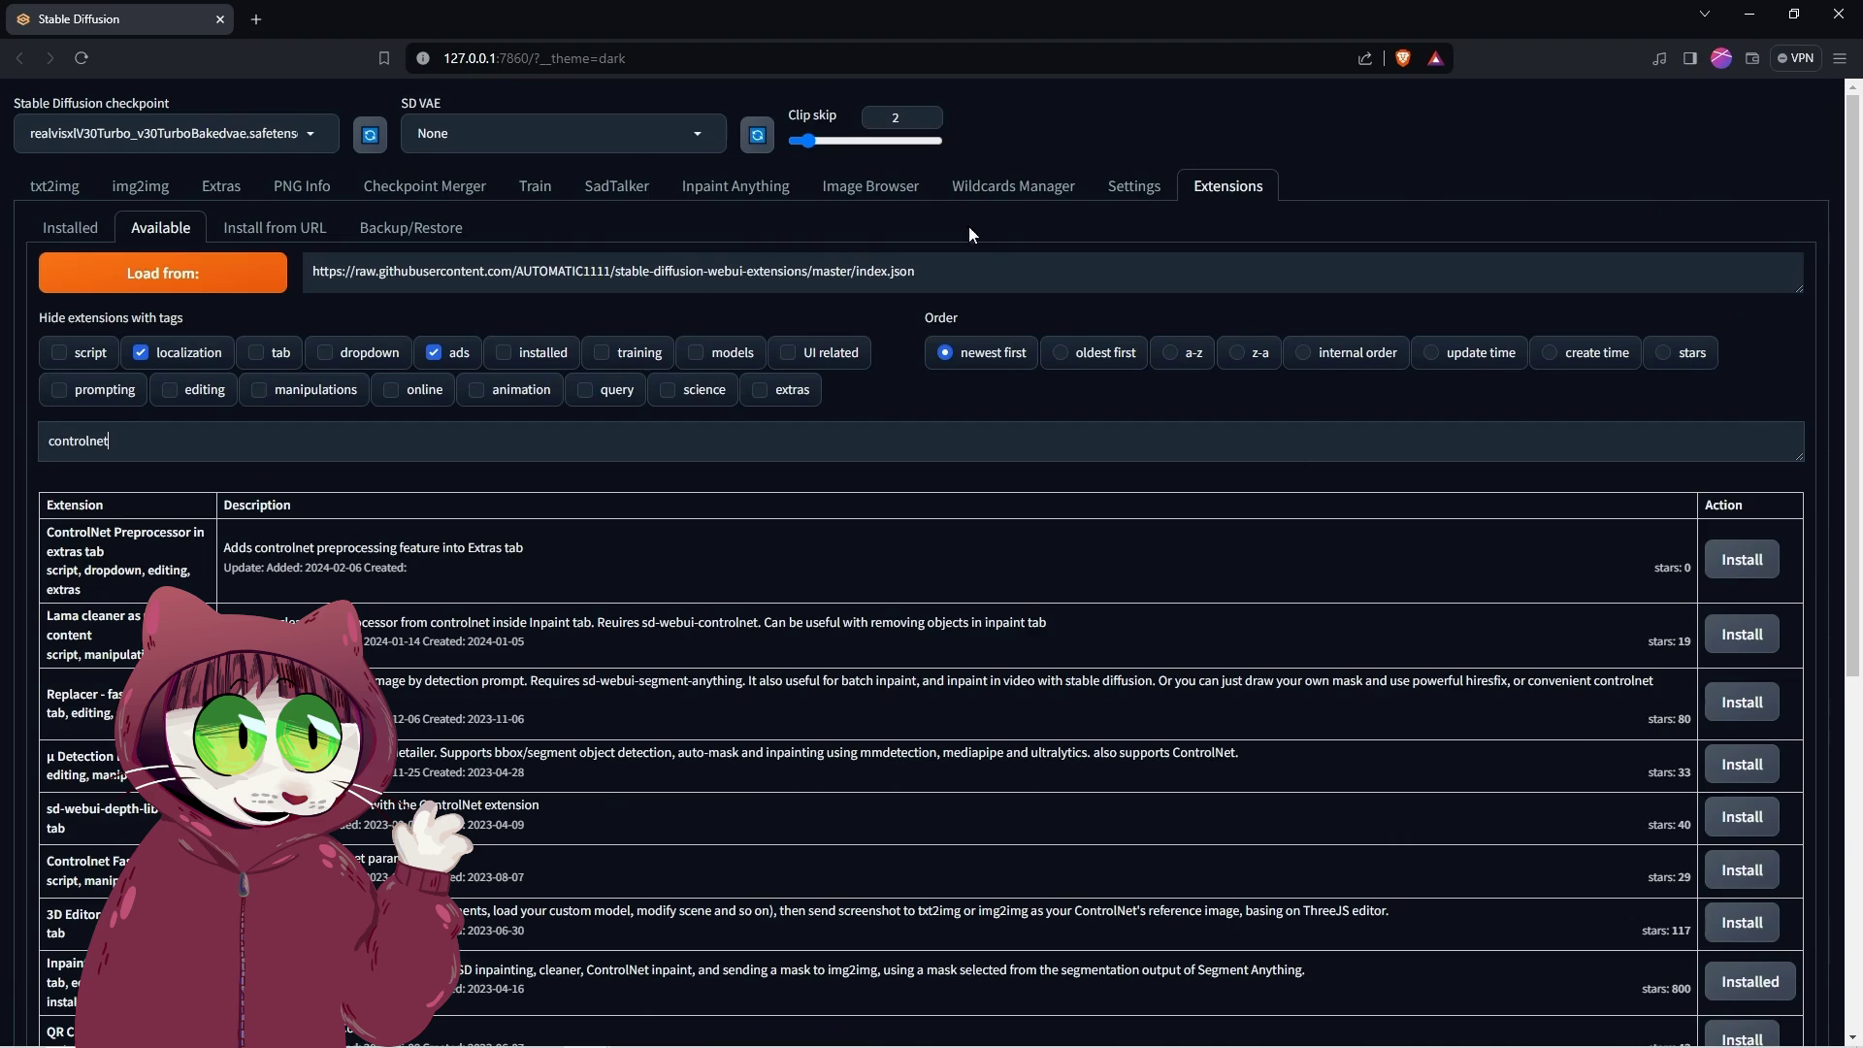
Step: Check the installed extensions for updates, then apply them and restart the UI
click(69, 229)
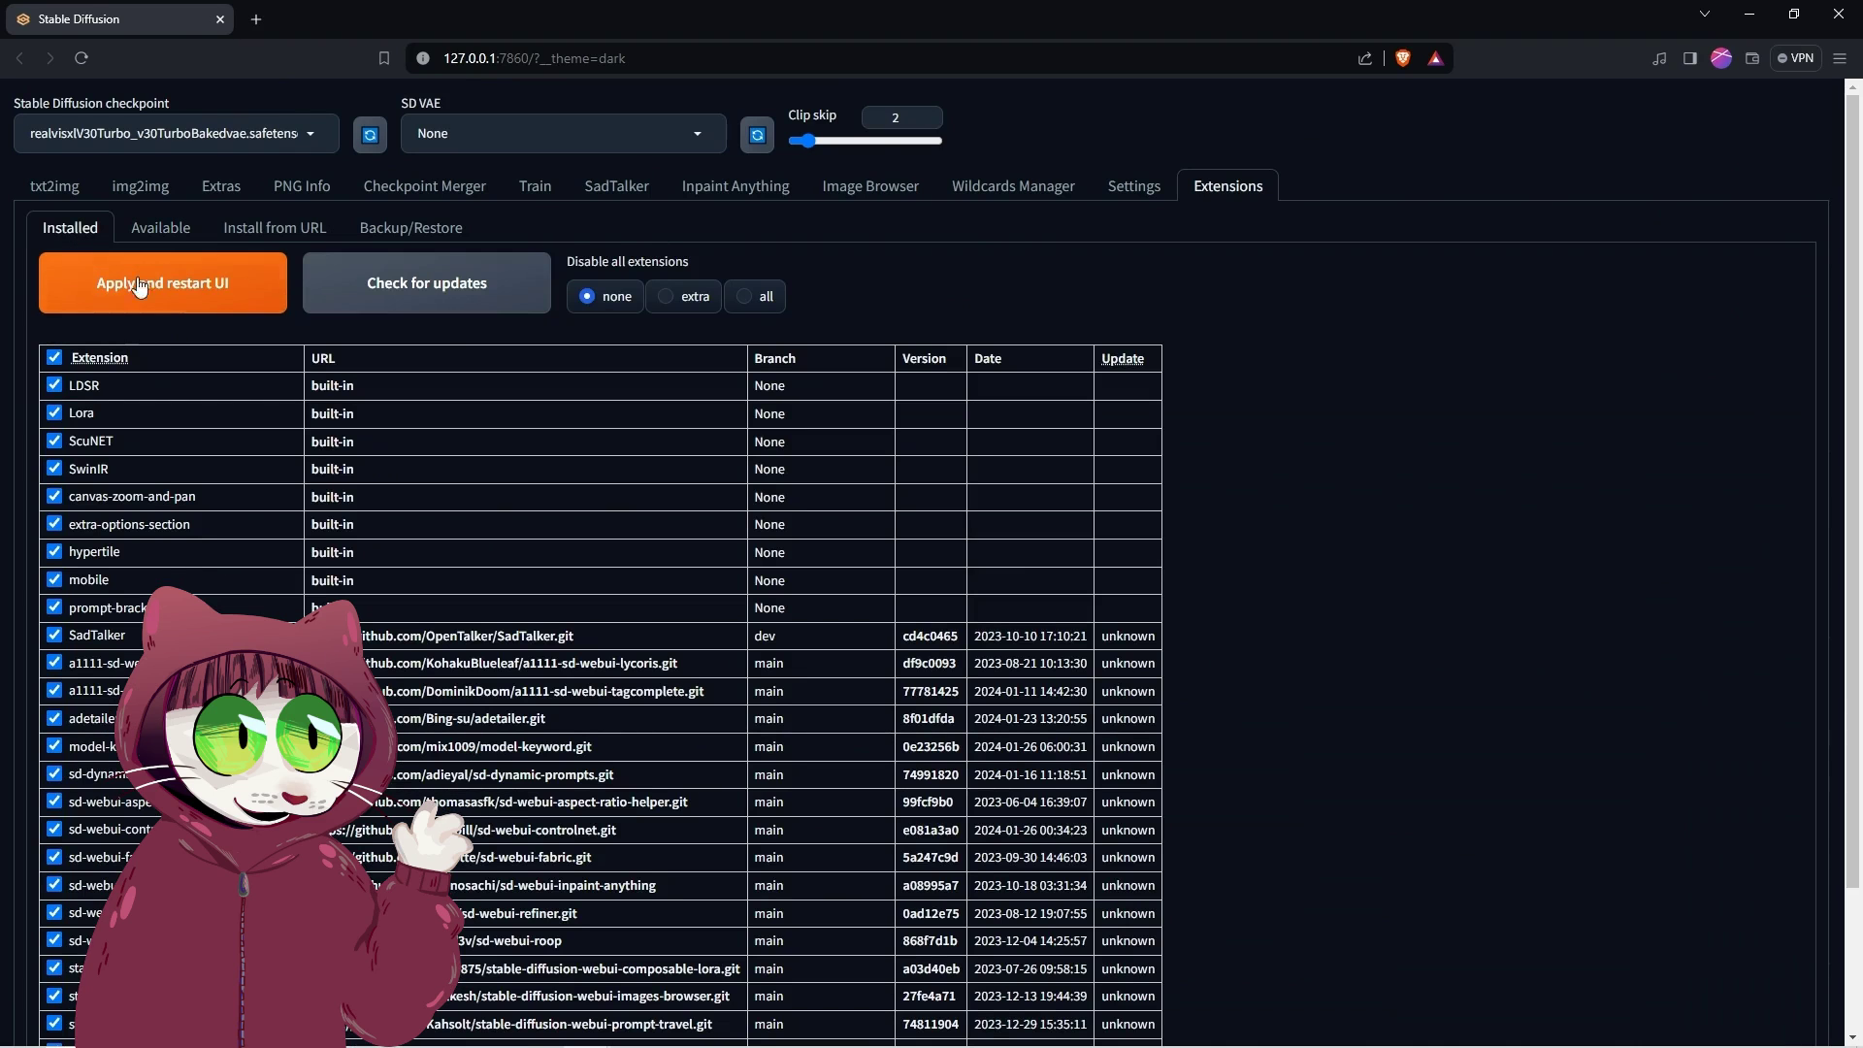
click(377, 297)
click(177, 283)
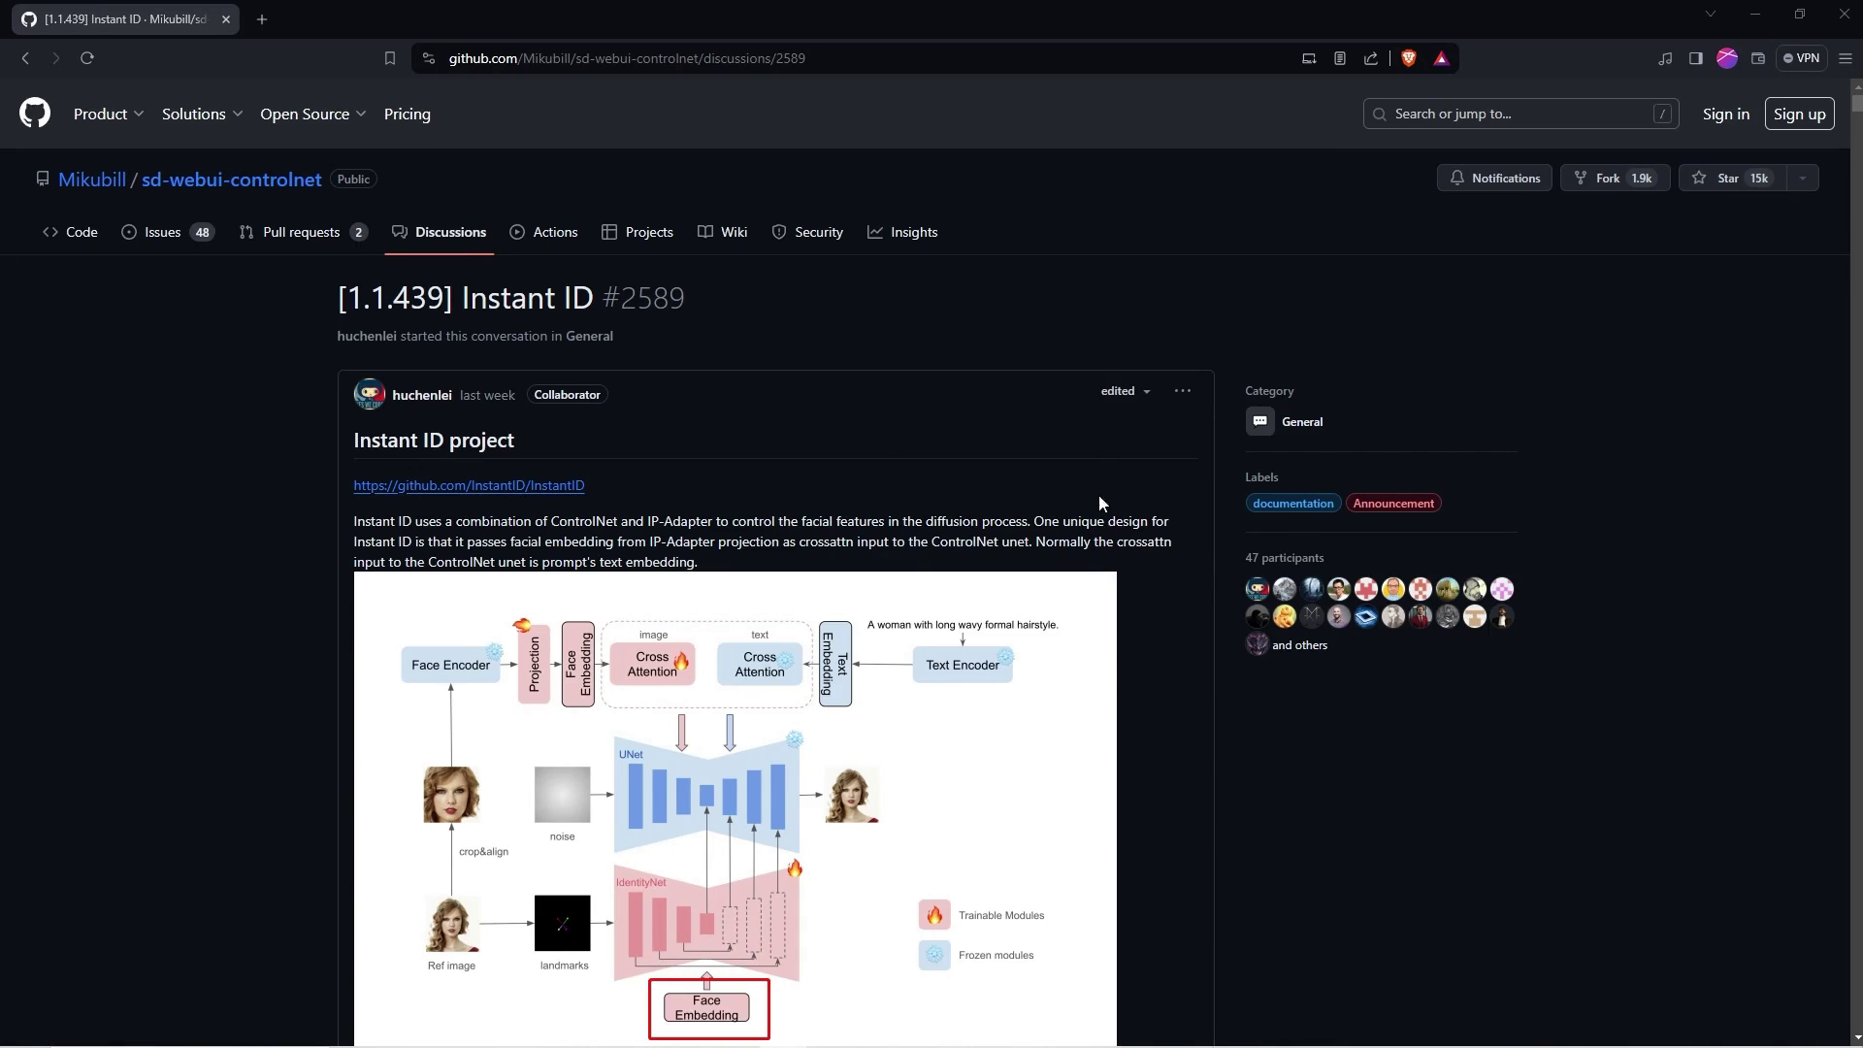
Step: Scroll discussion #2589 down to its Download models section
scroll(1224, 685, down, 8)
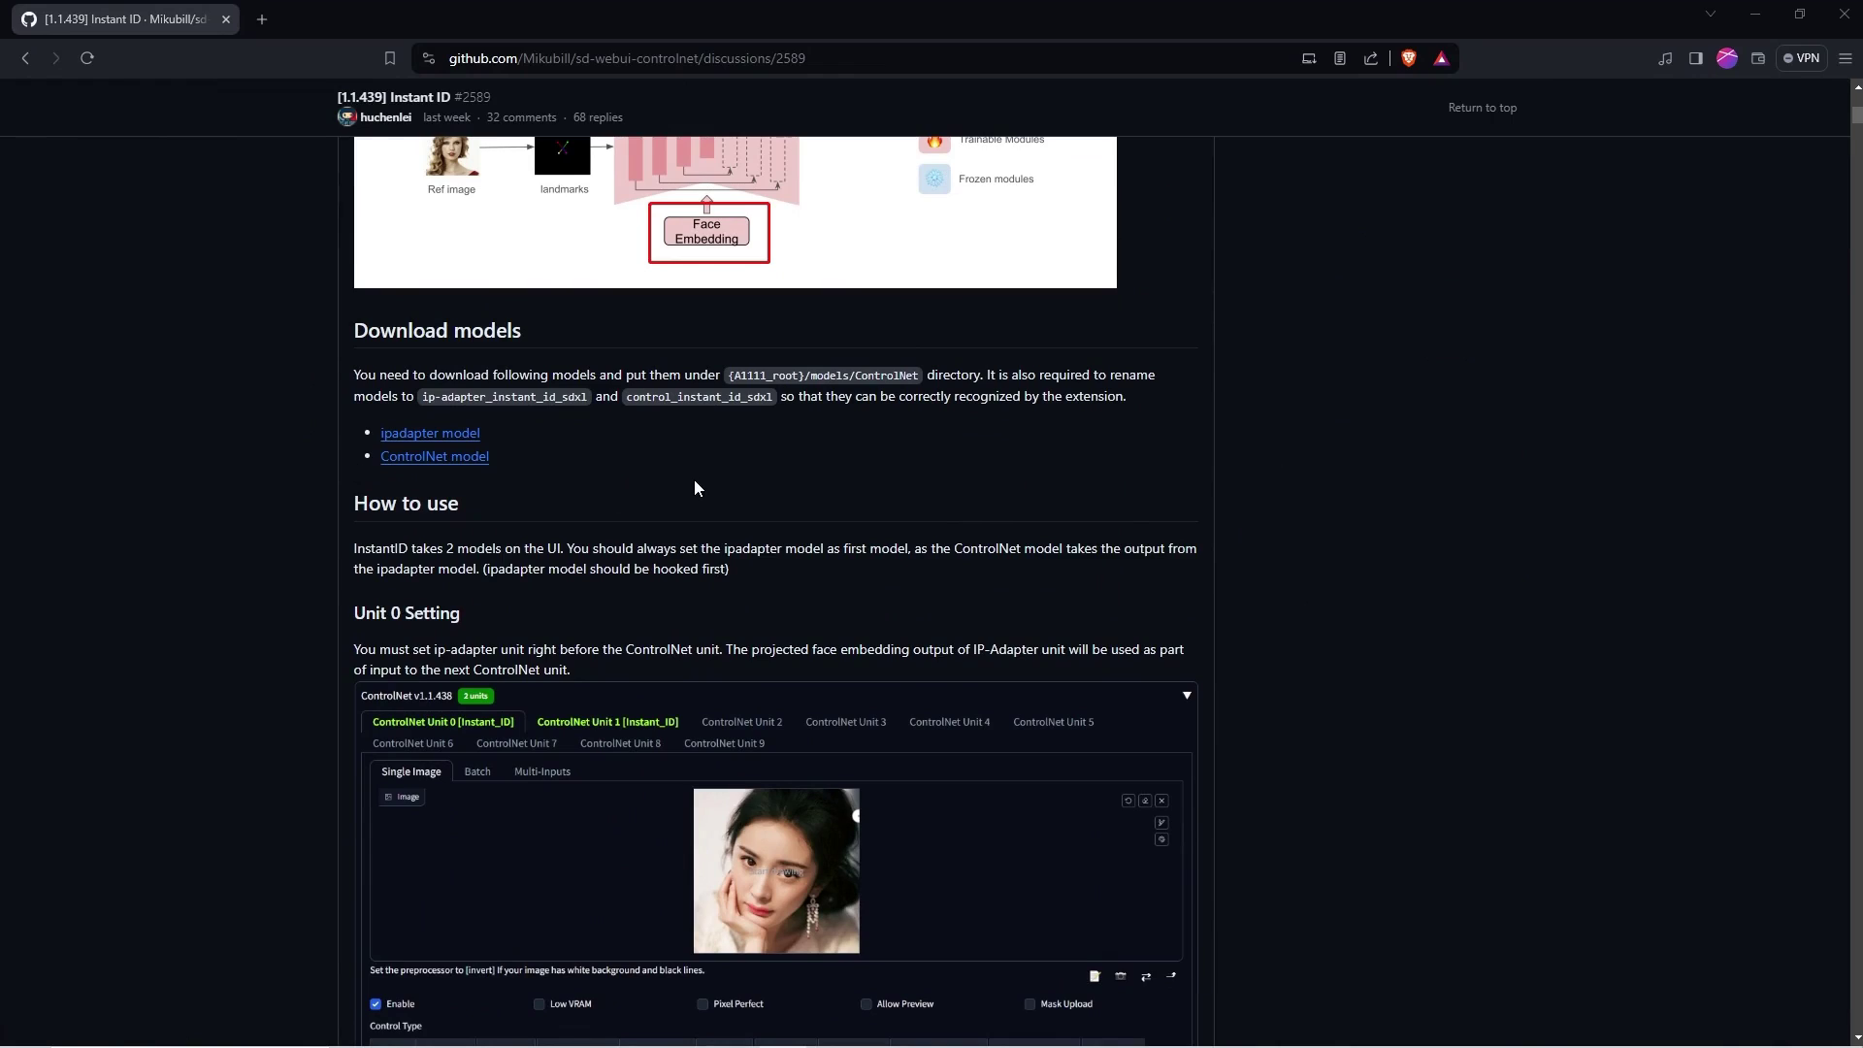
Step: Save the ipadapter model into models\ControlNet as ip-adapter_instant_id_sdxl
click(444, 439)
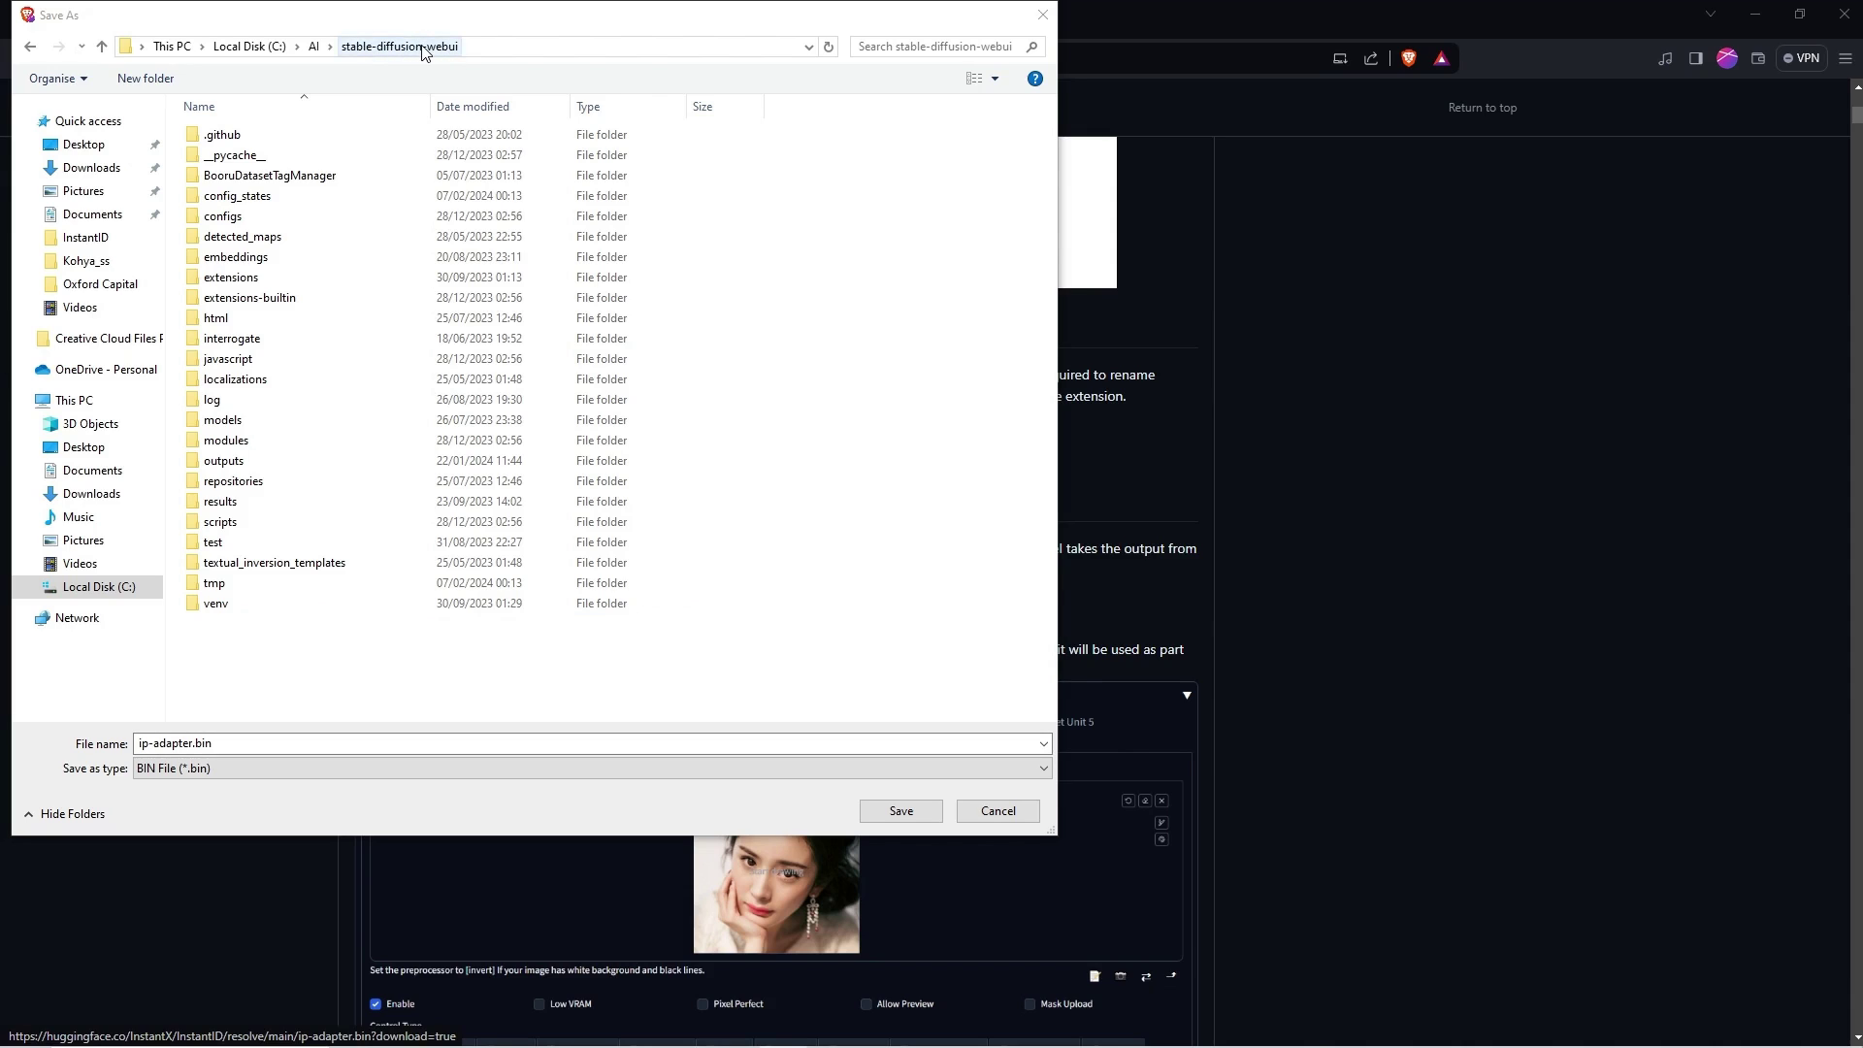
double_click(232, 422)
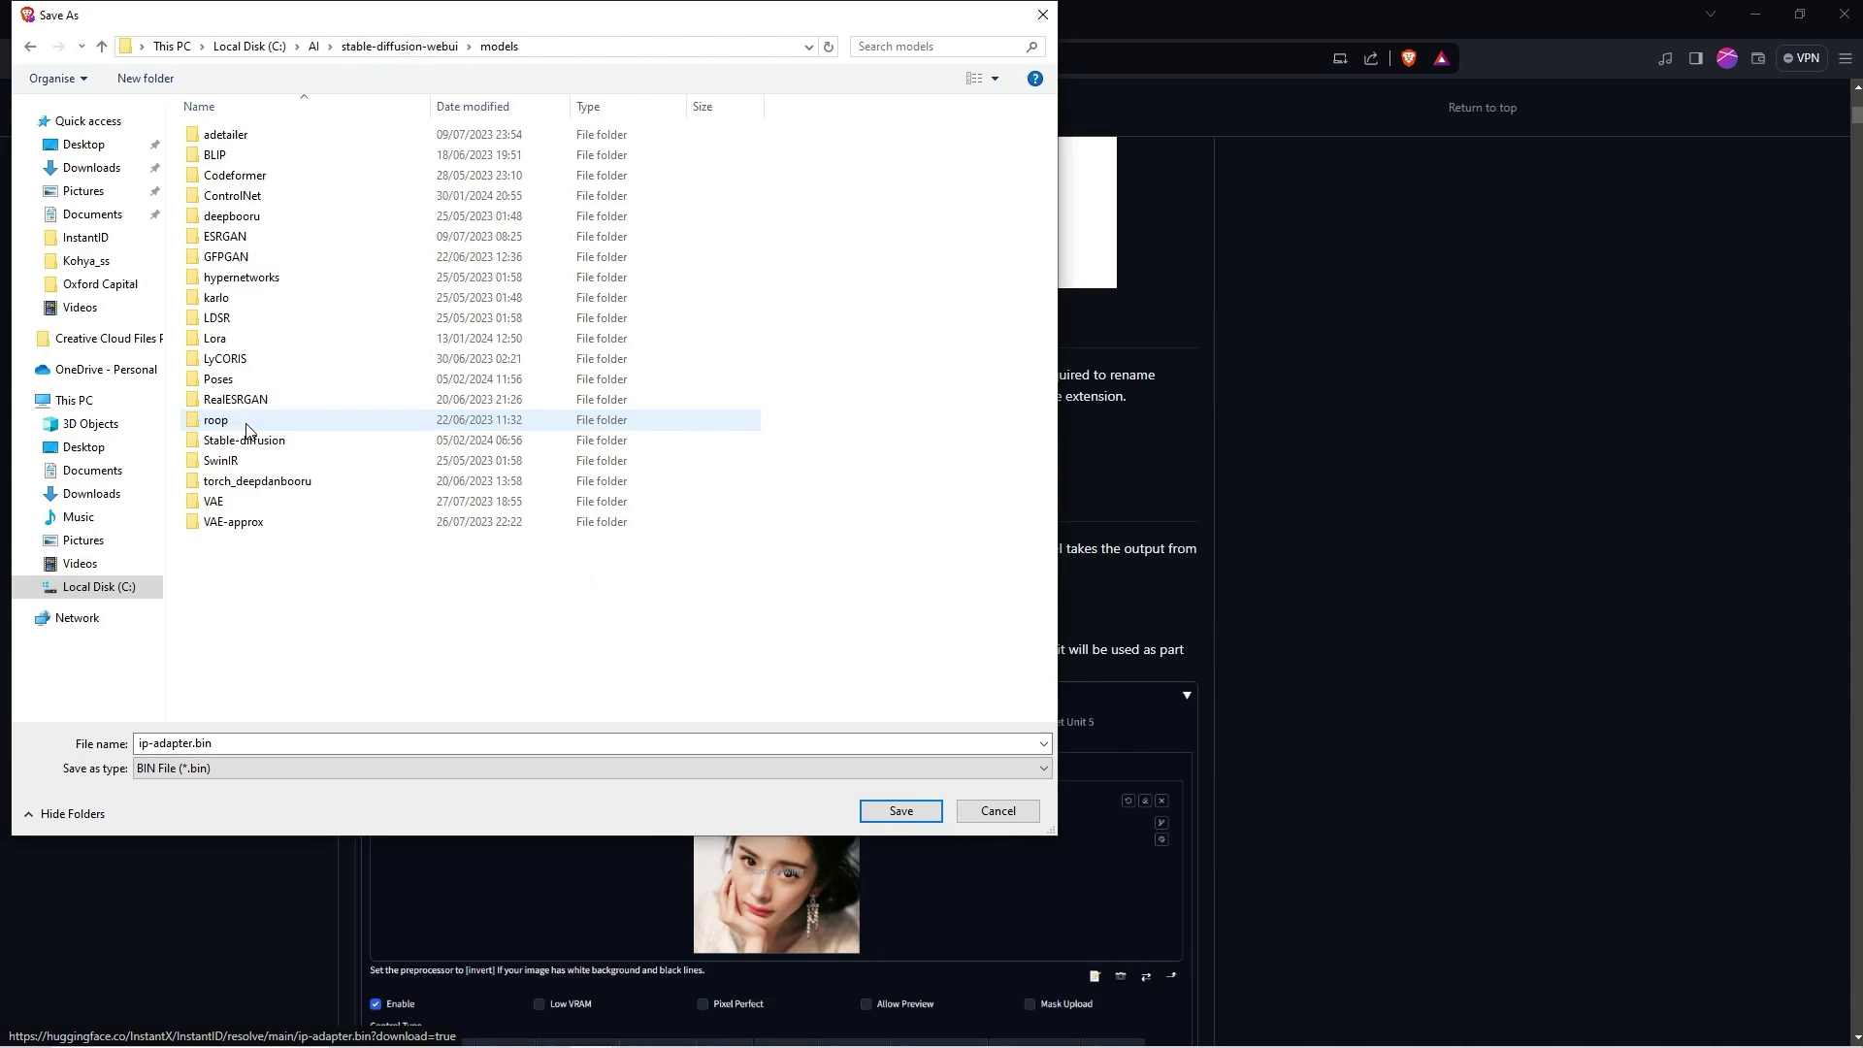
double_click(229, 196)
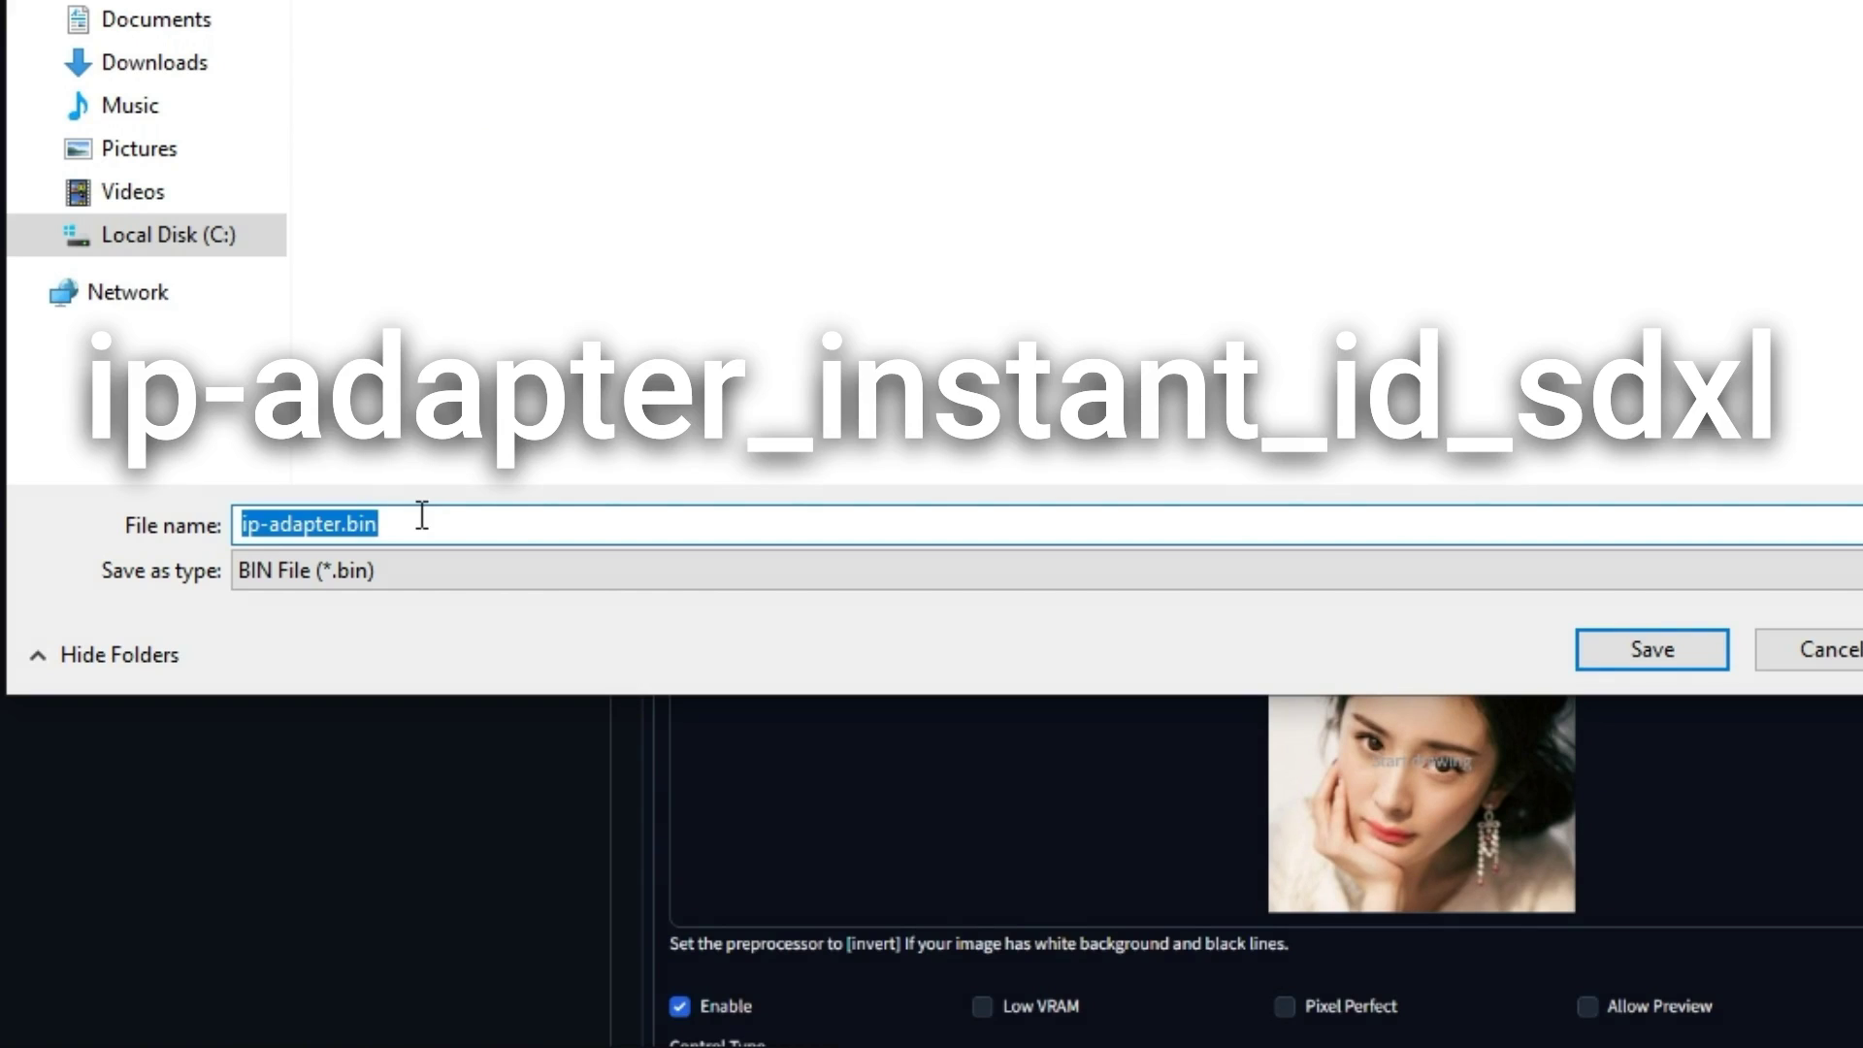
text(ip-adapter_instant_id_sdxl)
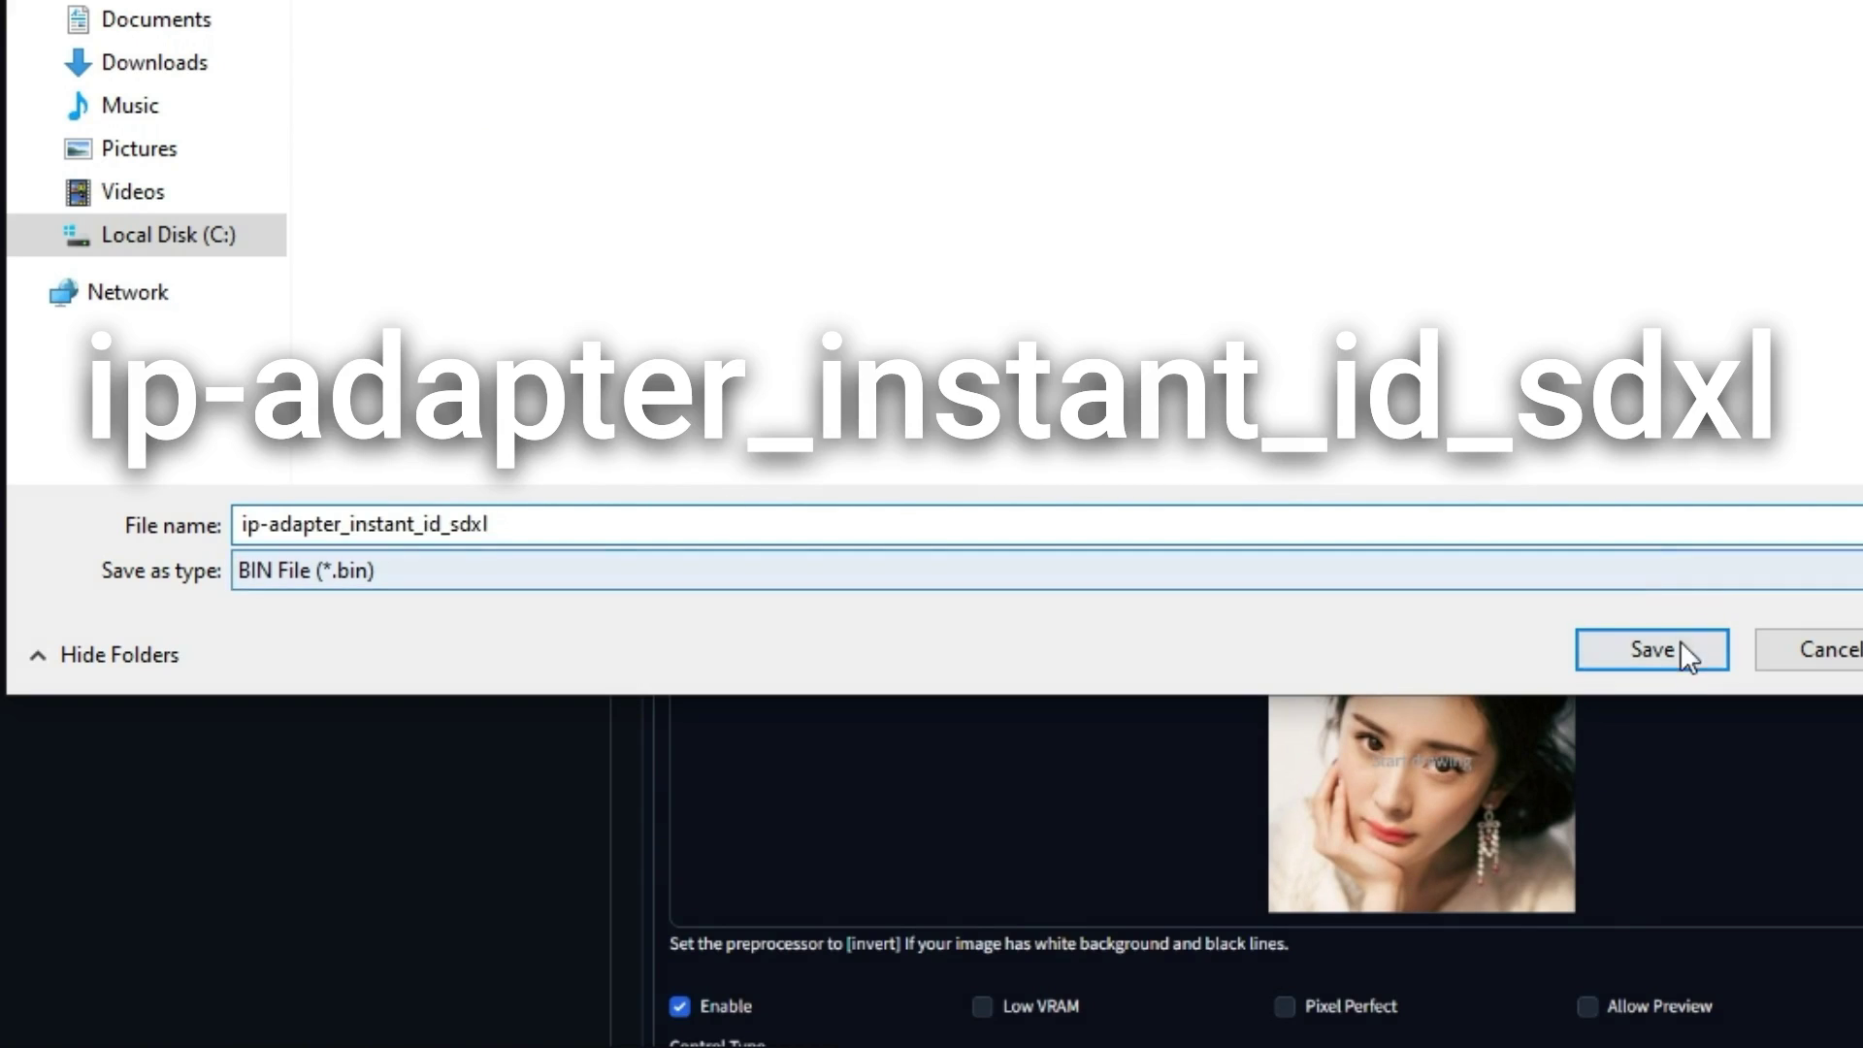
click(1677, 649)
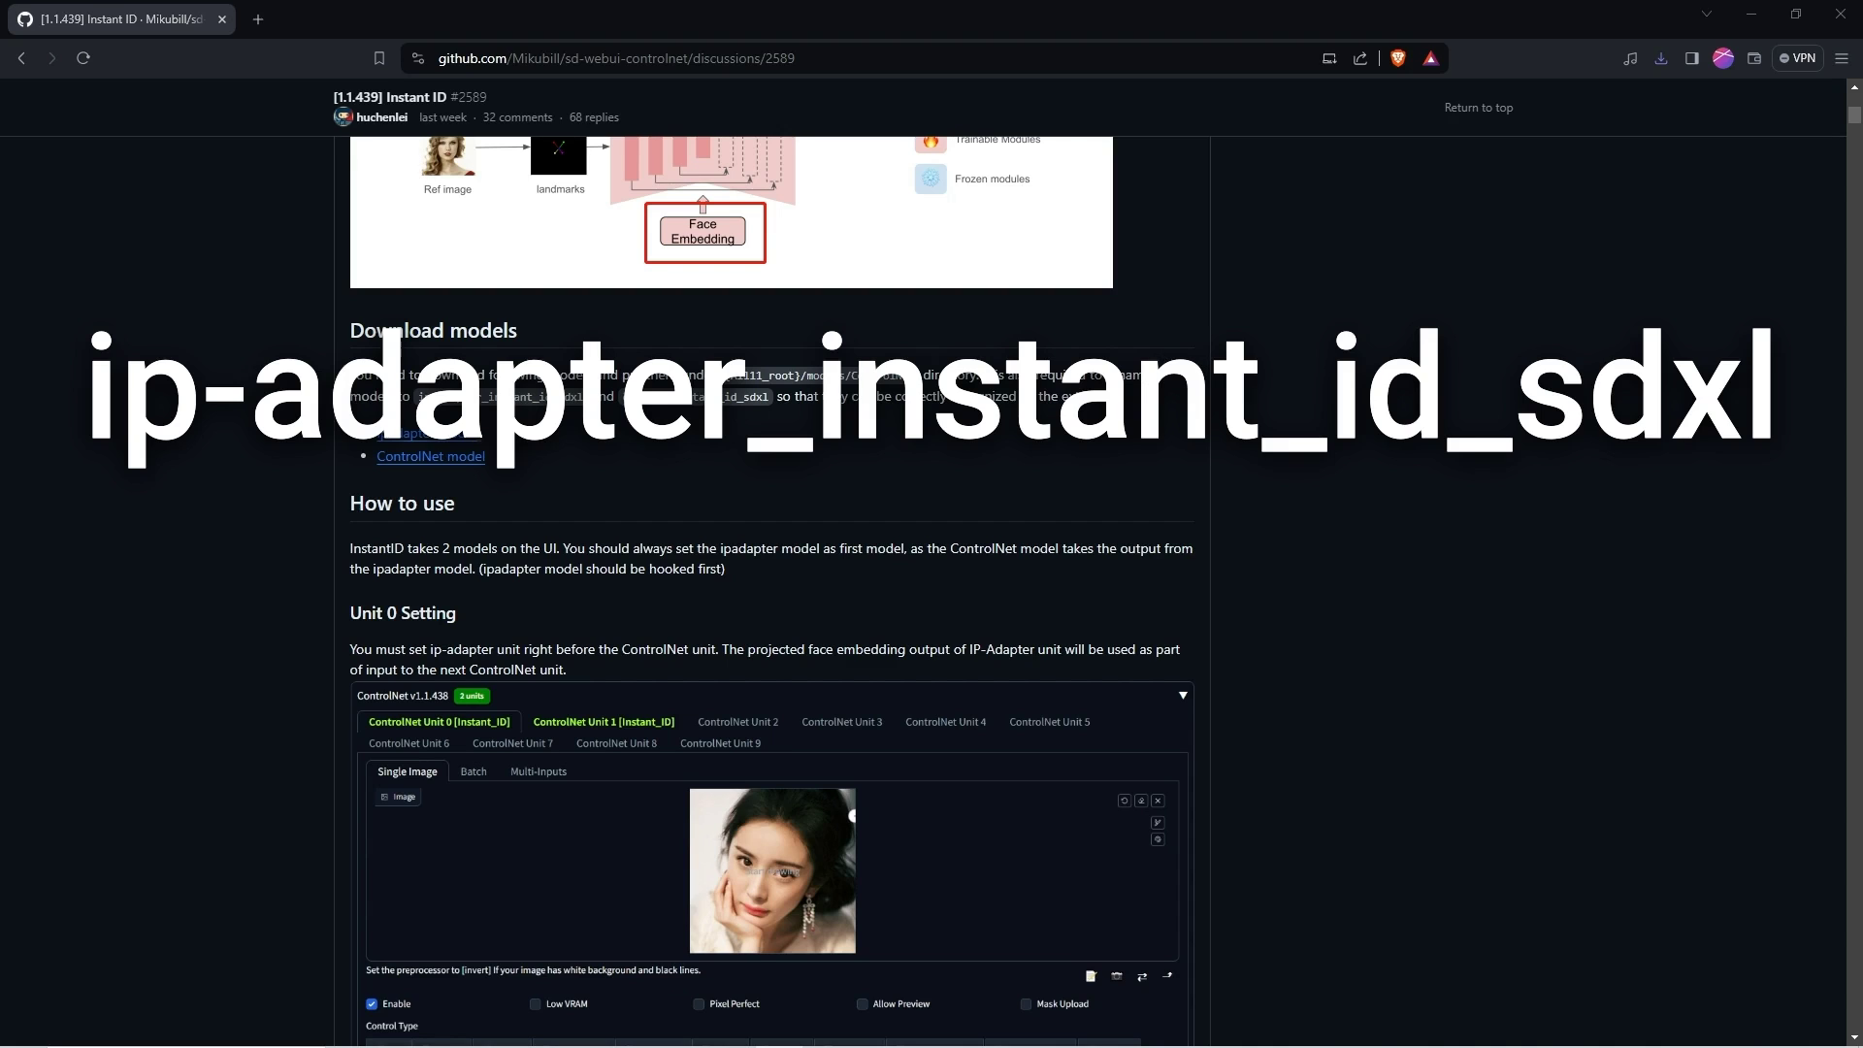
Step: Download the ControlNet model, renaming it to control_instant_id_sdxl
click(447, 457)
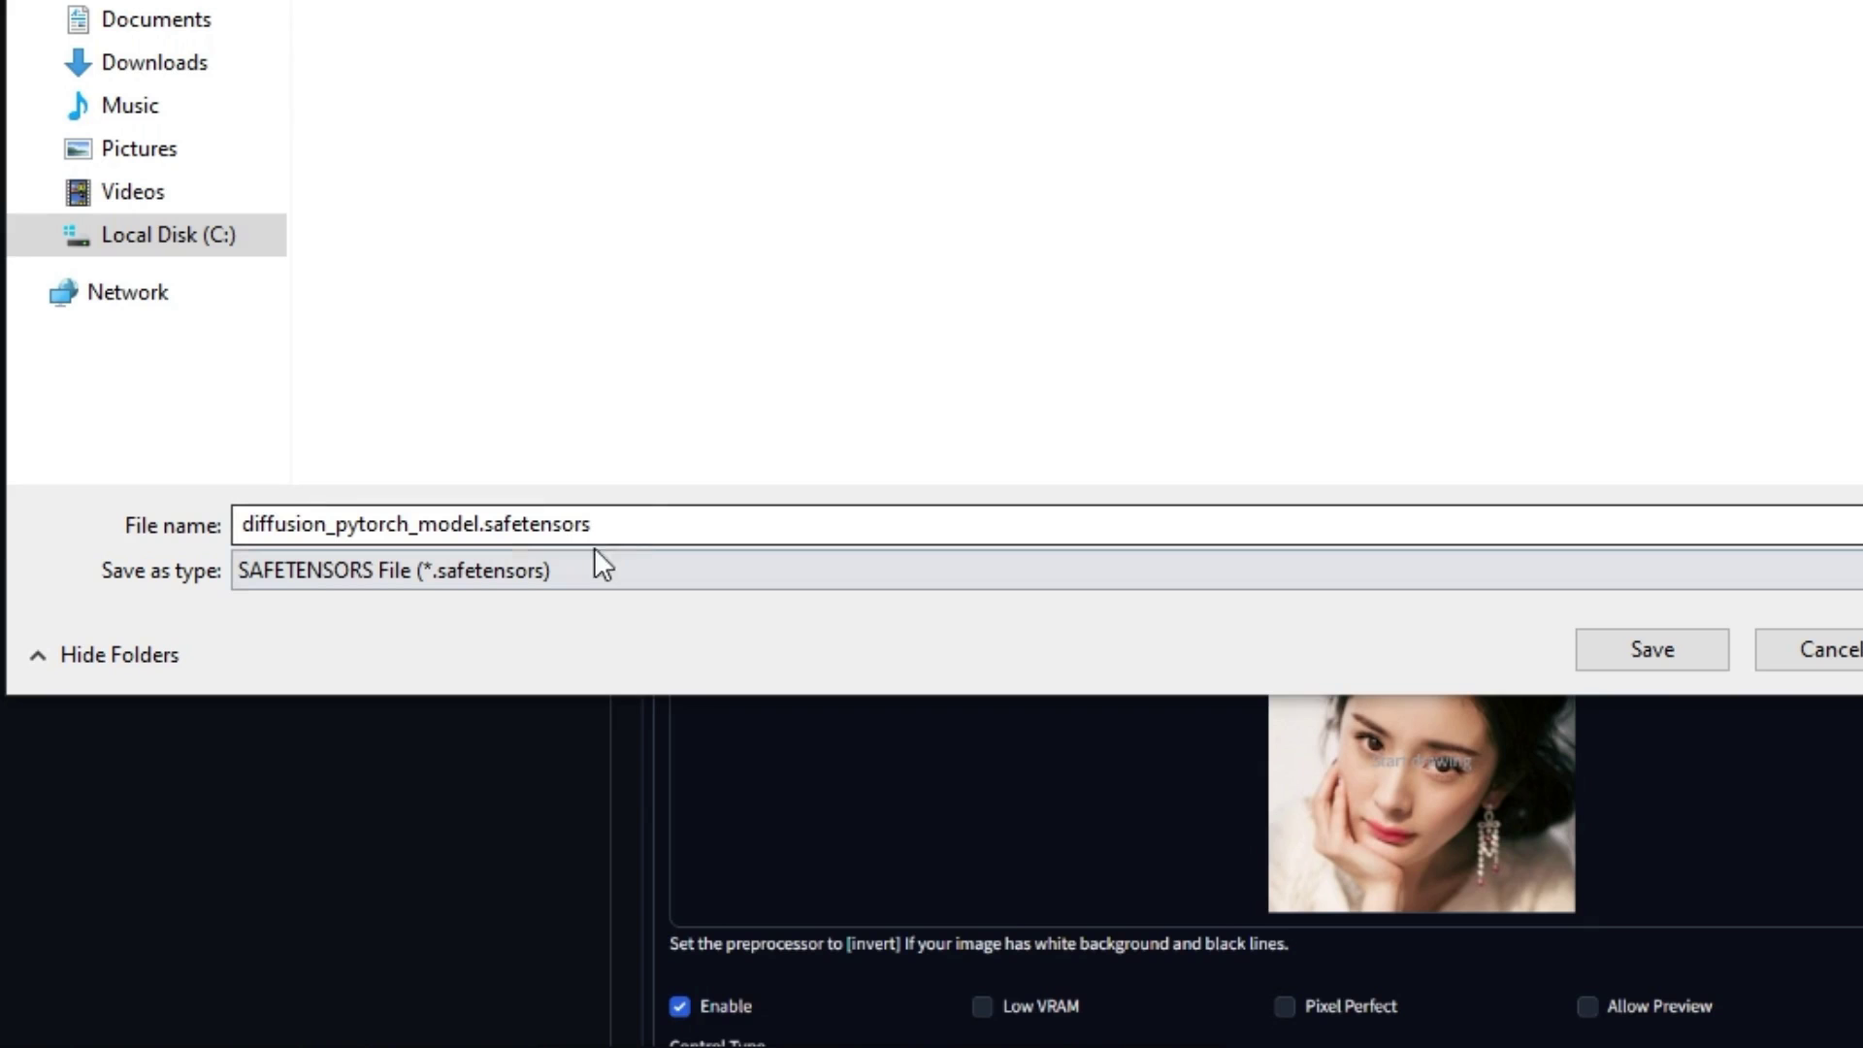
click(358, 742)
double_click(359, 742)
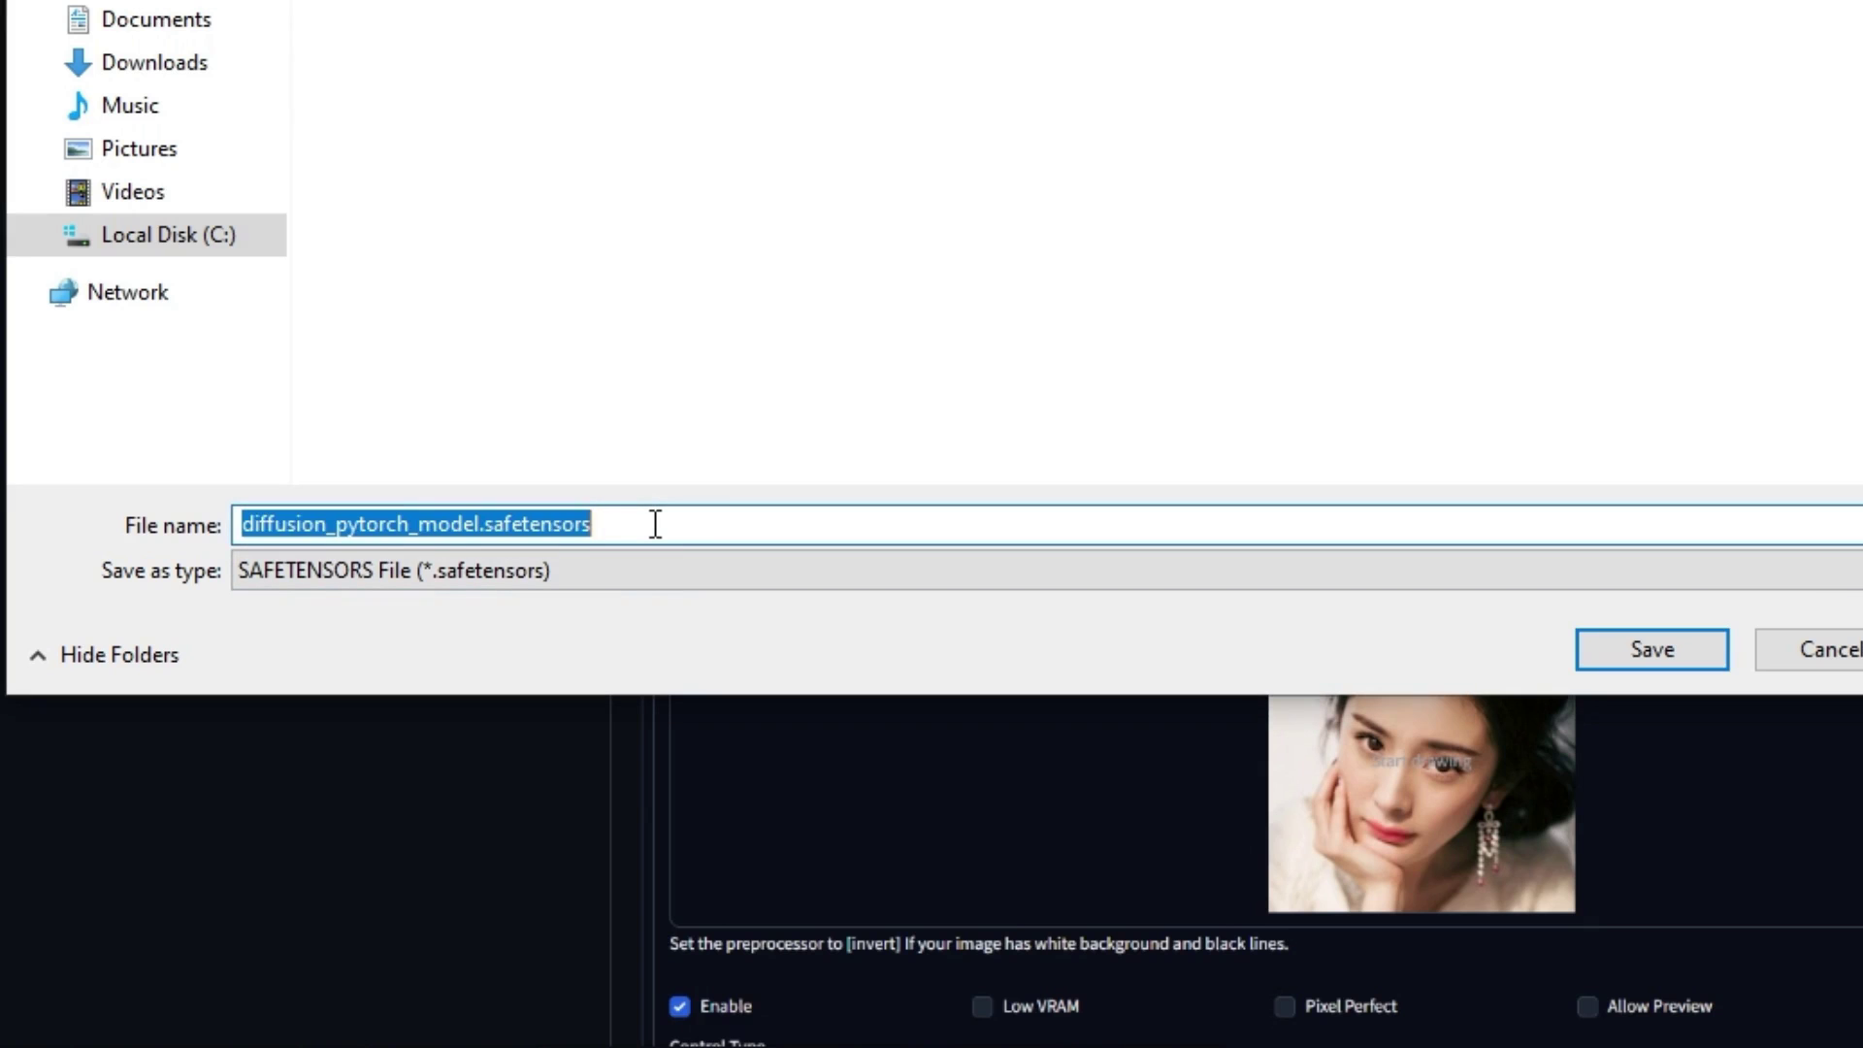
text(control_instant_id_sdxl)
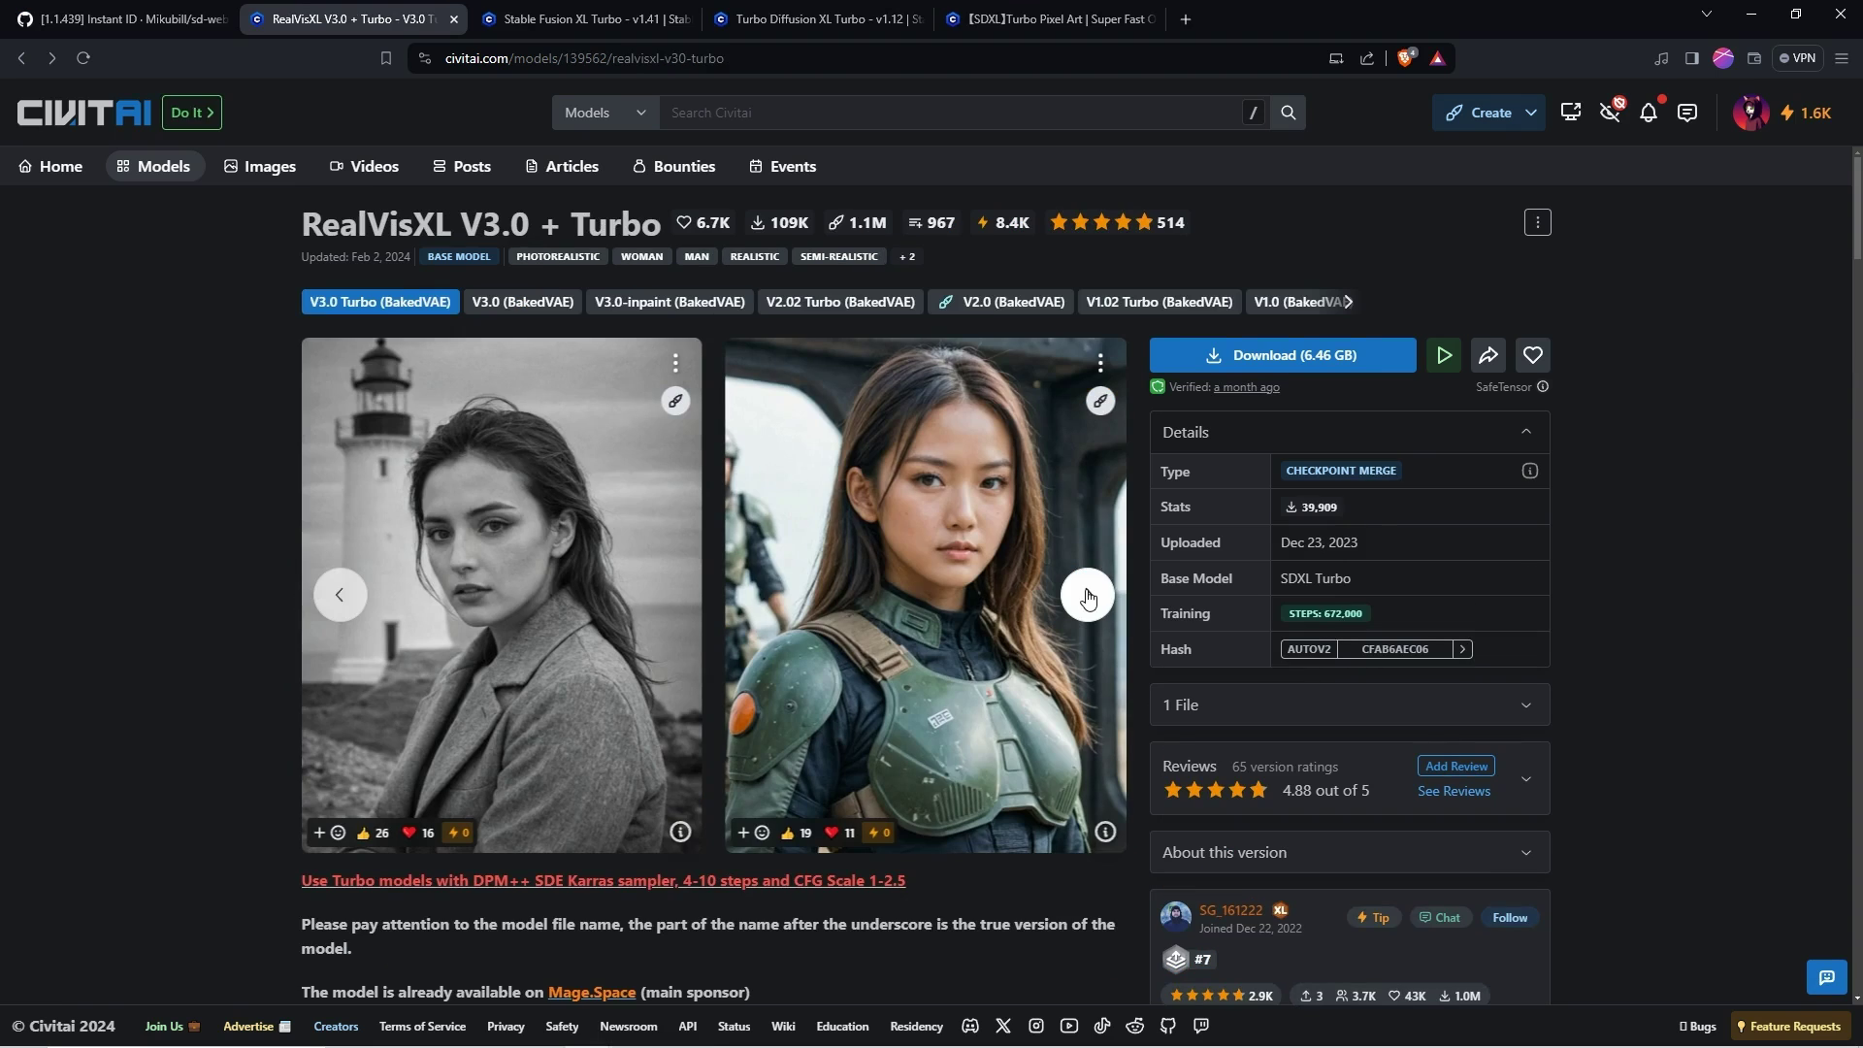
Step: Compare the Stable Fusion XL Turbo, Turbo Diffusion XL Turbo and Turbo Pixel Art pages, ending on RealVisXL V3.0 + Turbo
click(582, 32)
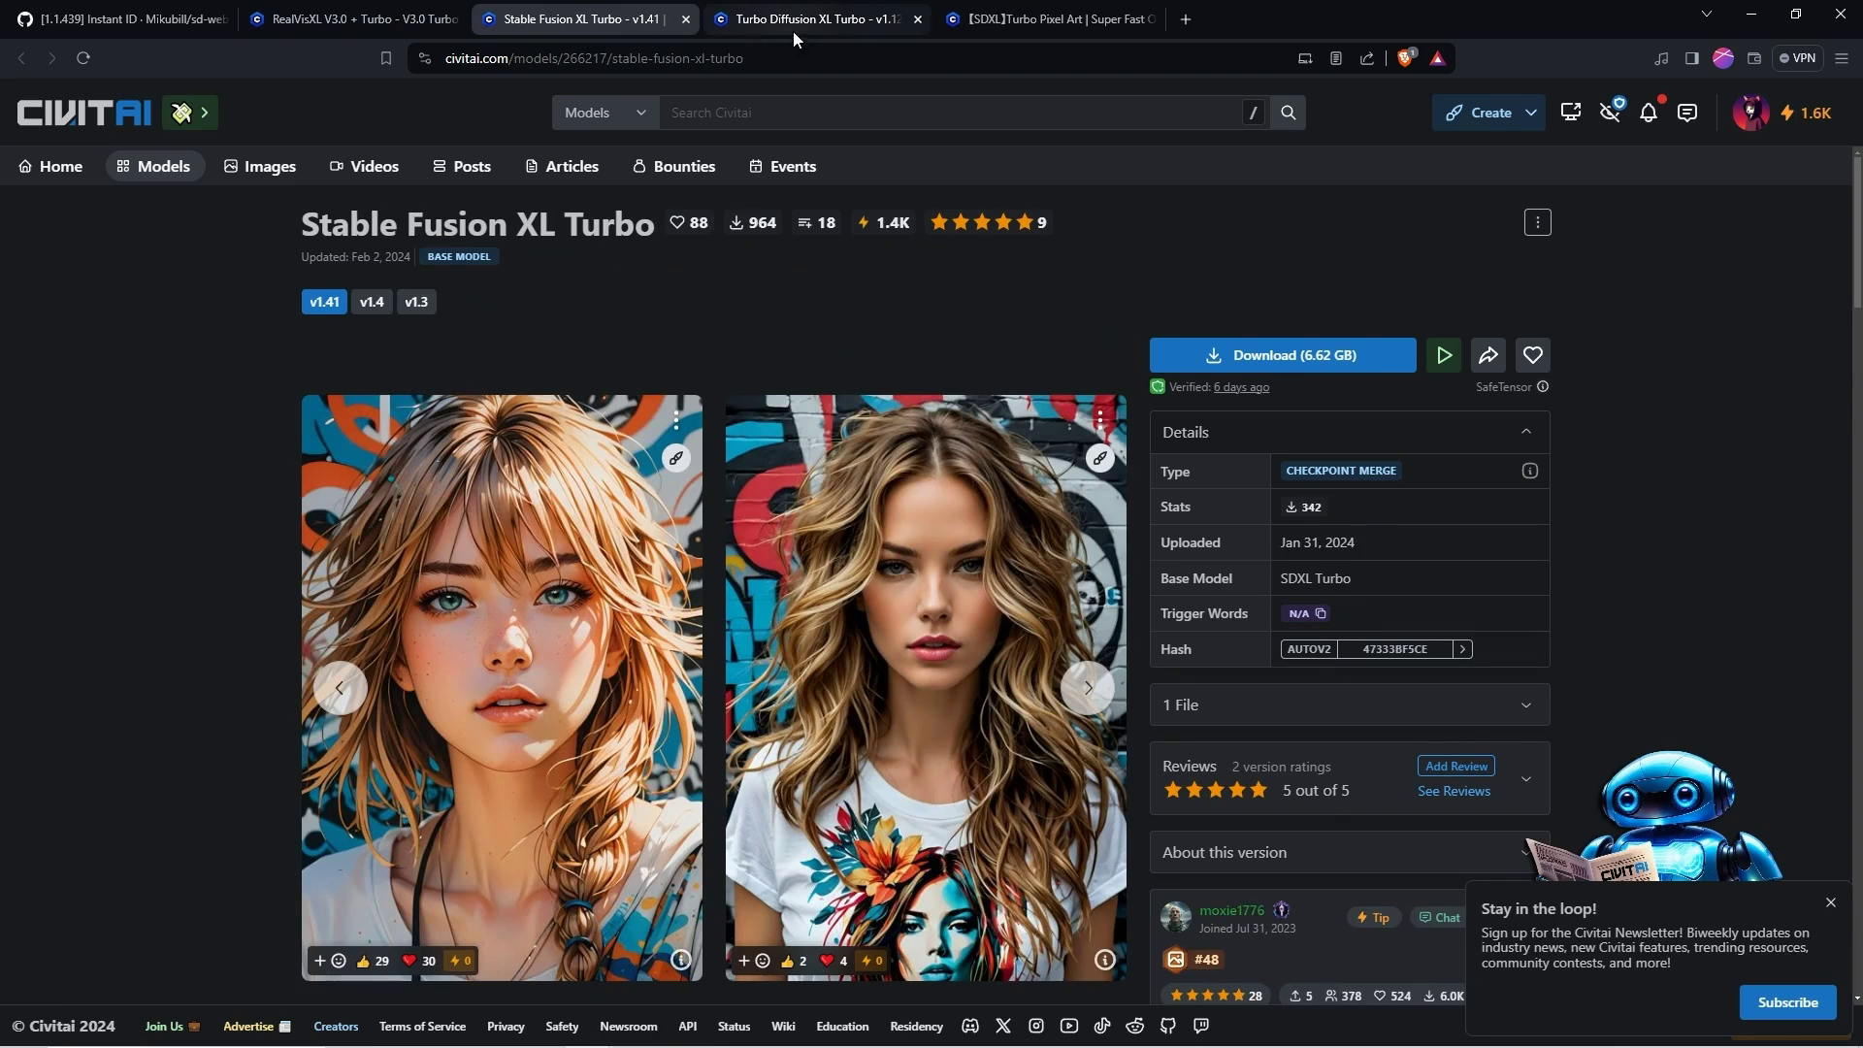
click(828, 19)
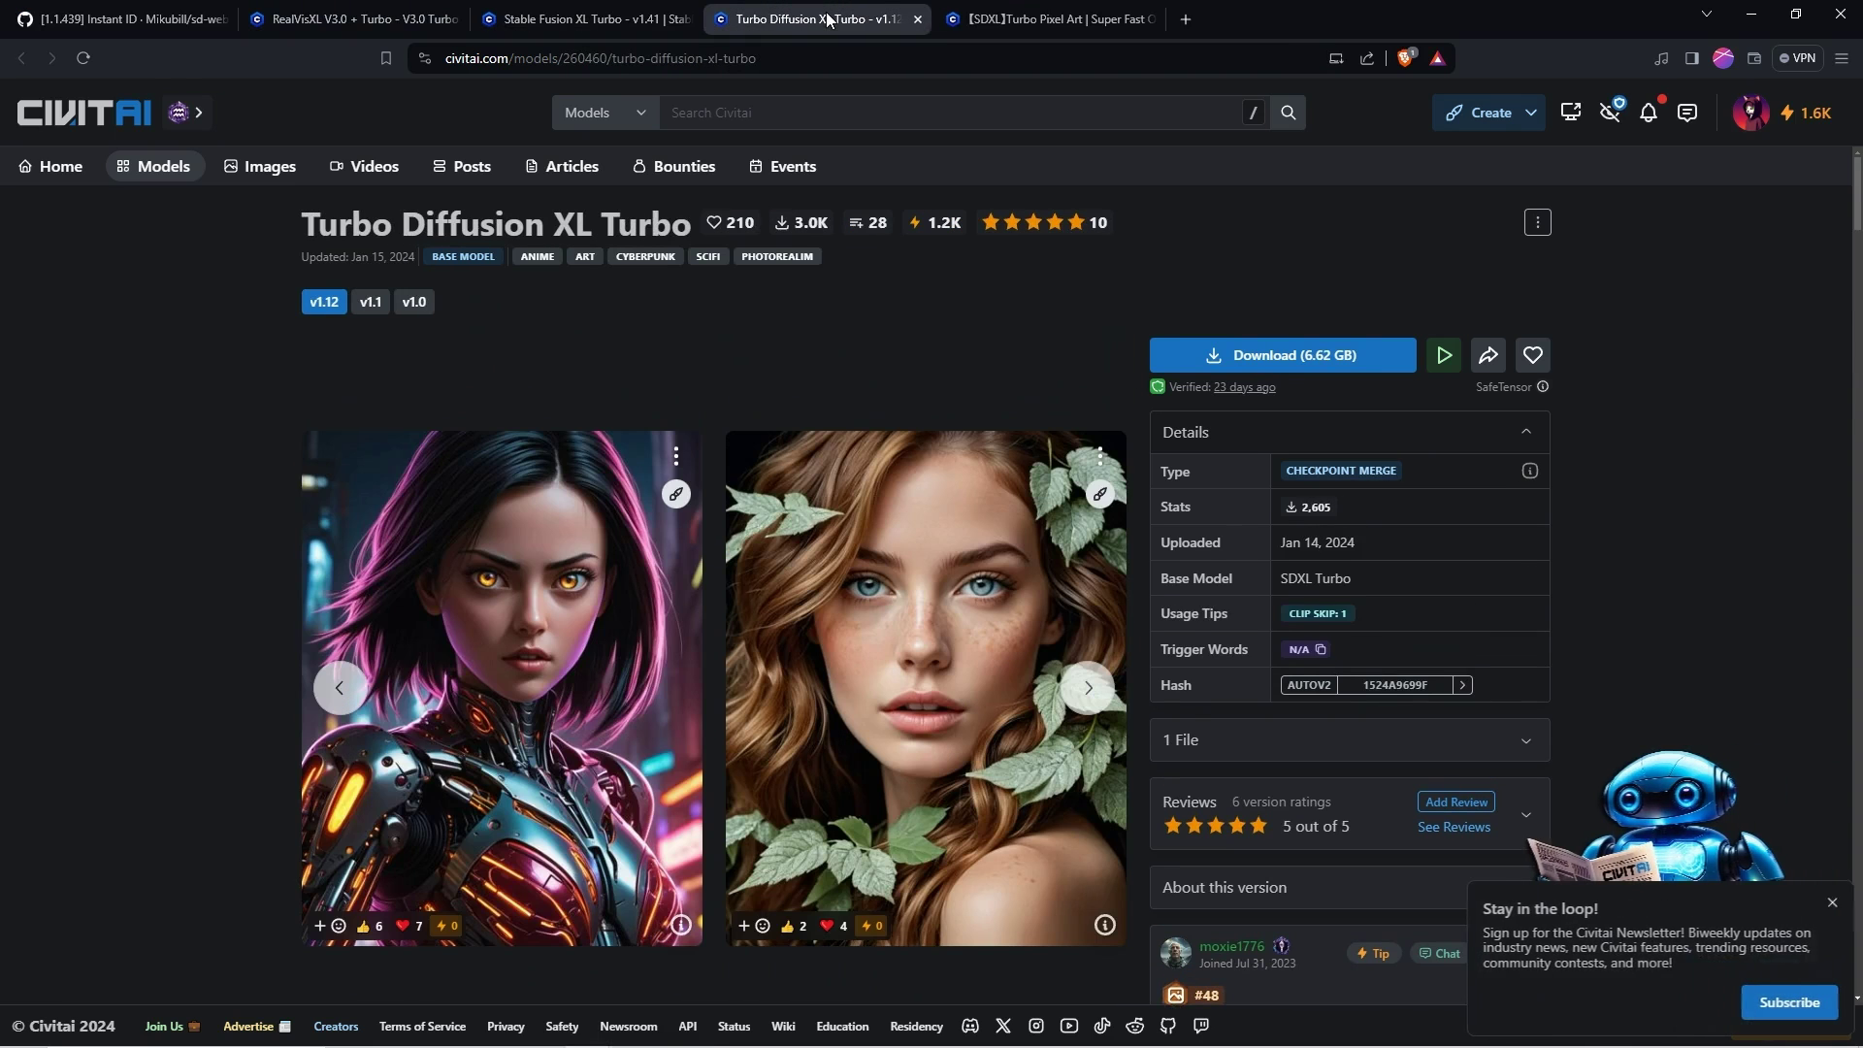
click(1024, 18)
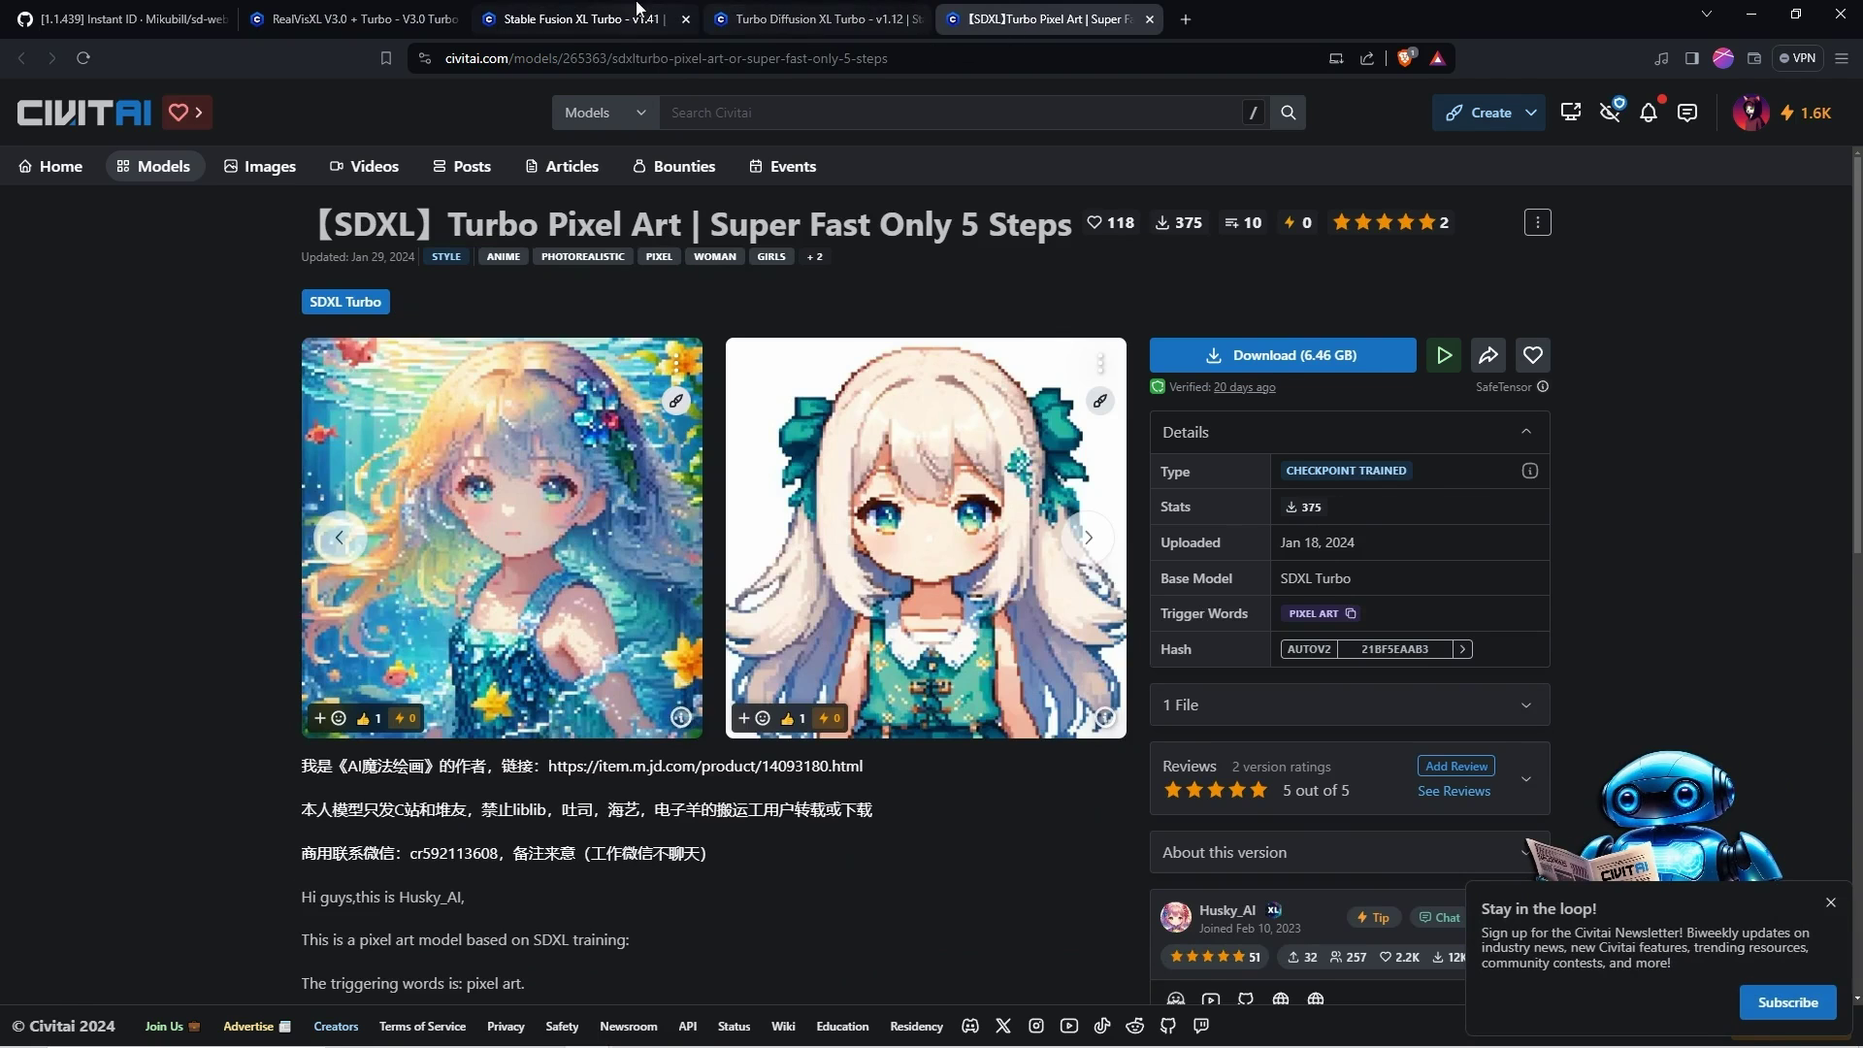
click(354, 18)
Step: Download realvisxlV30Turbo_v30TurboBakedvae.safetensors into stable-diffusion-webui's models/Stable-diffusion folder
click(1320, 364)
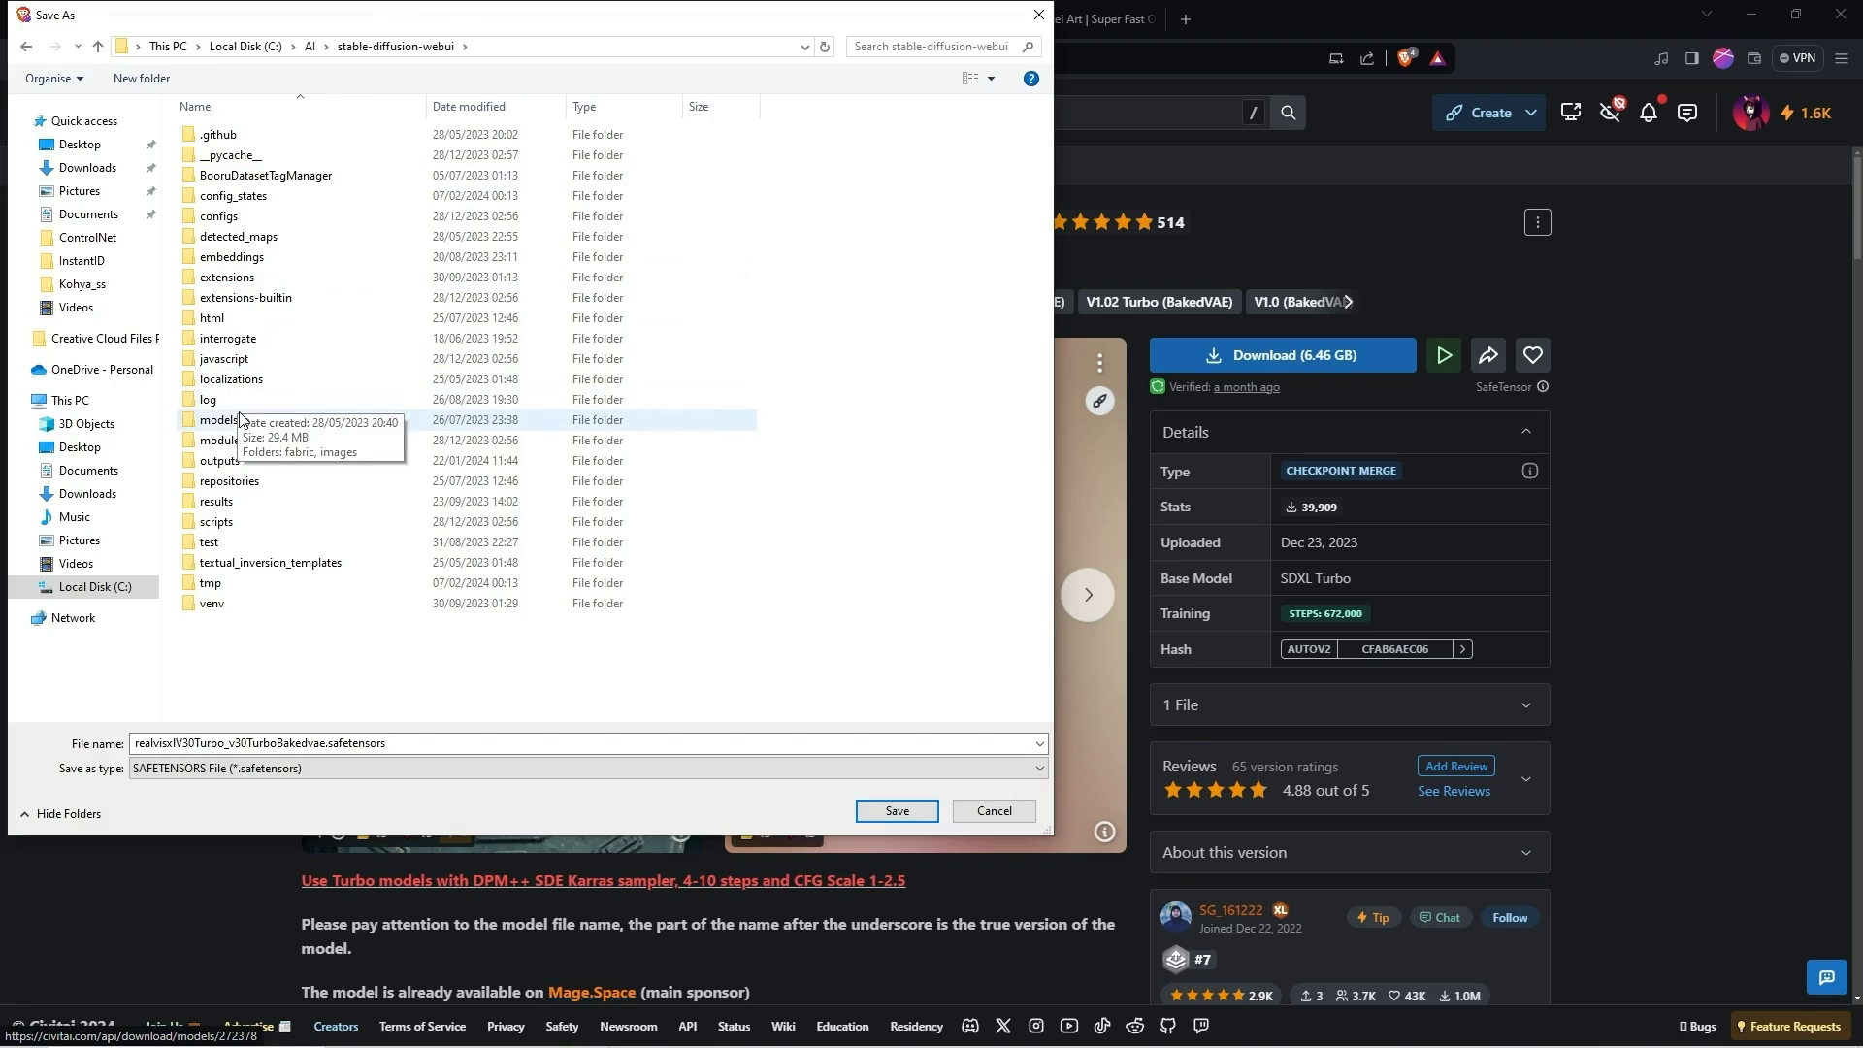
double_click(242, 420)
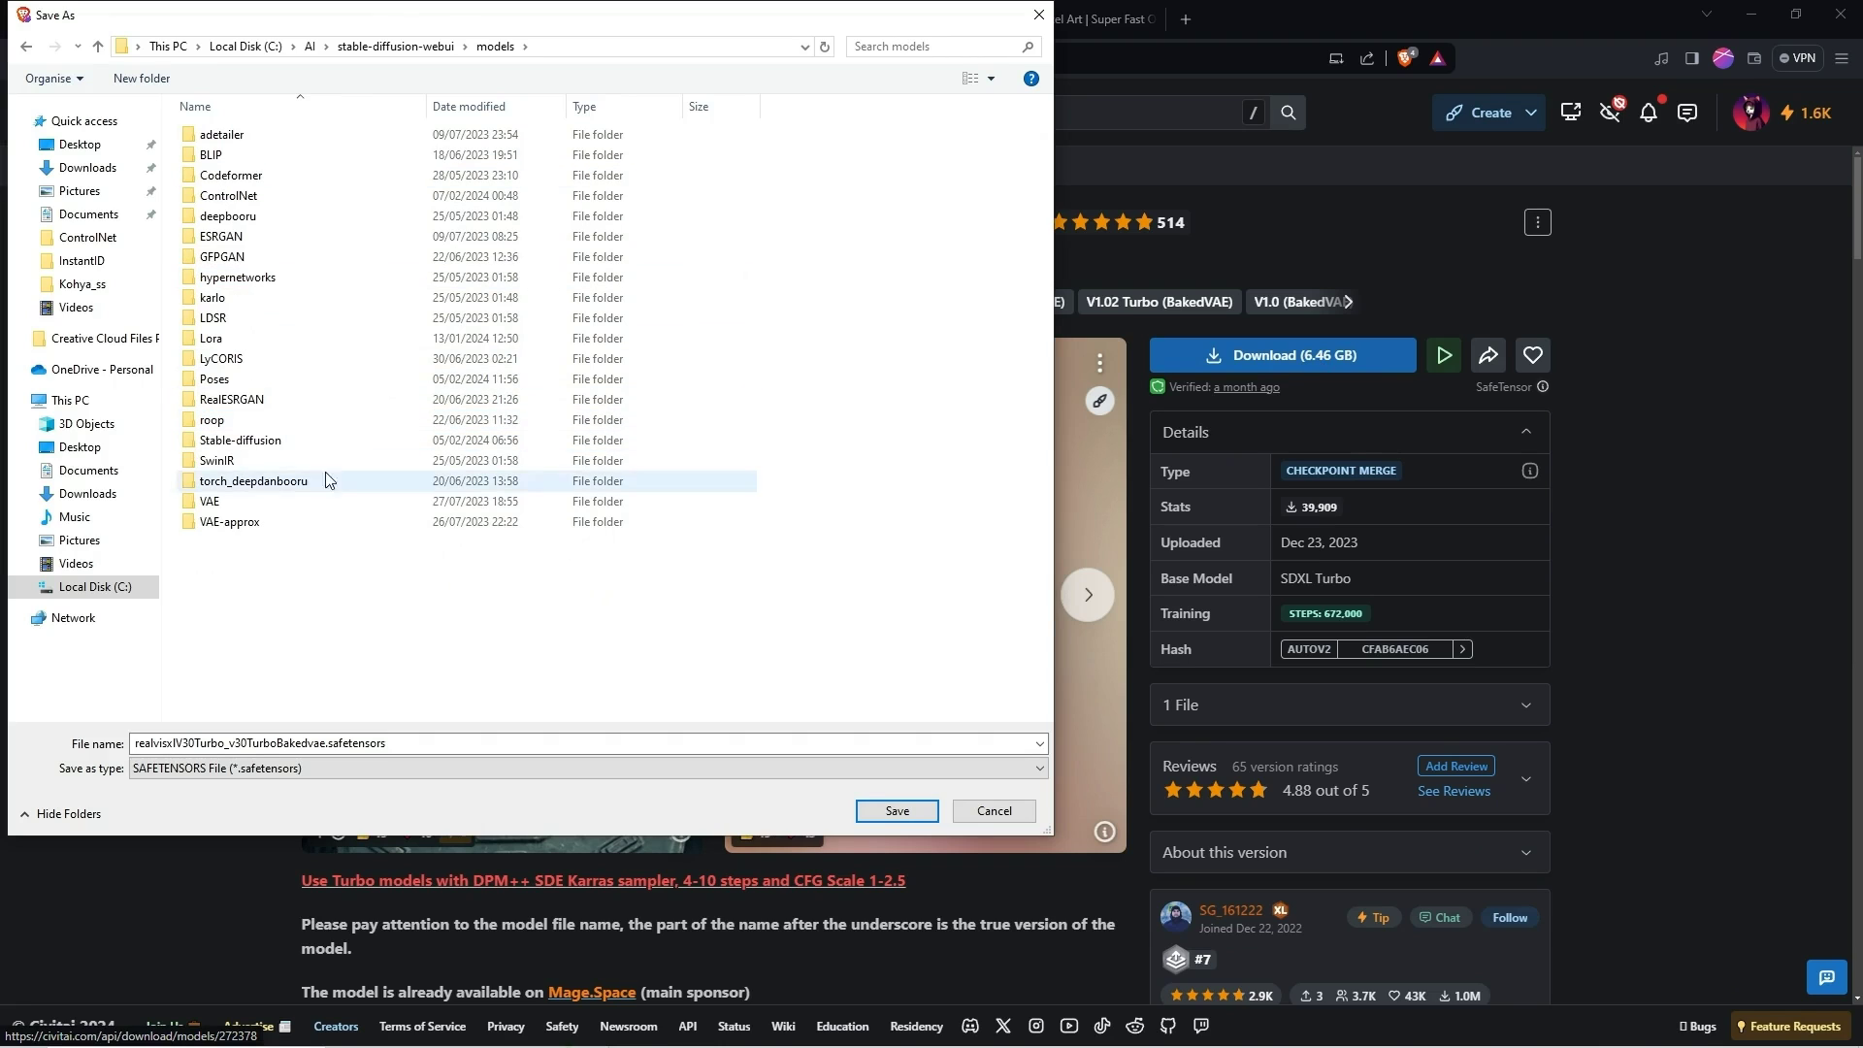
double_click(258, 438)
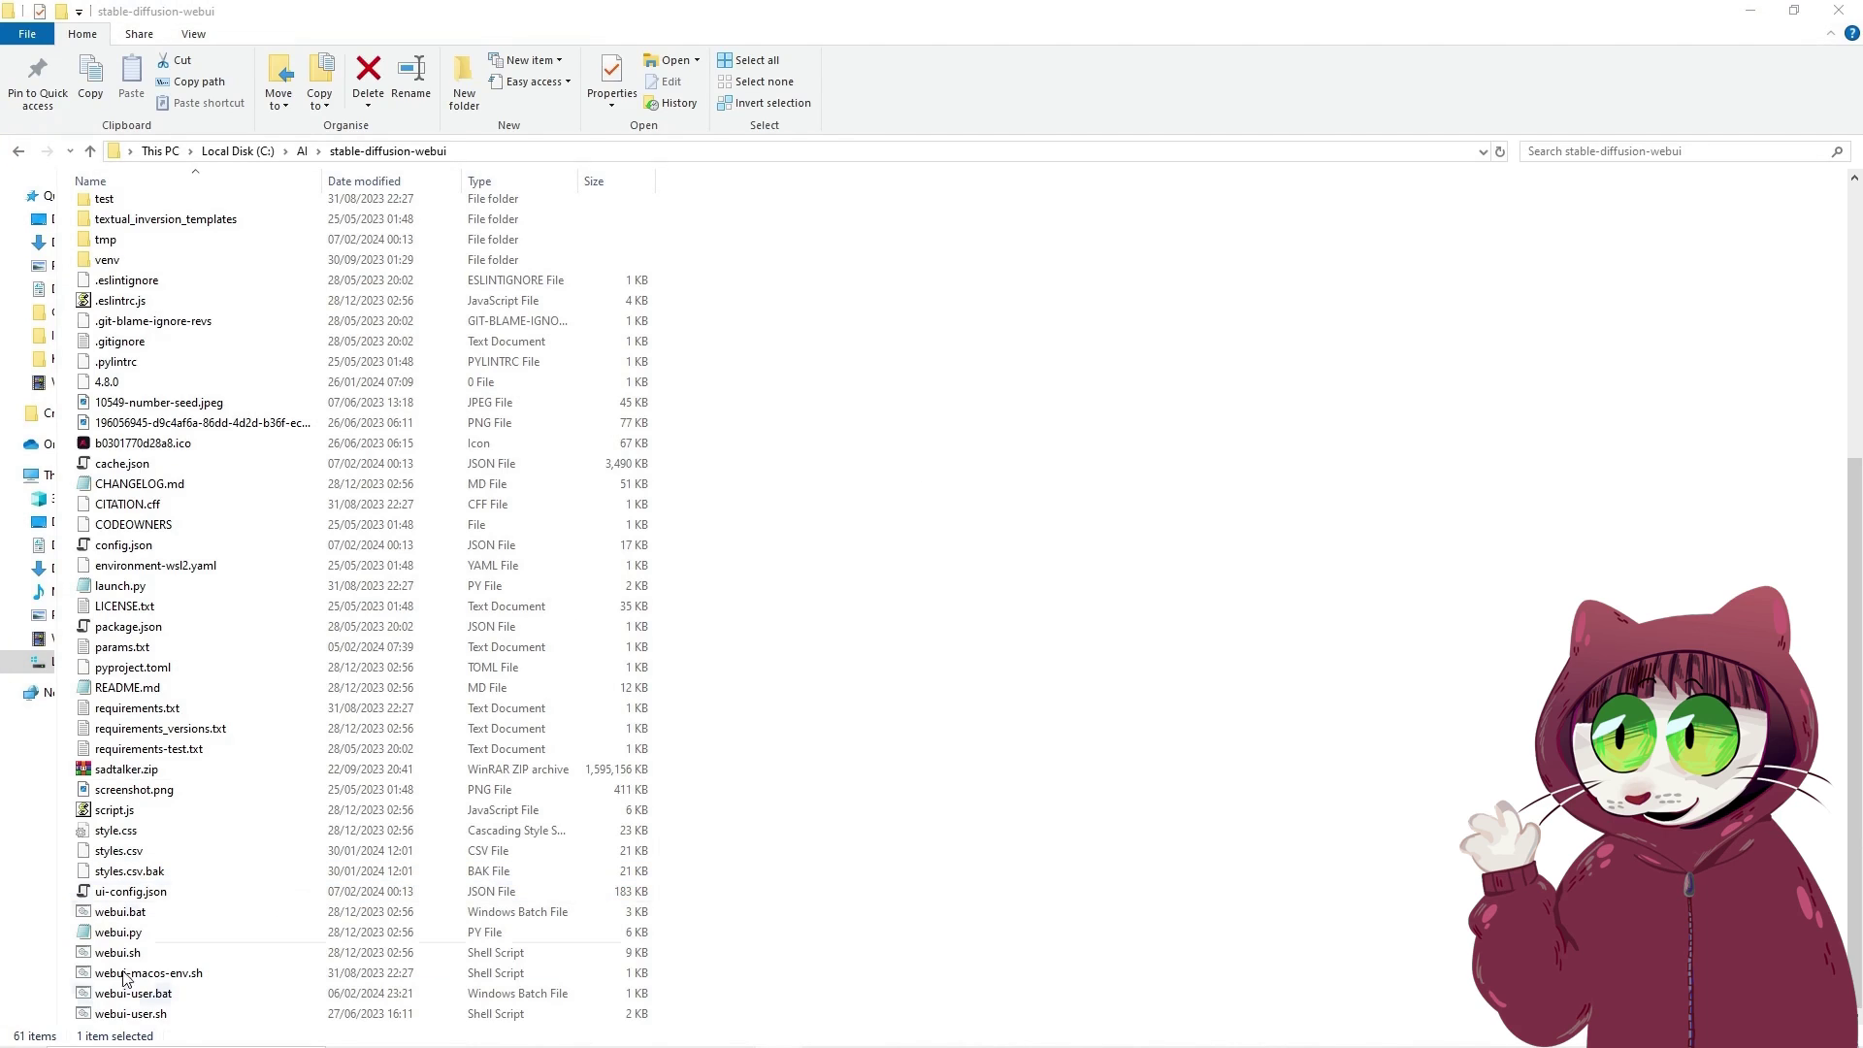
Step: Launch webui-user.bat and set txt2img ControlNet Unit 0's control type to Instant_ID
double_click(136, 994)
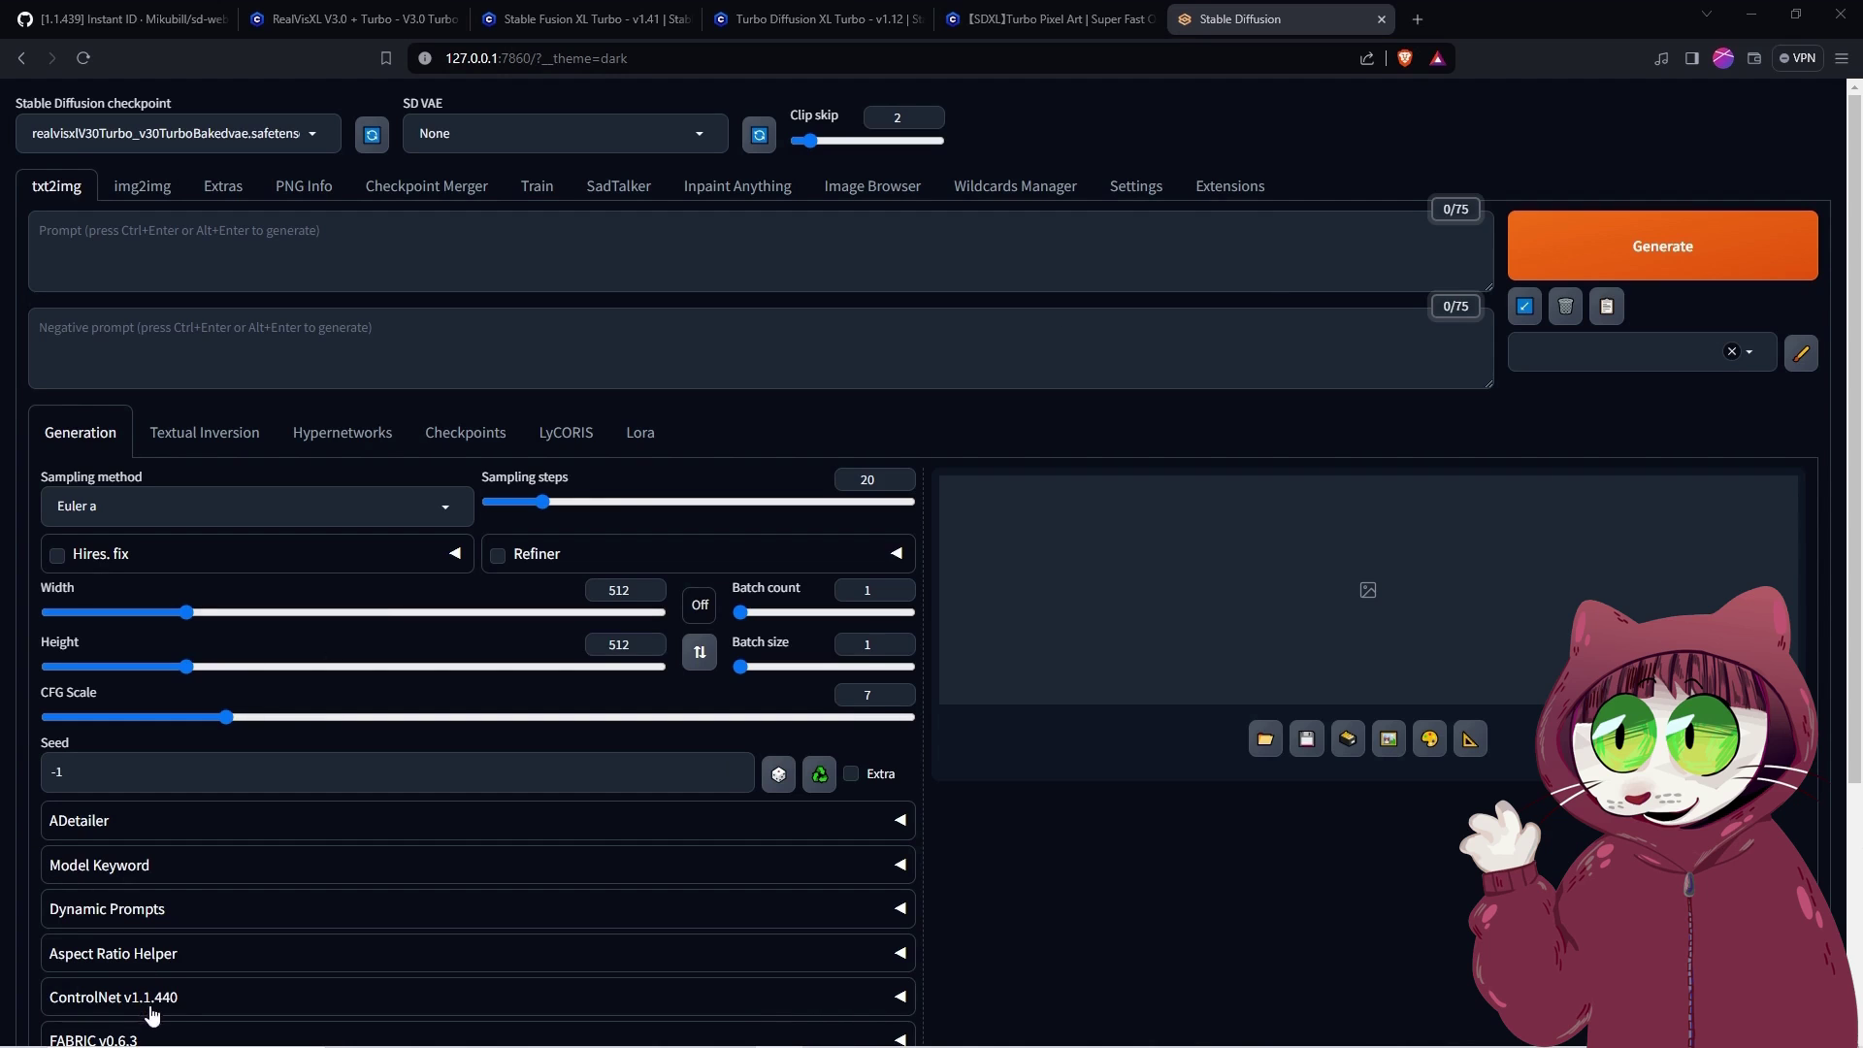
scroll(174, 1004, down, 3)
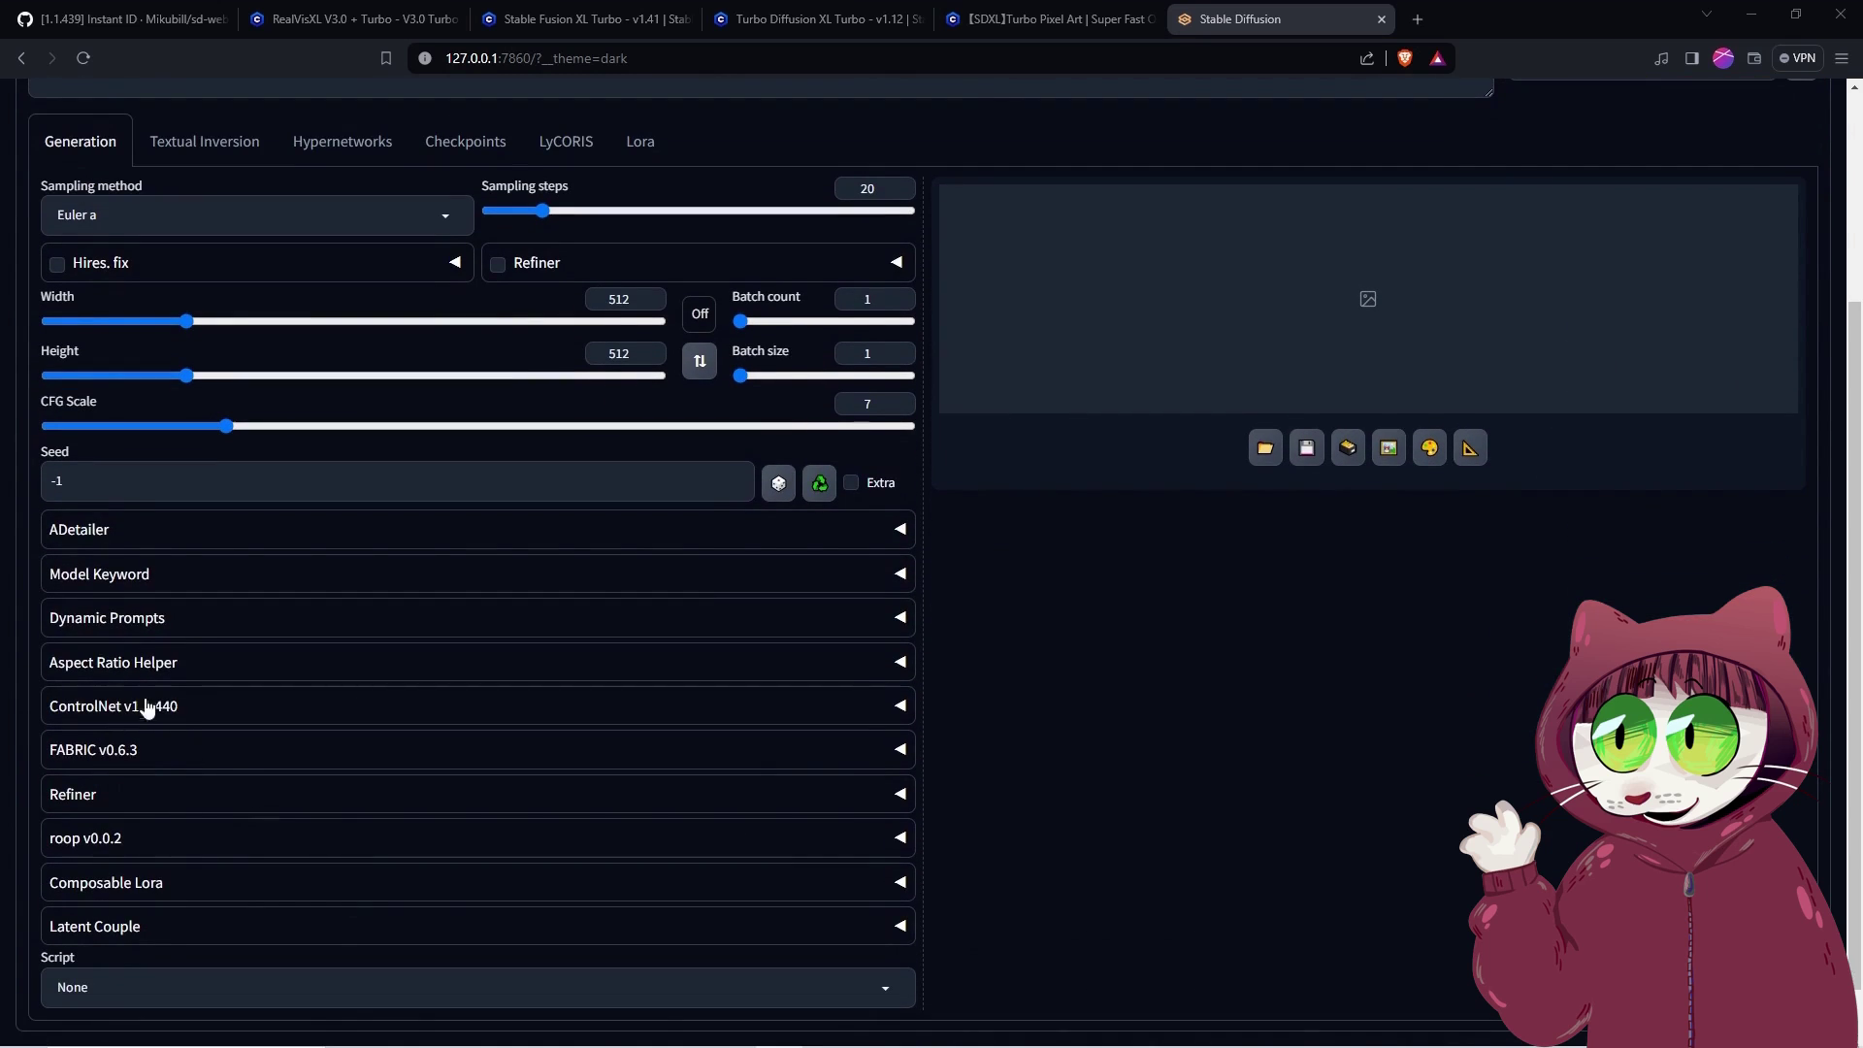
click(179, 707)
scroll(389, 690, down, 4)
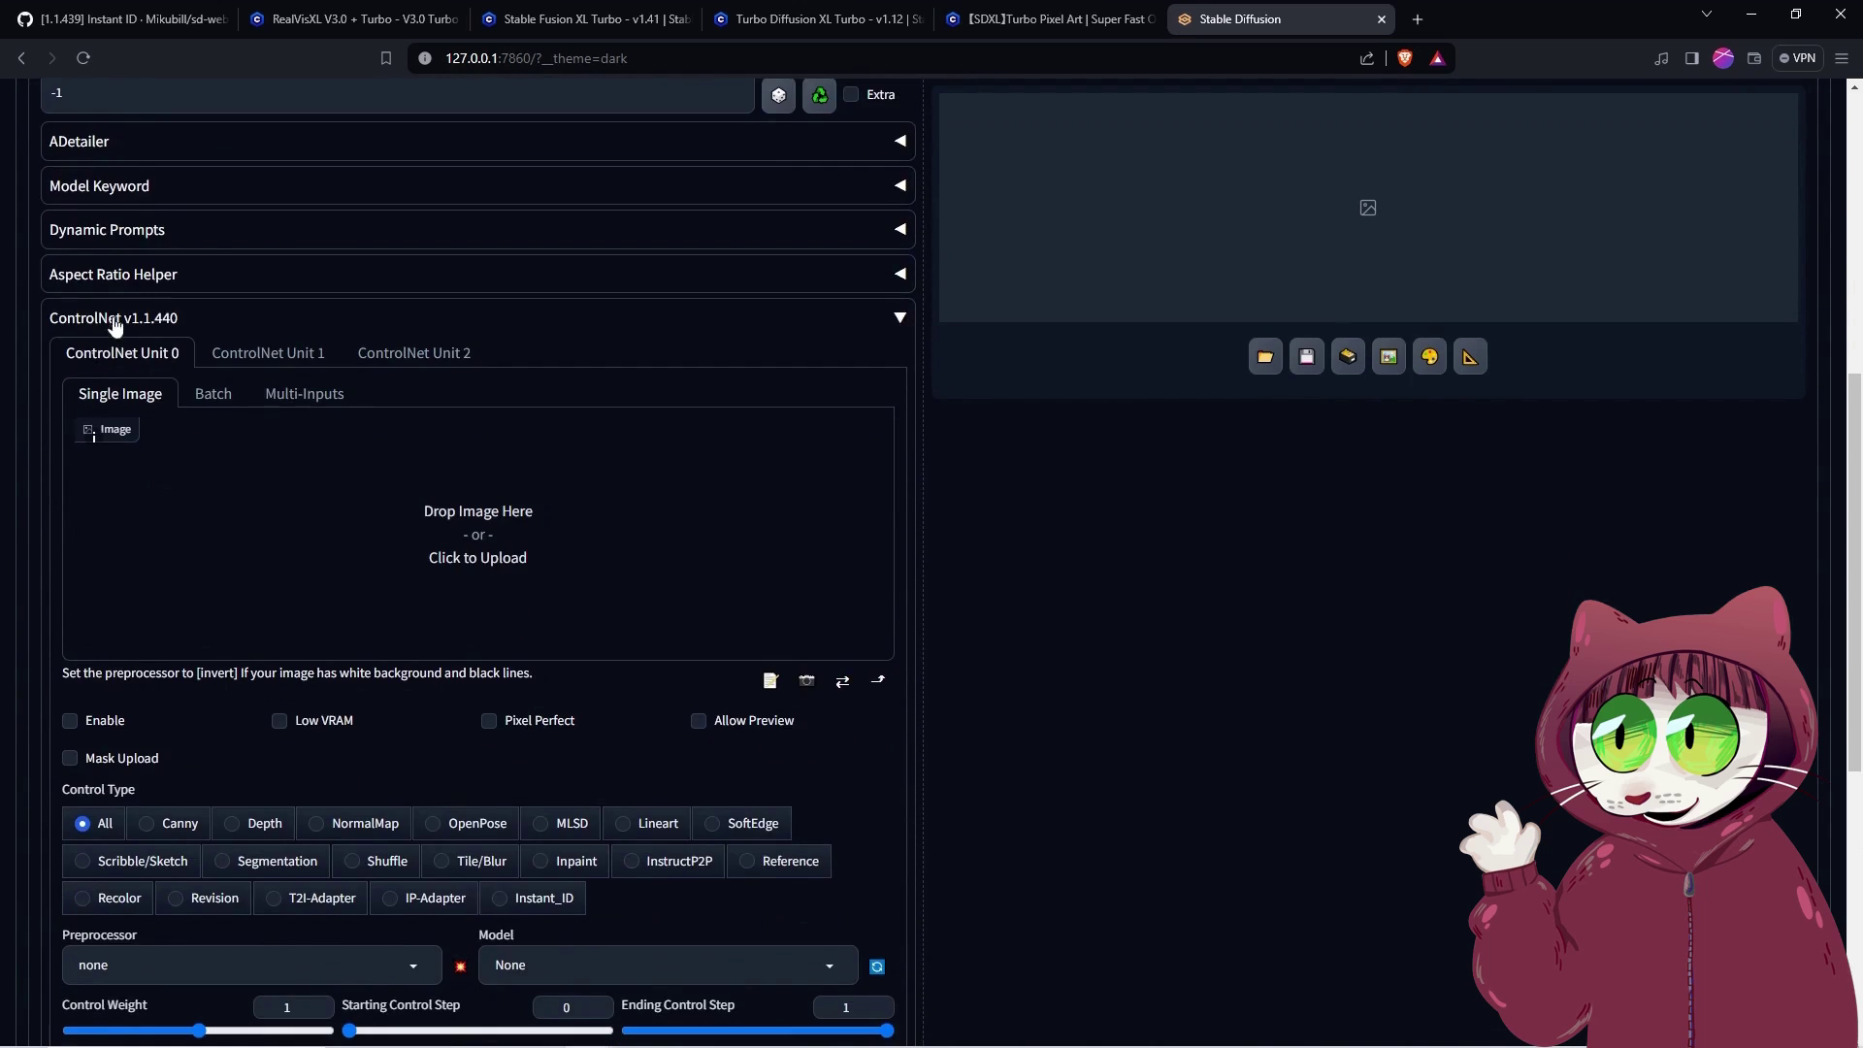
click(528, 902)
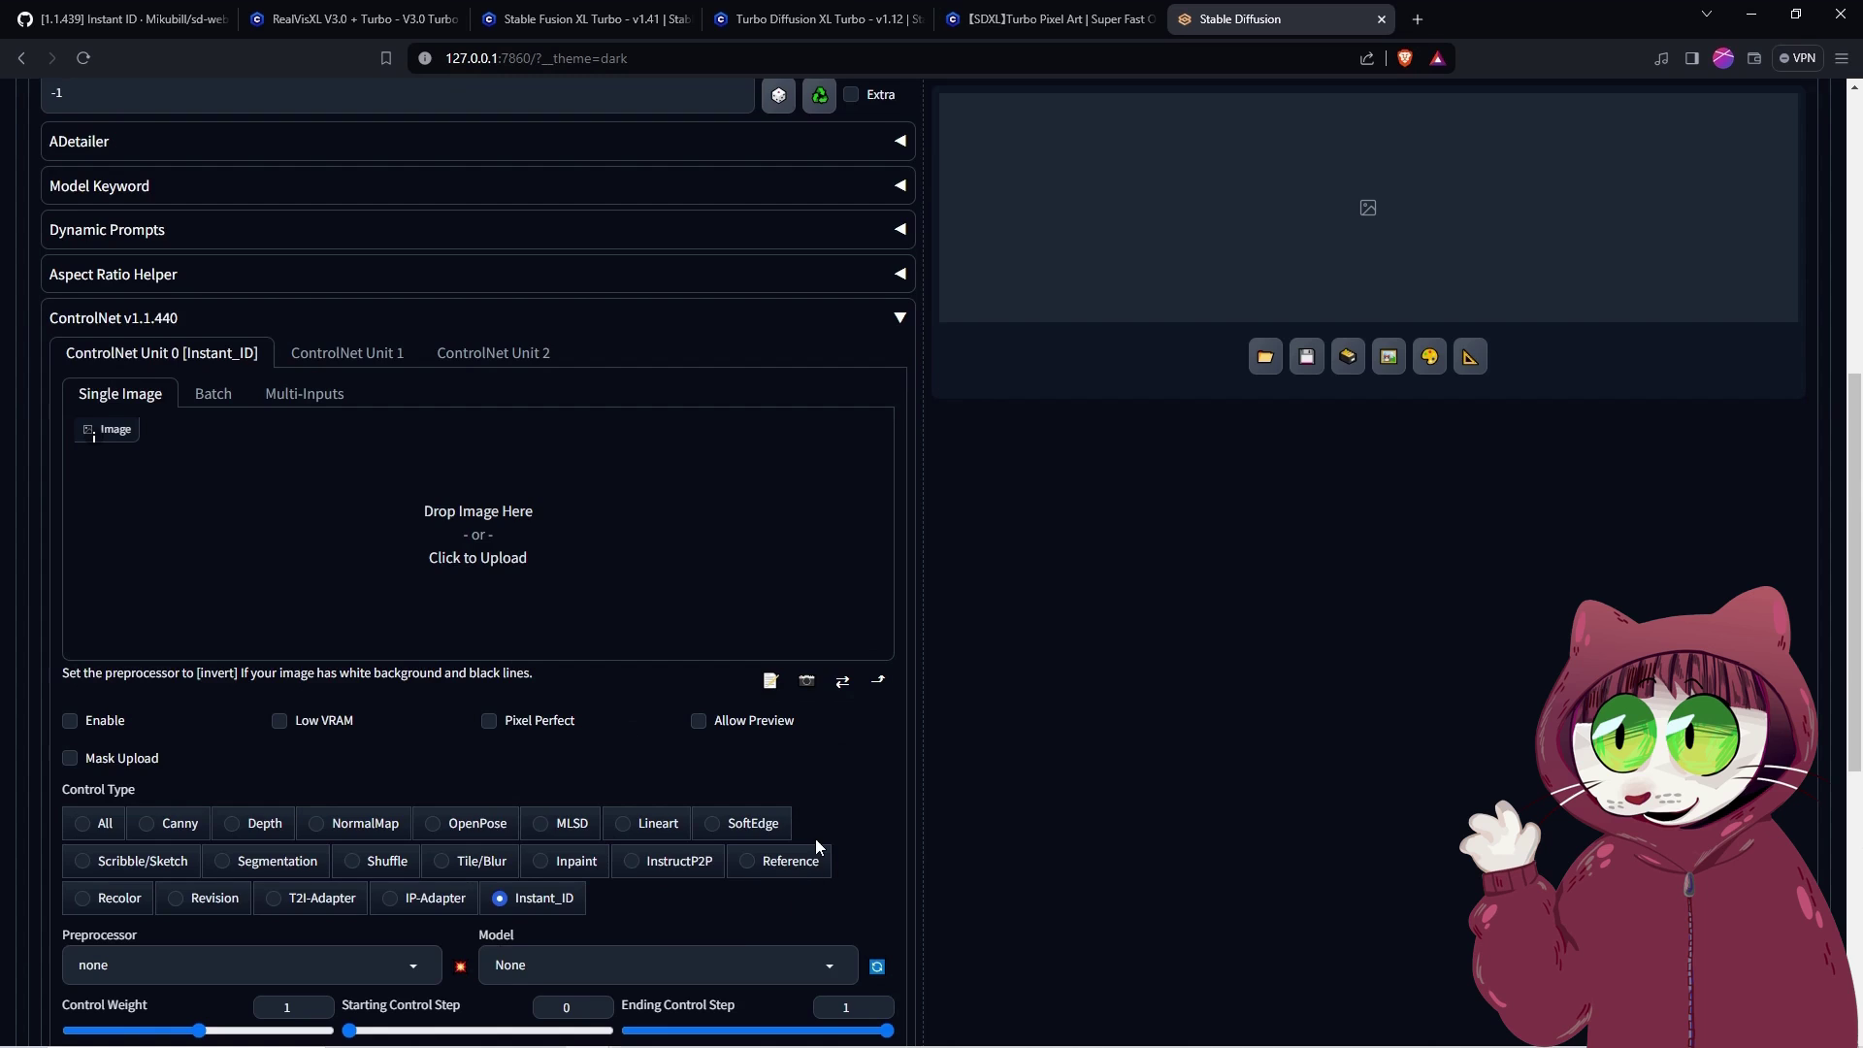
Step: In the ControlNet settings section, set Model cache size to 2, apply settings and reload the UI
scroll(815, 842, up, 7)
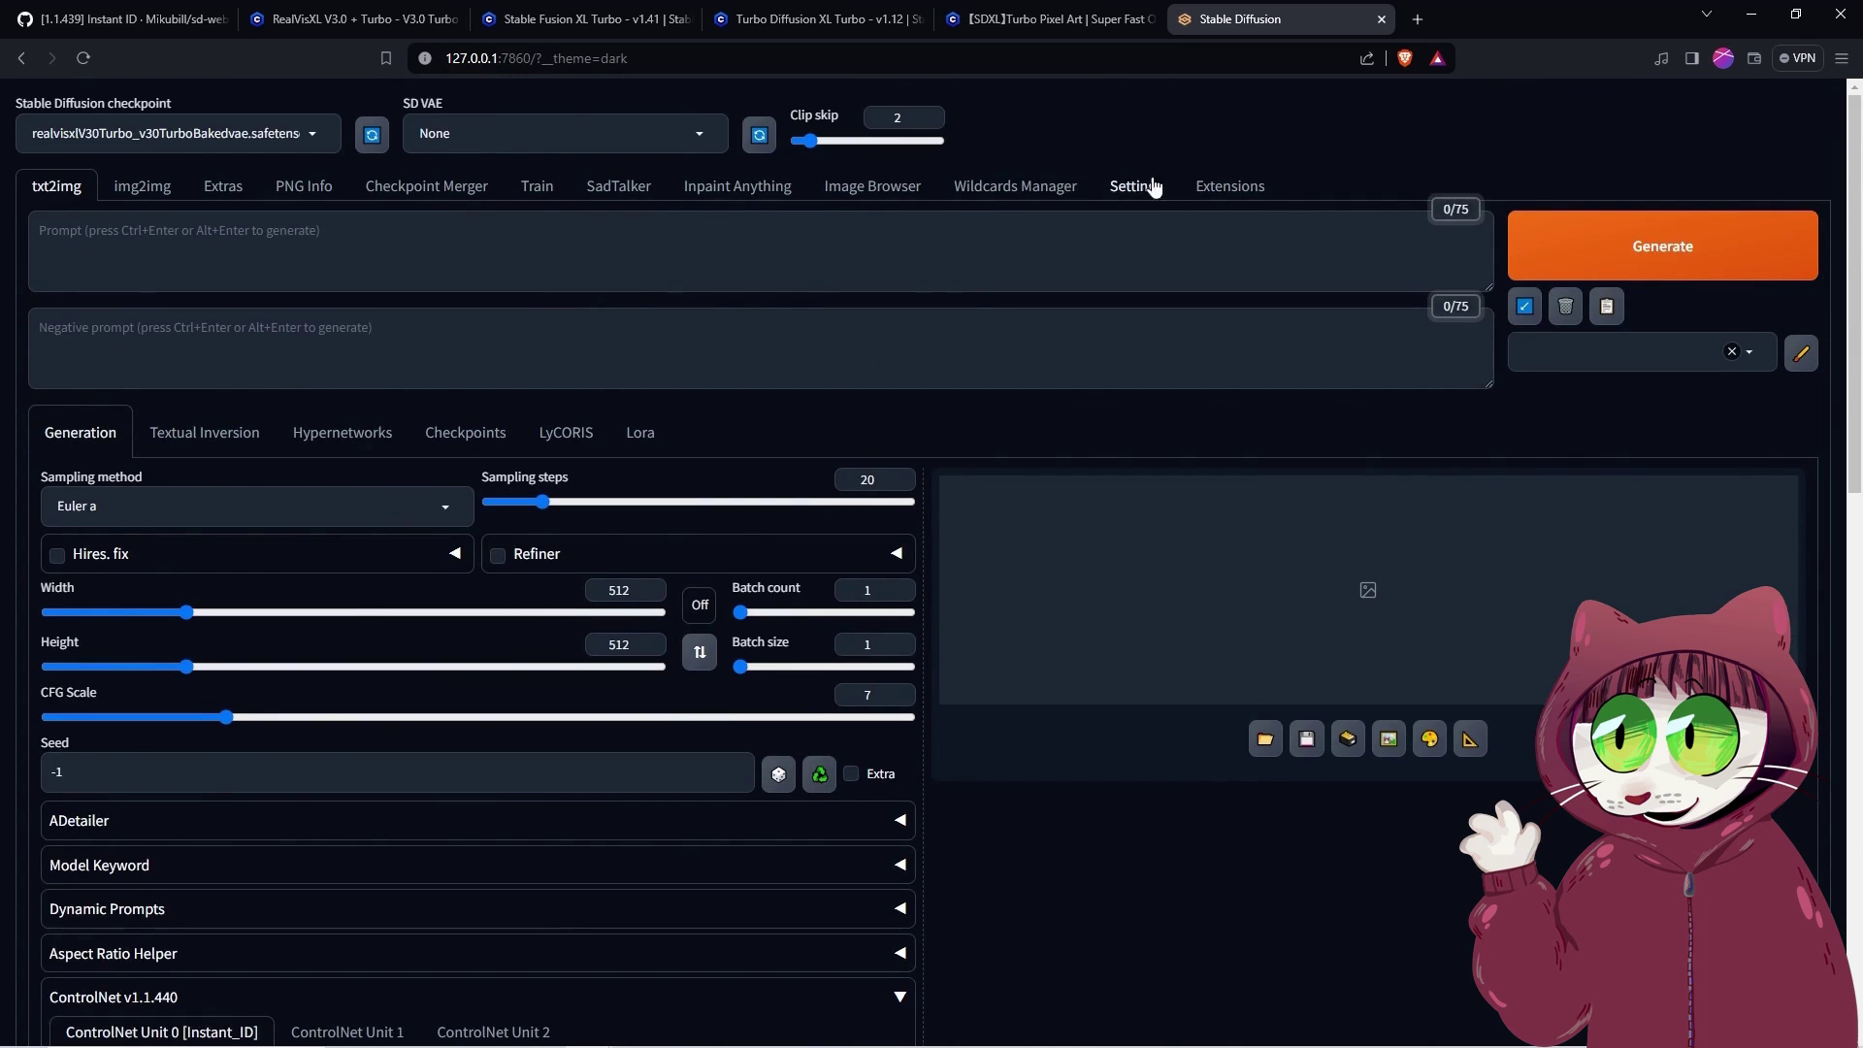
click(1137, 187)
scroll(67, 878, down, 10)
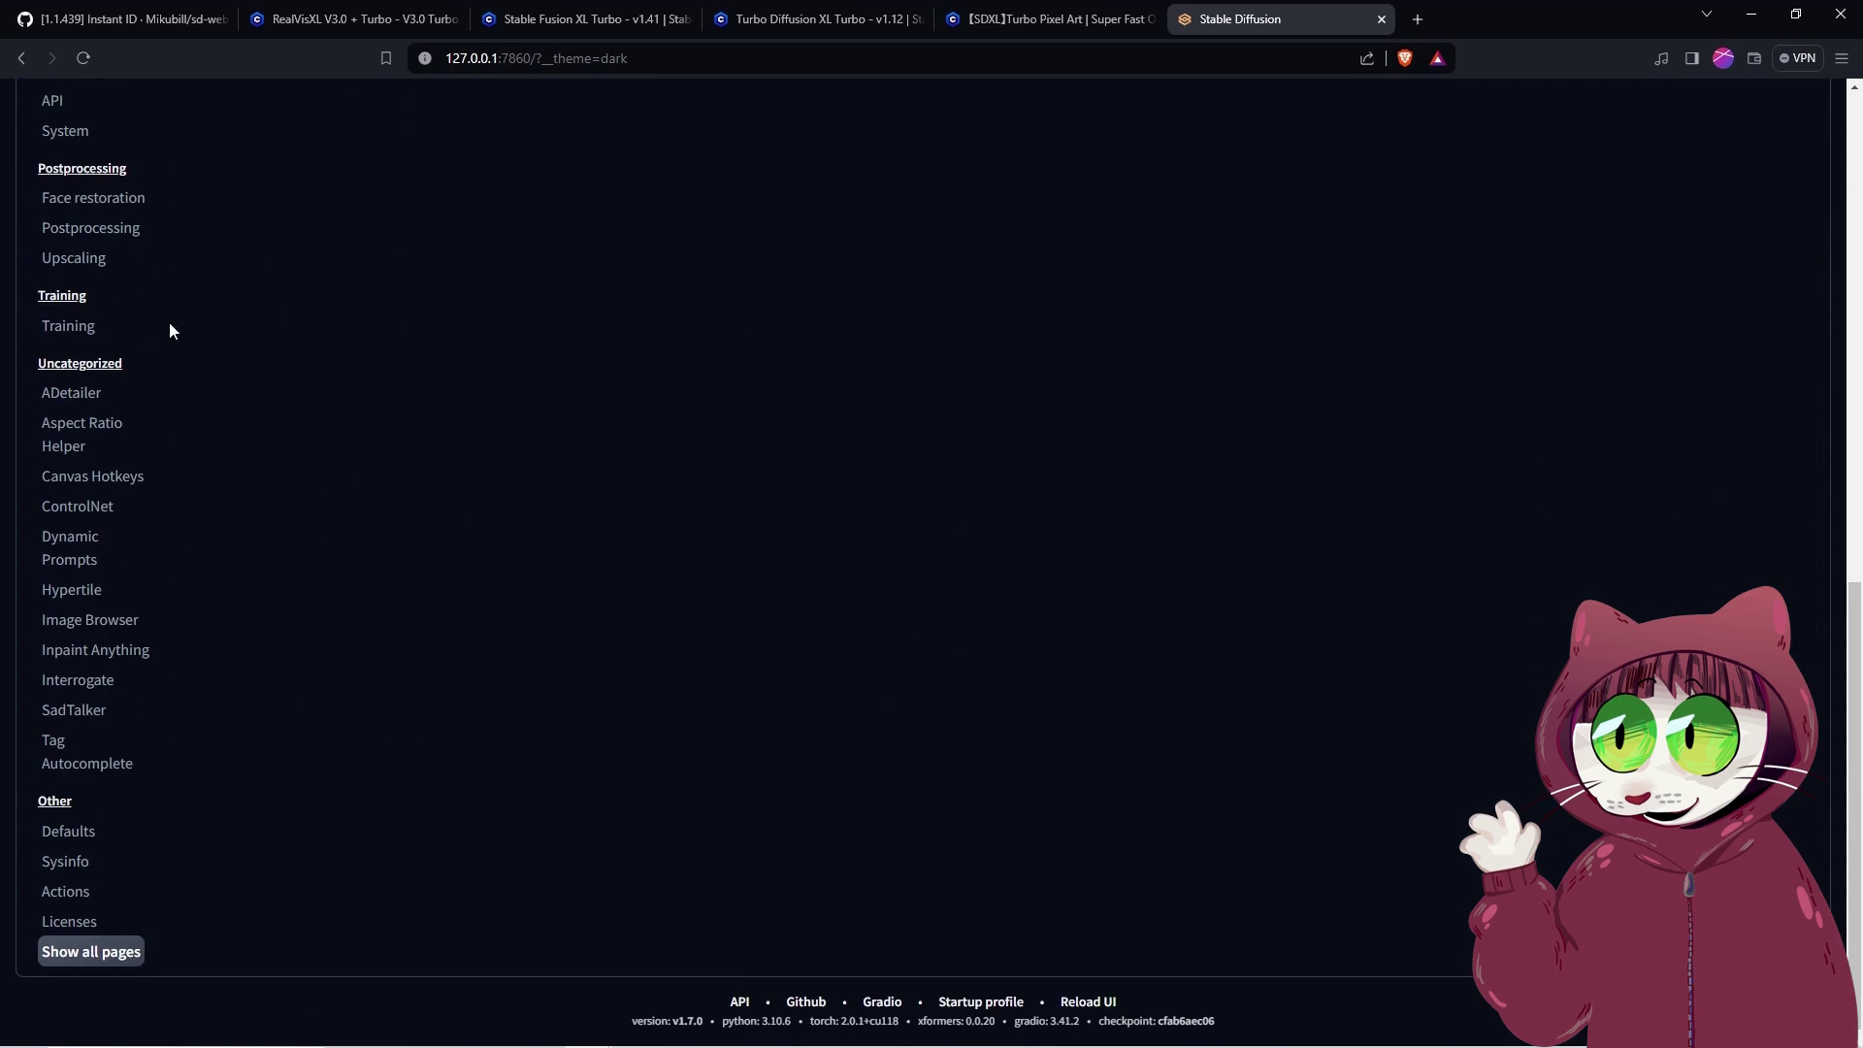
click(101, 515)
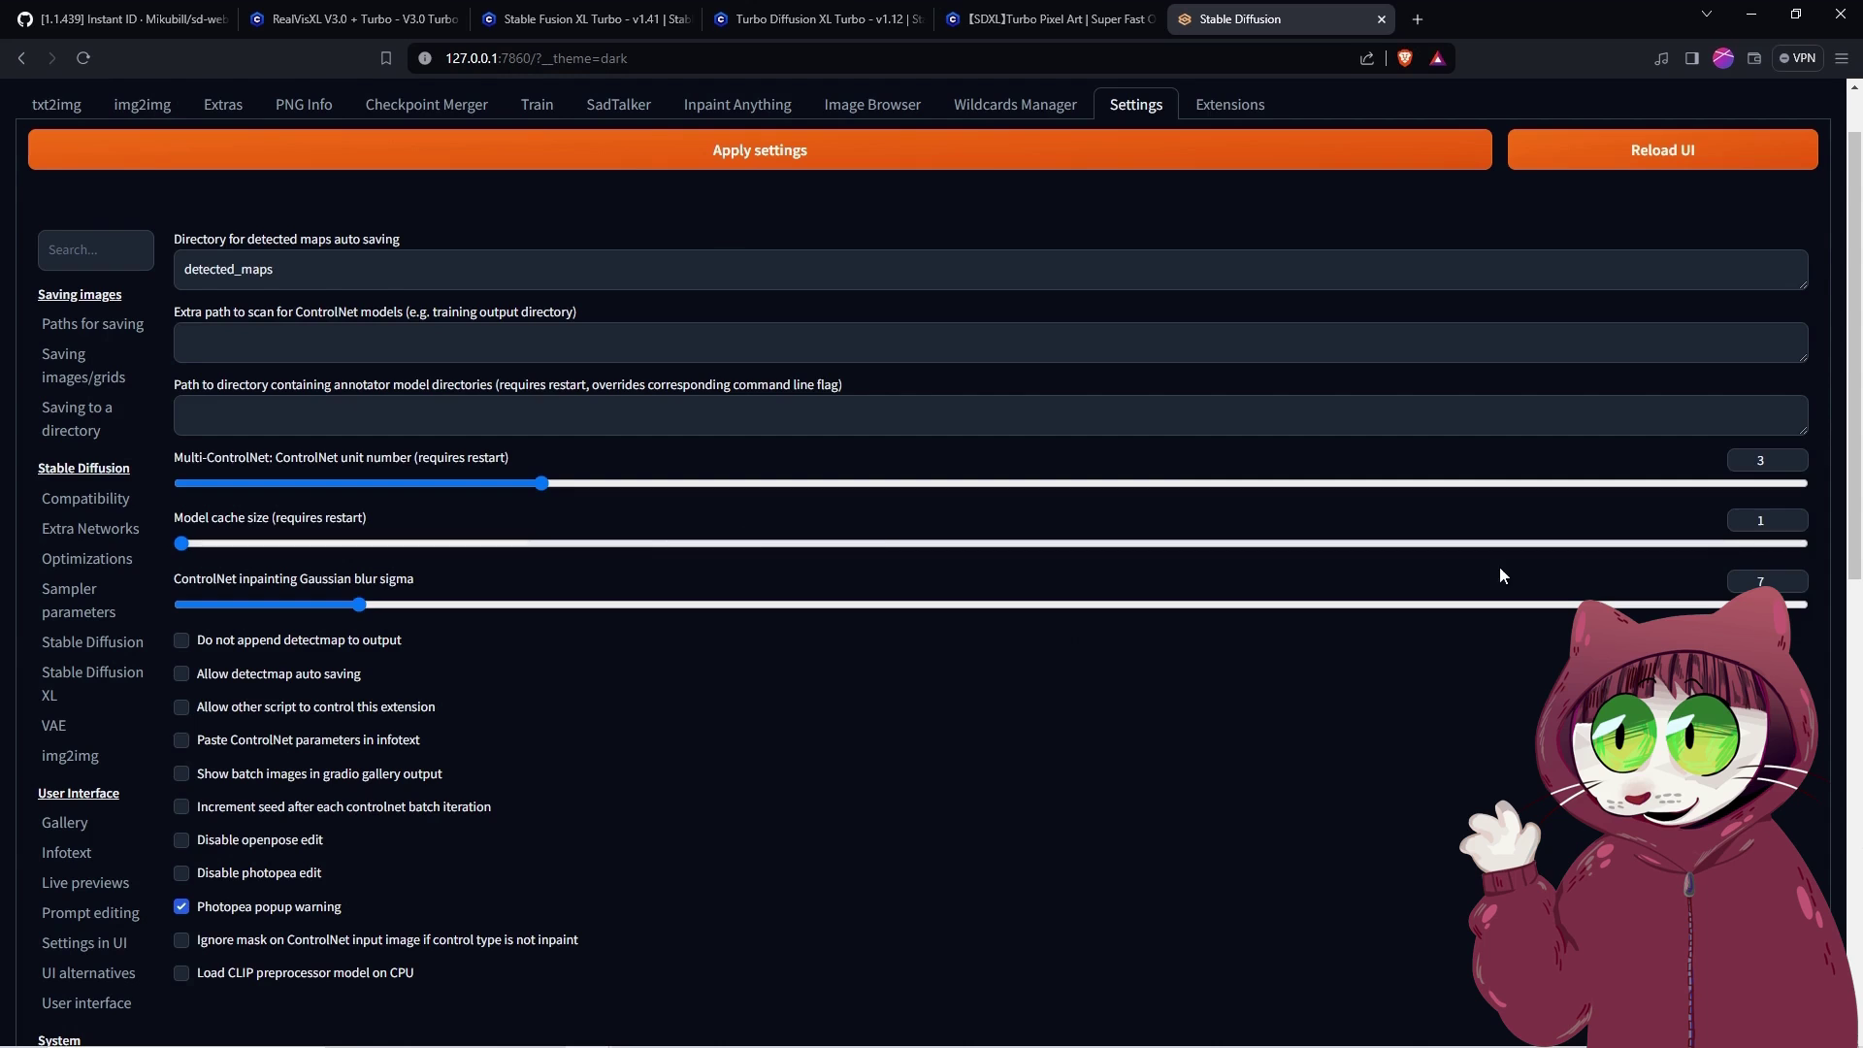
click(1793, 518)
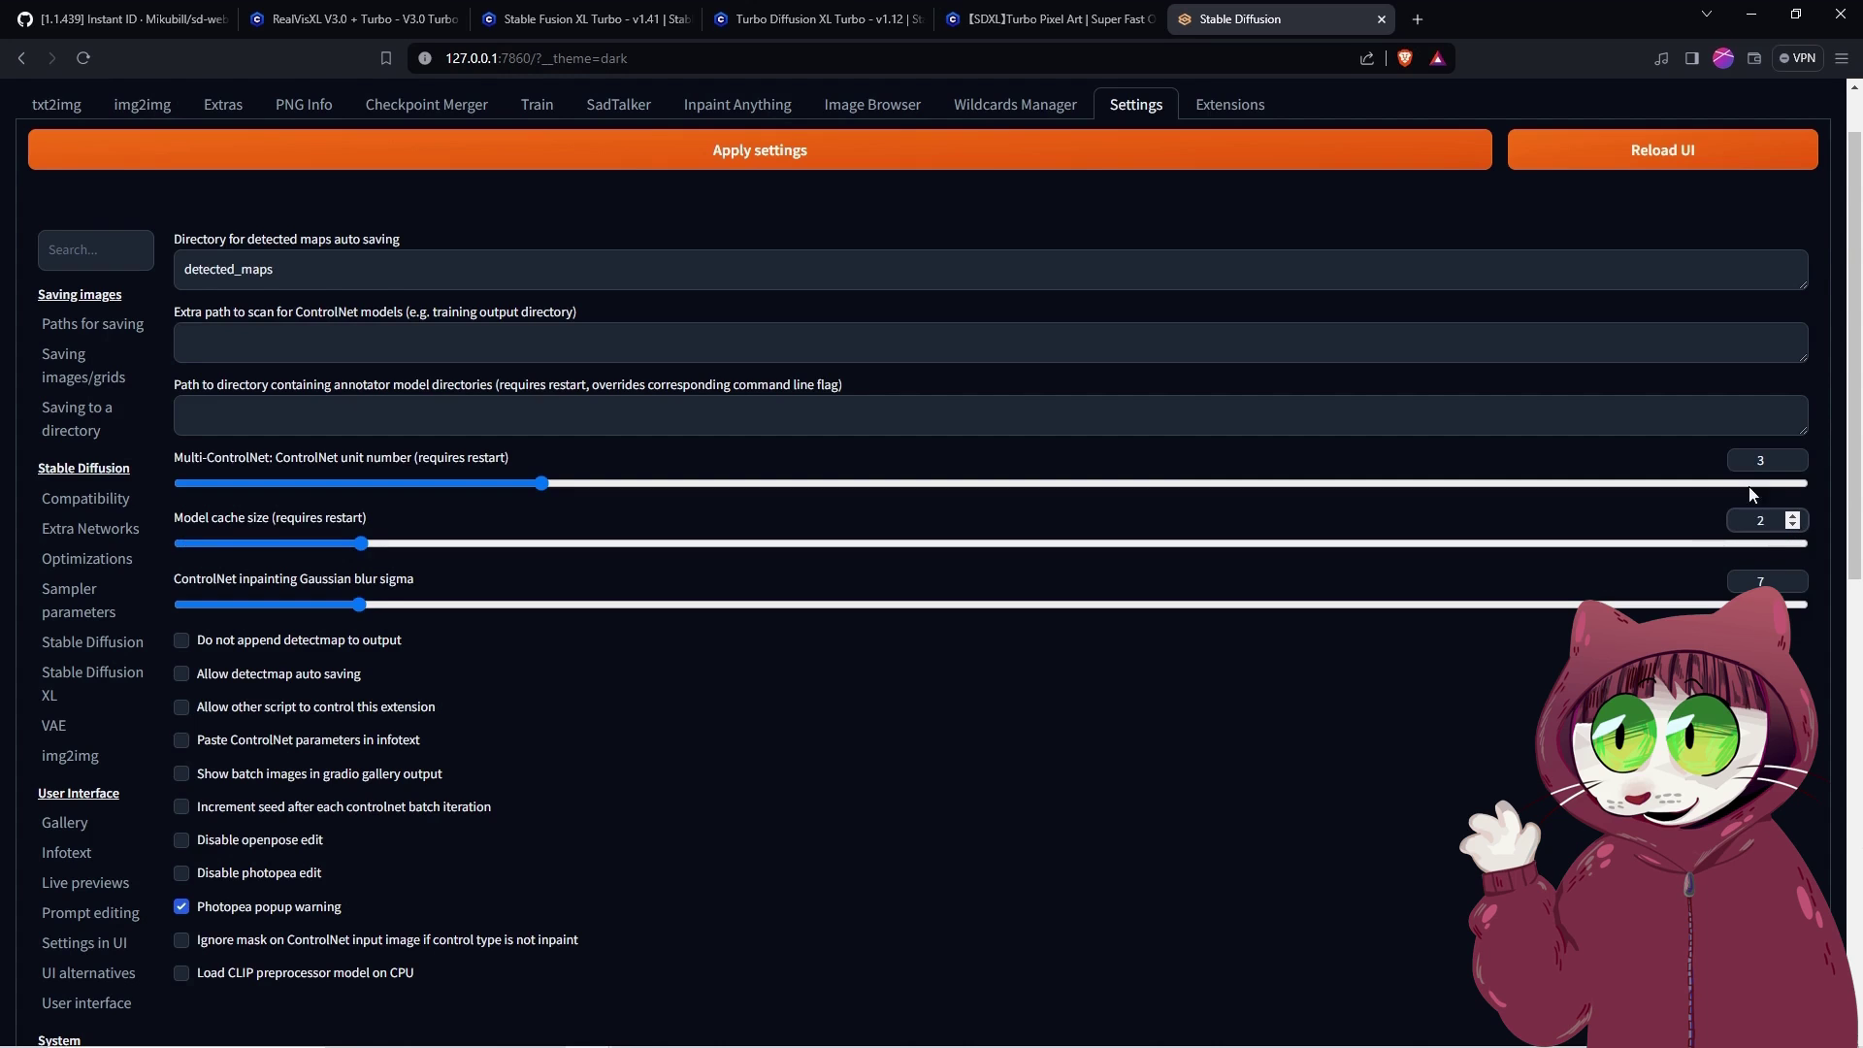
click(718, 160)
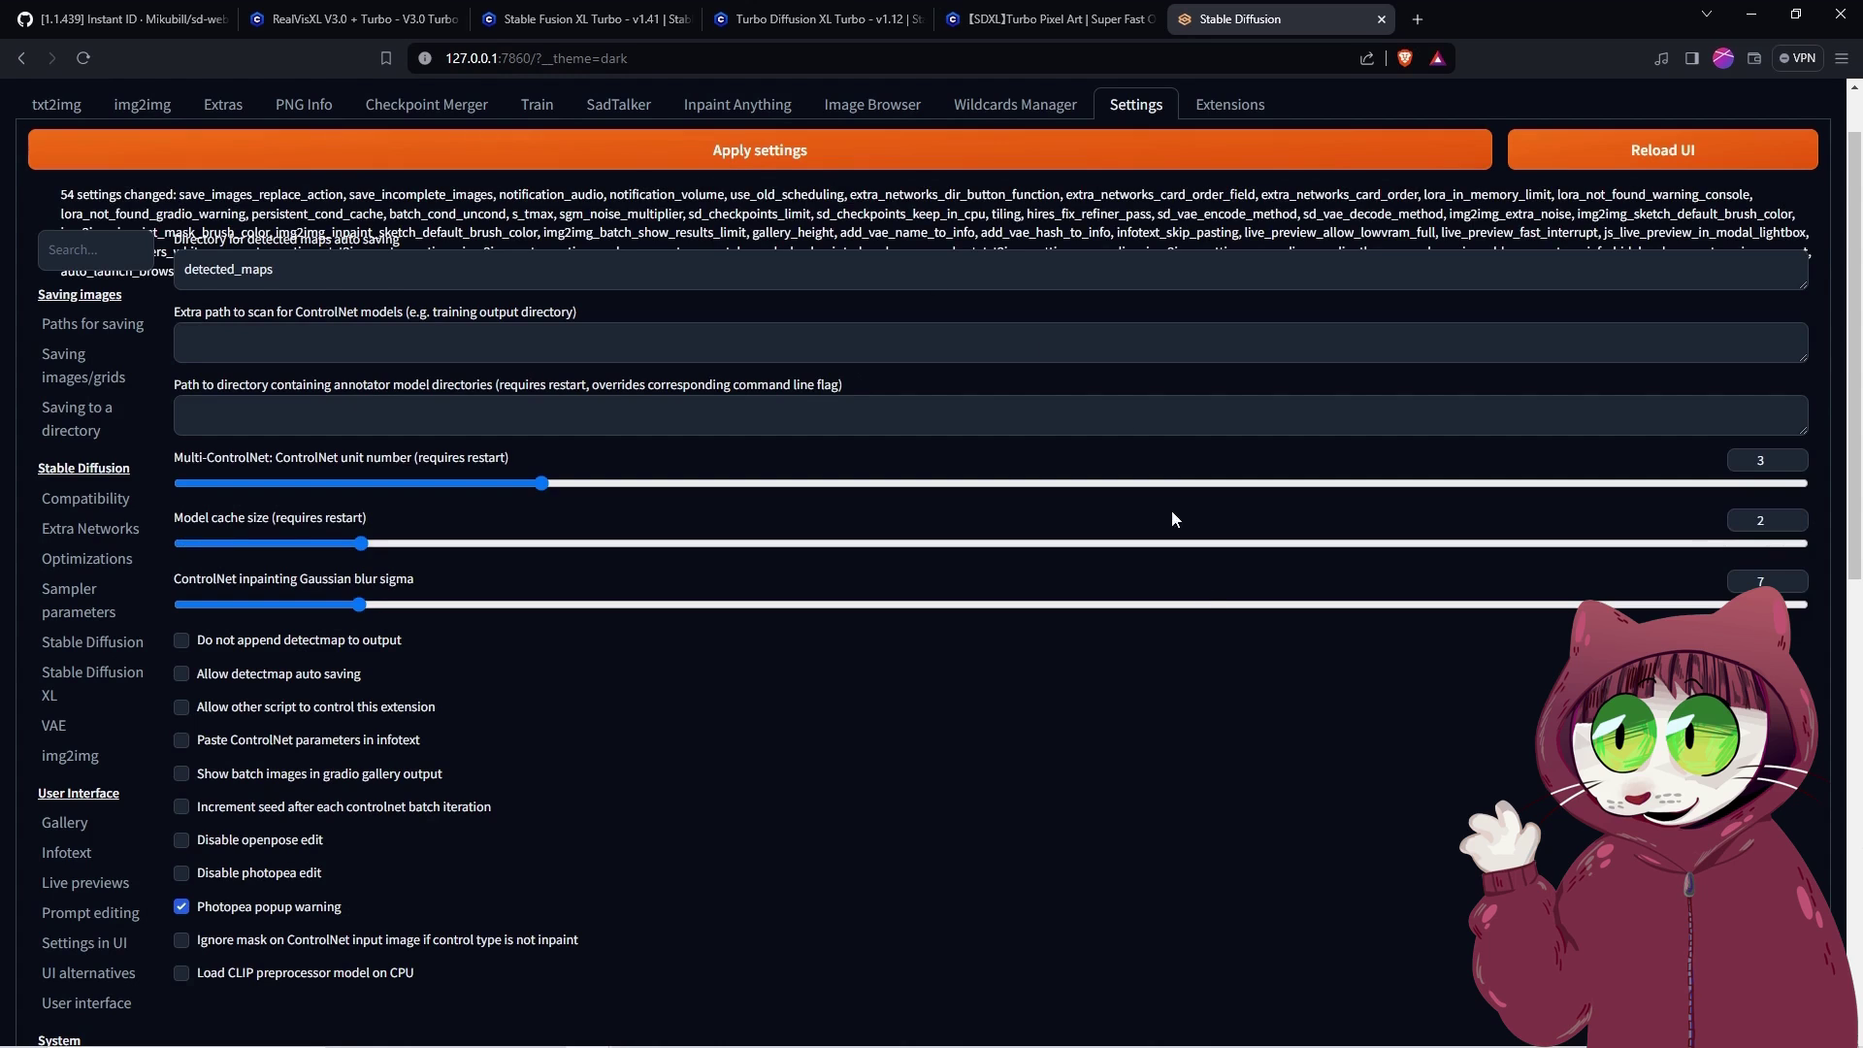
scroll(1022, 823, up, 1)
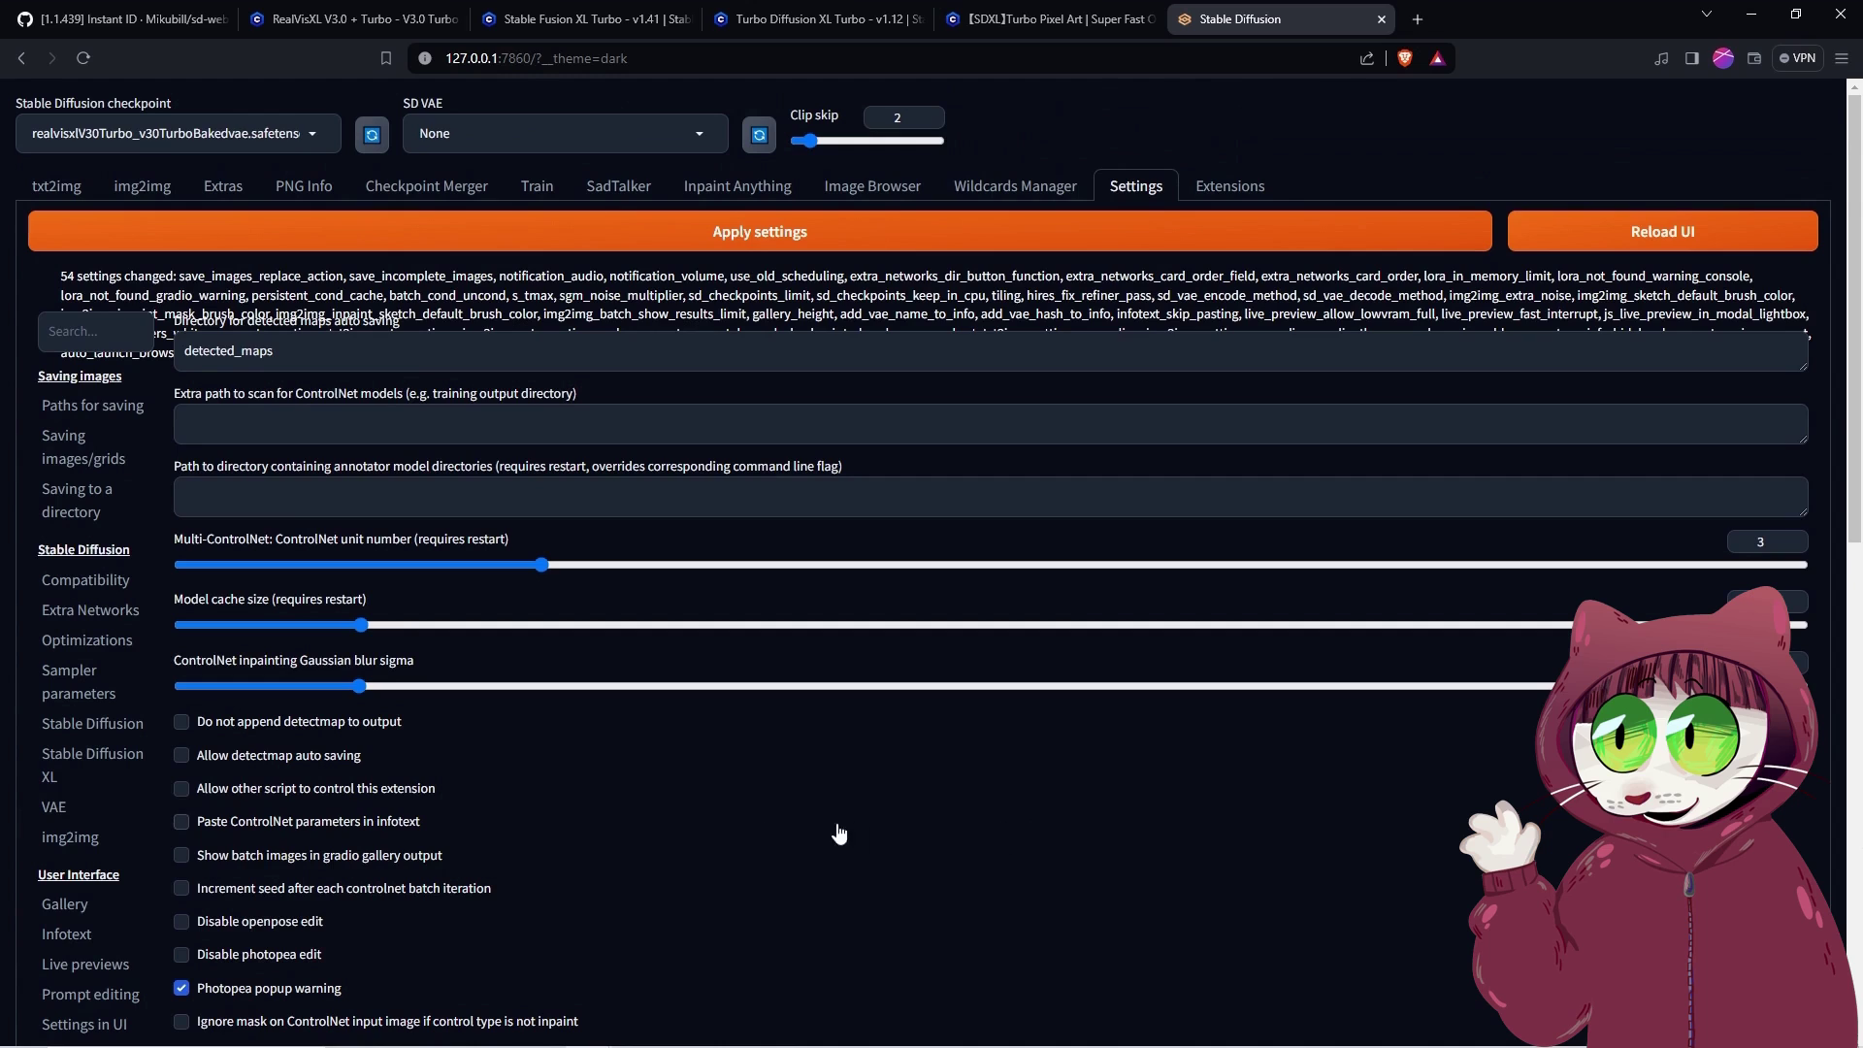
click(1538, 244)
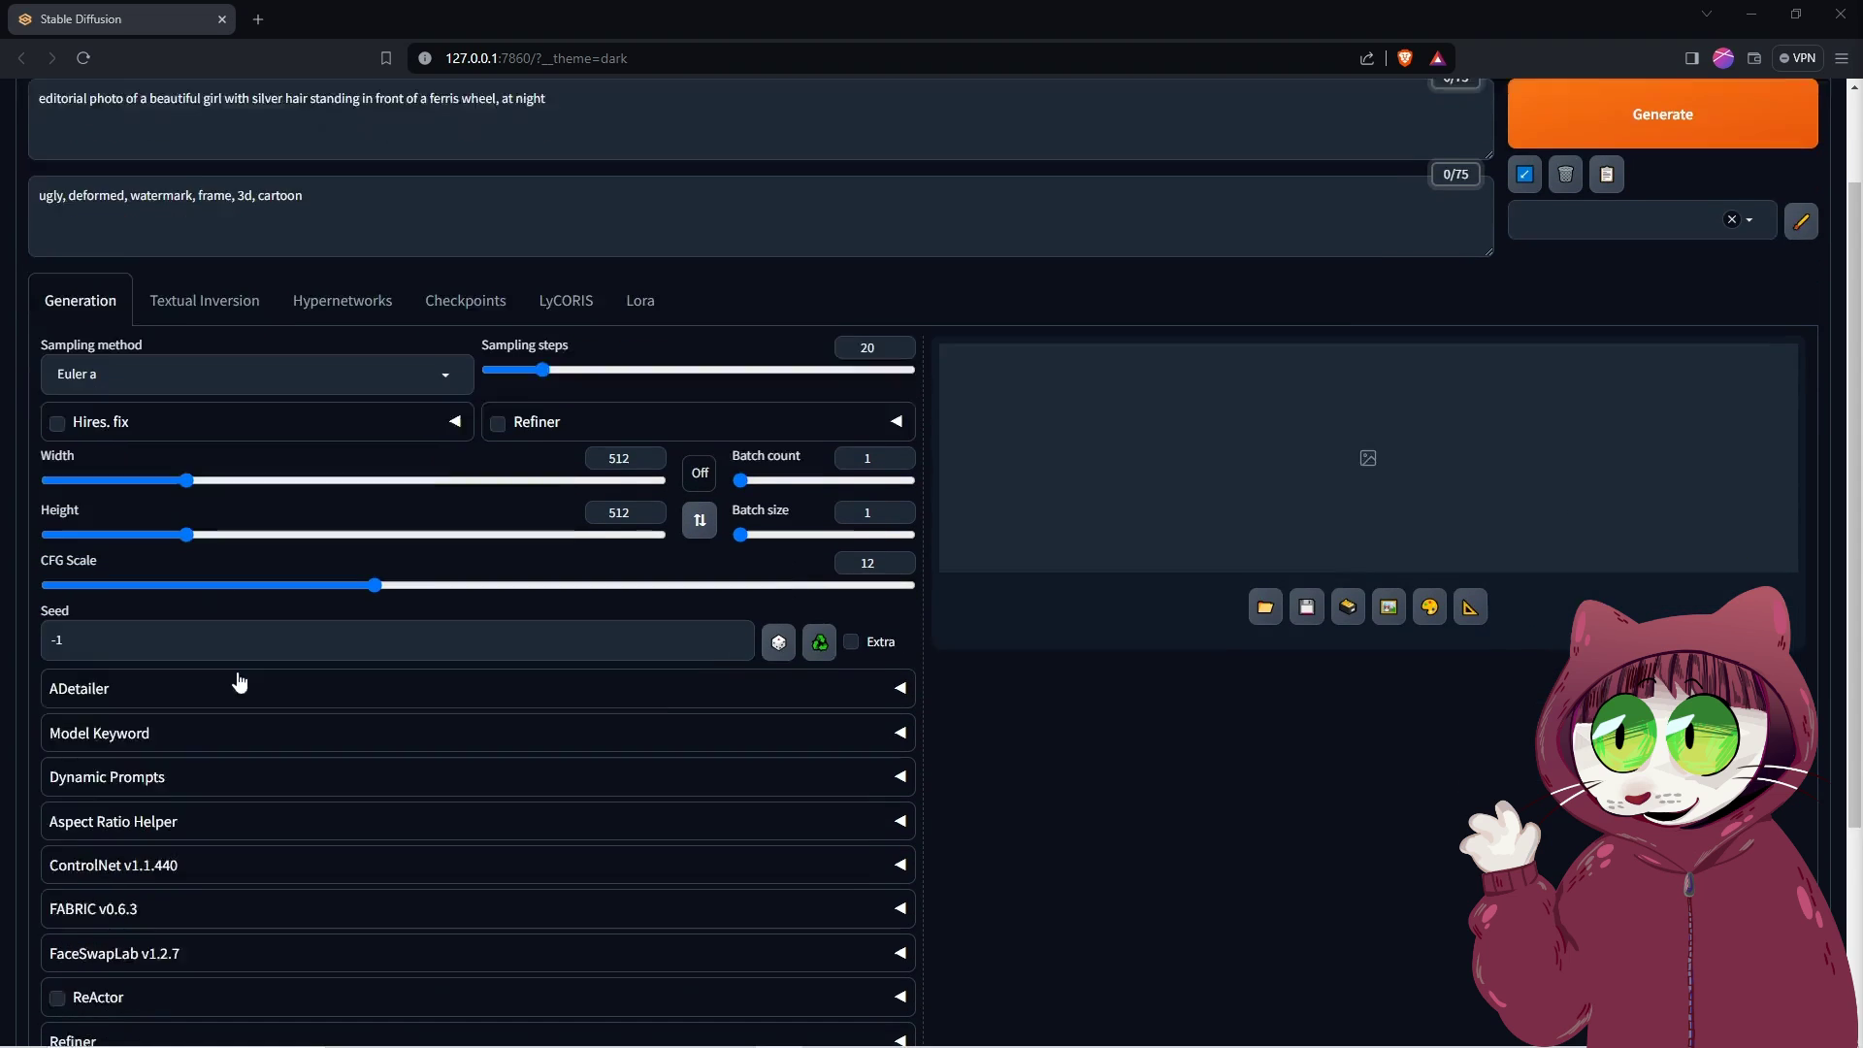
Step: Enable ControlNet Unit 0 with the Instant_ID control type
scroll(240, 689, down, 3)
click(184, 627)
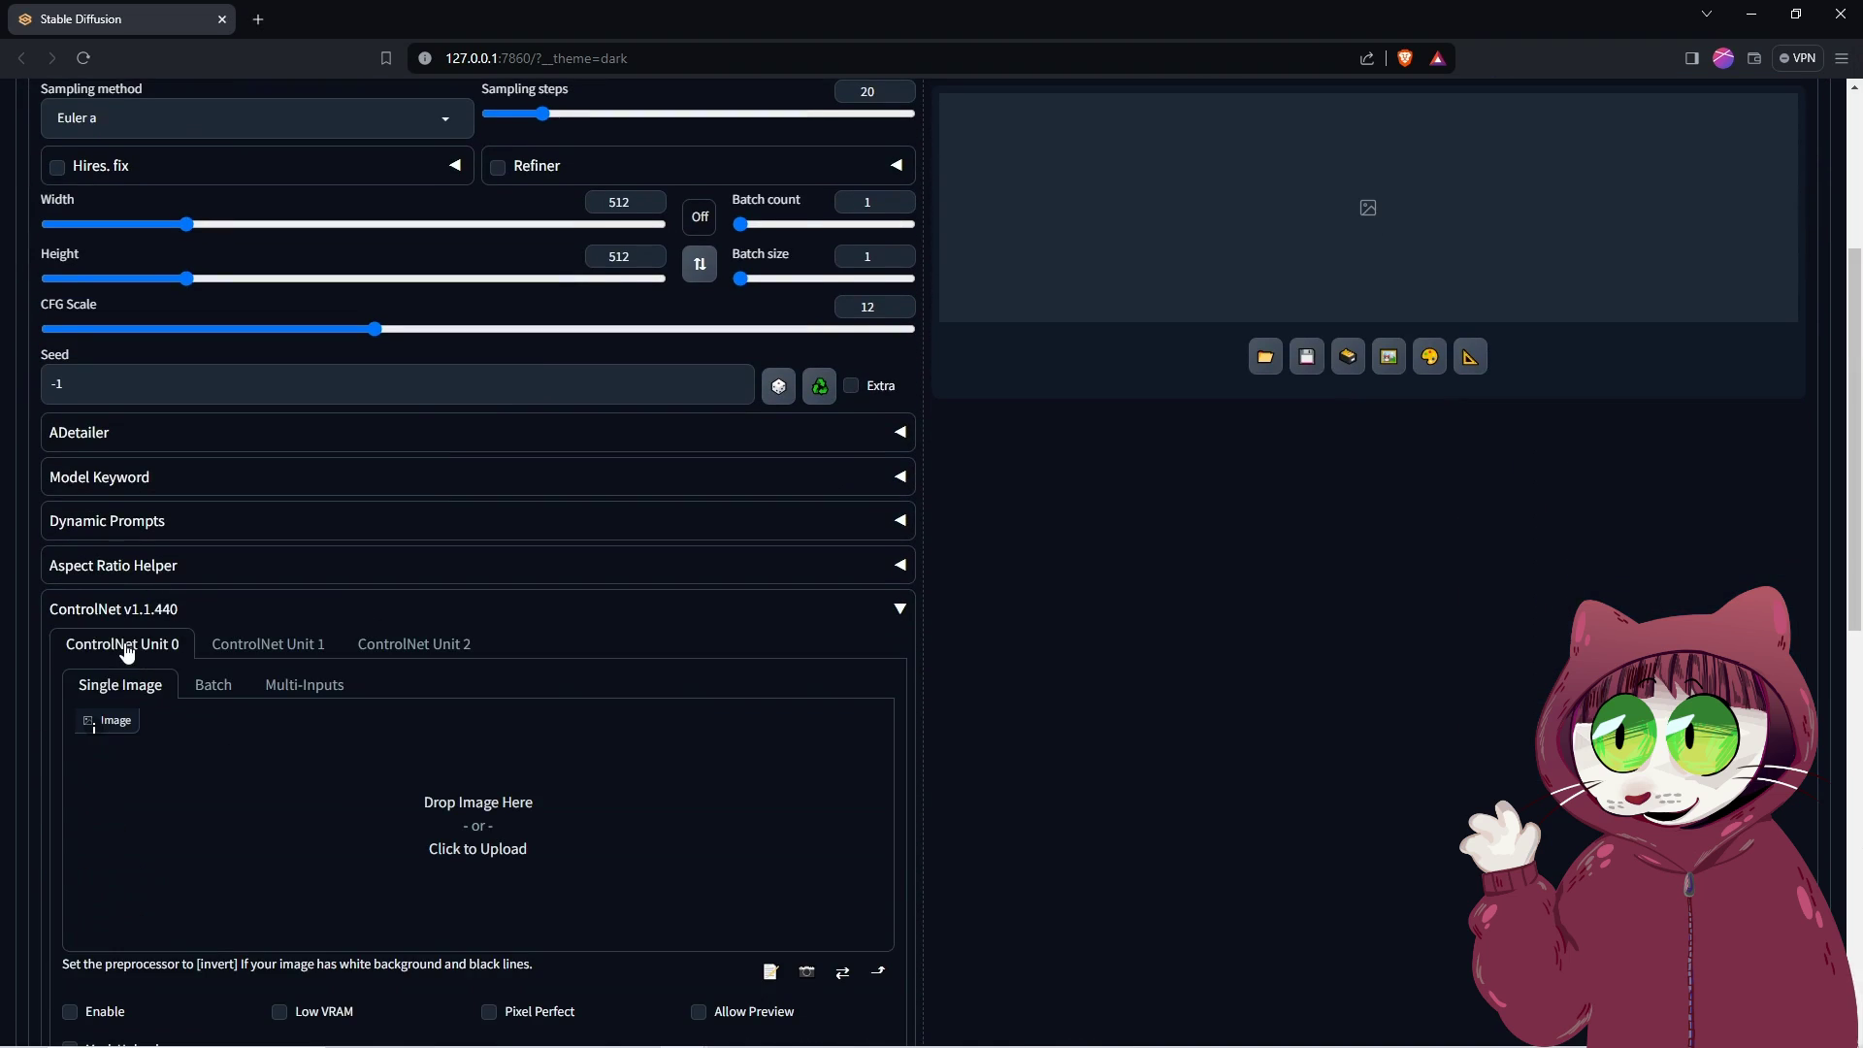
Step: Use instant_id_face_embedding with ip-adapter_instant_id_sdxl, ending control step 0.95 and resolution 1024
scroll(342, 845, down, 2)
click(105, 824)
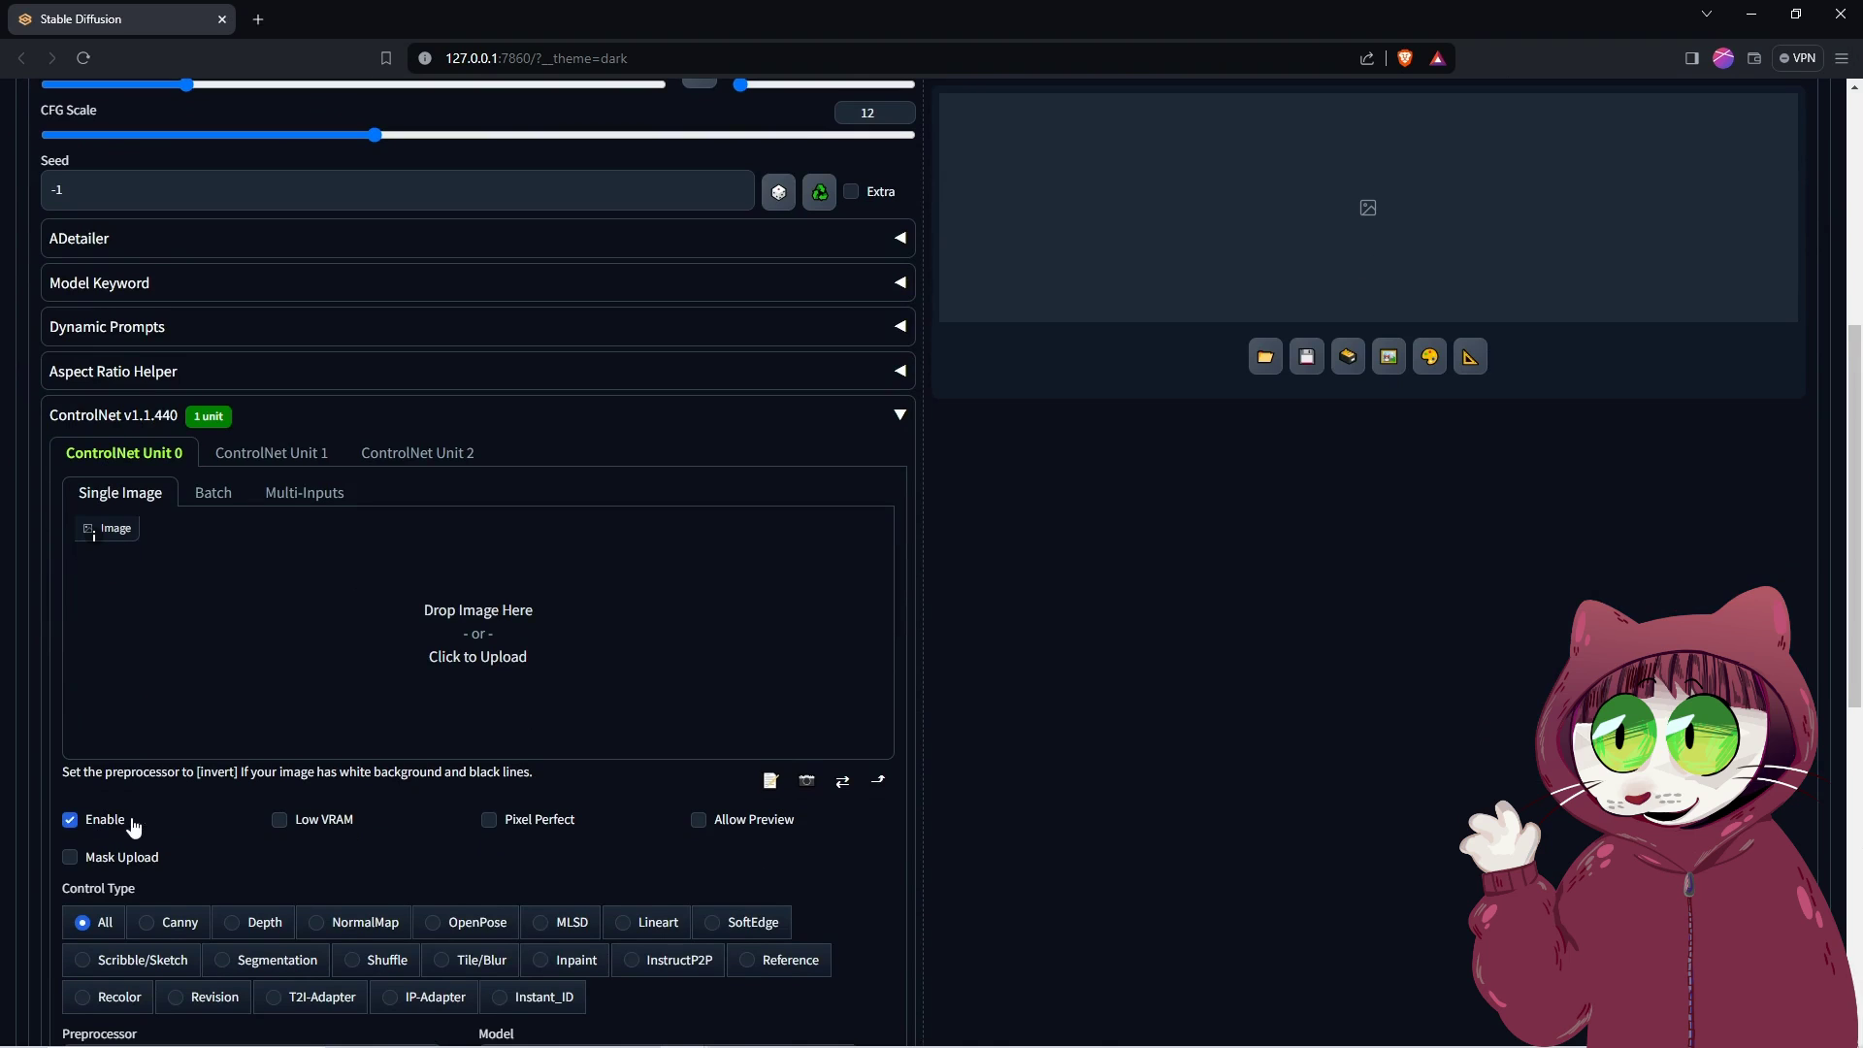
click(560, 1000)
scroll(886, 889, down, 3)
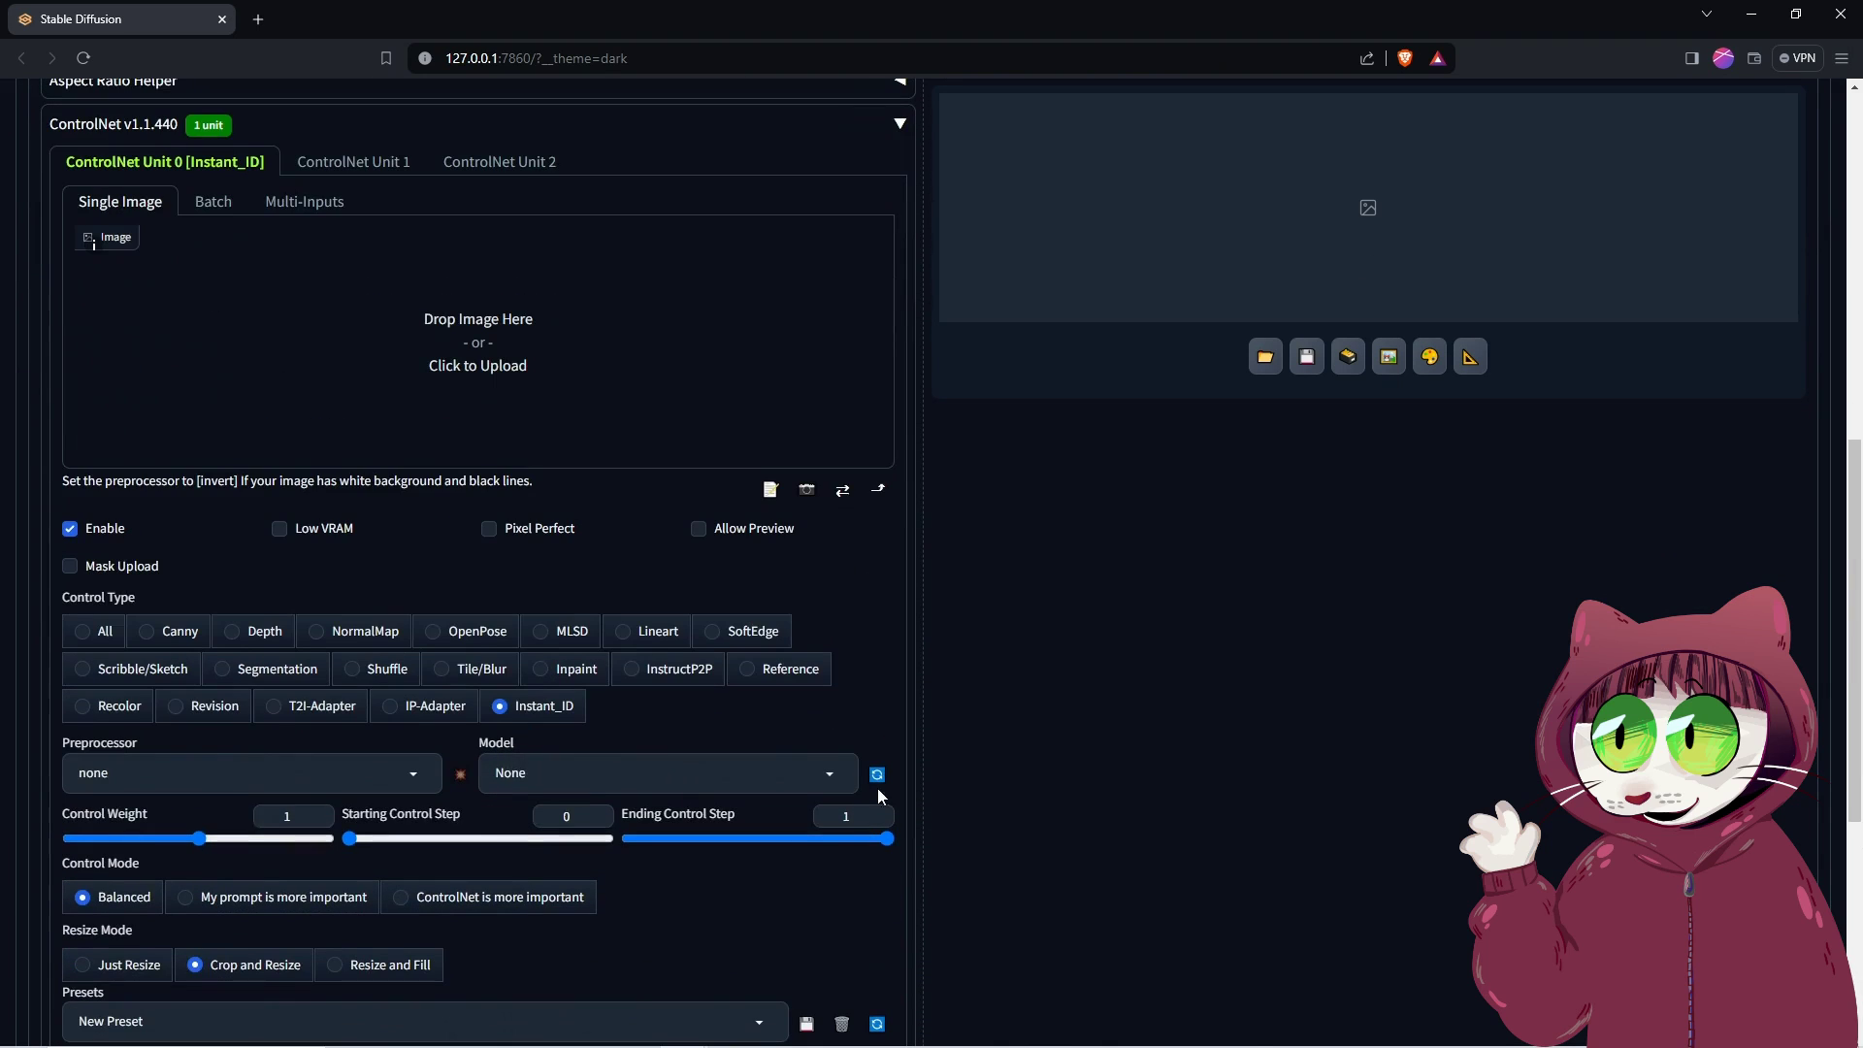
click(136, 773)
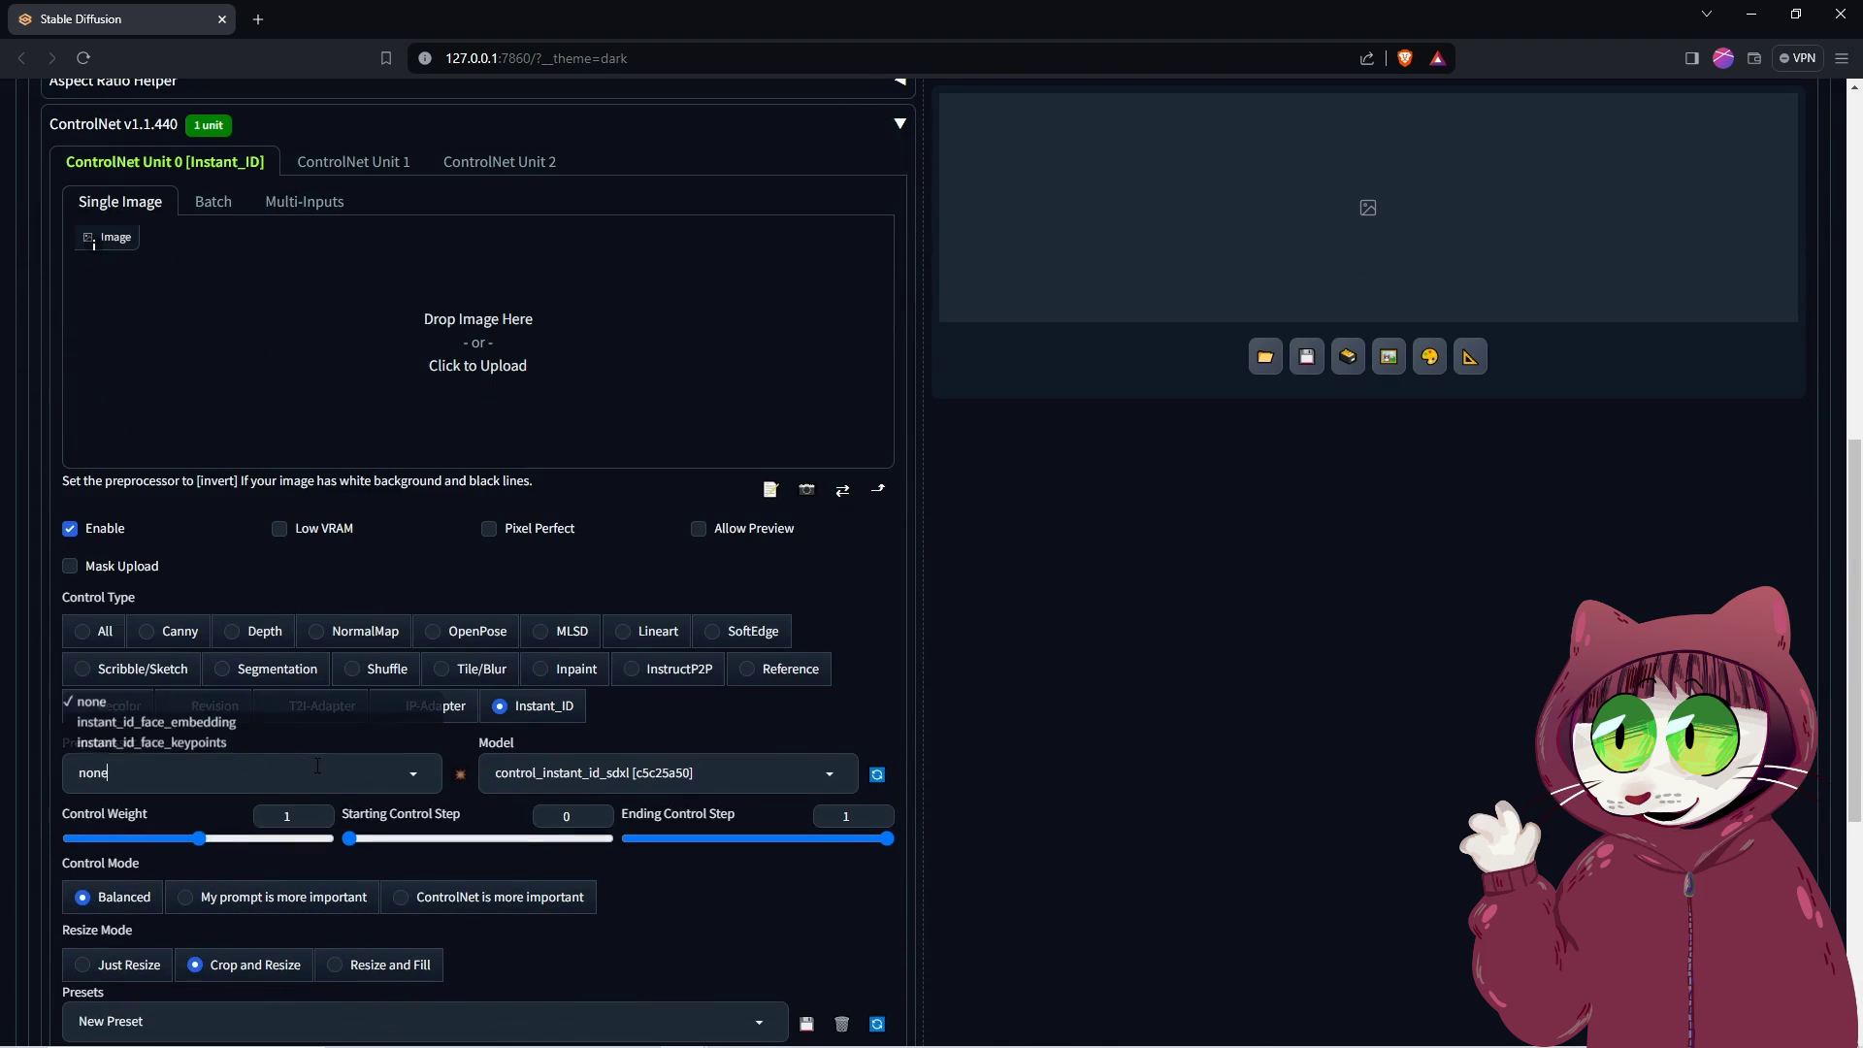
click(138, 723)
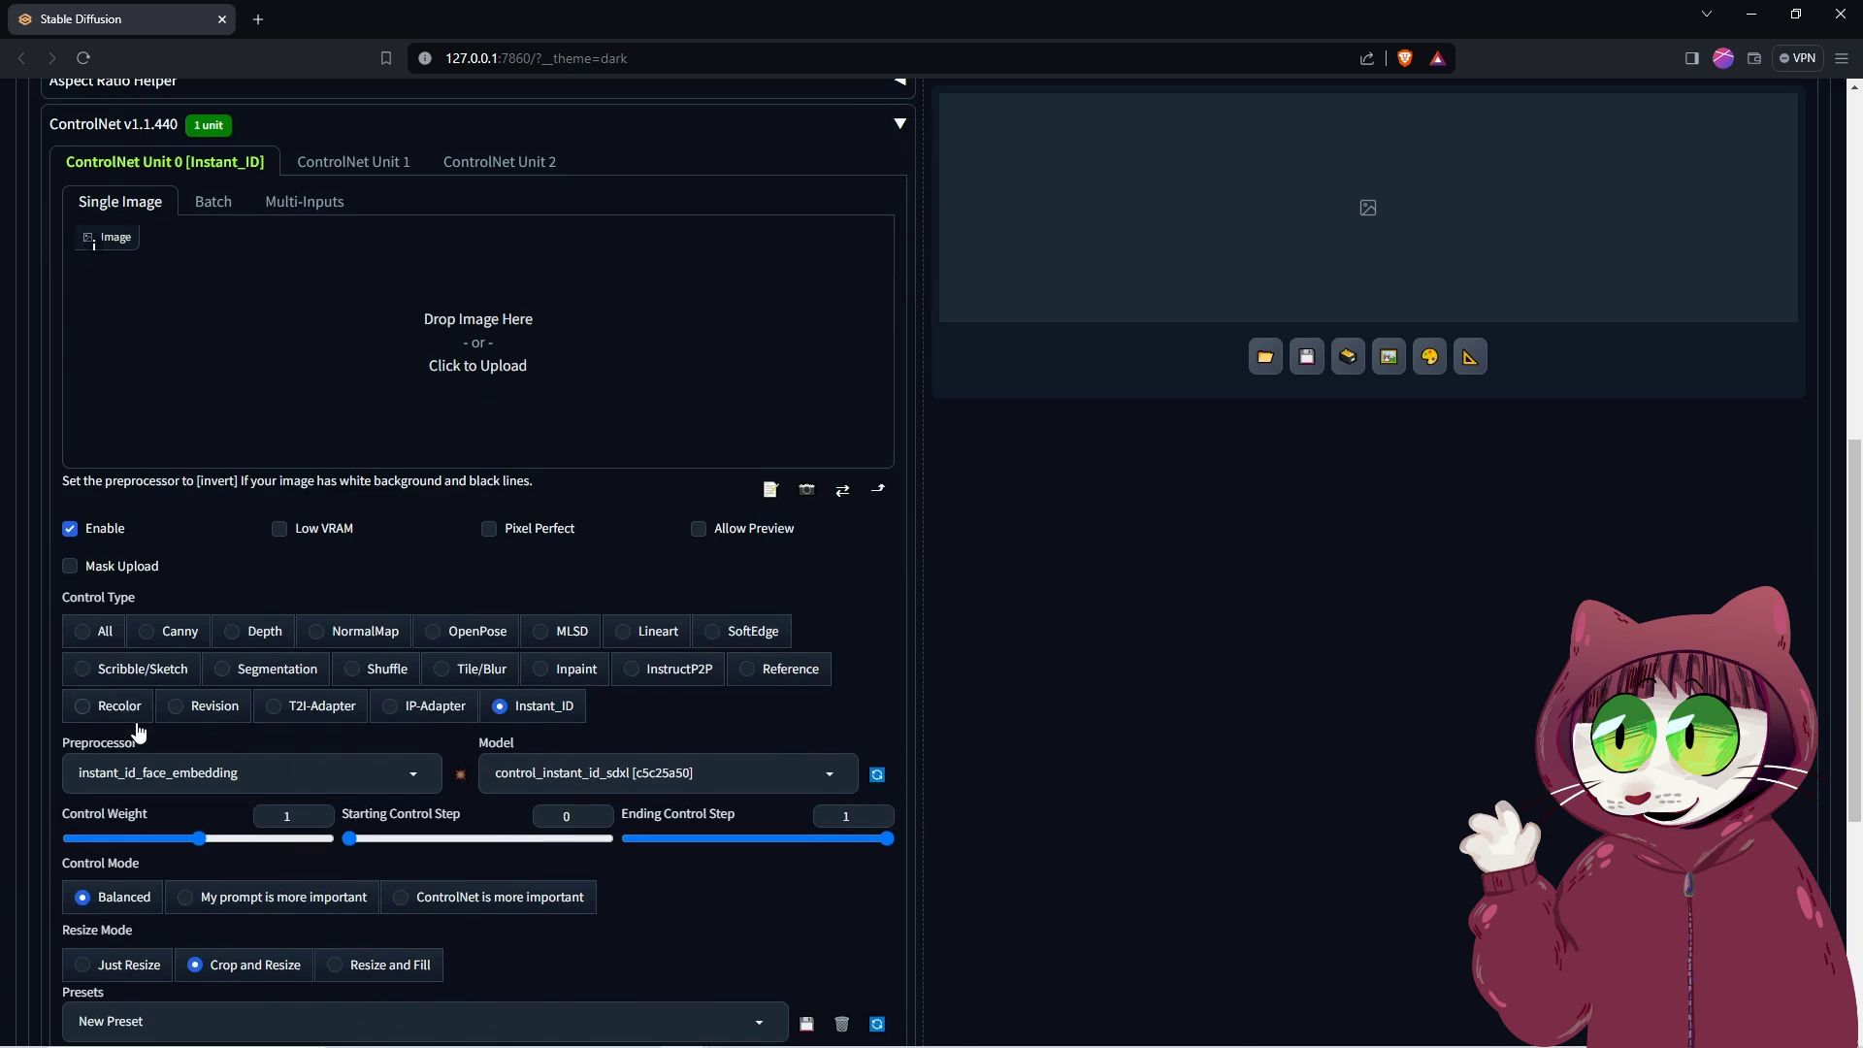
click(774, 773)
click(614, 743)
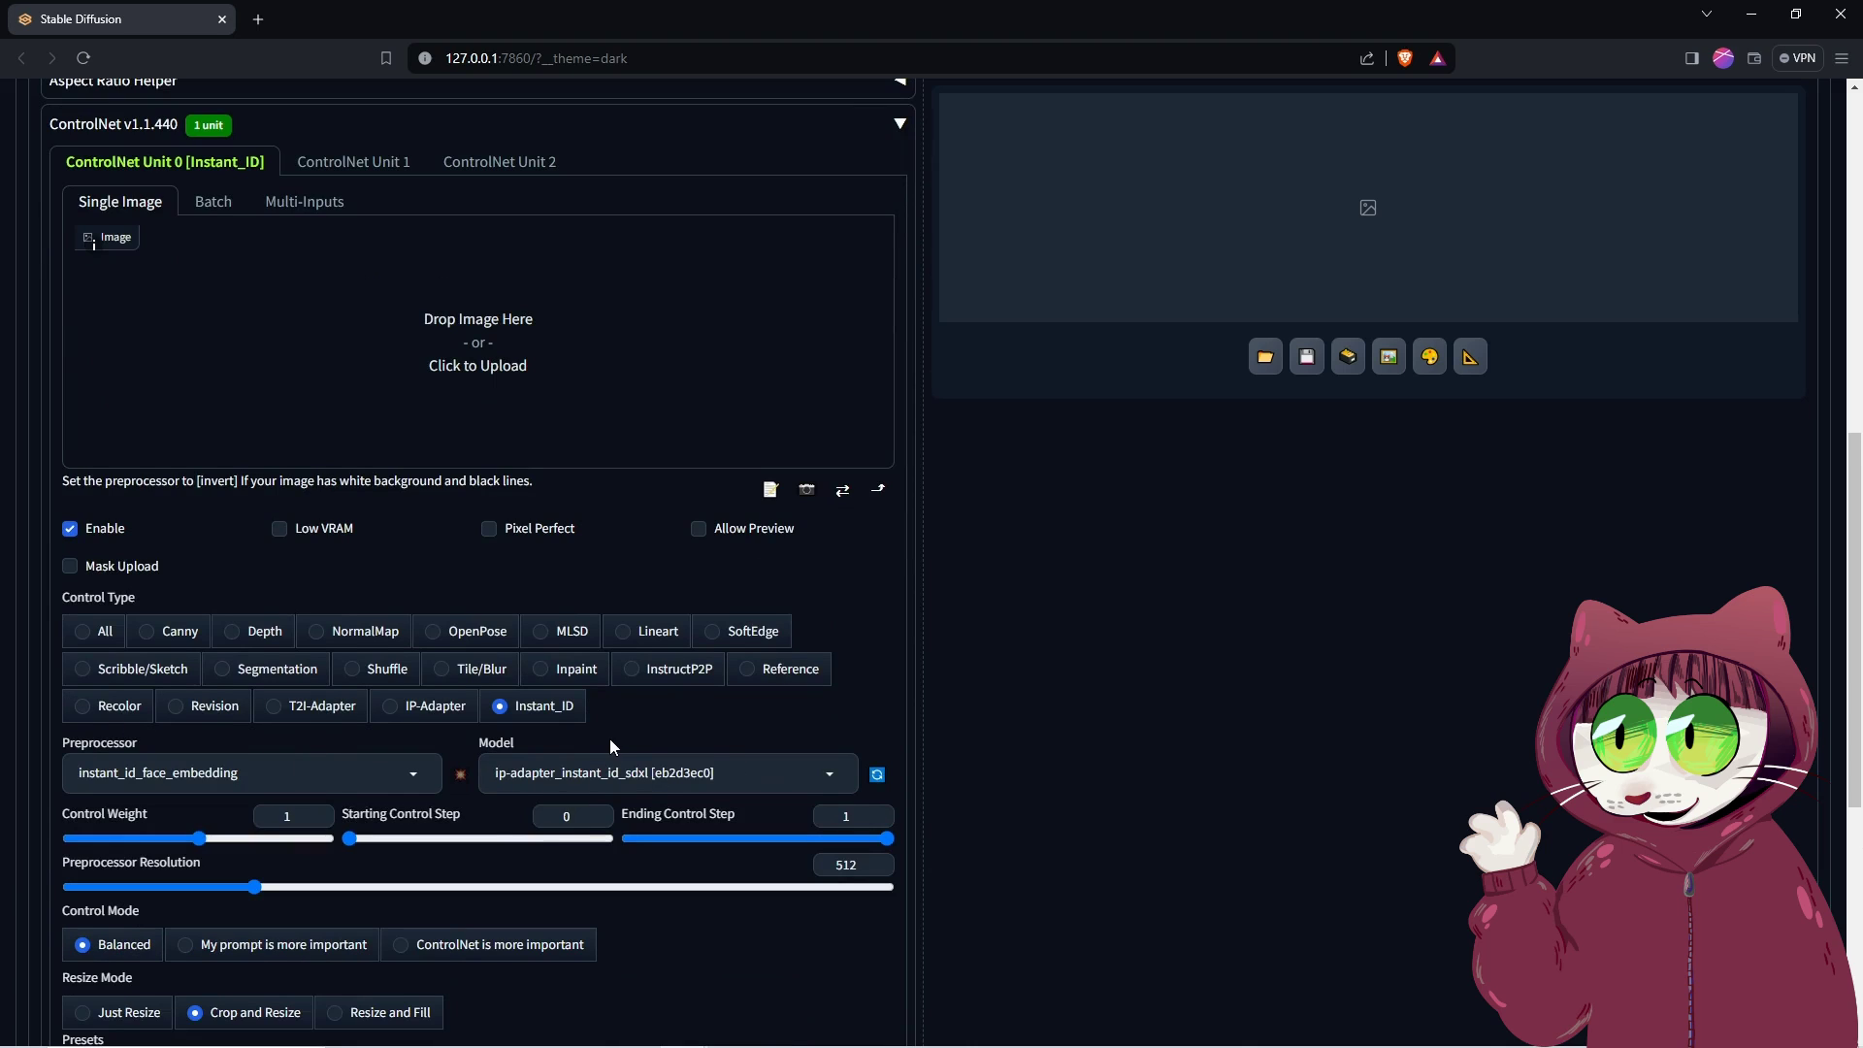
click(854, 815)
text(0.95)
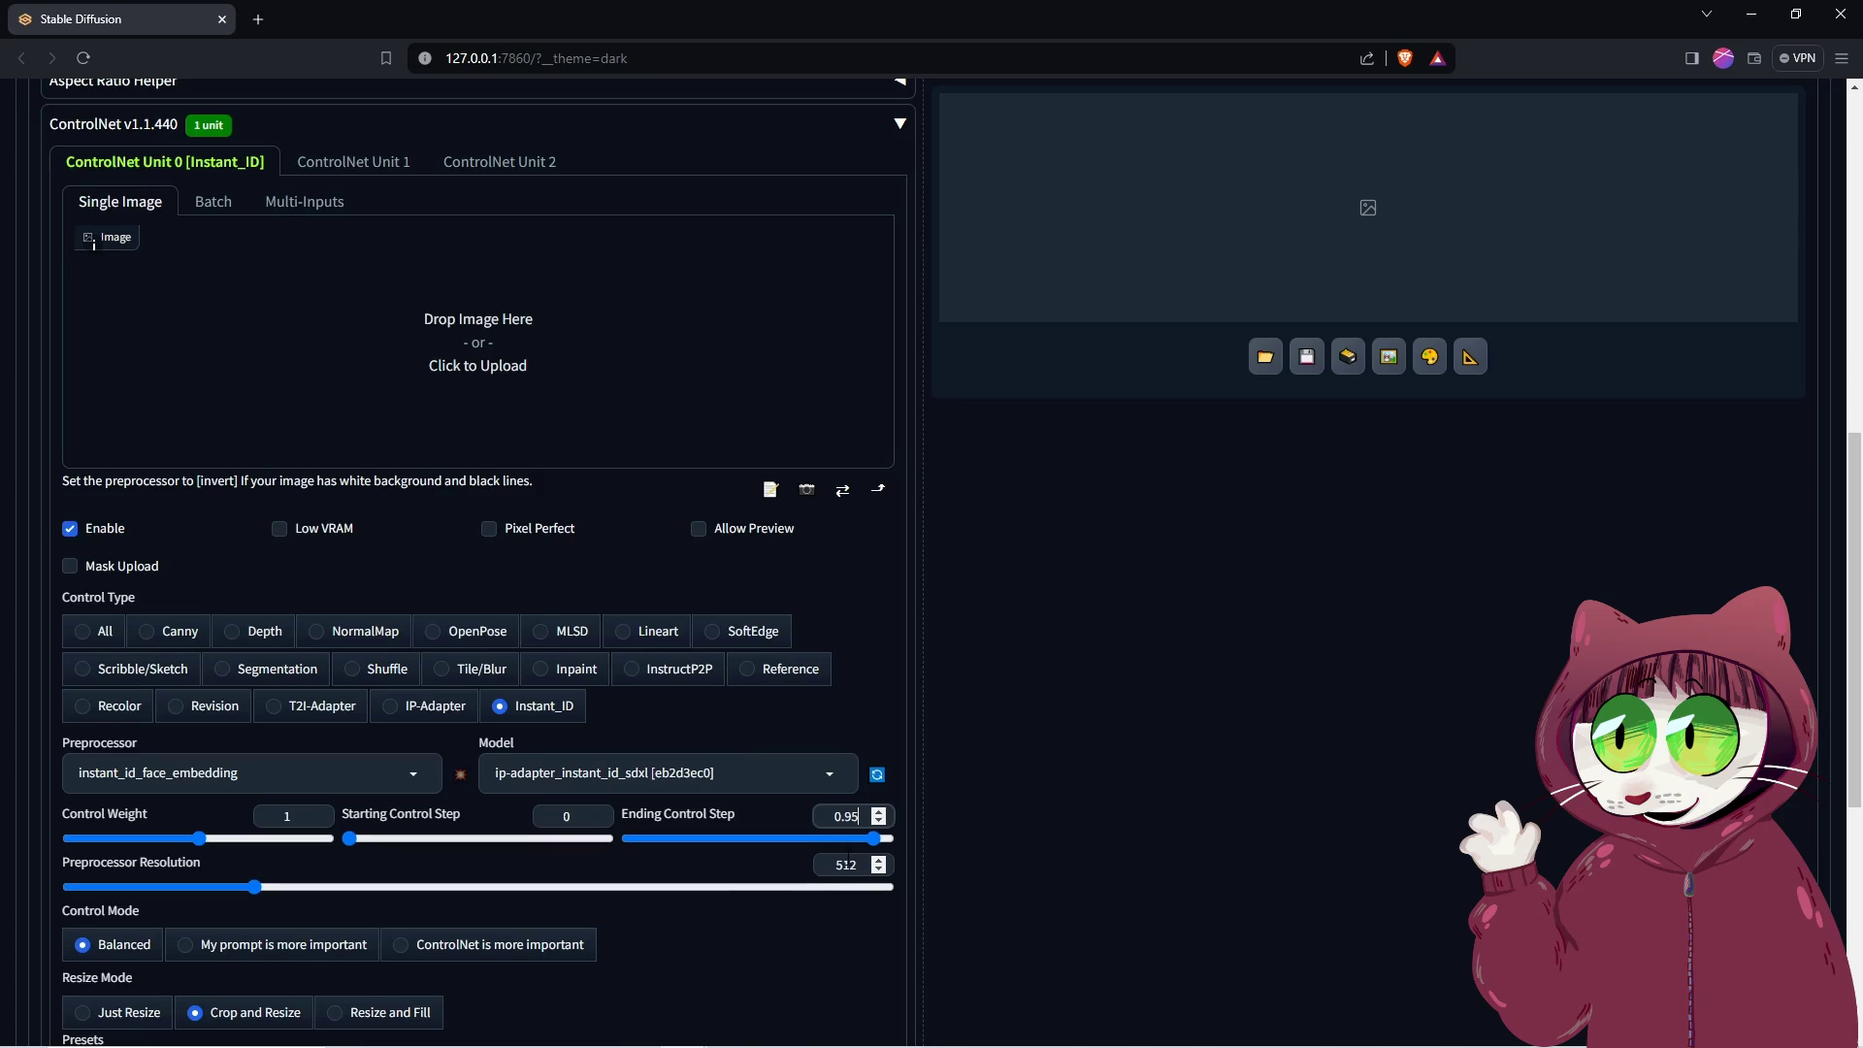
double_click(845, 865)
text(1024)
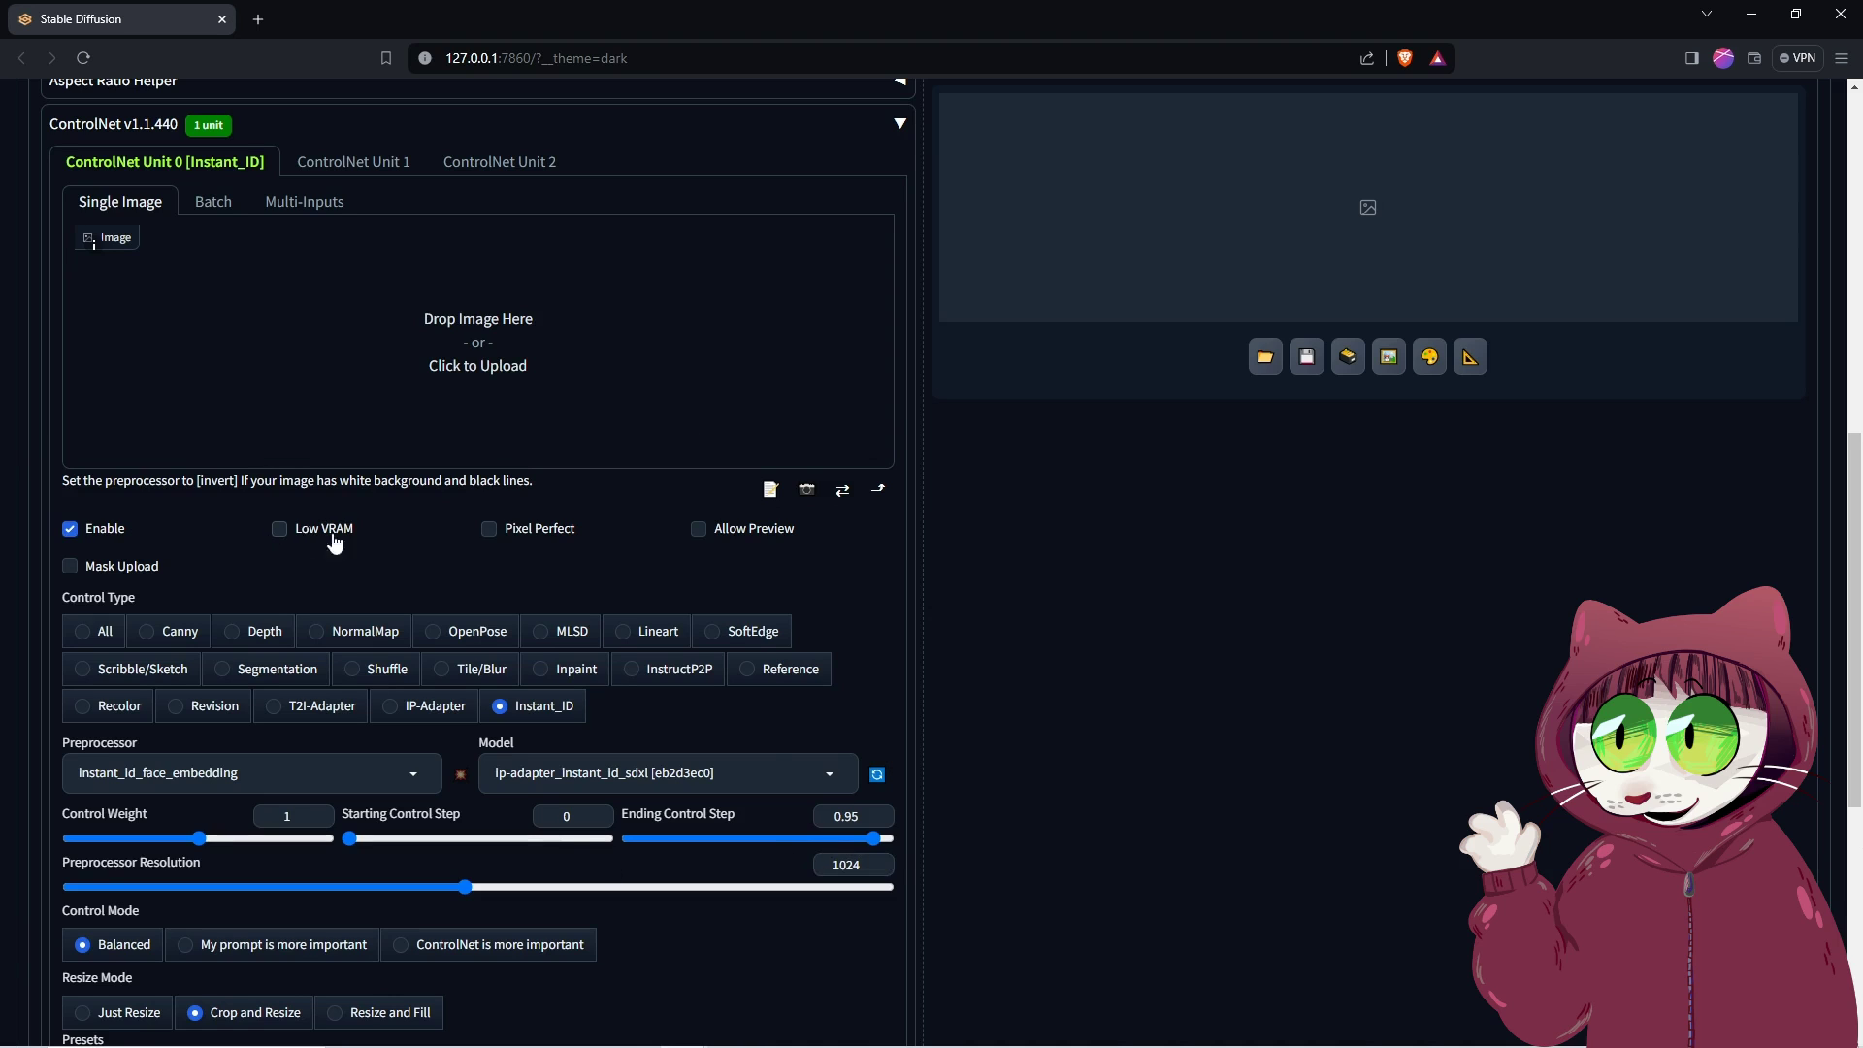
Step: Enable Low VRAM and load AI Siren cropped more.png as Unit 0's face image
click(280, 529)
click(498, 349)
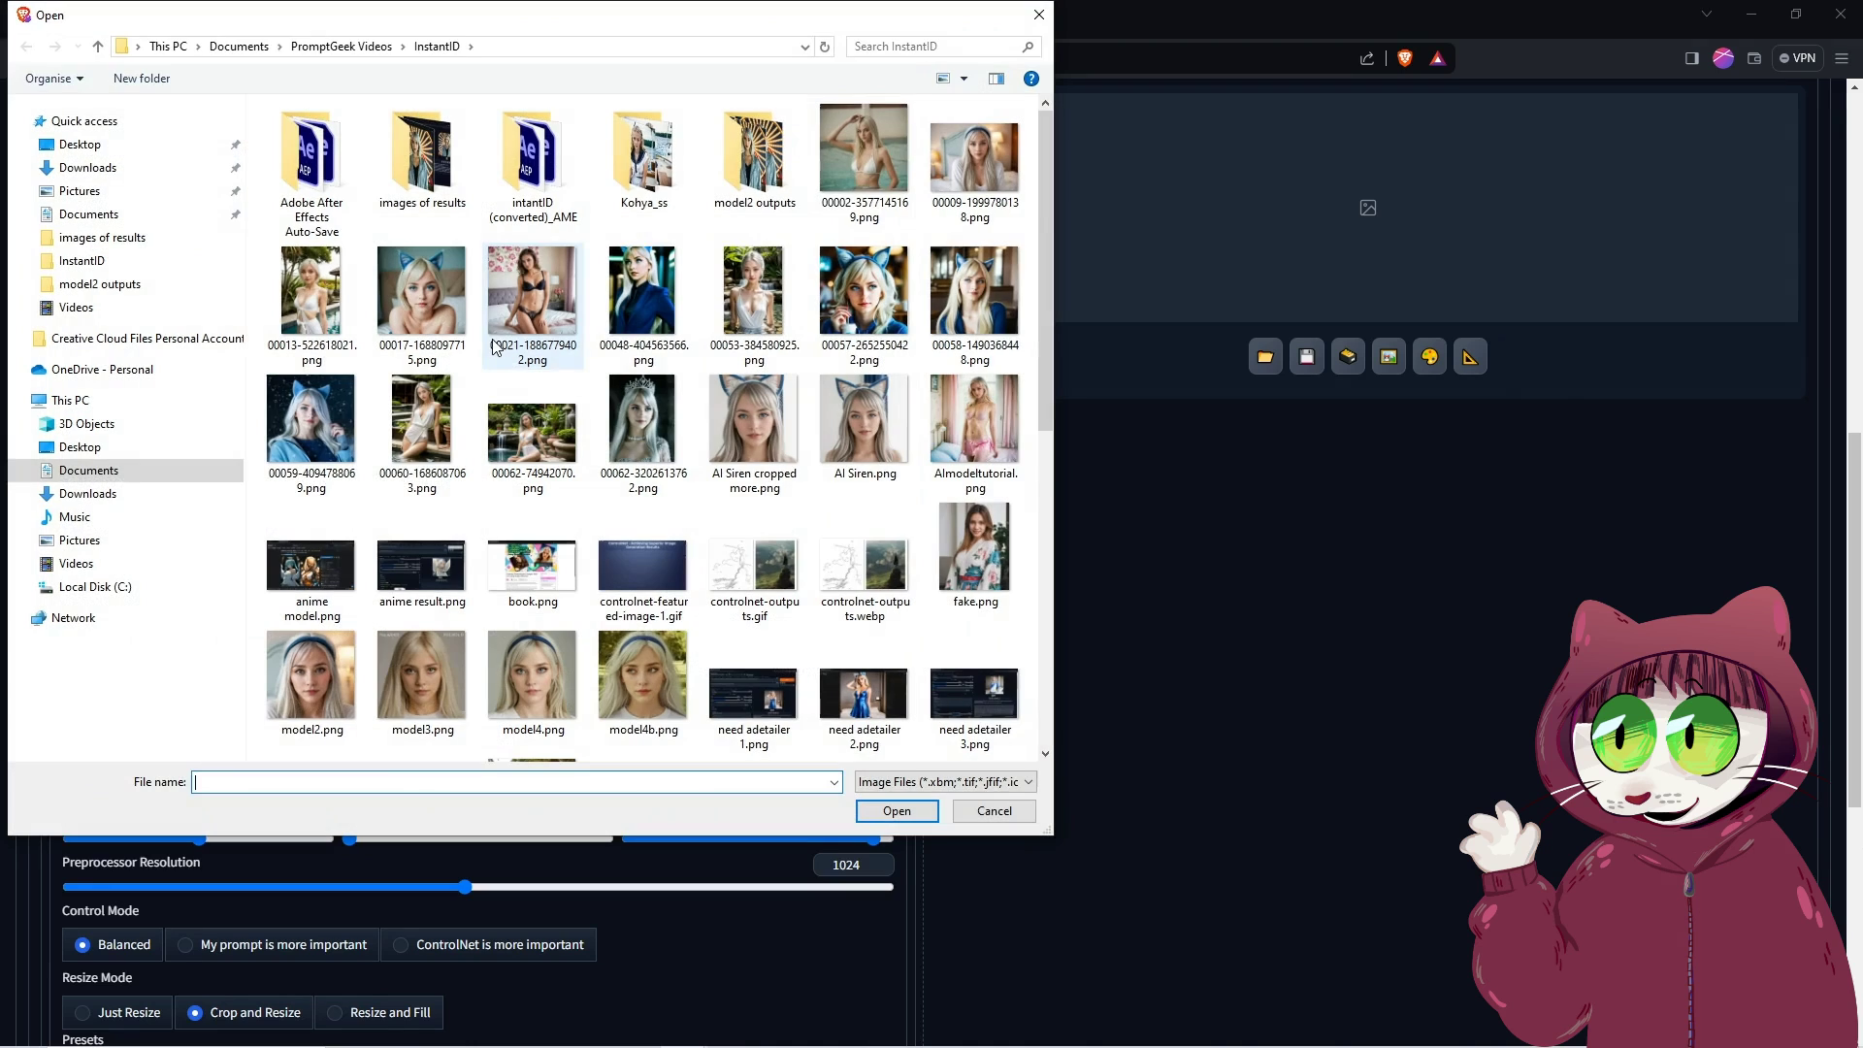
click(767, 424)
click(897, 810)
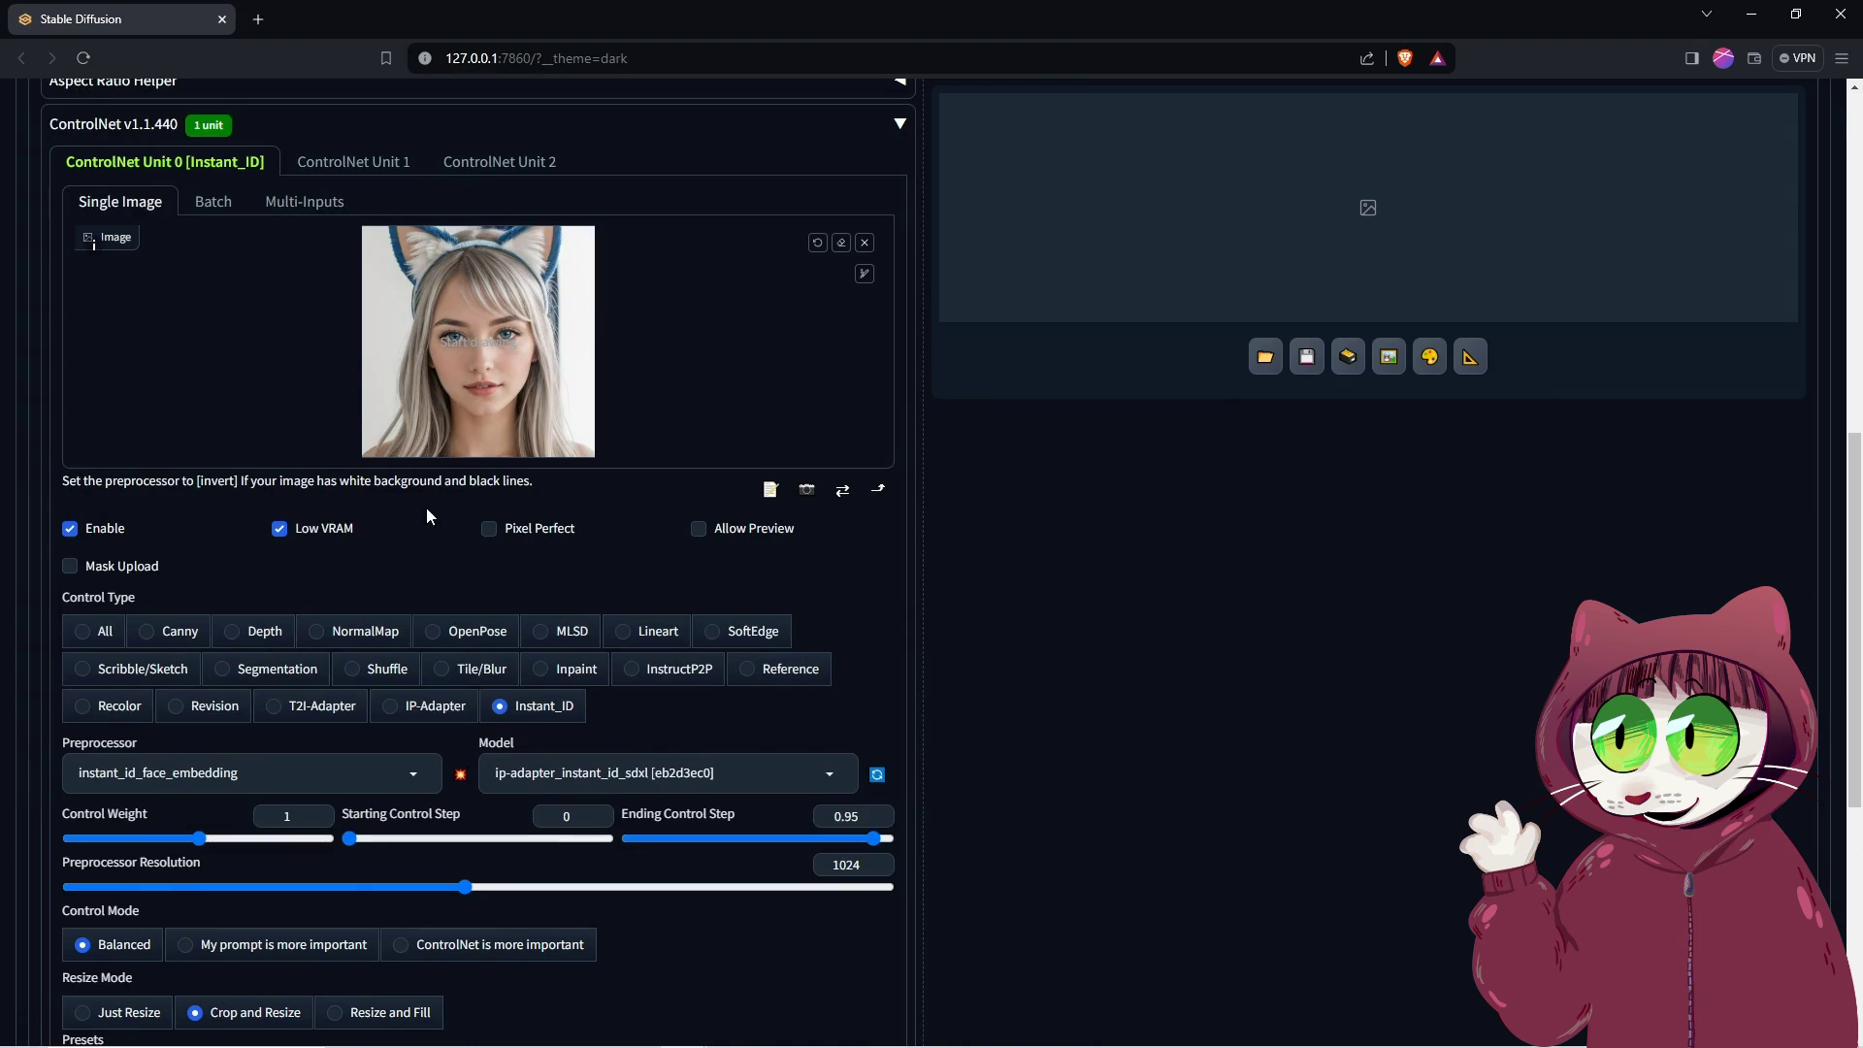
scroll(427, 515, up, 1)
click(308, 299)
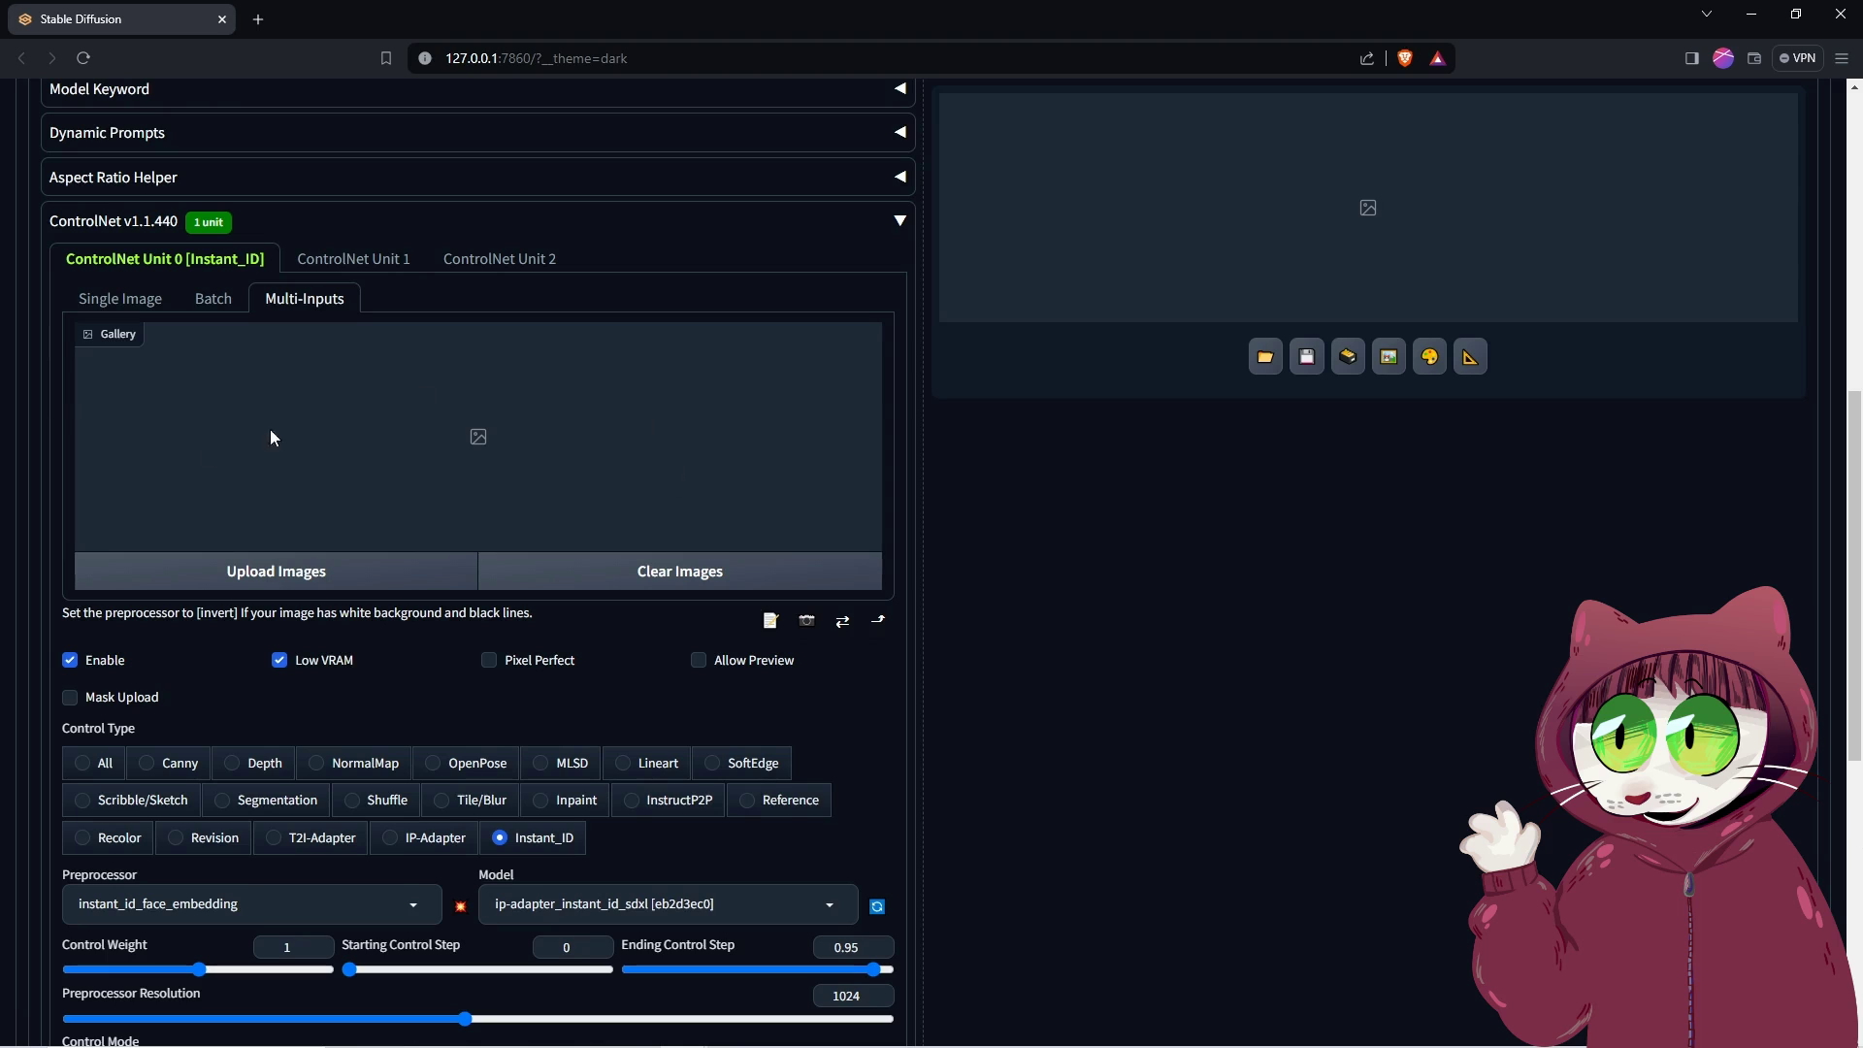
Step: Enable ControlNet Unit 1 as Instant_ID with instant_id_face_keypoints at resolution 1024
click(120, 298)
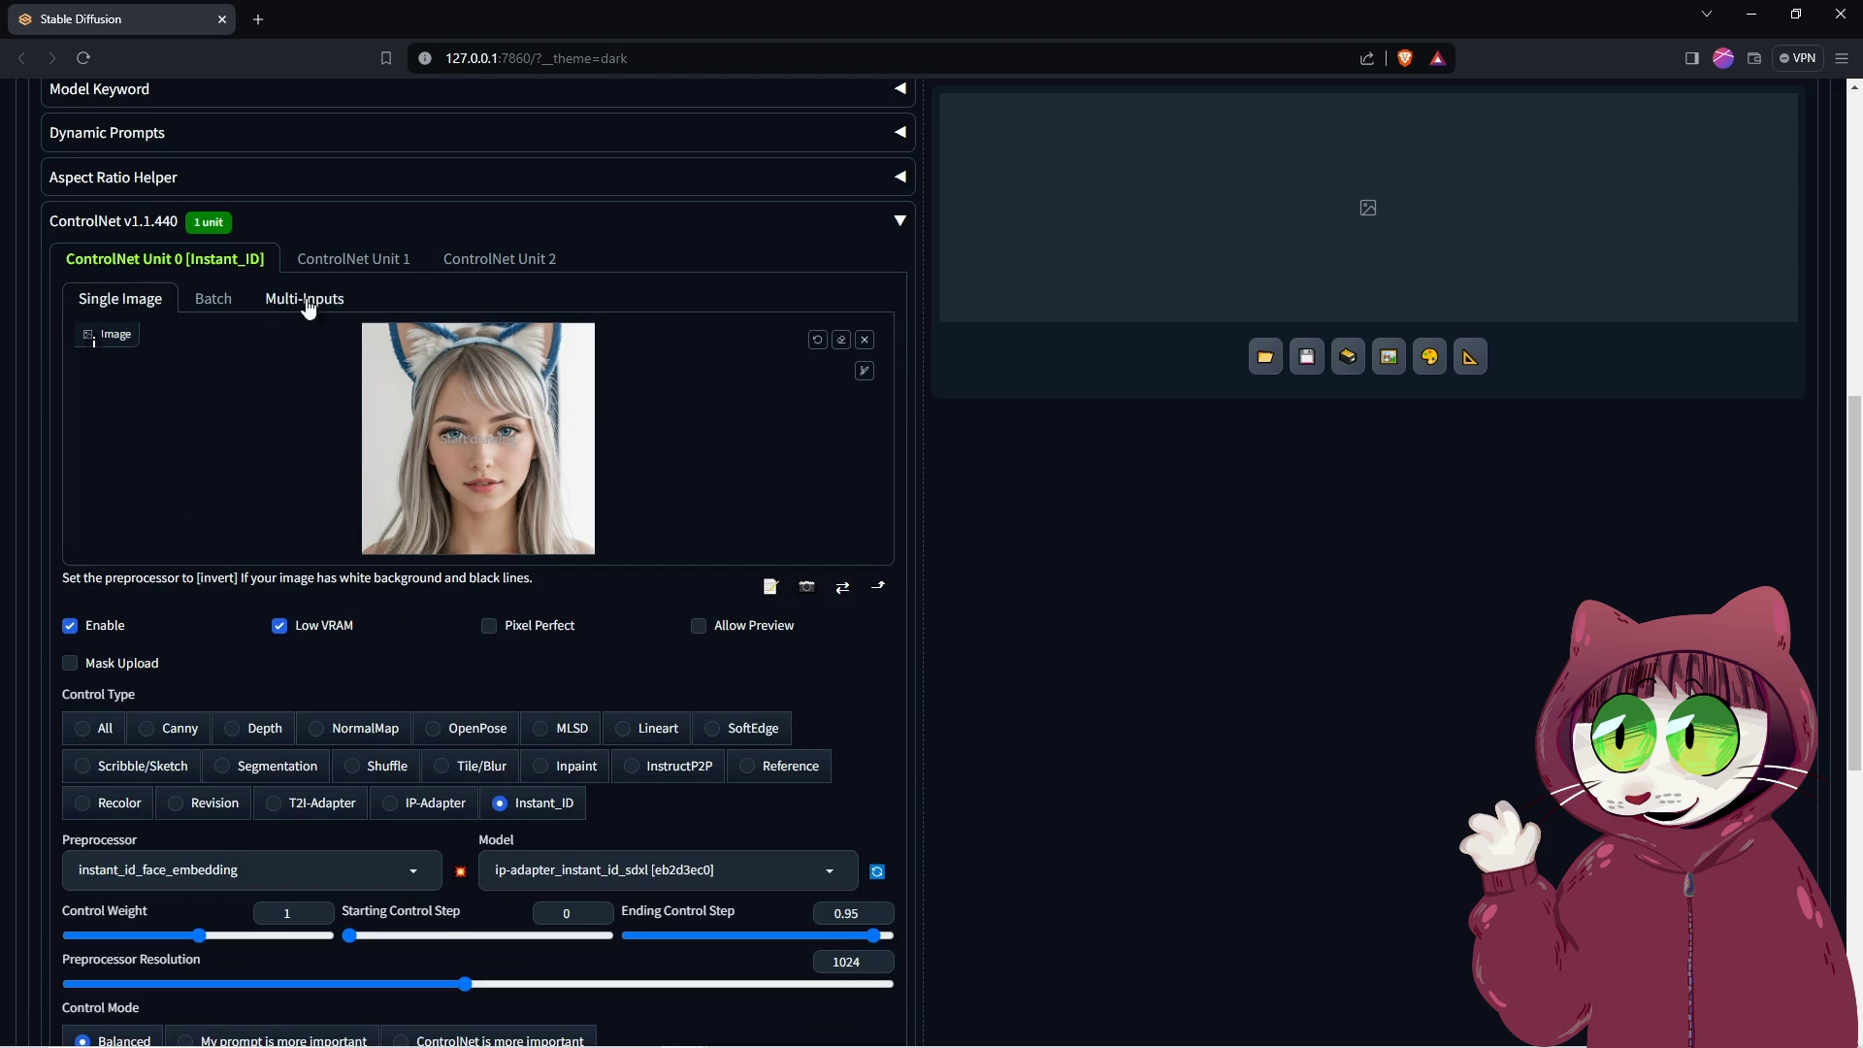
click(356, 262)
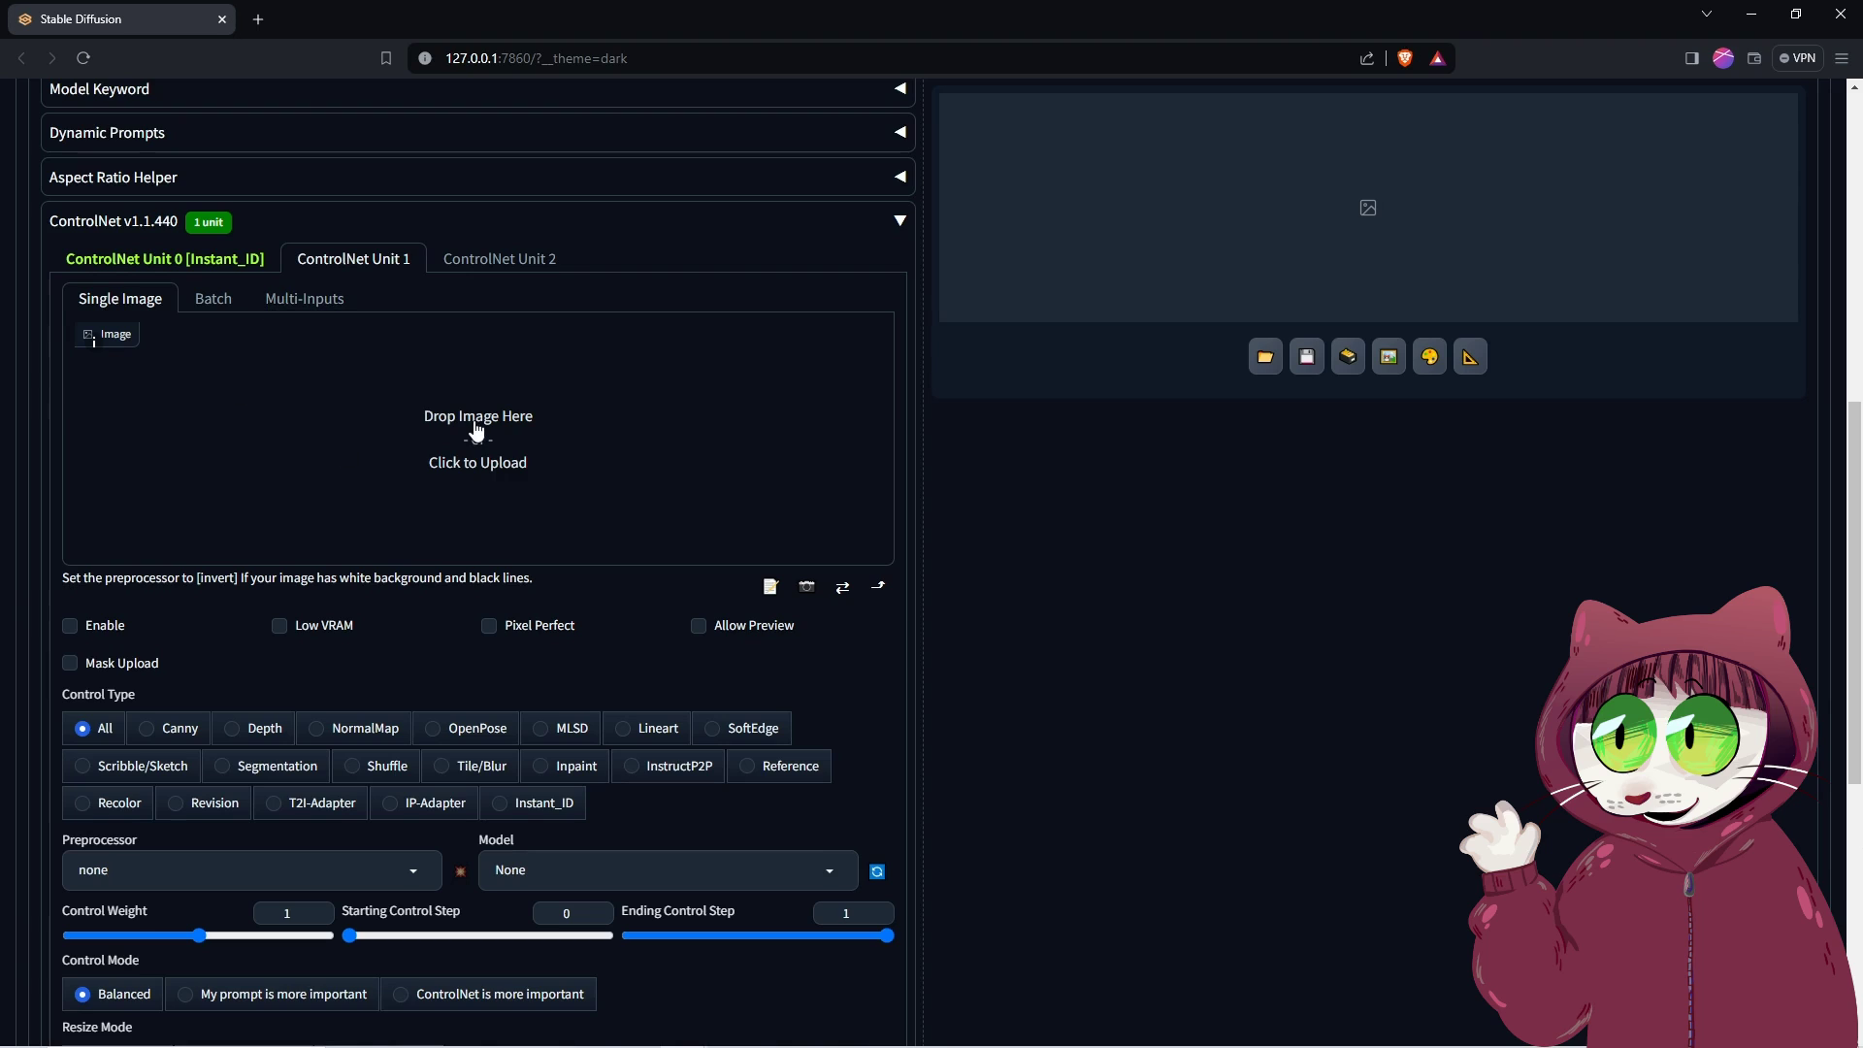
click(71, 626)
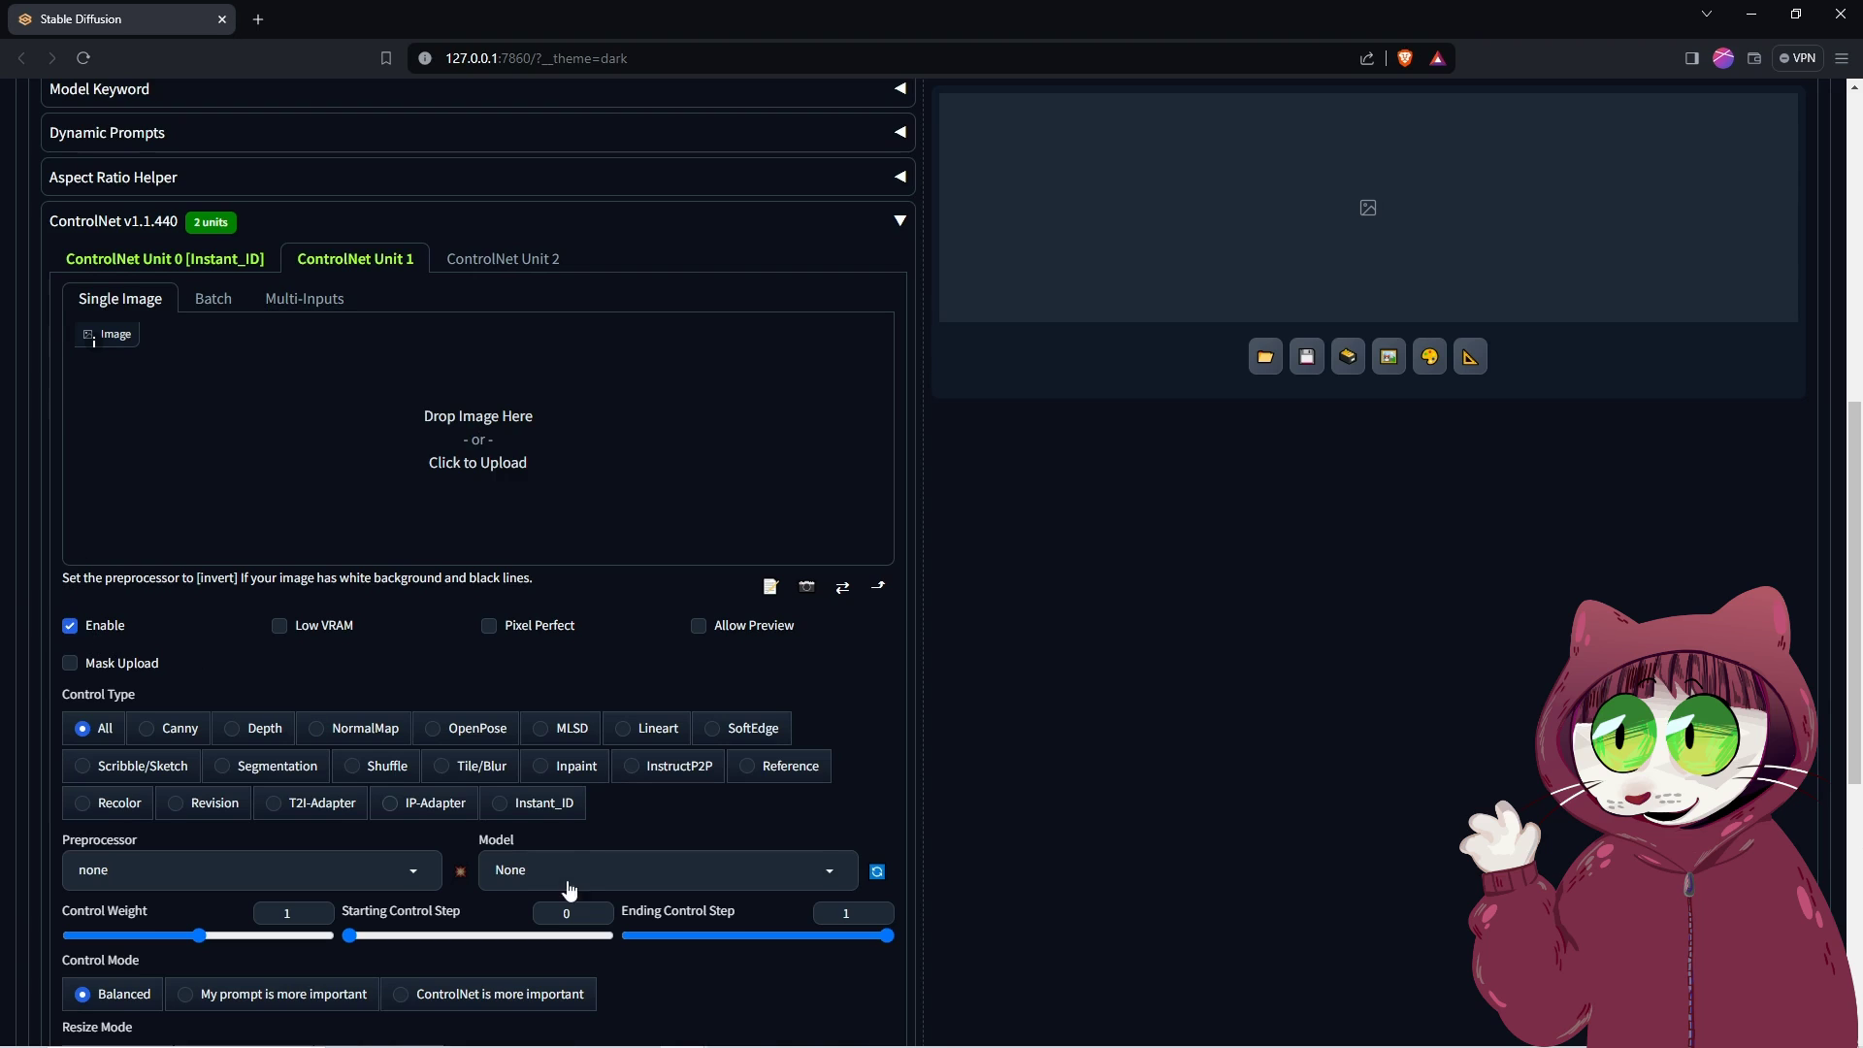
click(548, 805)
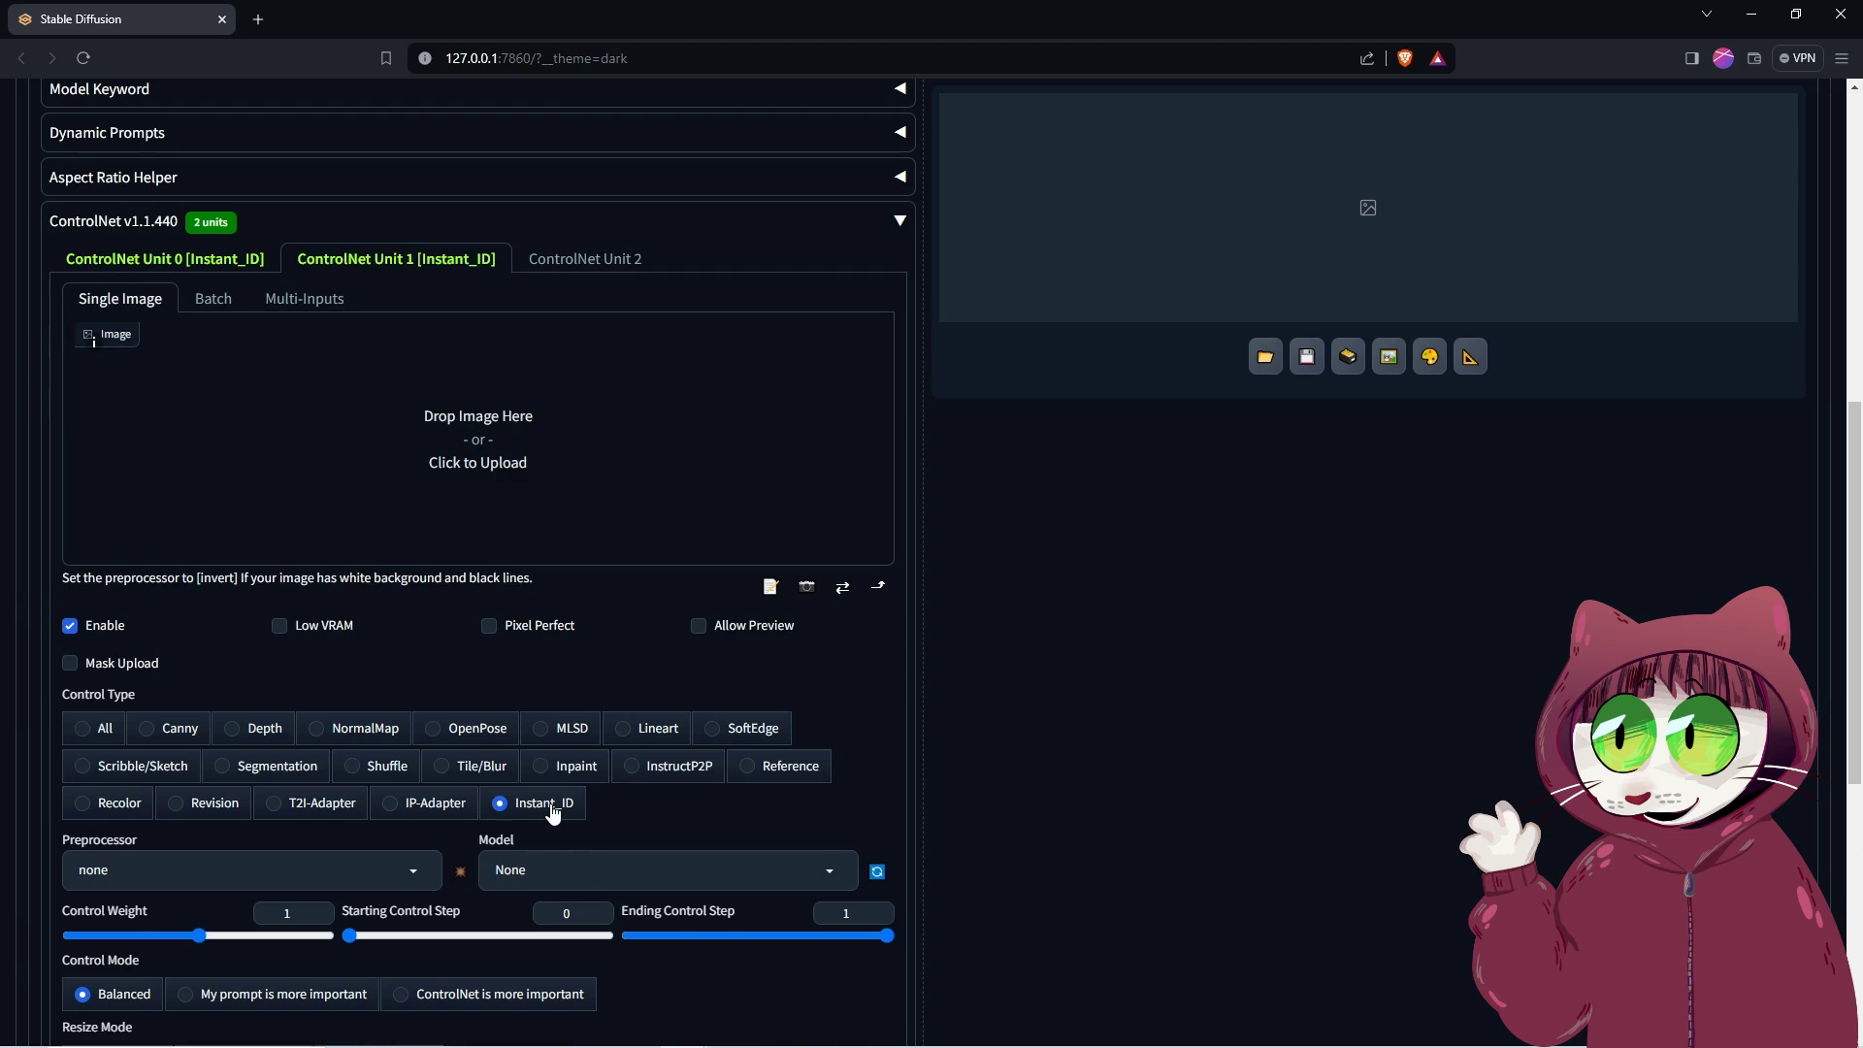
click(413, 870)
click(163, 836)
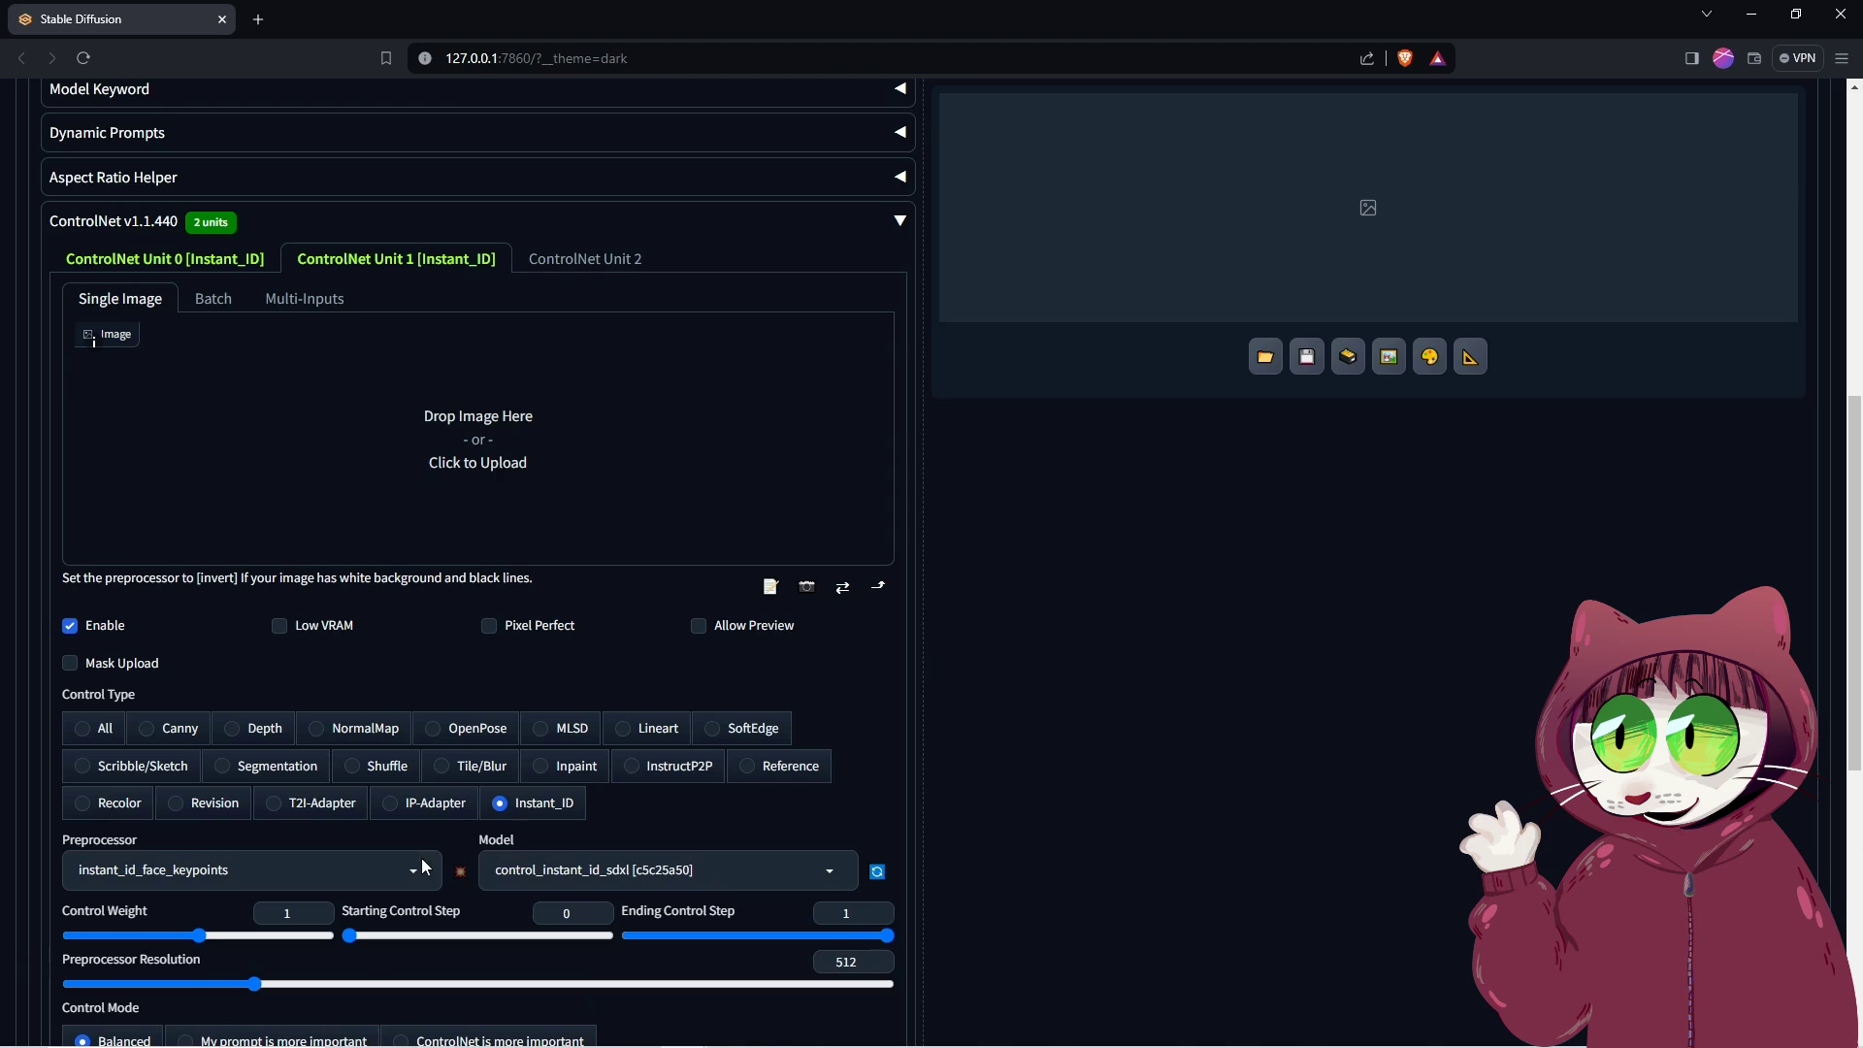
double_click(820, 962)
text(1024)
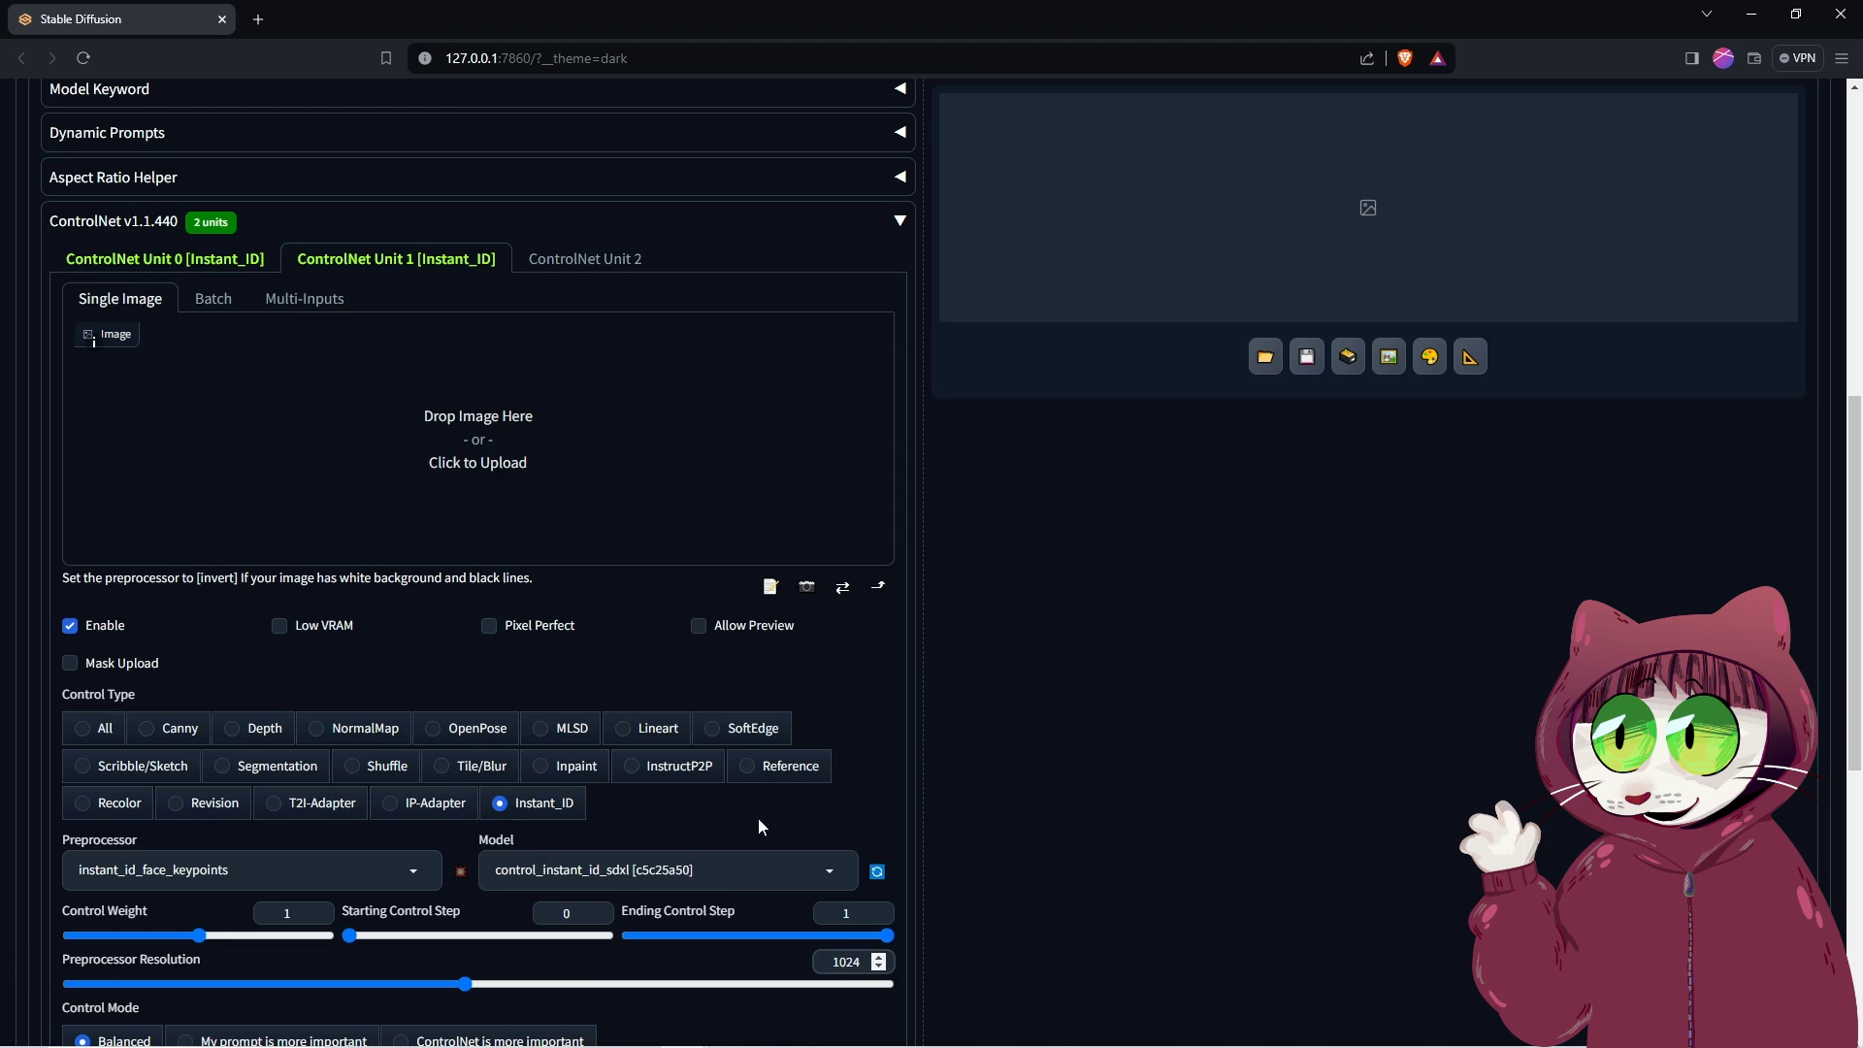
Step: Upload the bedroom pose photo 00009-1999780138.png into Unit 1's image area
click(492, 476)
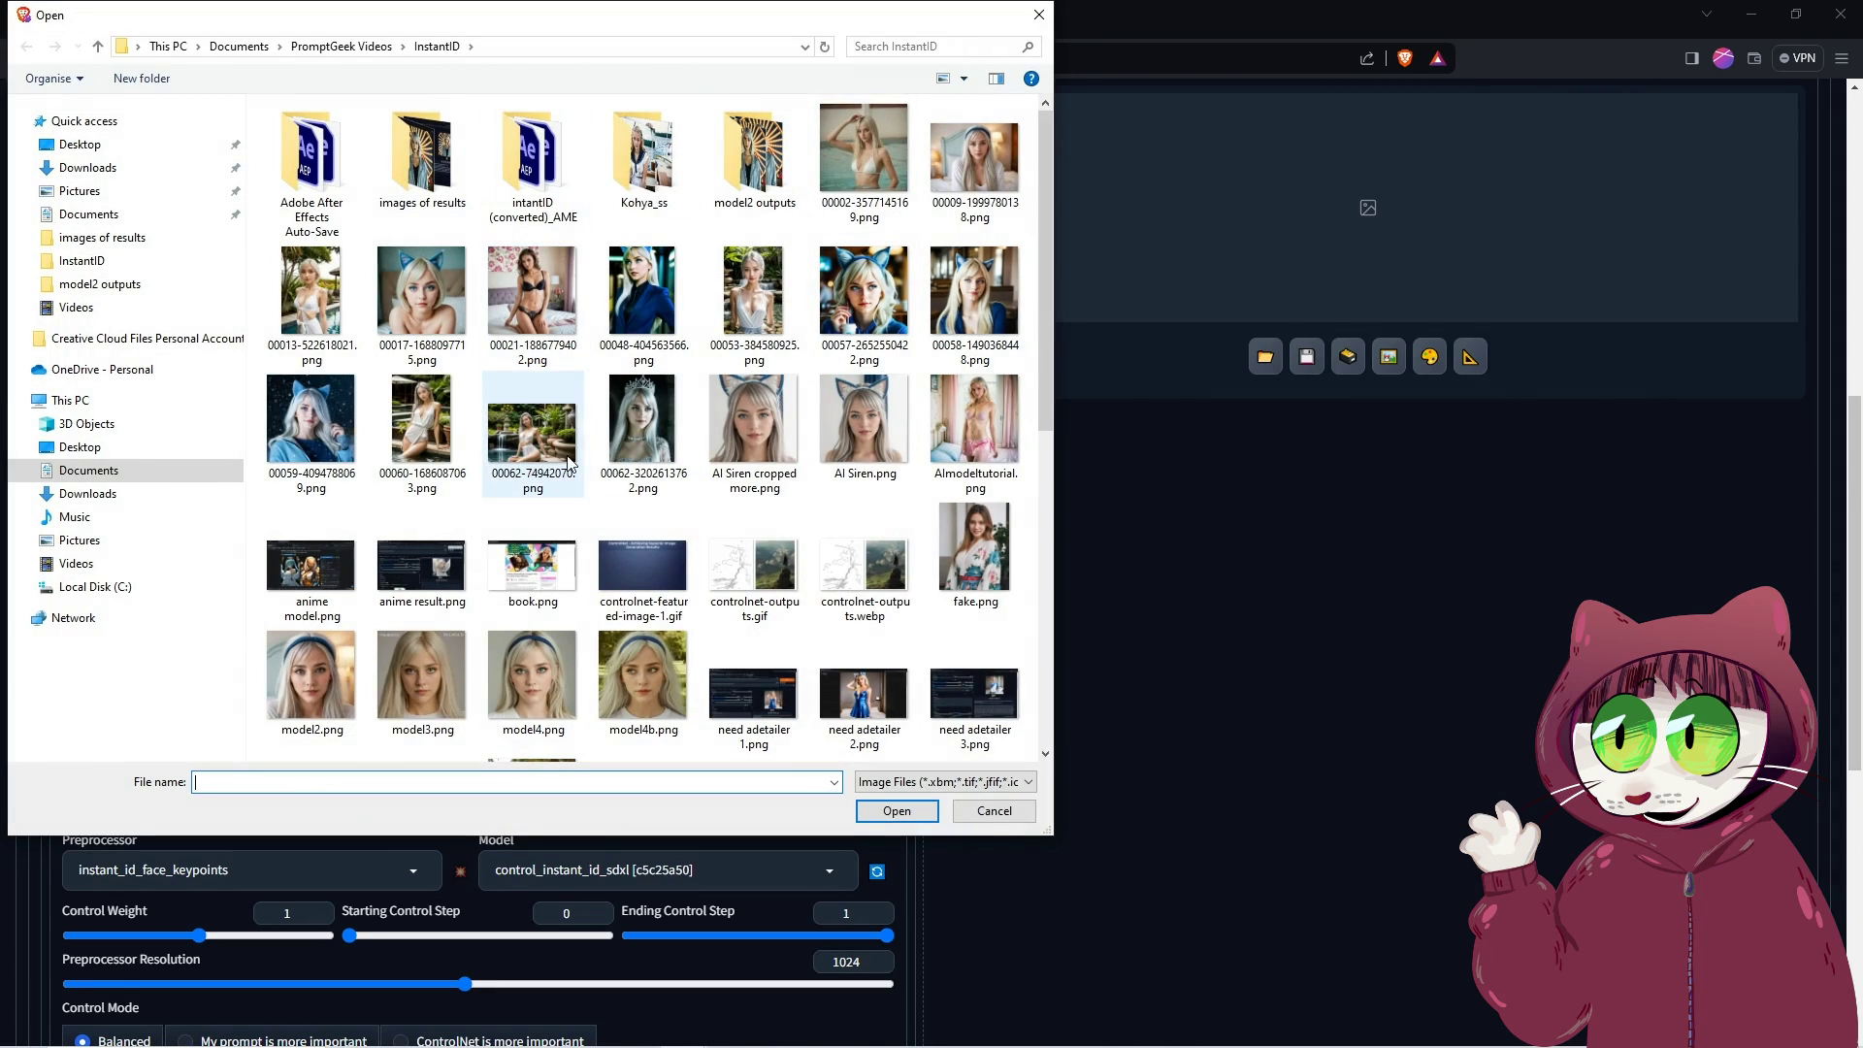
click(320, 438)
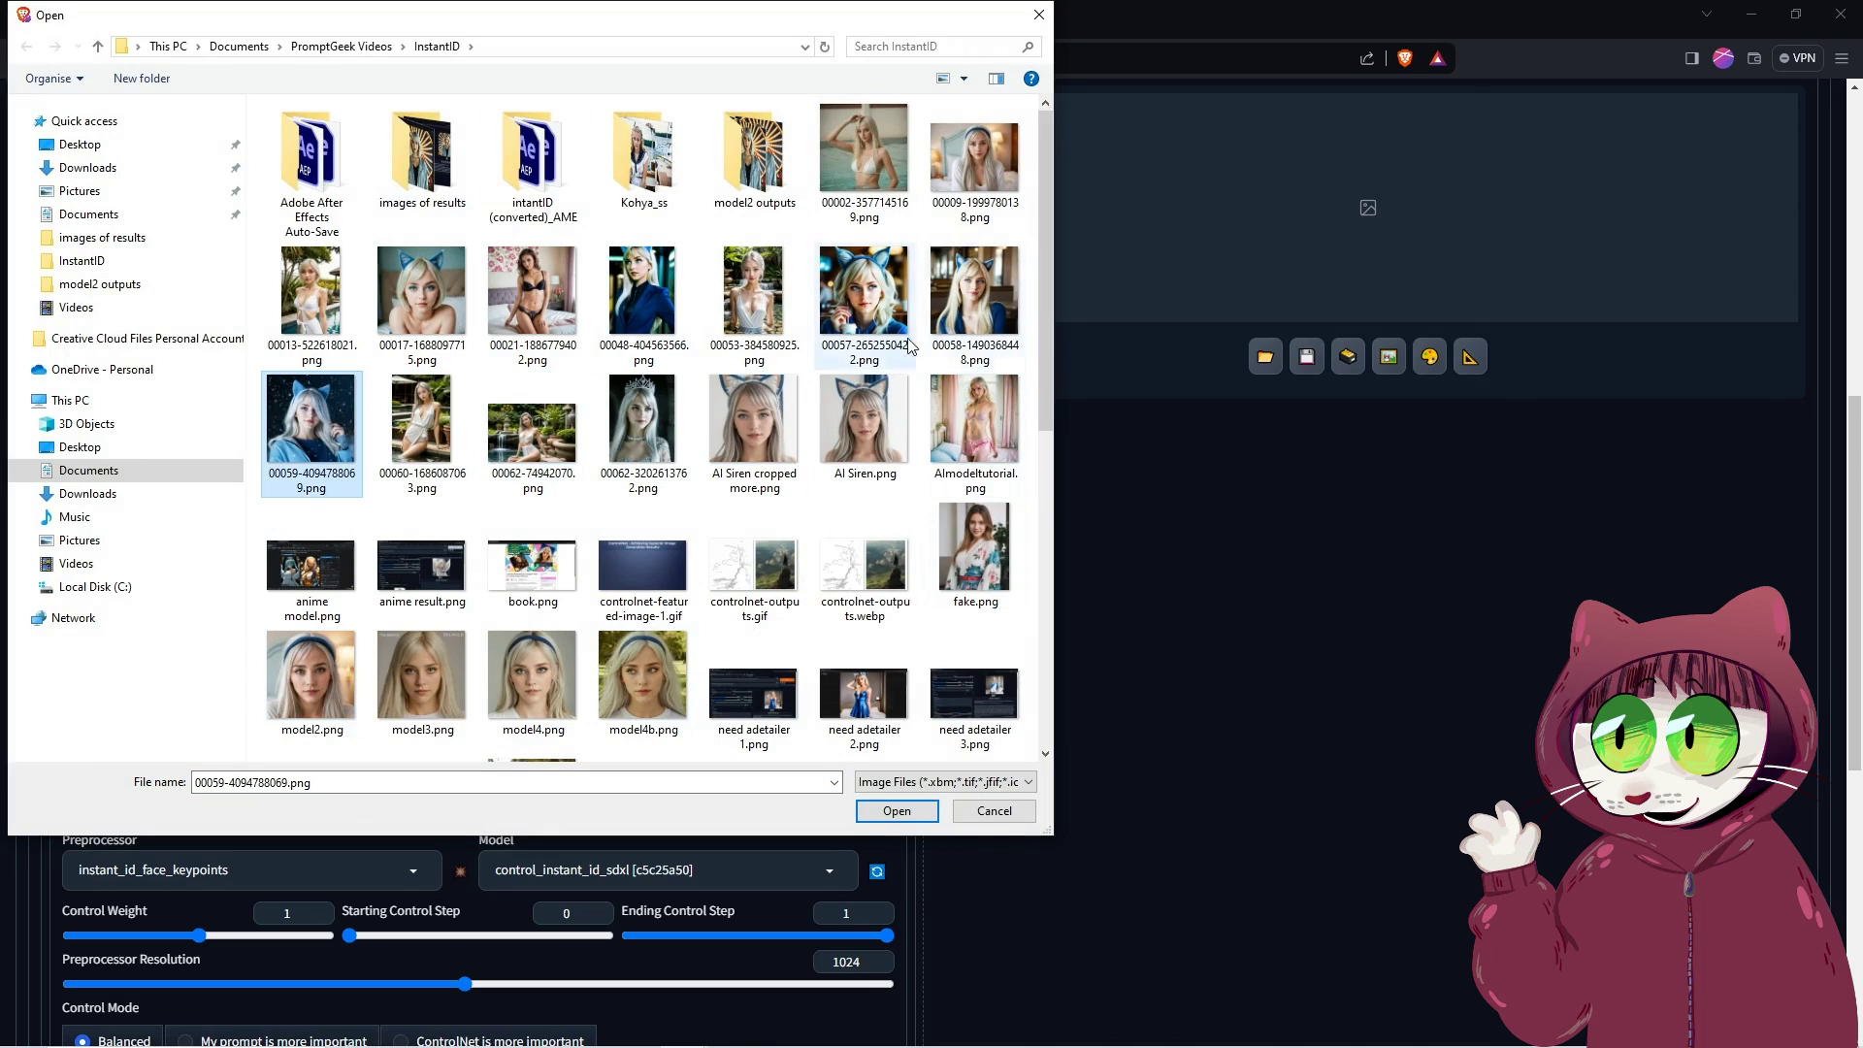
click(974, 160)
click(912, 814)
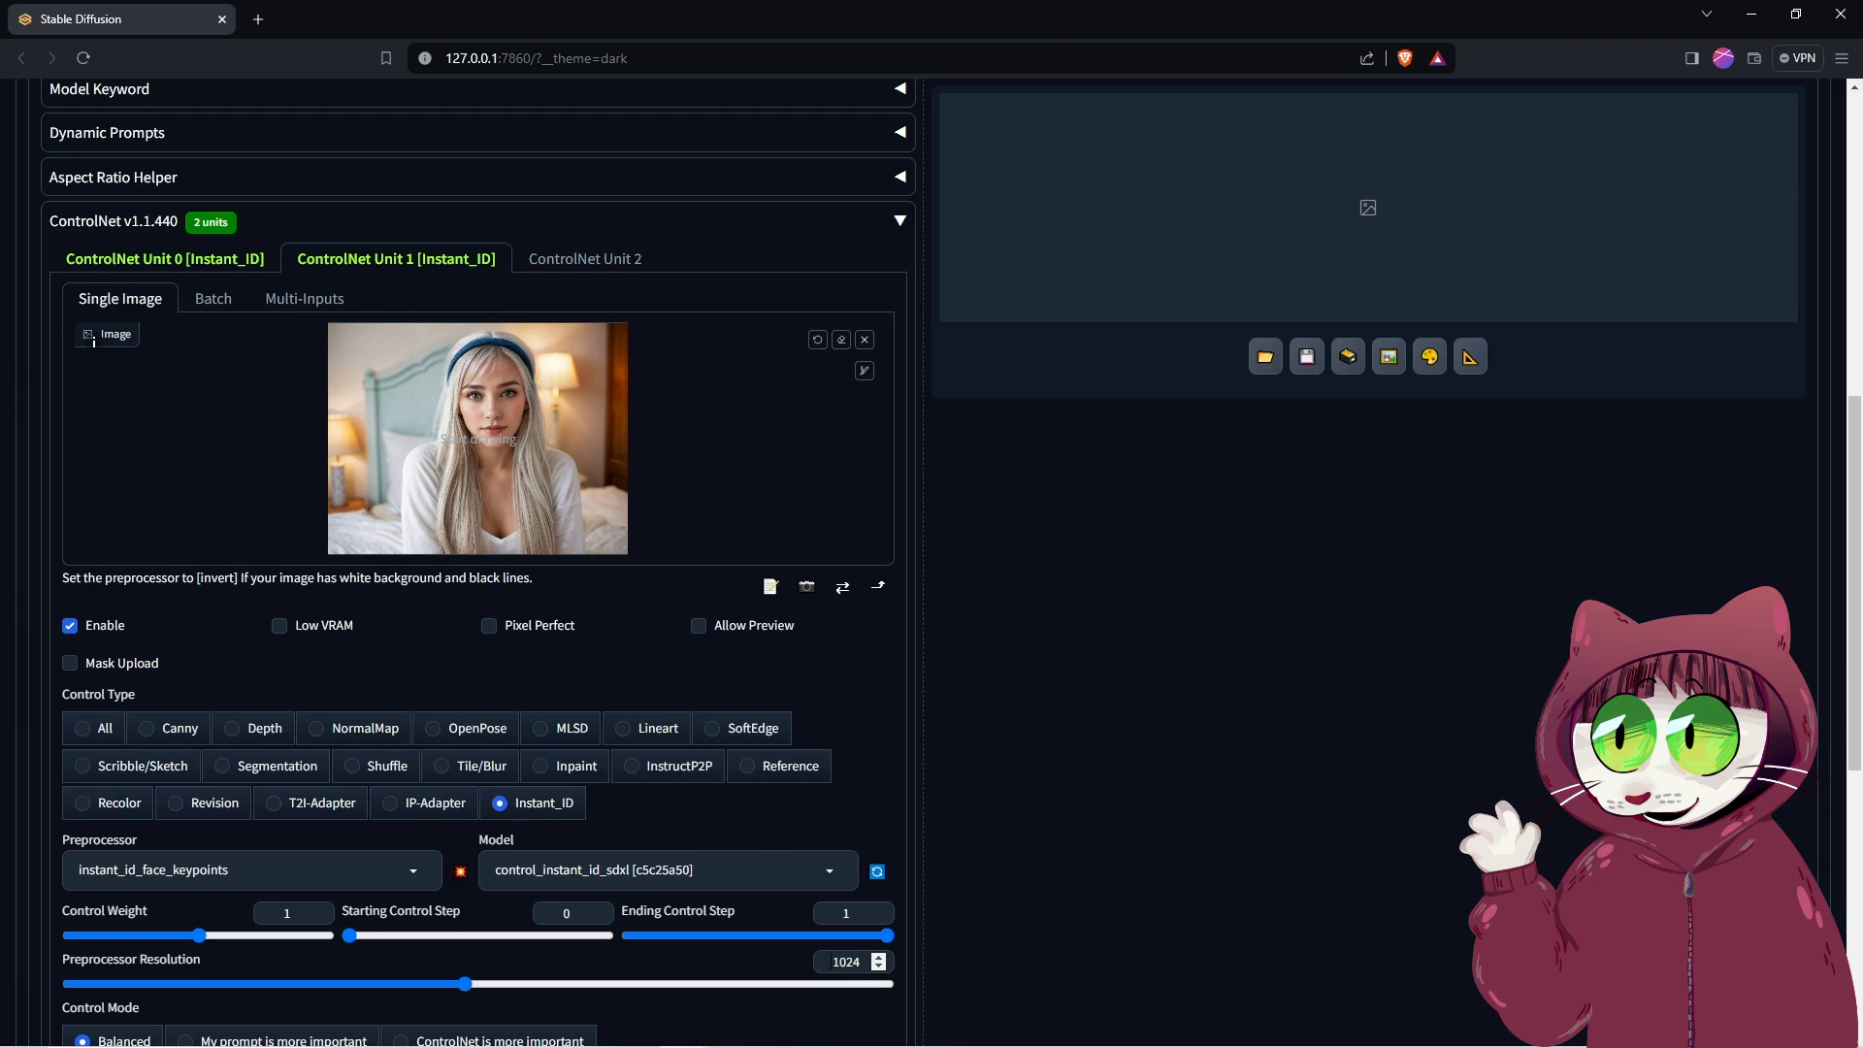
Step: Set CFG Scale to 3, leaving the prompt and checkpoint unchanged
double_click(829, 962)
scroll(842, 704, up, 8)
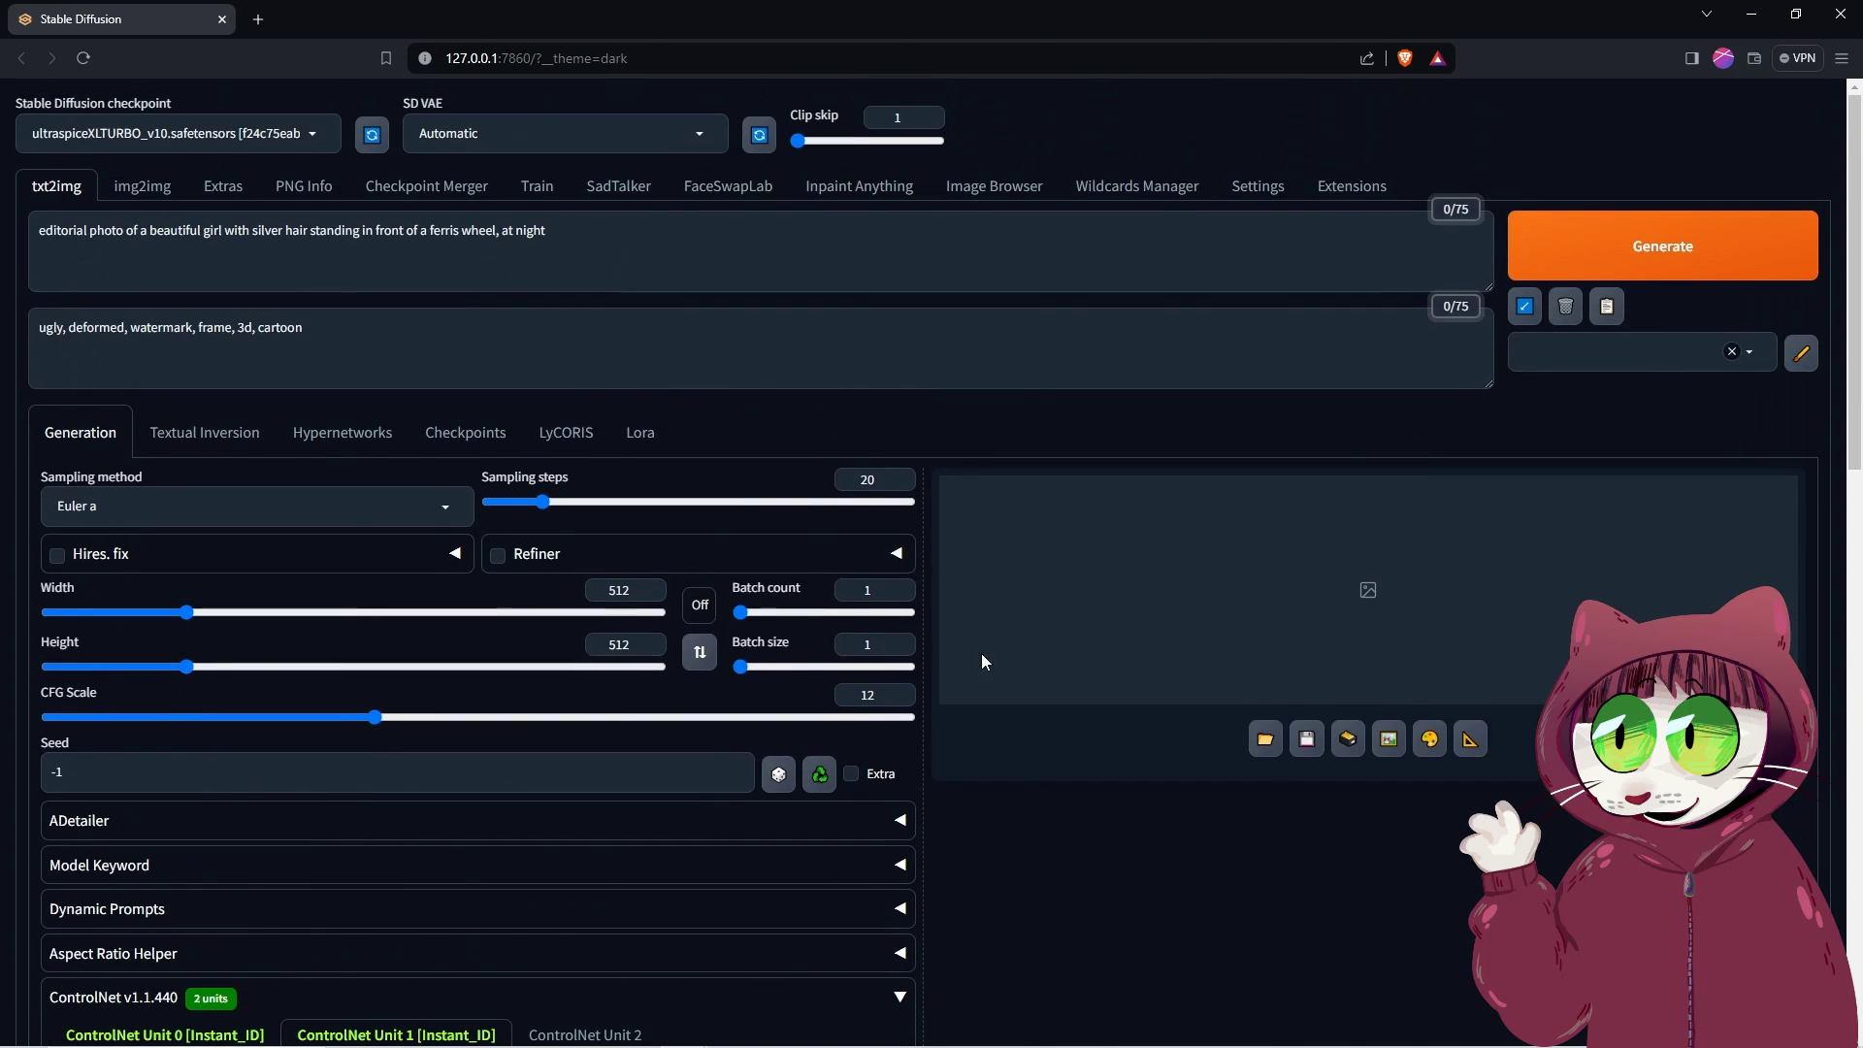
double_click(867, 694)
text(3)
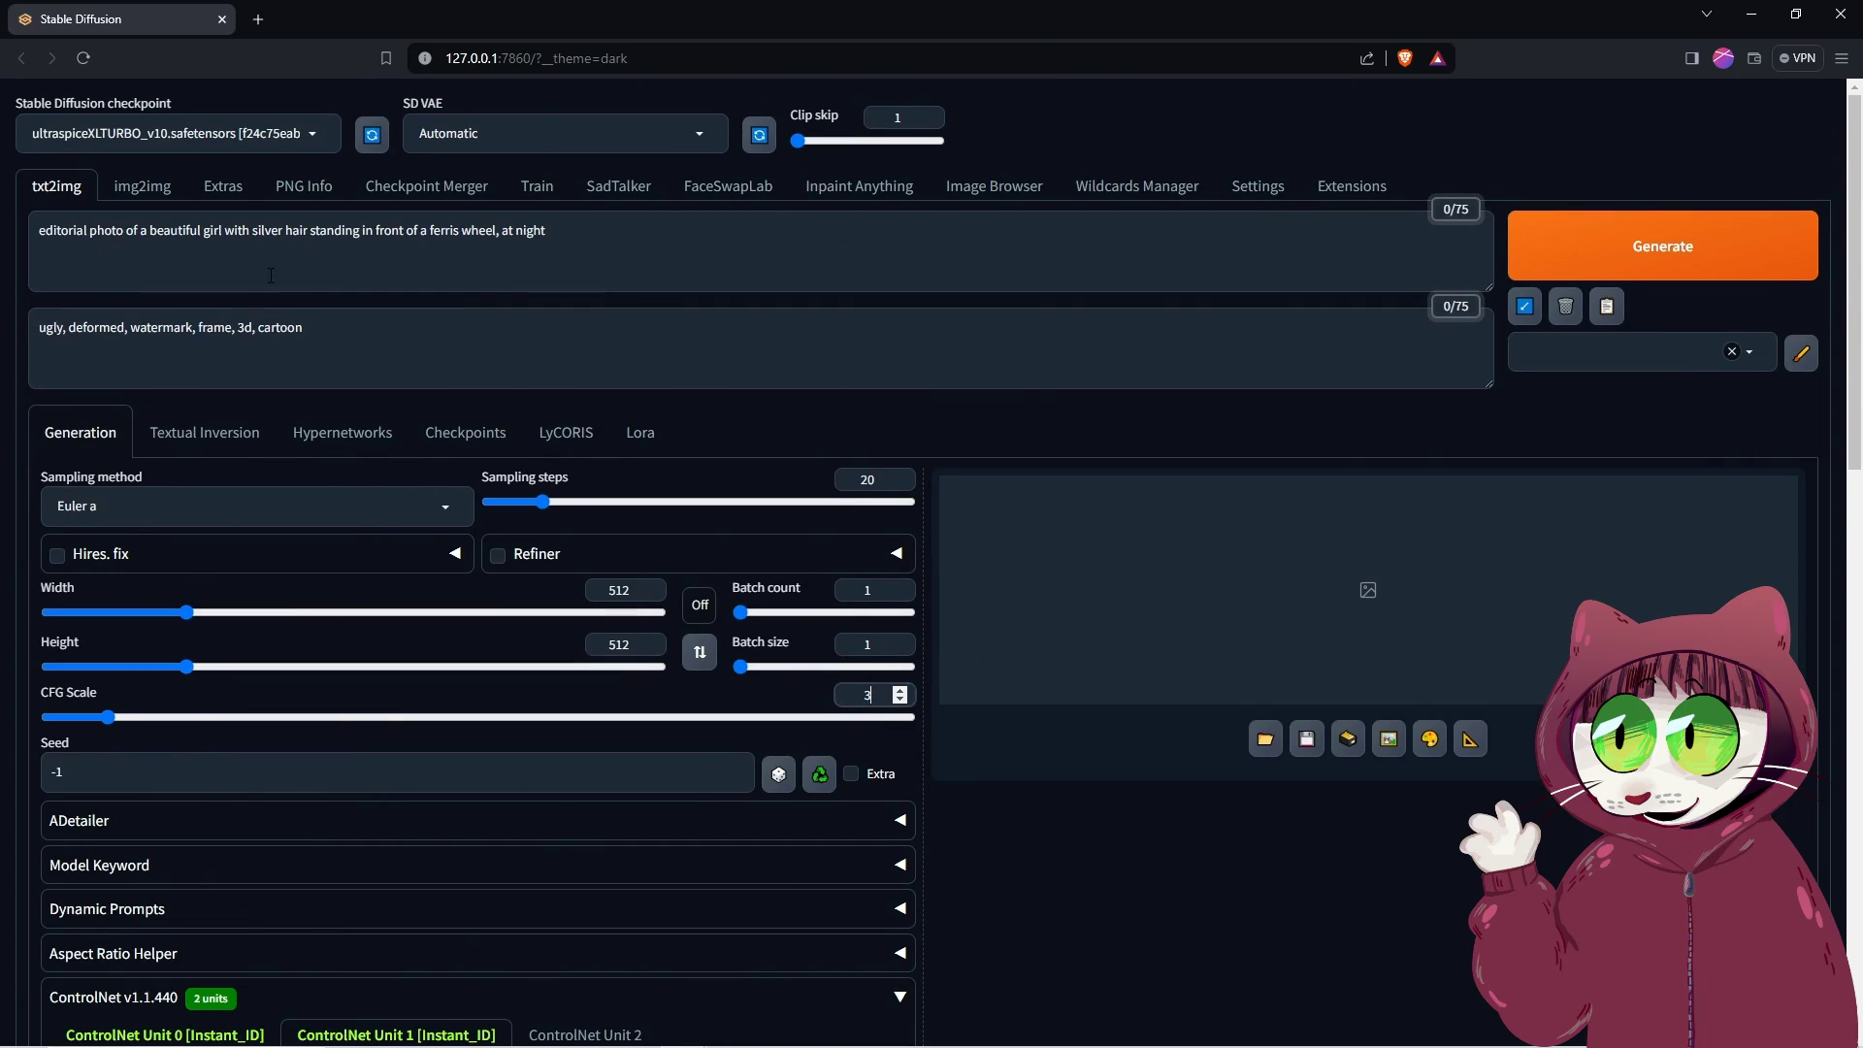
drag(549, 230, 3, 230)
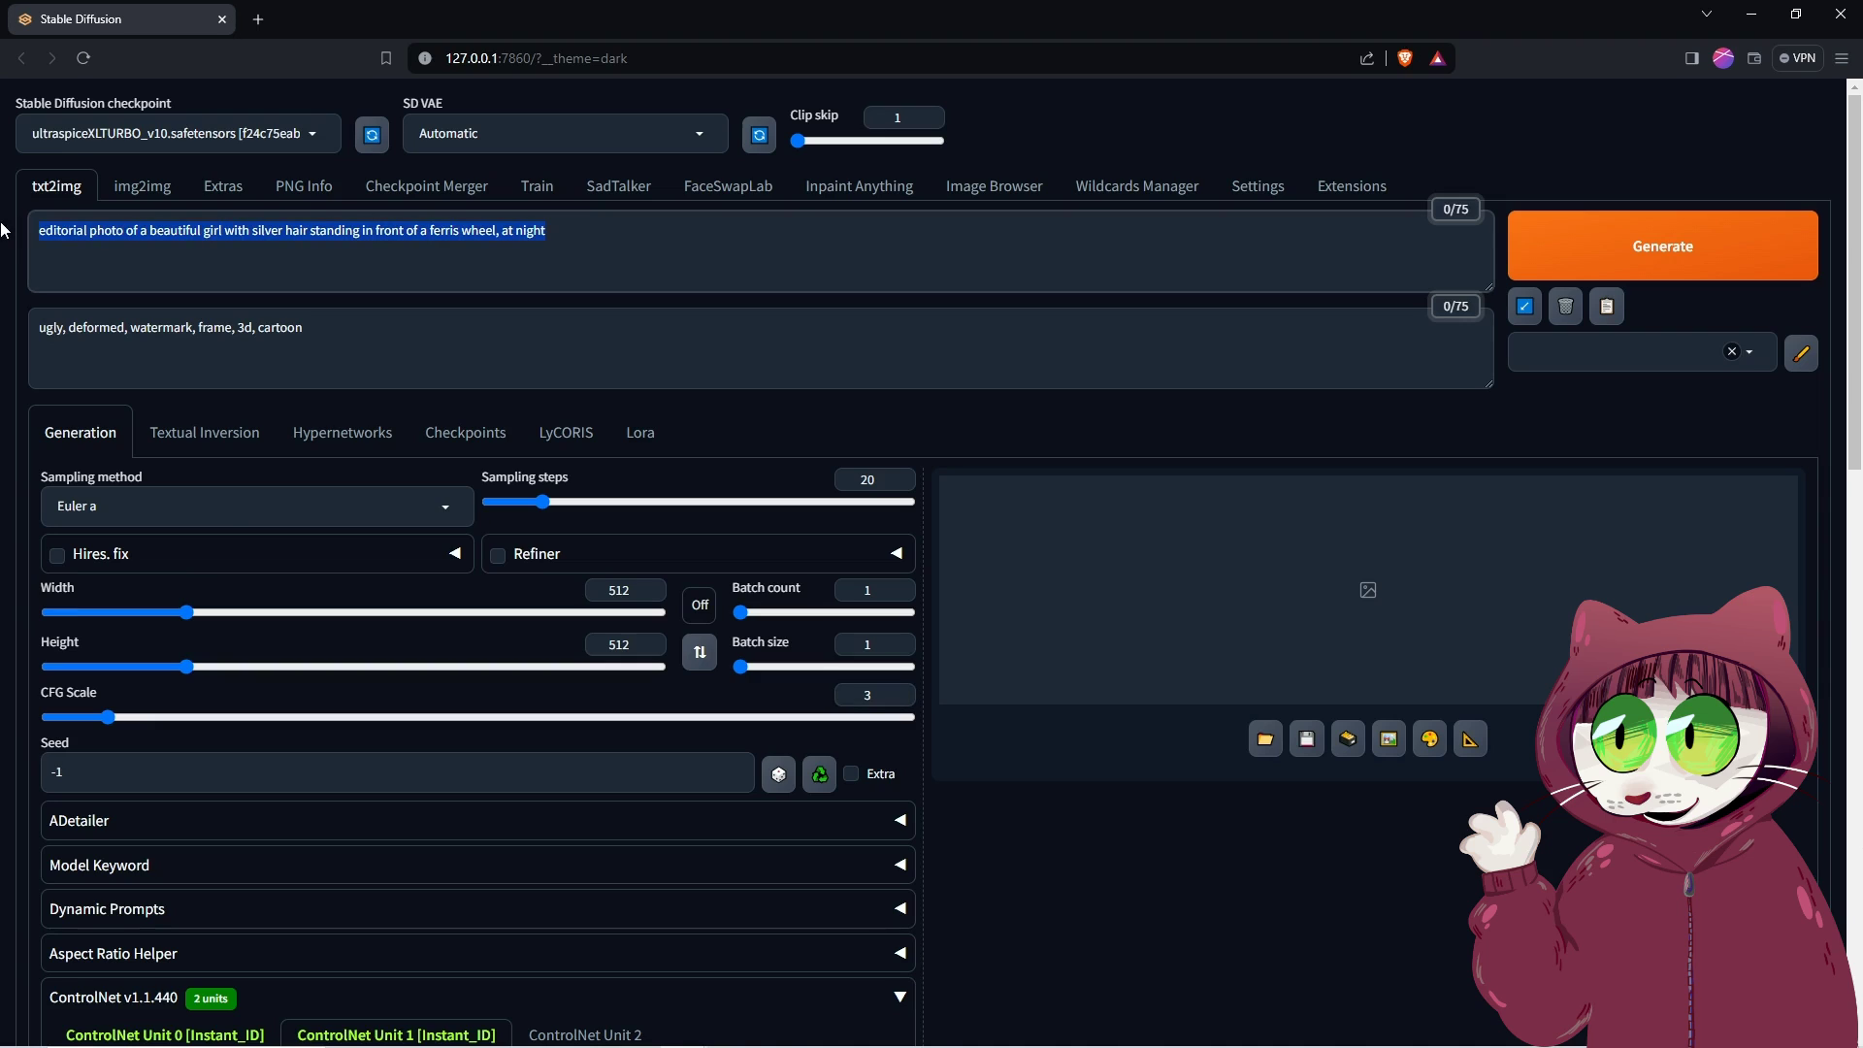
click(633, 248)
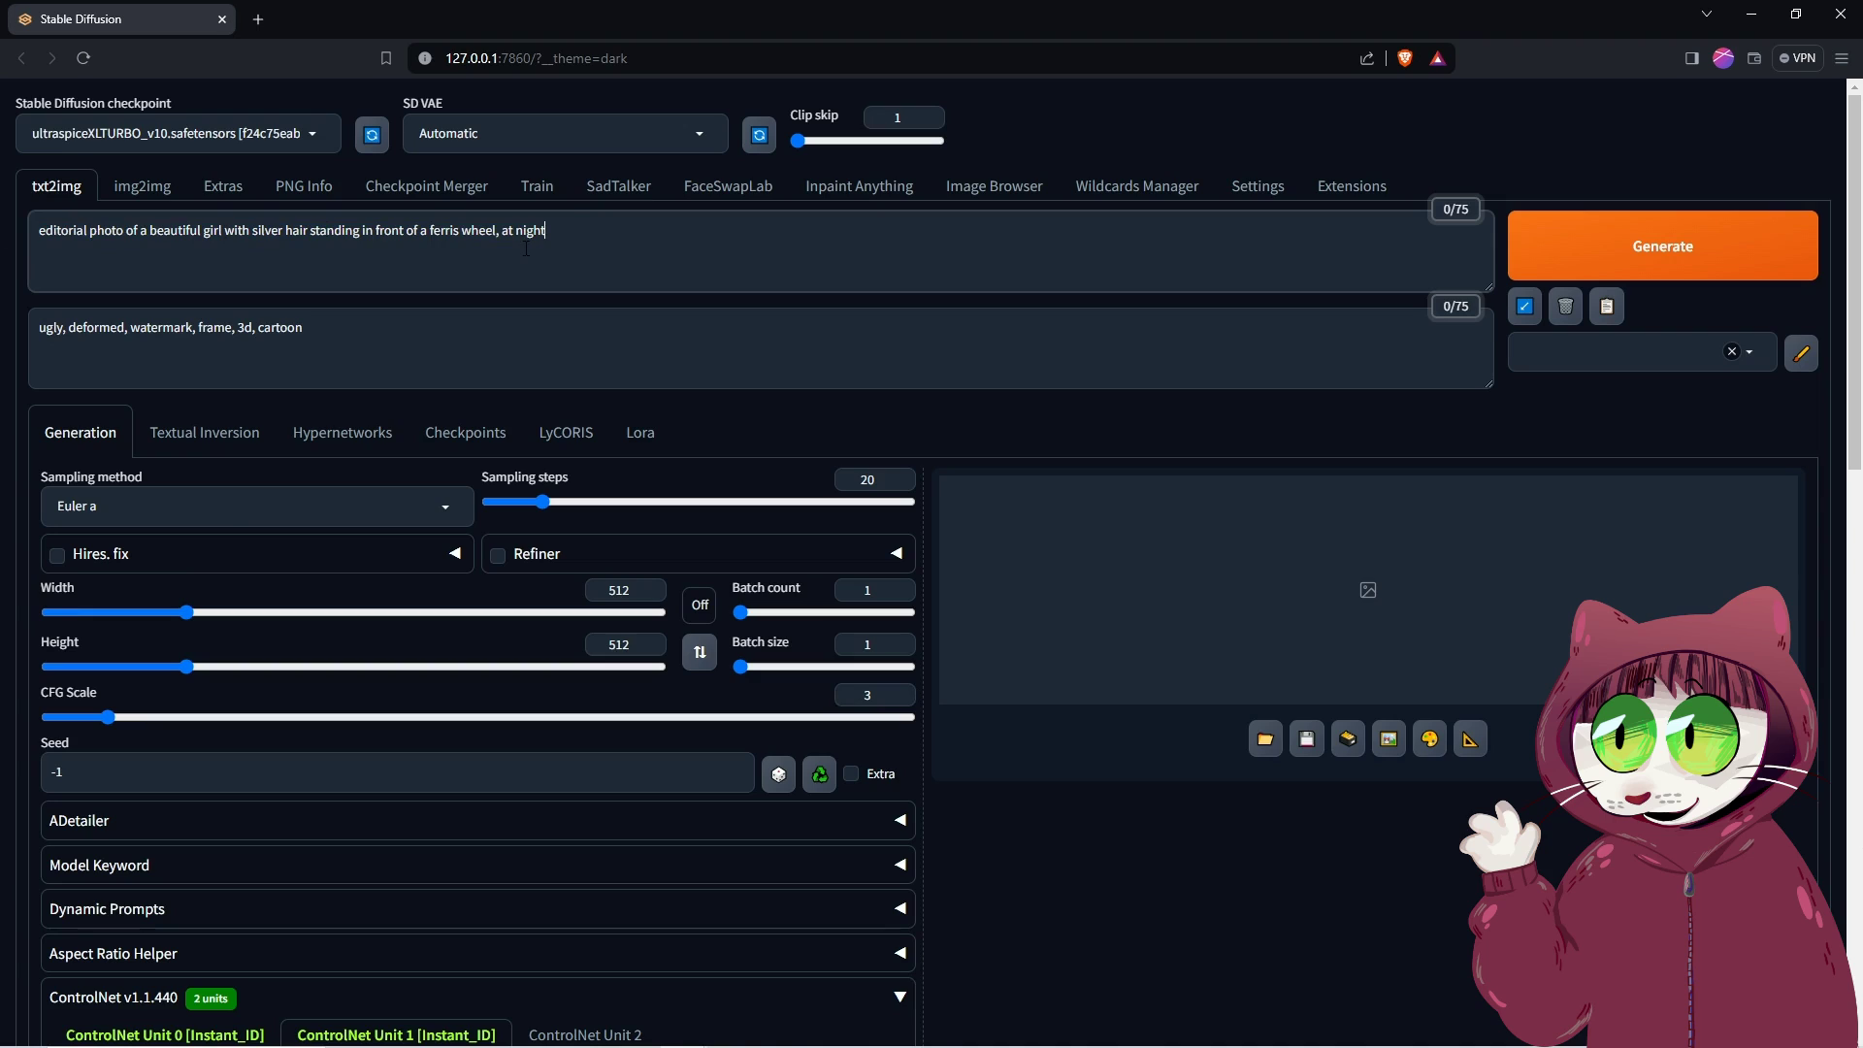
click(314, 134)
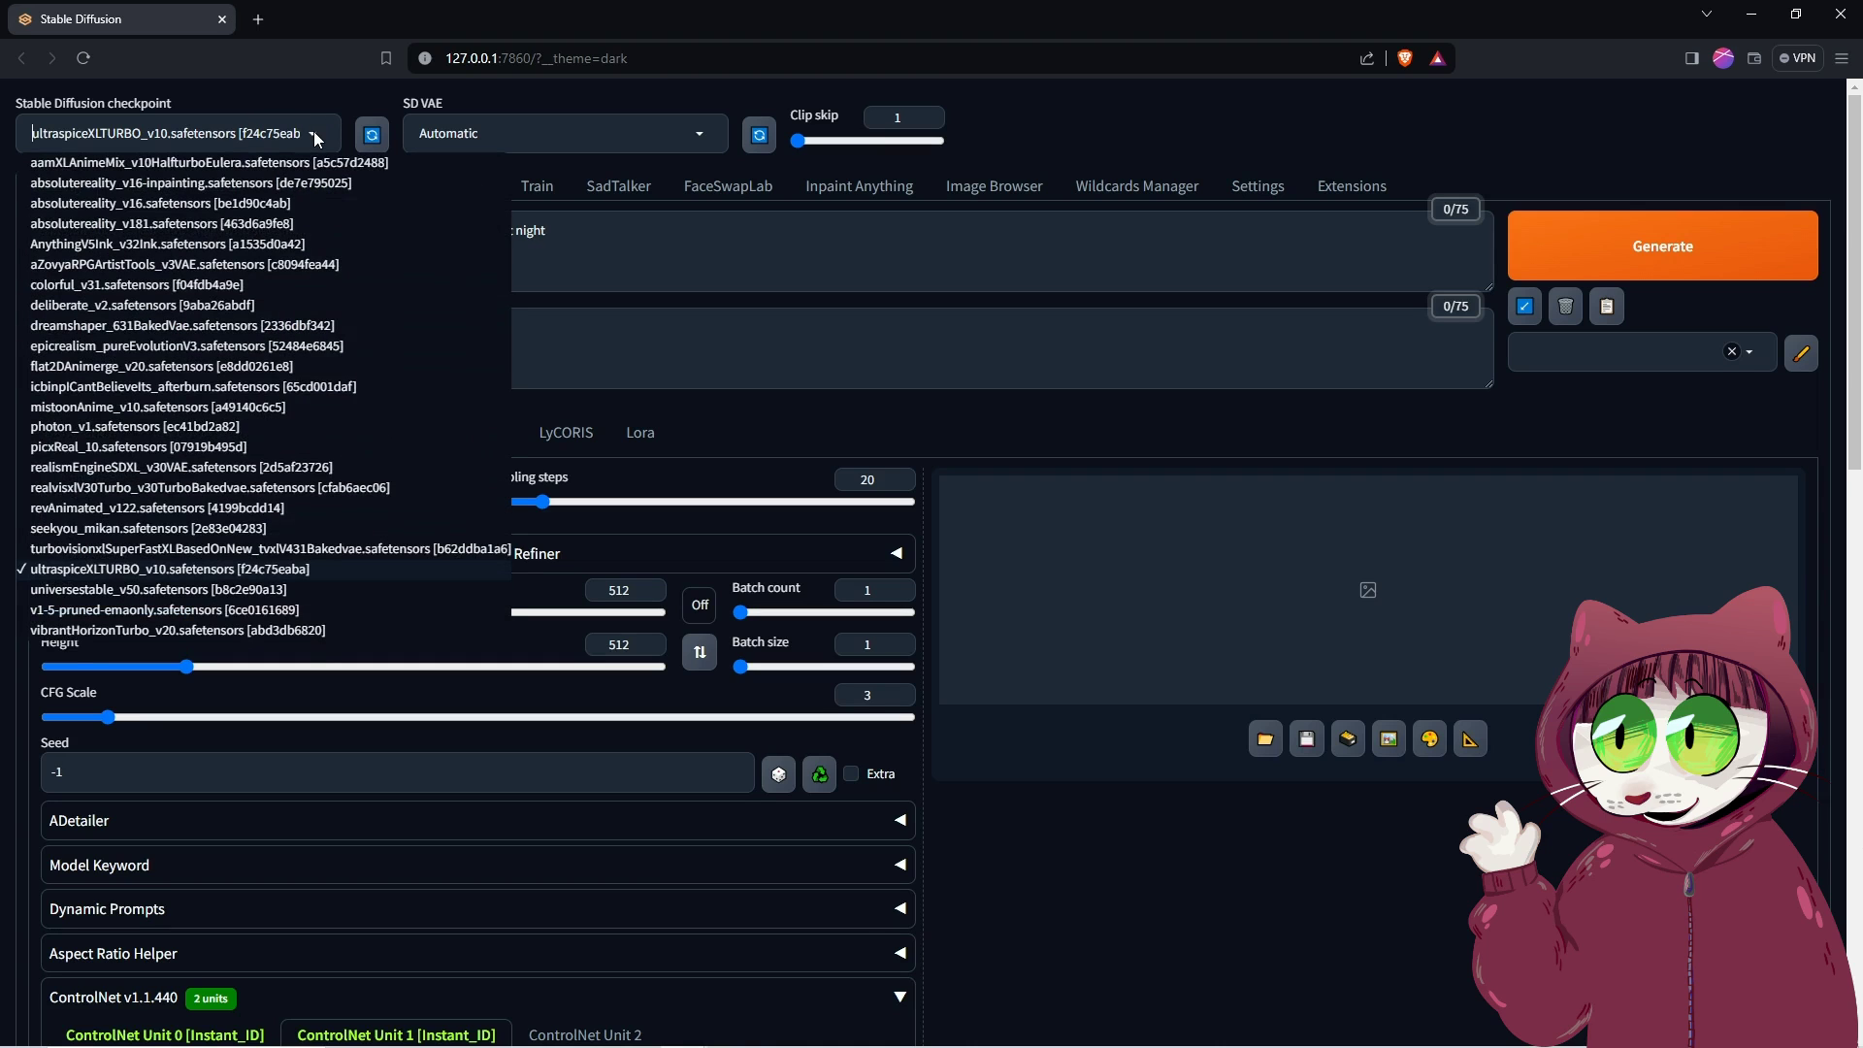
click(170, 569)
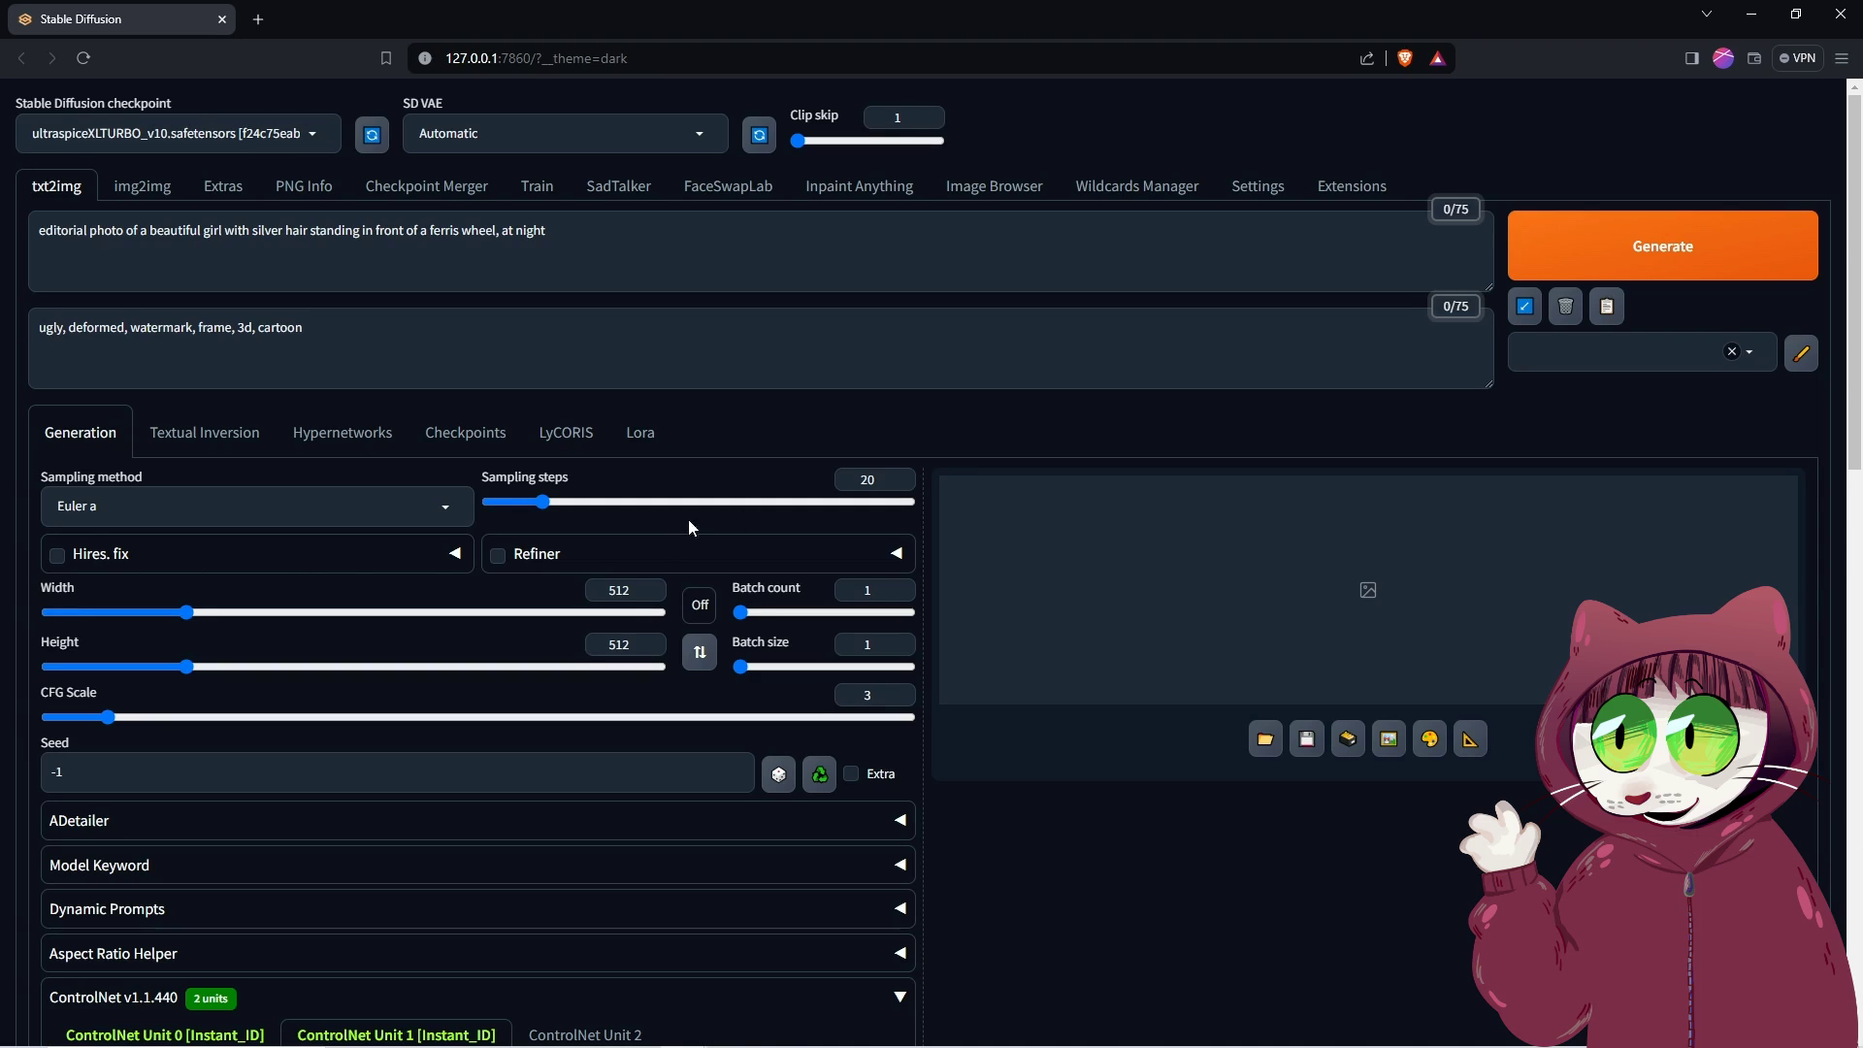
Step: Set 8 sampling steps and a 1000×1000 image size
double_click(879, 480)
text(8)
double_click(597, 591)
text(1000)
double_click(618, 645)
text(1000)
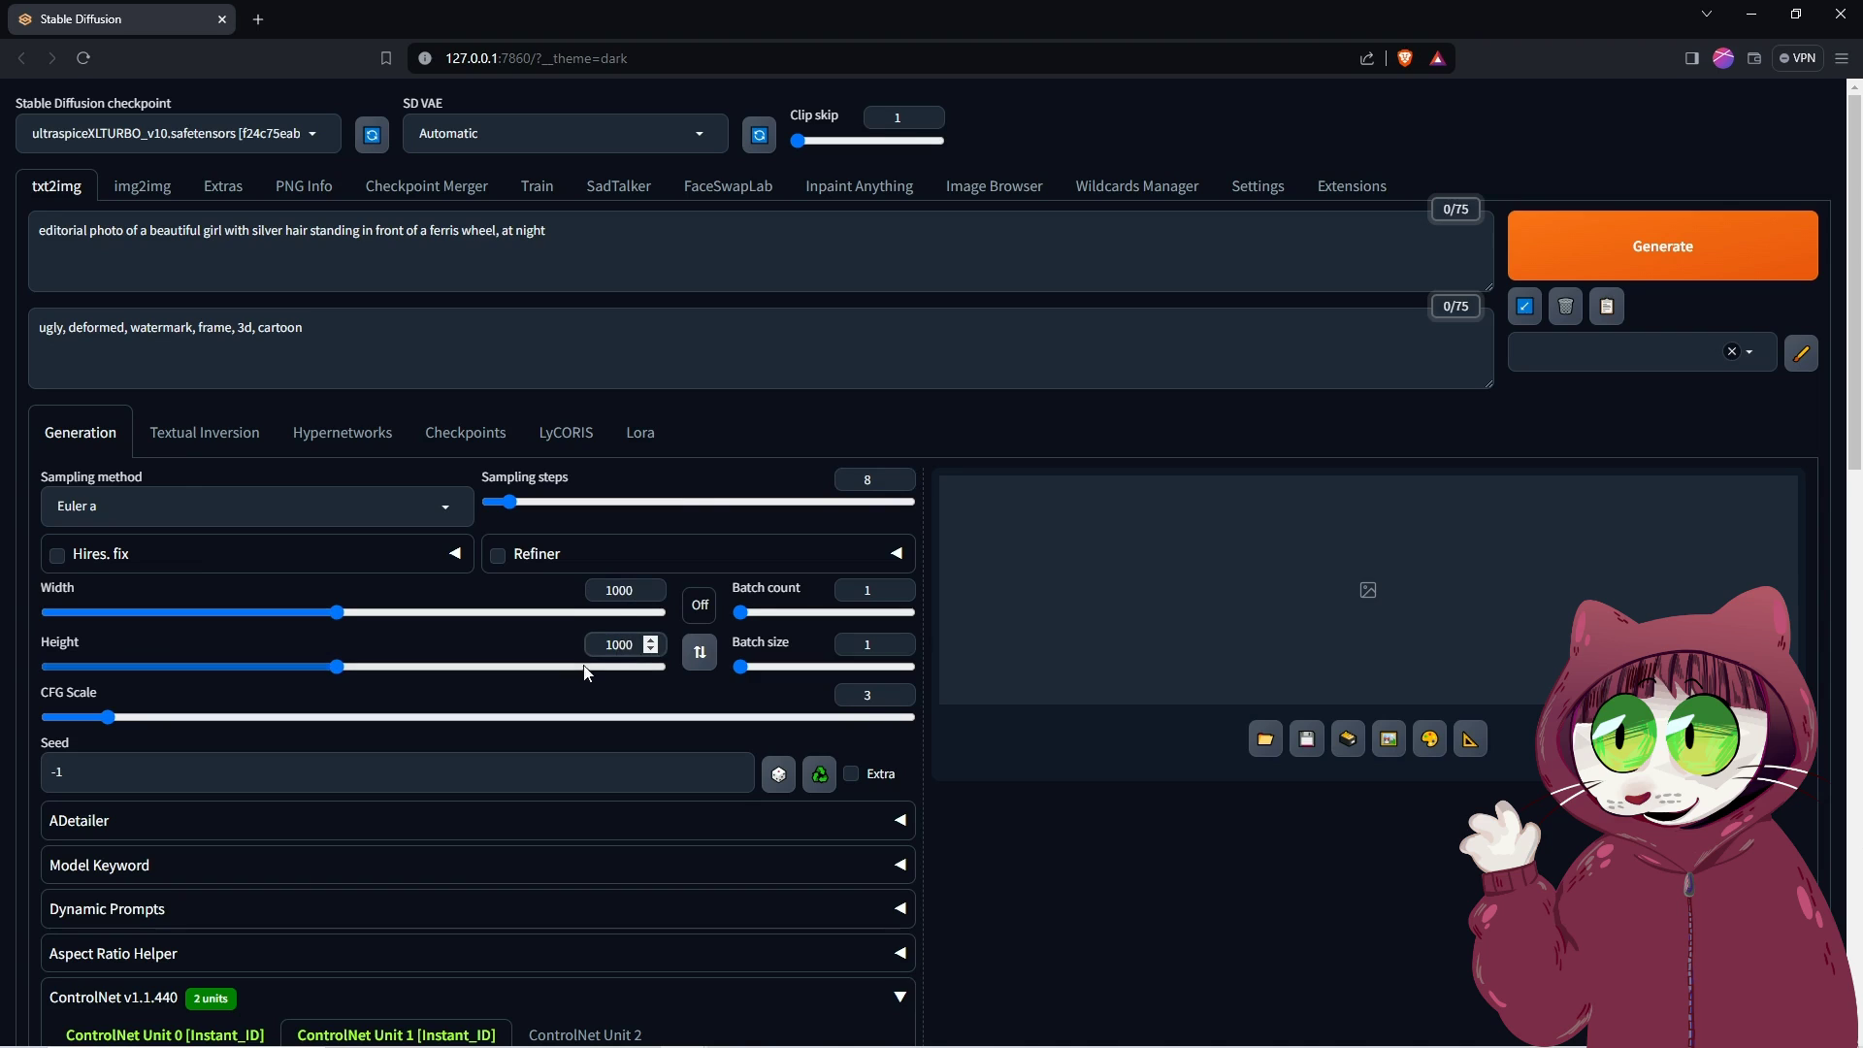
click(567, 679)
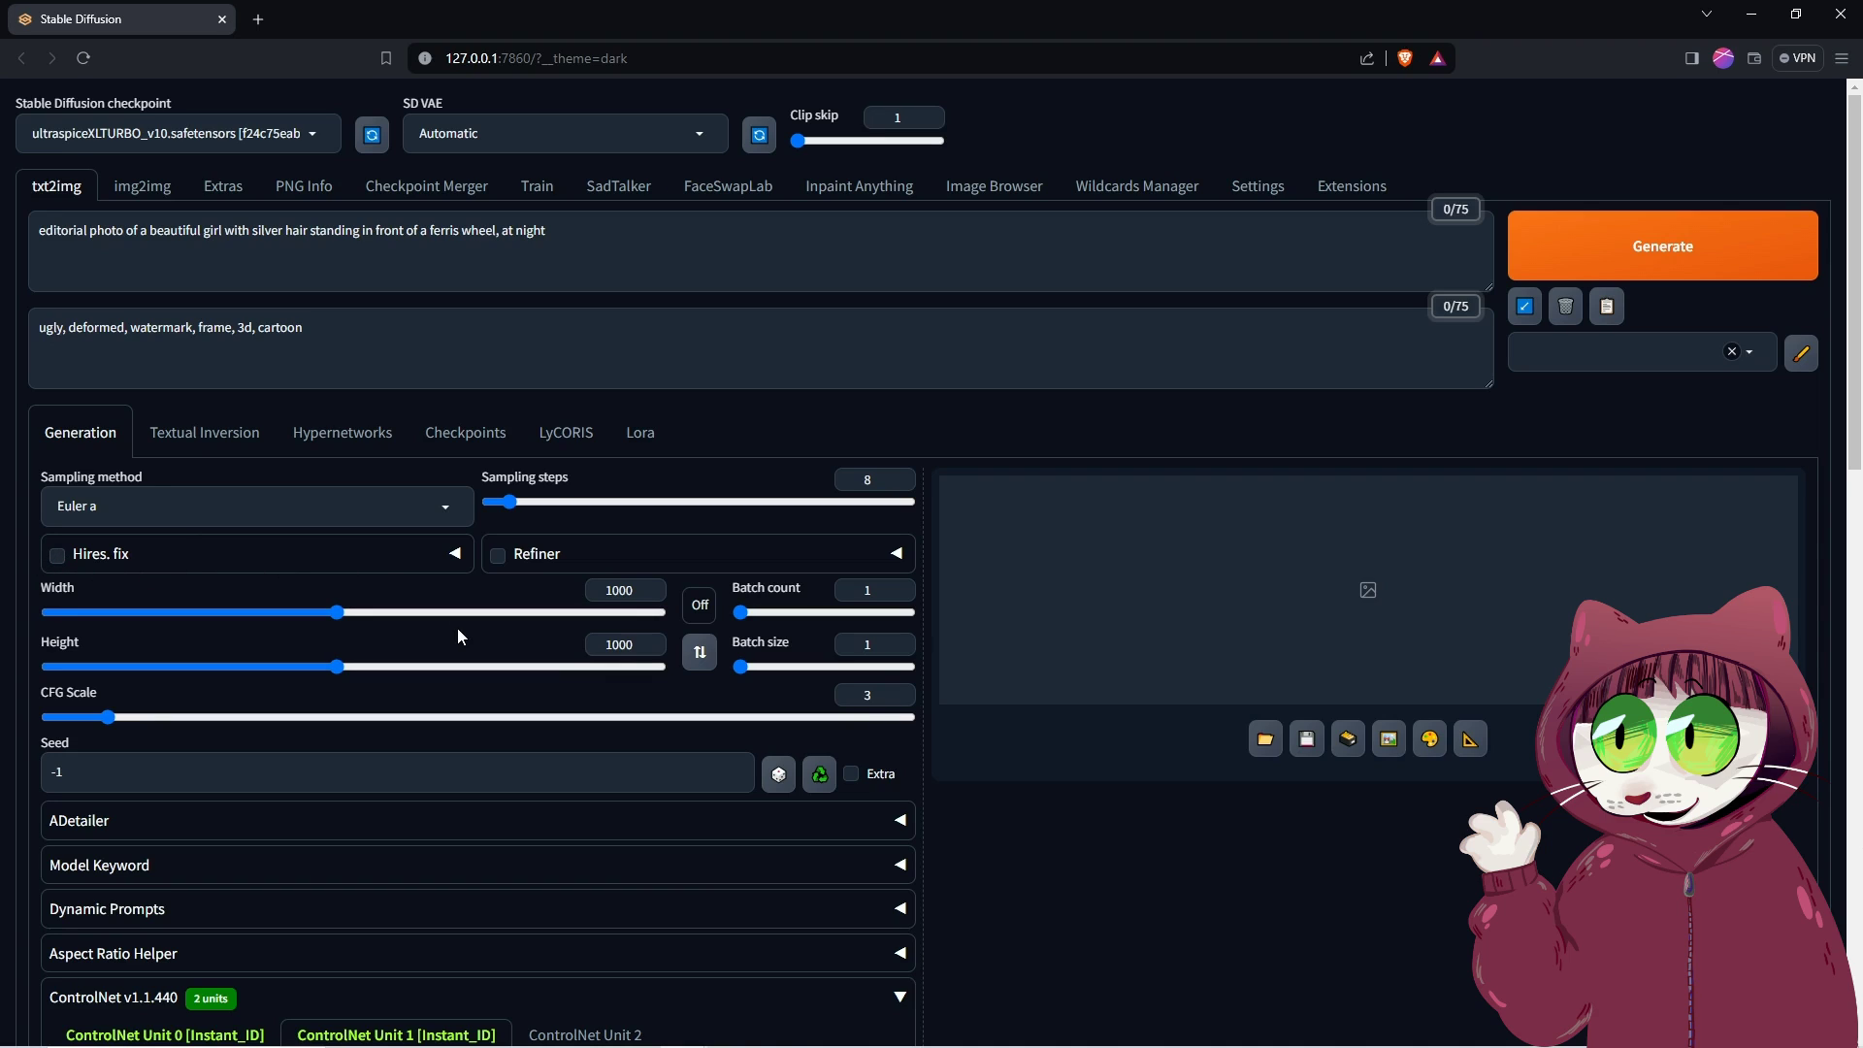
Step: Choose the DPM++ SDE Karras sampler
click(444, 512)
scroll(382, 637, up, 2)
click(98, 557)
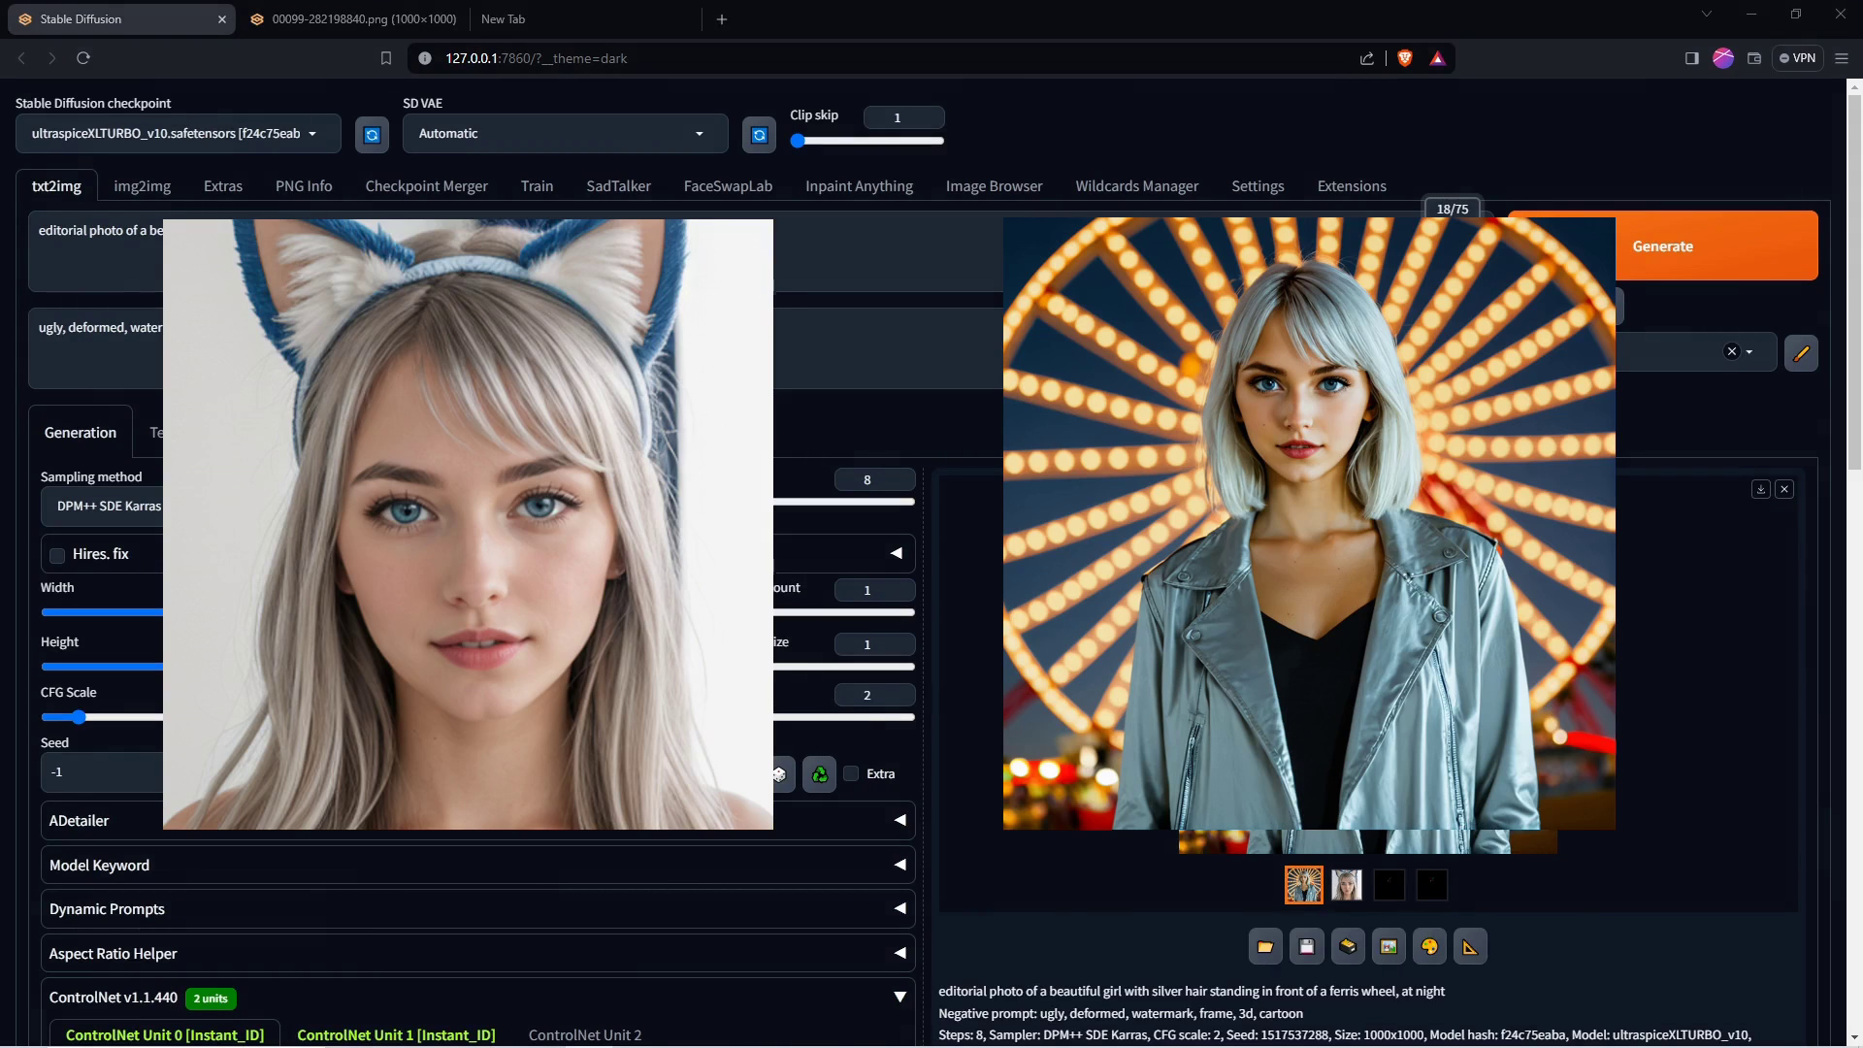
Step: View the generated silver-haired ferris-wheel portrait full size in the lightbox
scroll(93, 1021, down, 1)
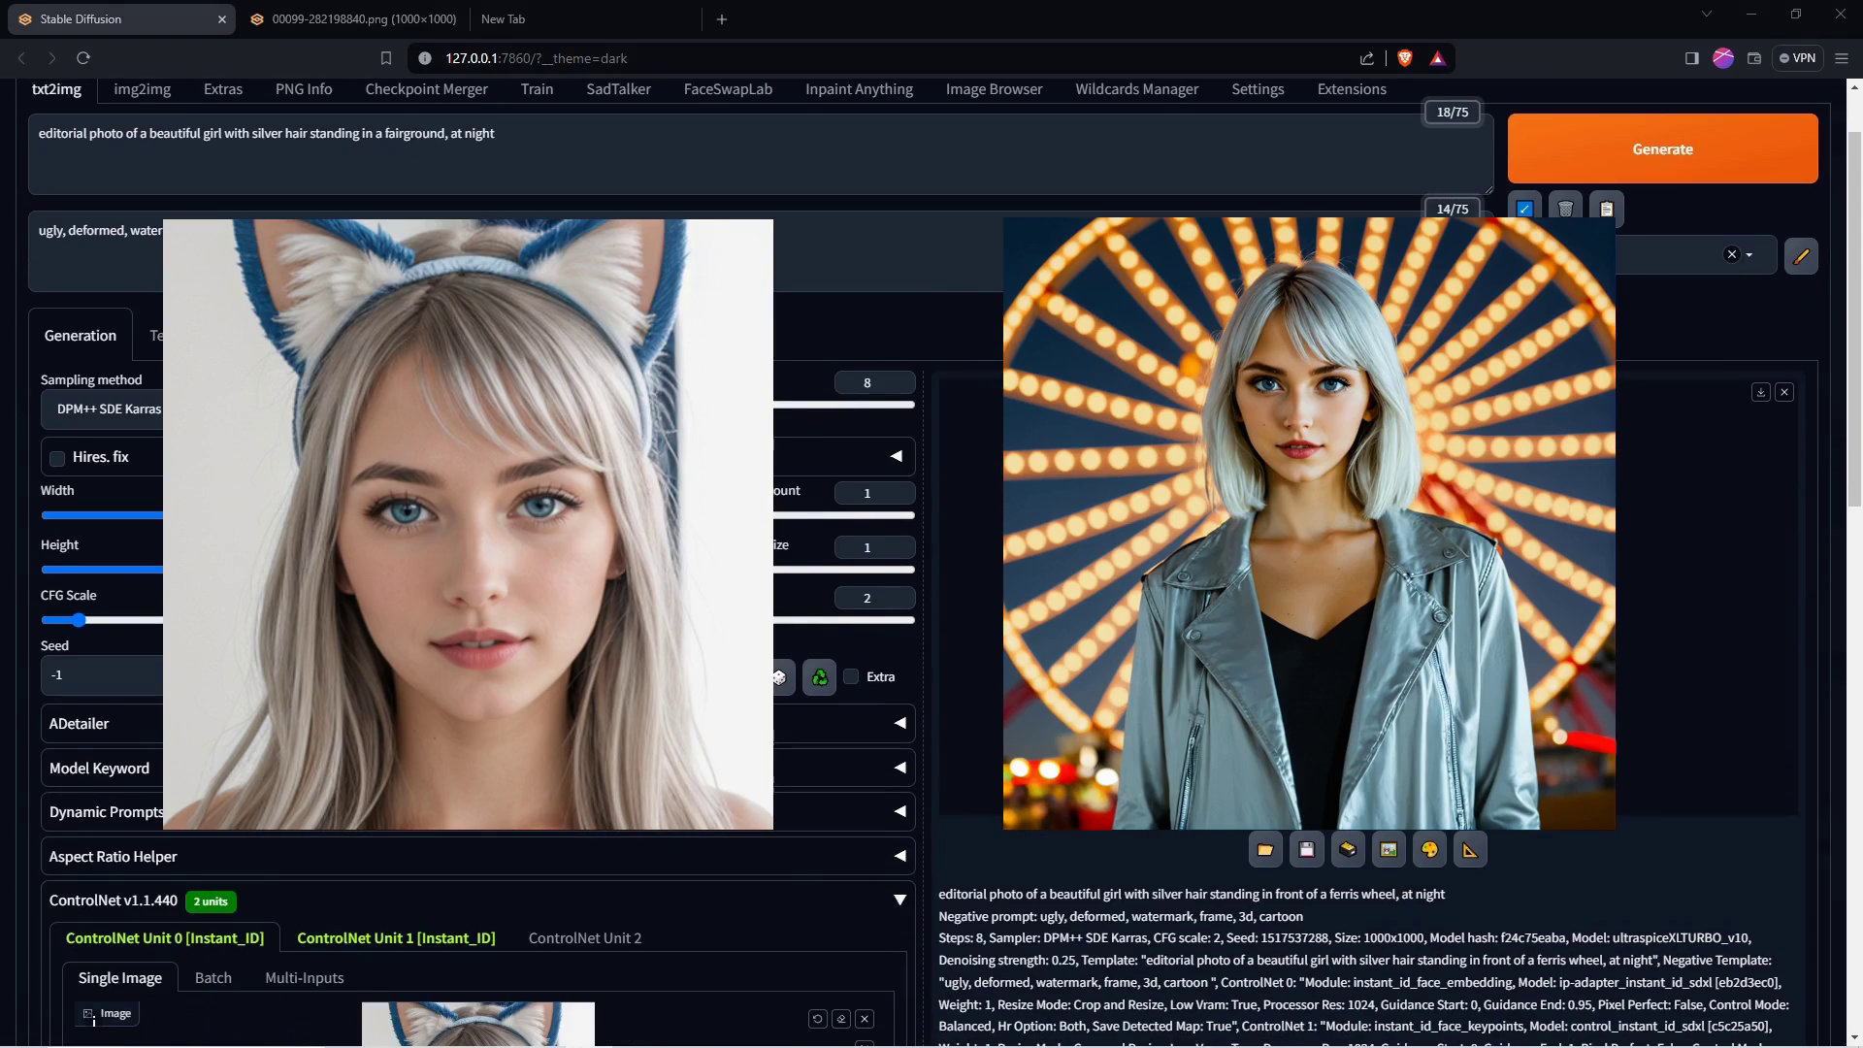
click(1369, 592)
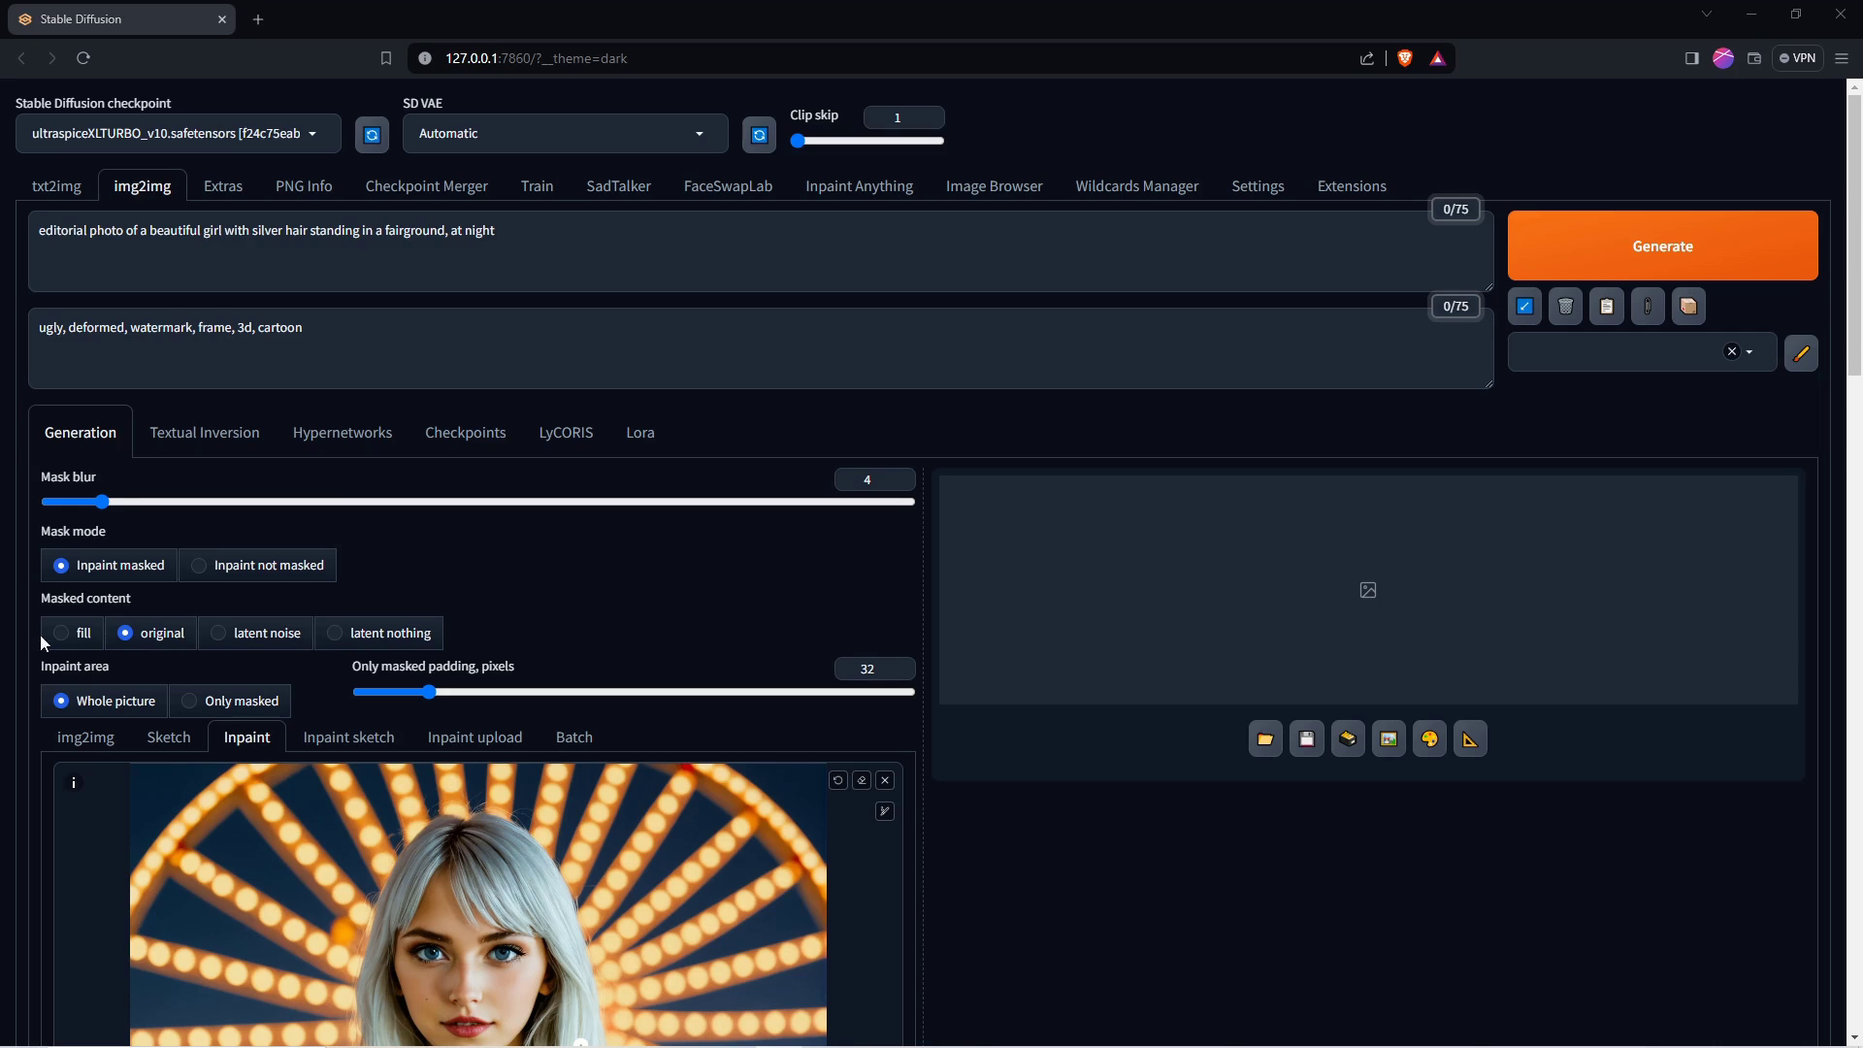
Step: Load the absolutereality_v16-inpainting checkpoint and scroll through the ControlNet settings
click(320, 136)
click(101, 182)
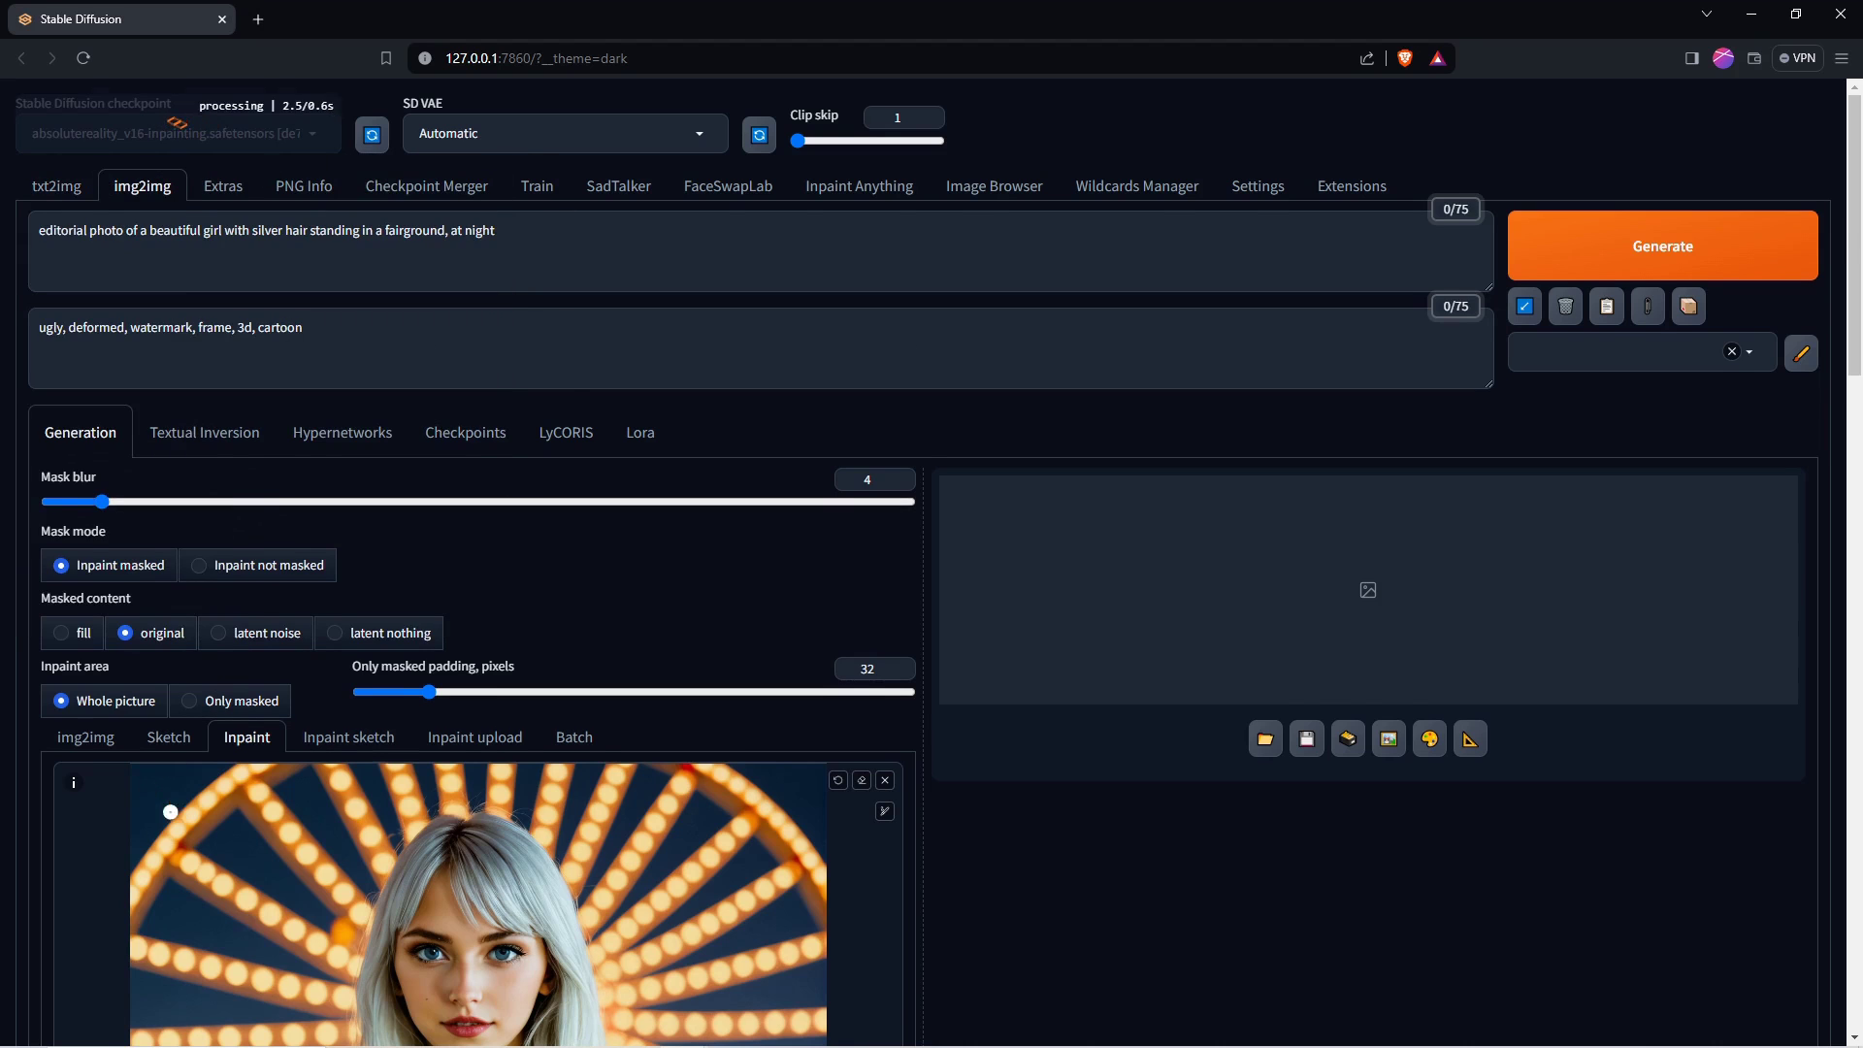
scroll(181, 841, down, 12)
scroll(59, 860, down, 5)
scroll(180, 788, down, 5)
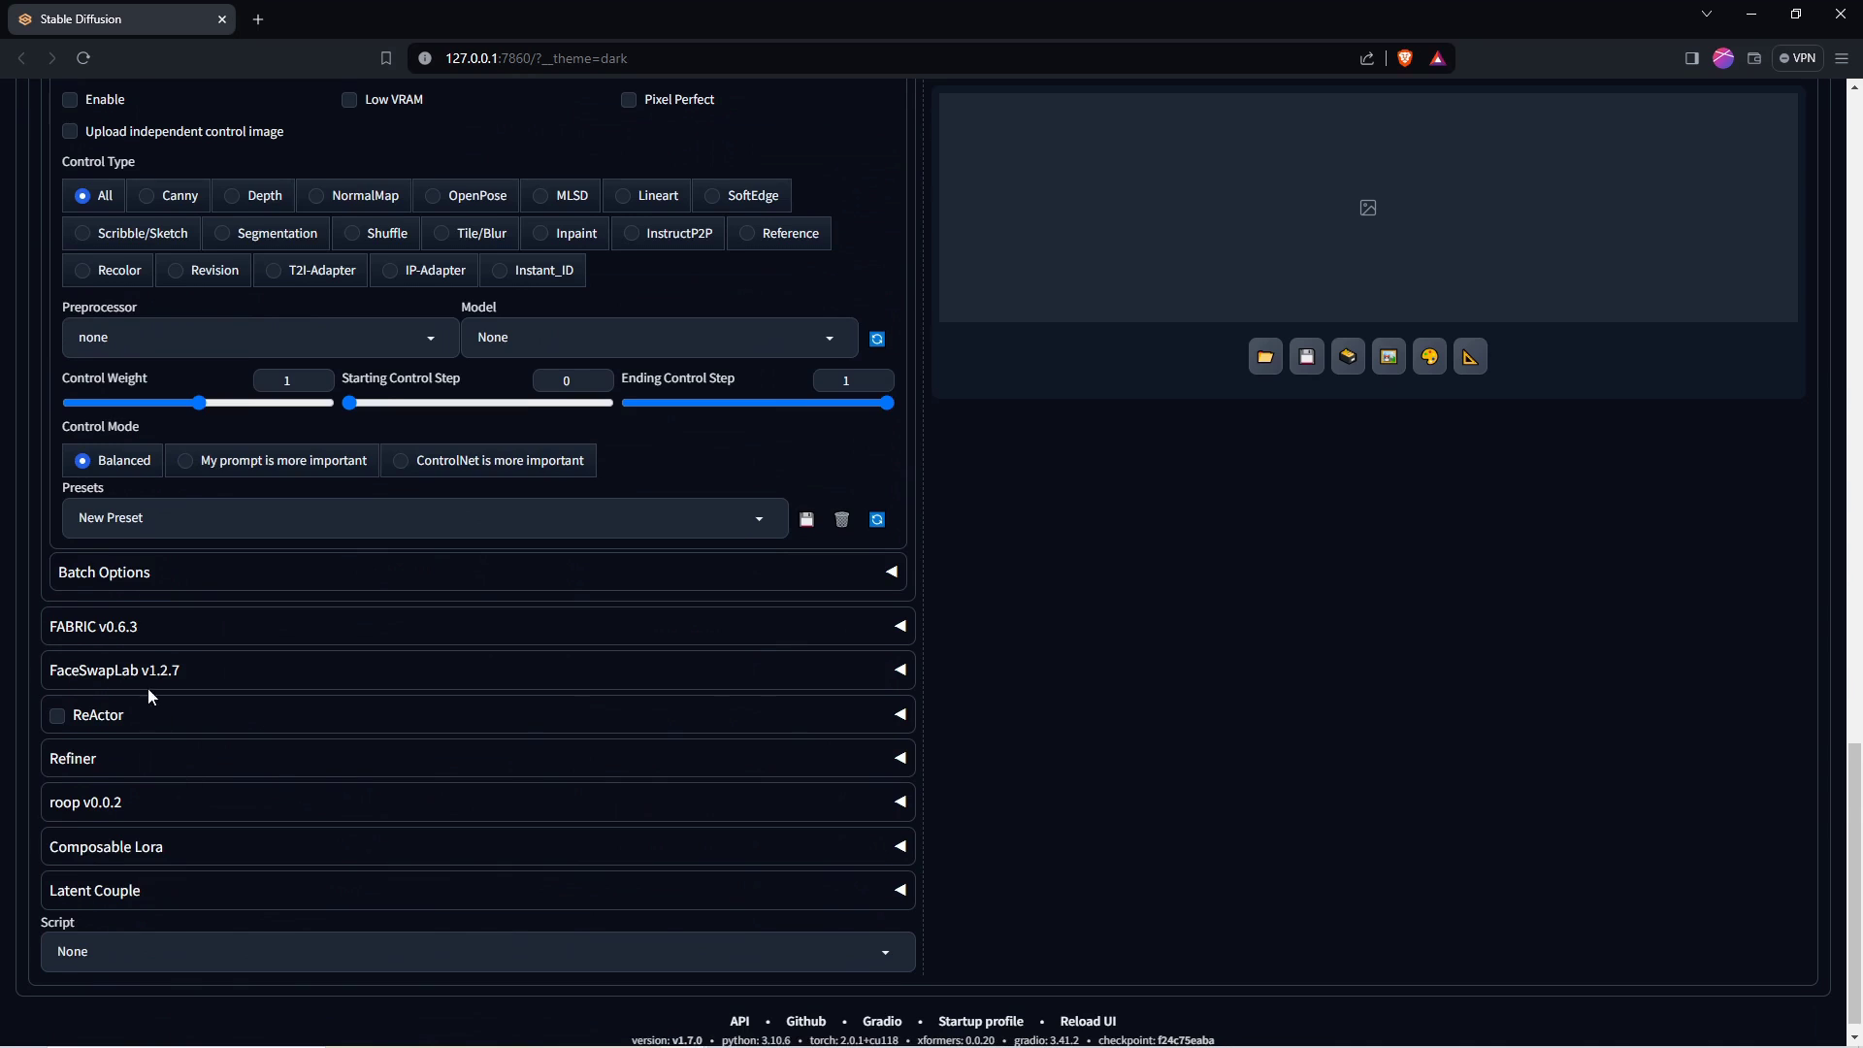
scroll(329, 553, up, 2)
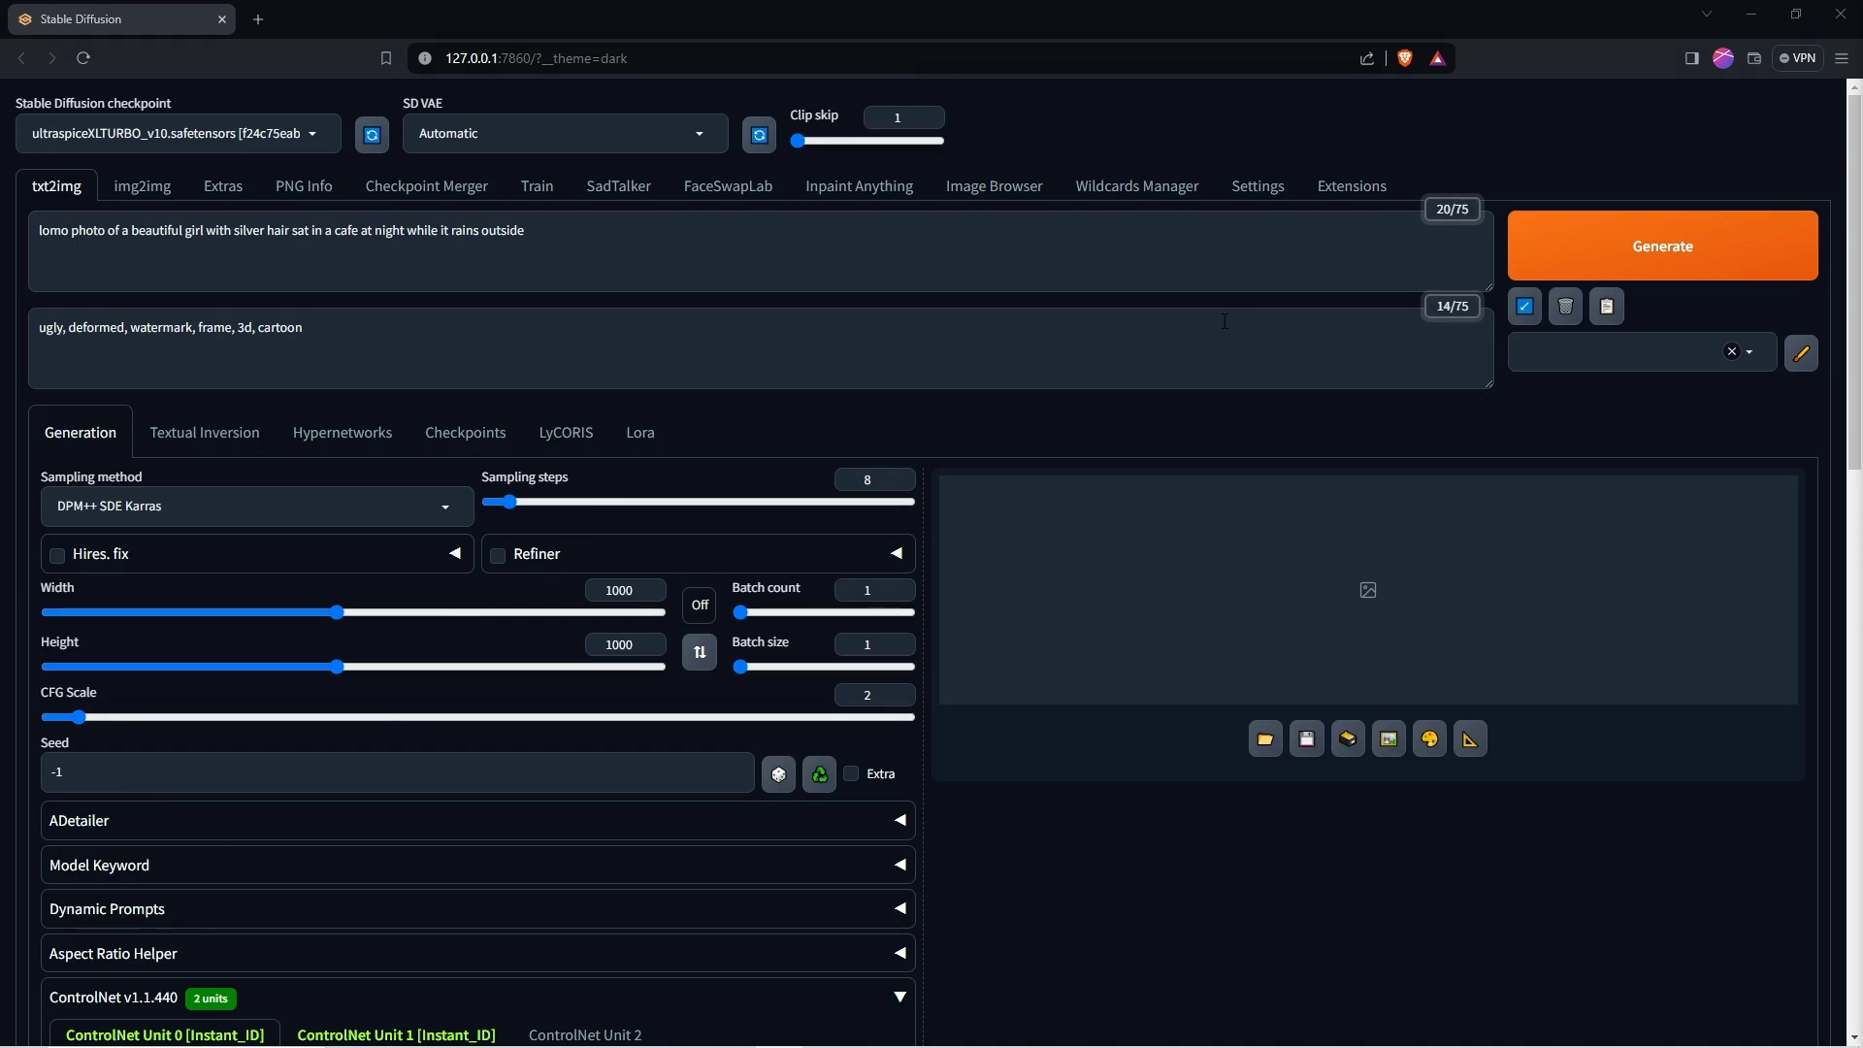
click(1359, 190)
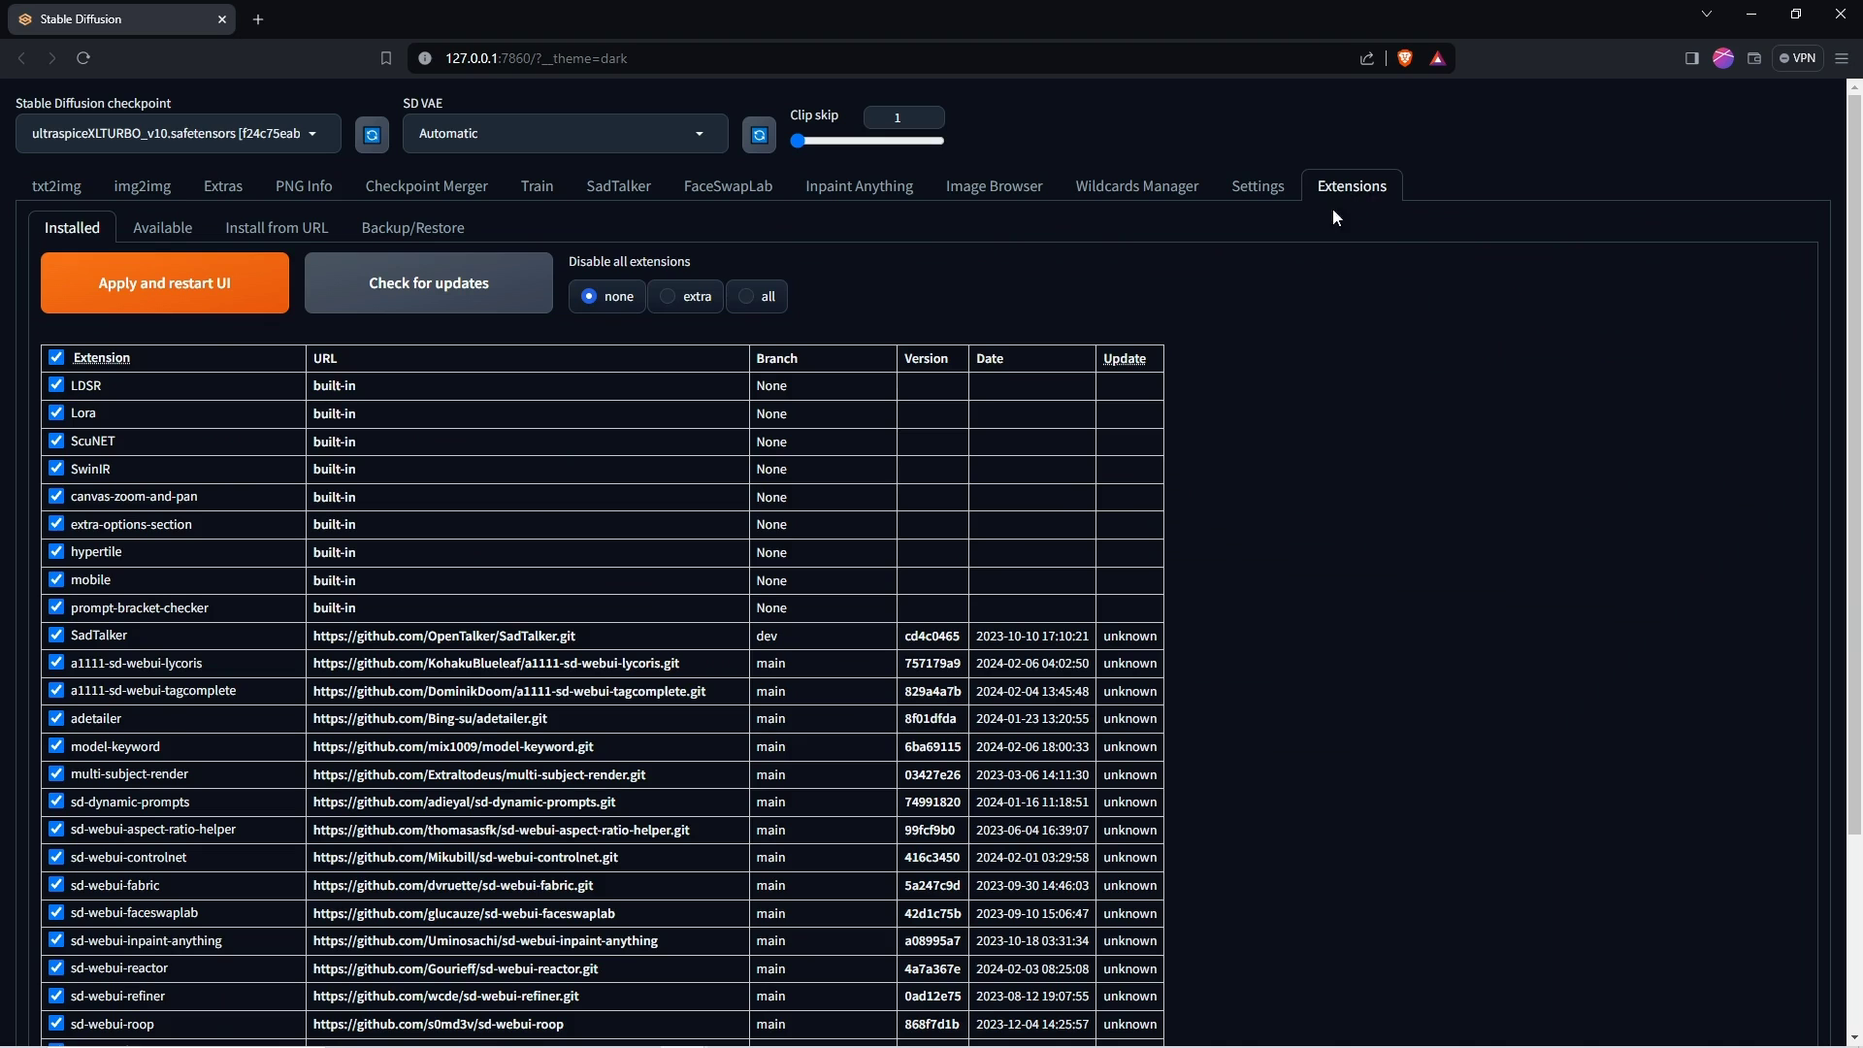
click(150, 235)
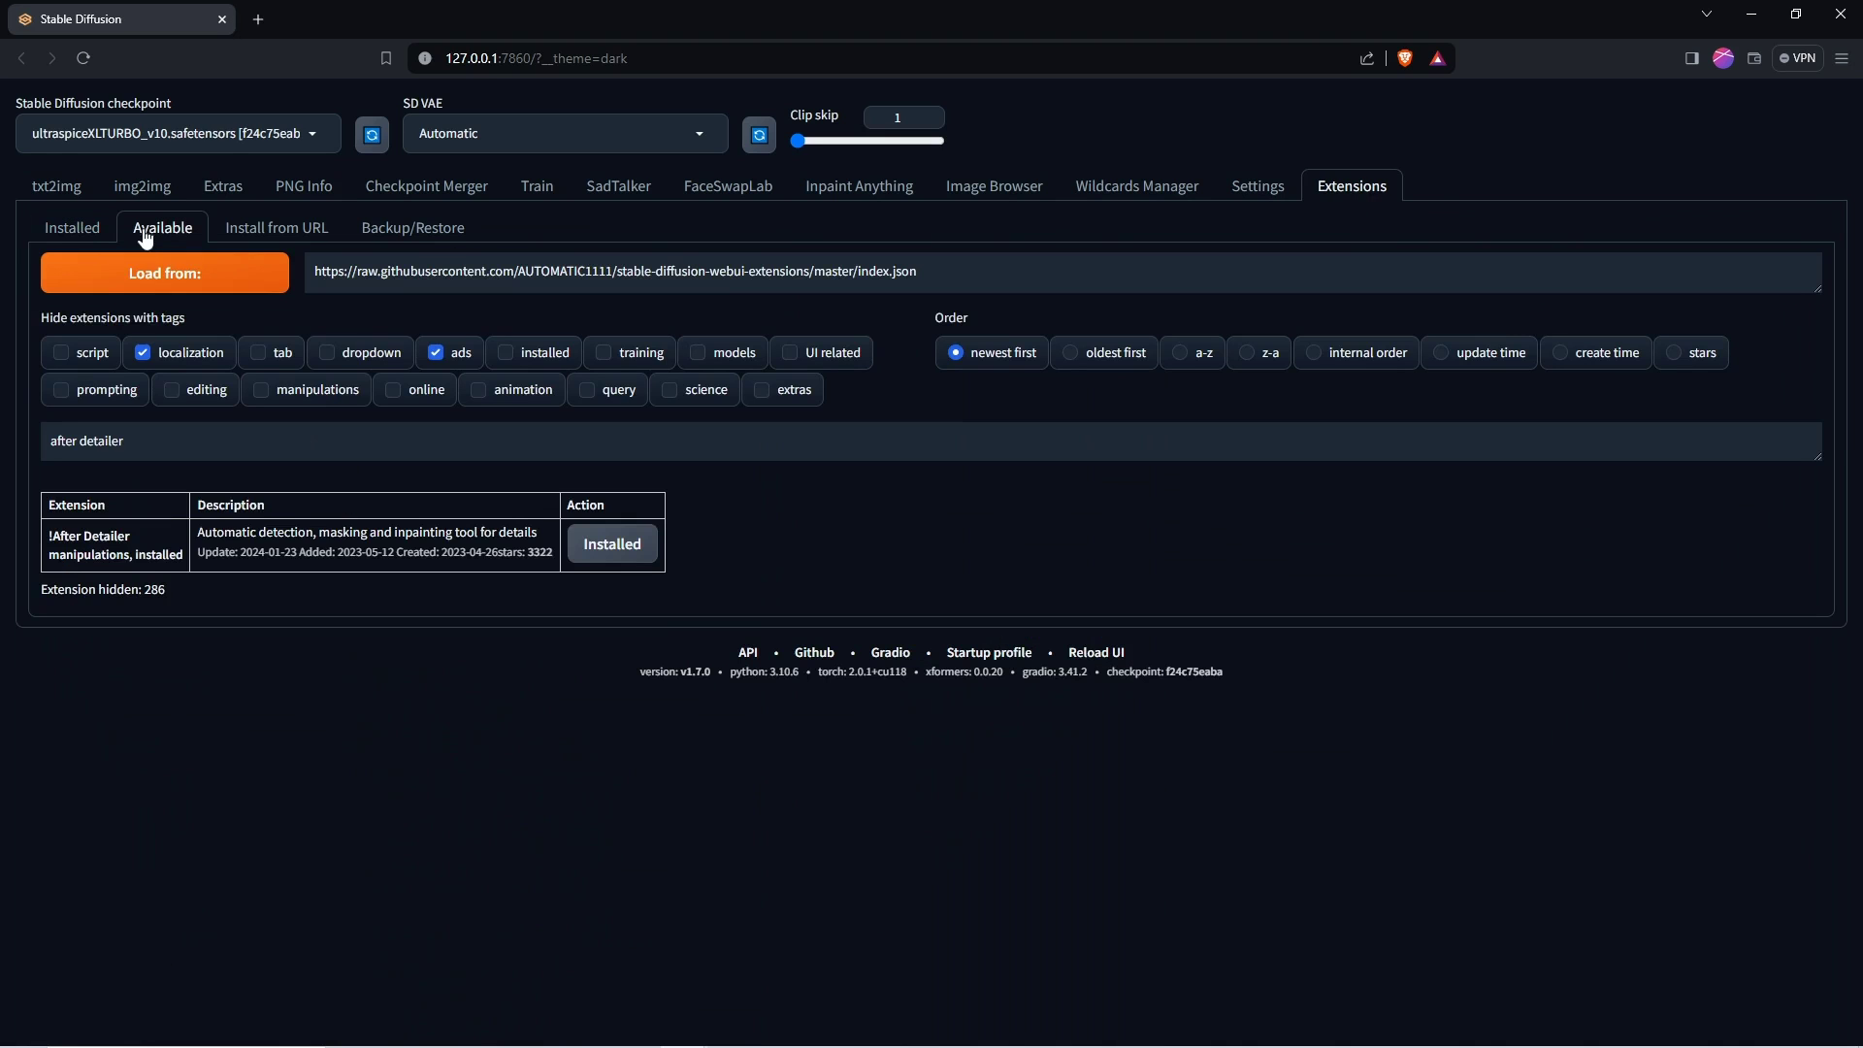
click(183, 282)
click(440, 444)
text(after detailer)
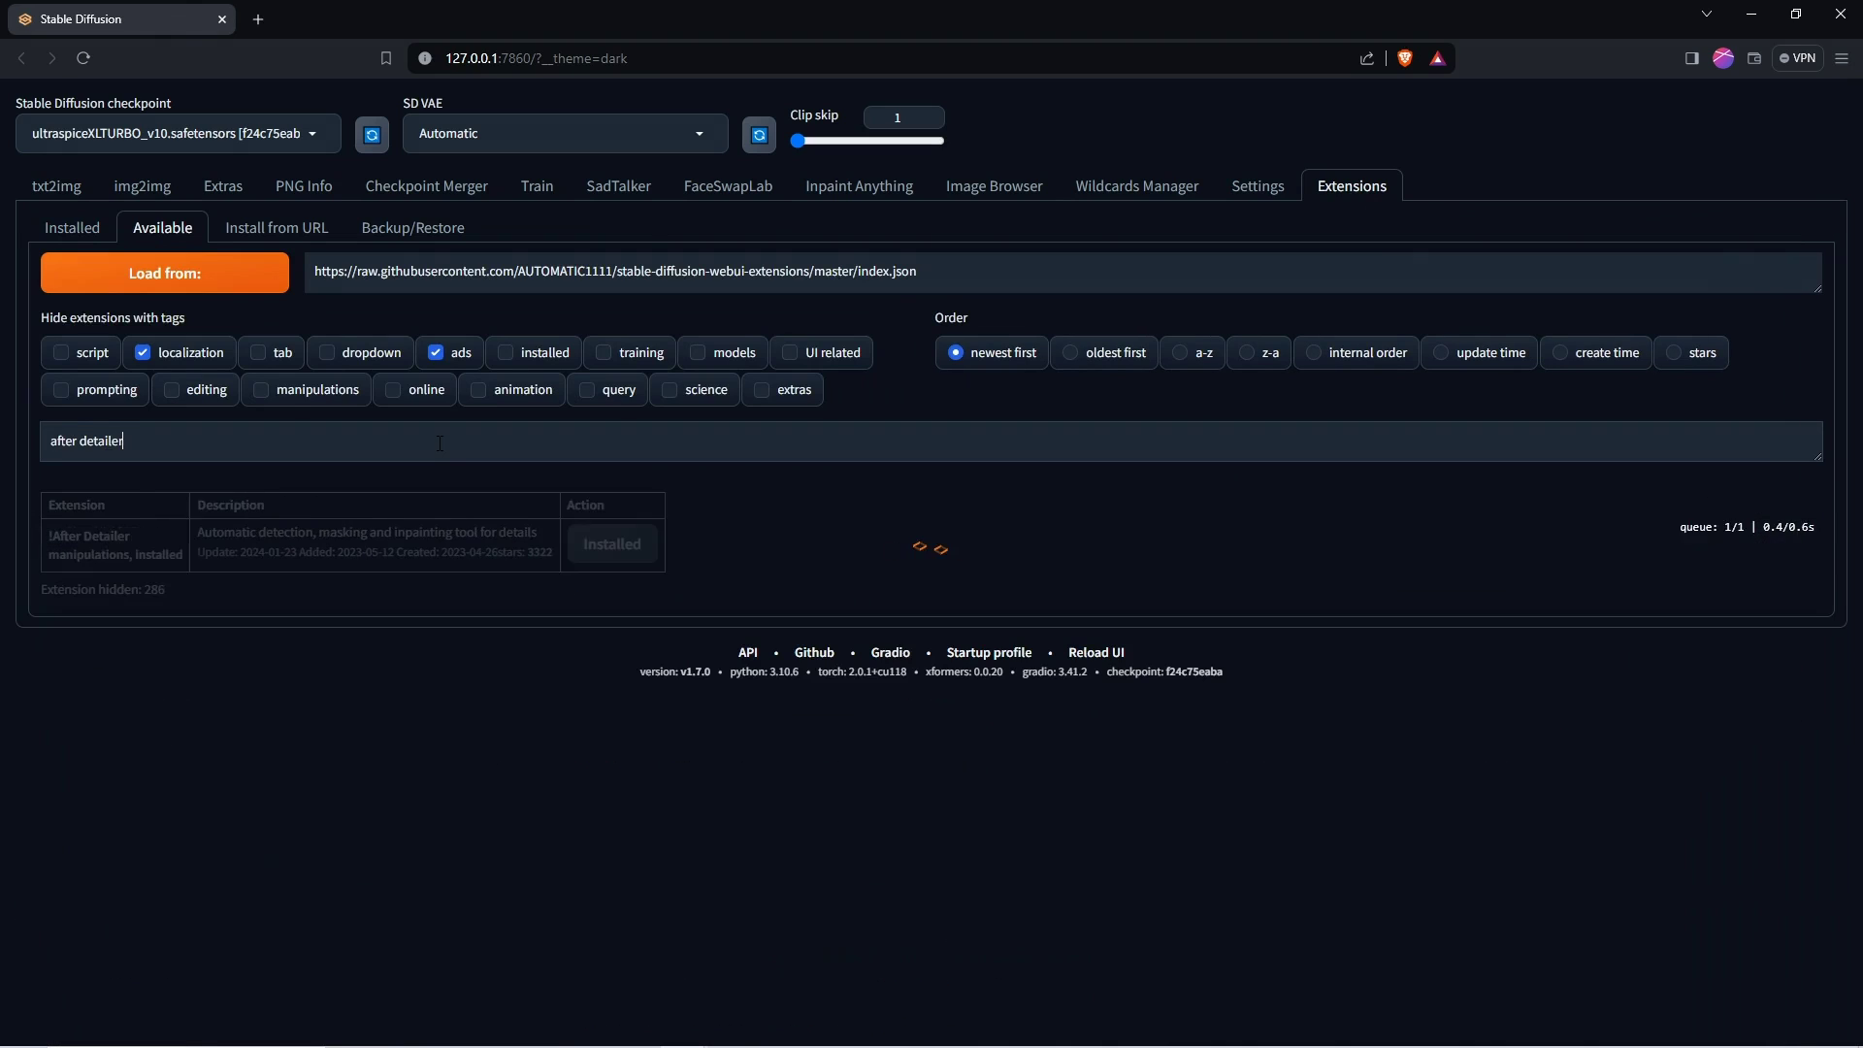
click(78, 231)
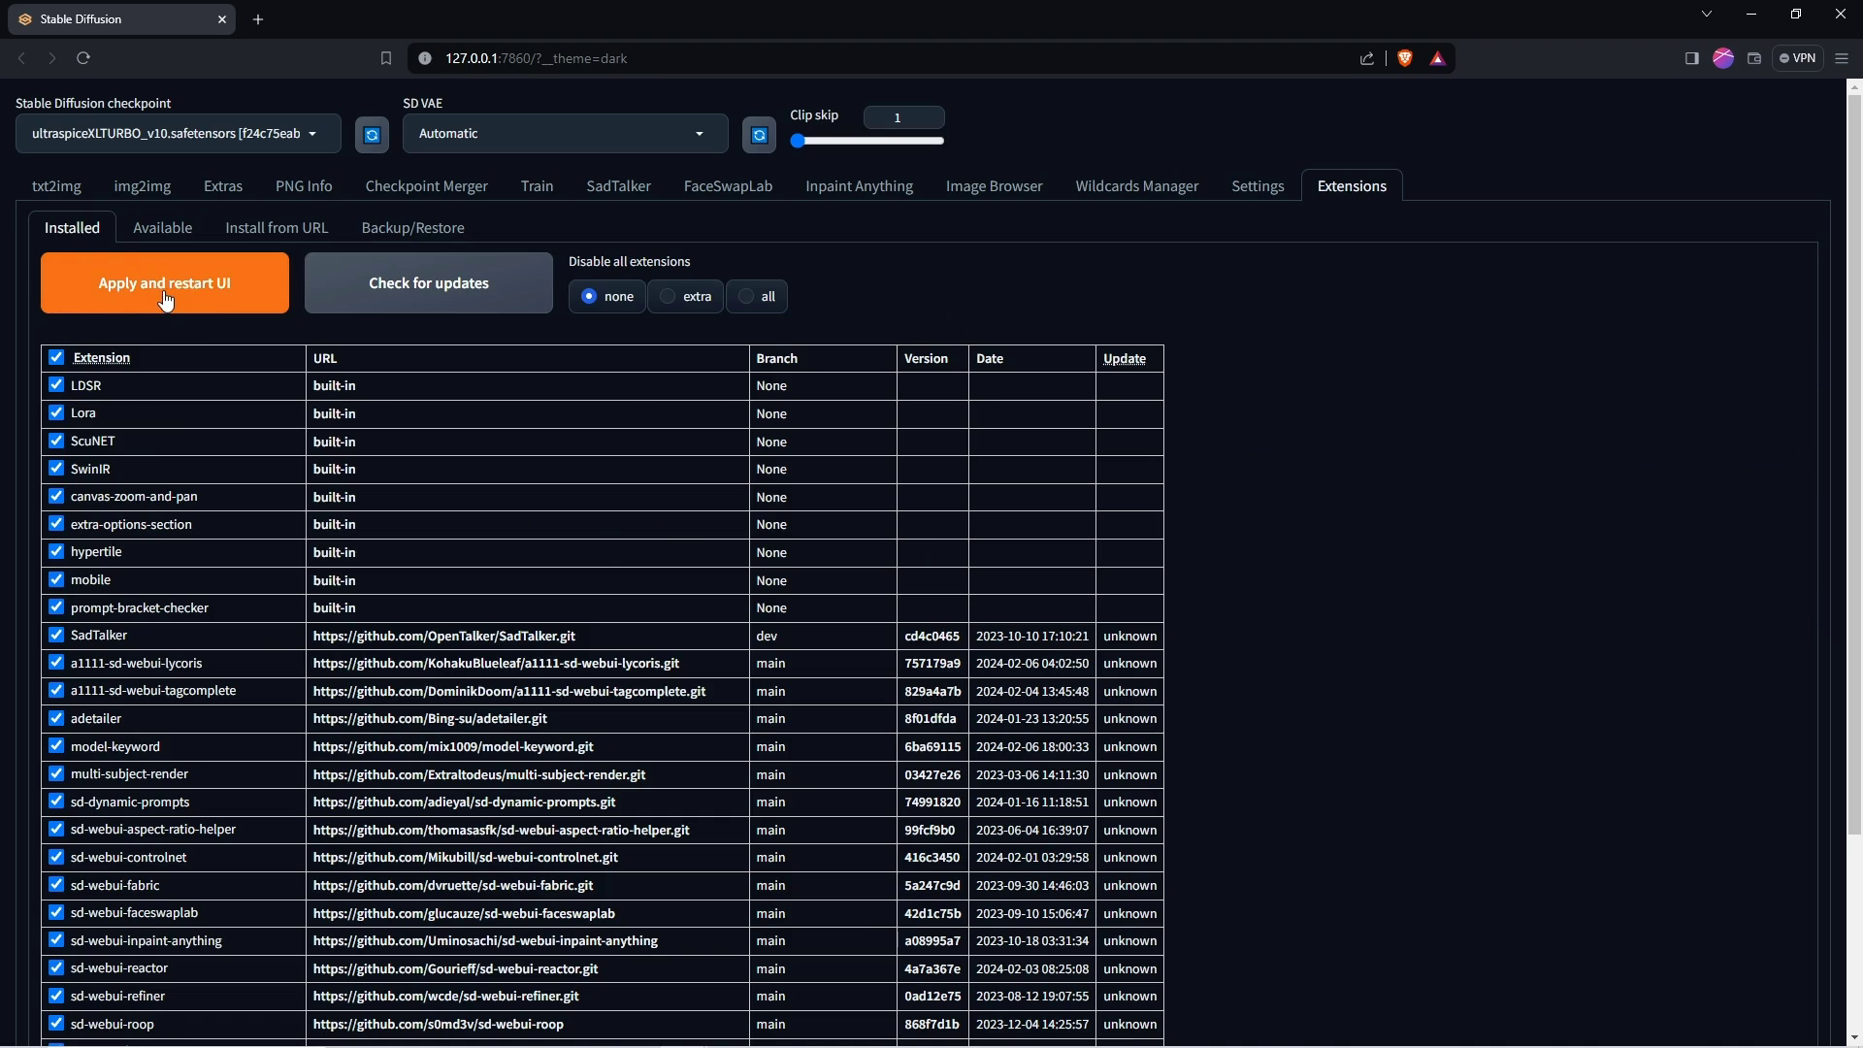
click(59, 189)
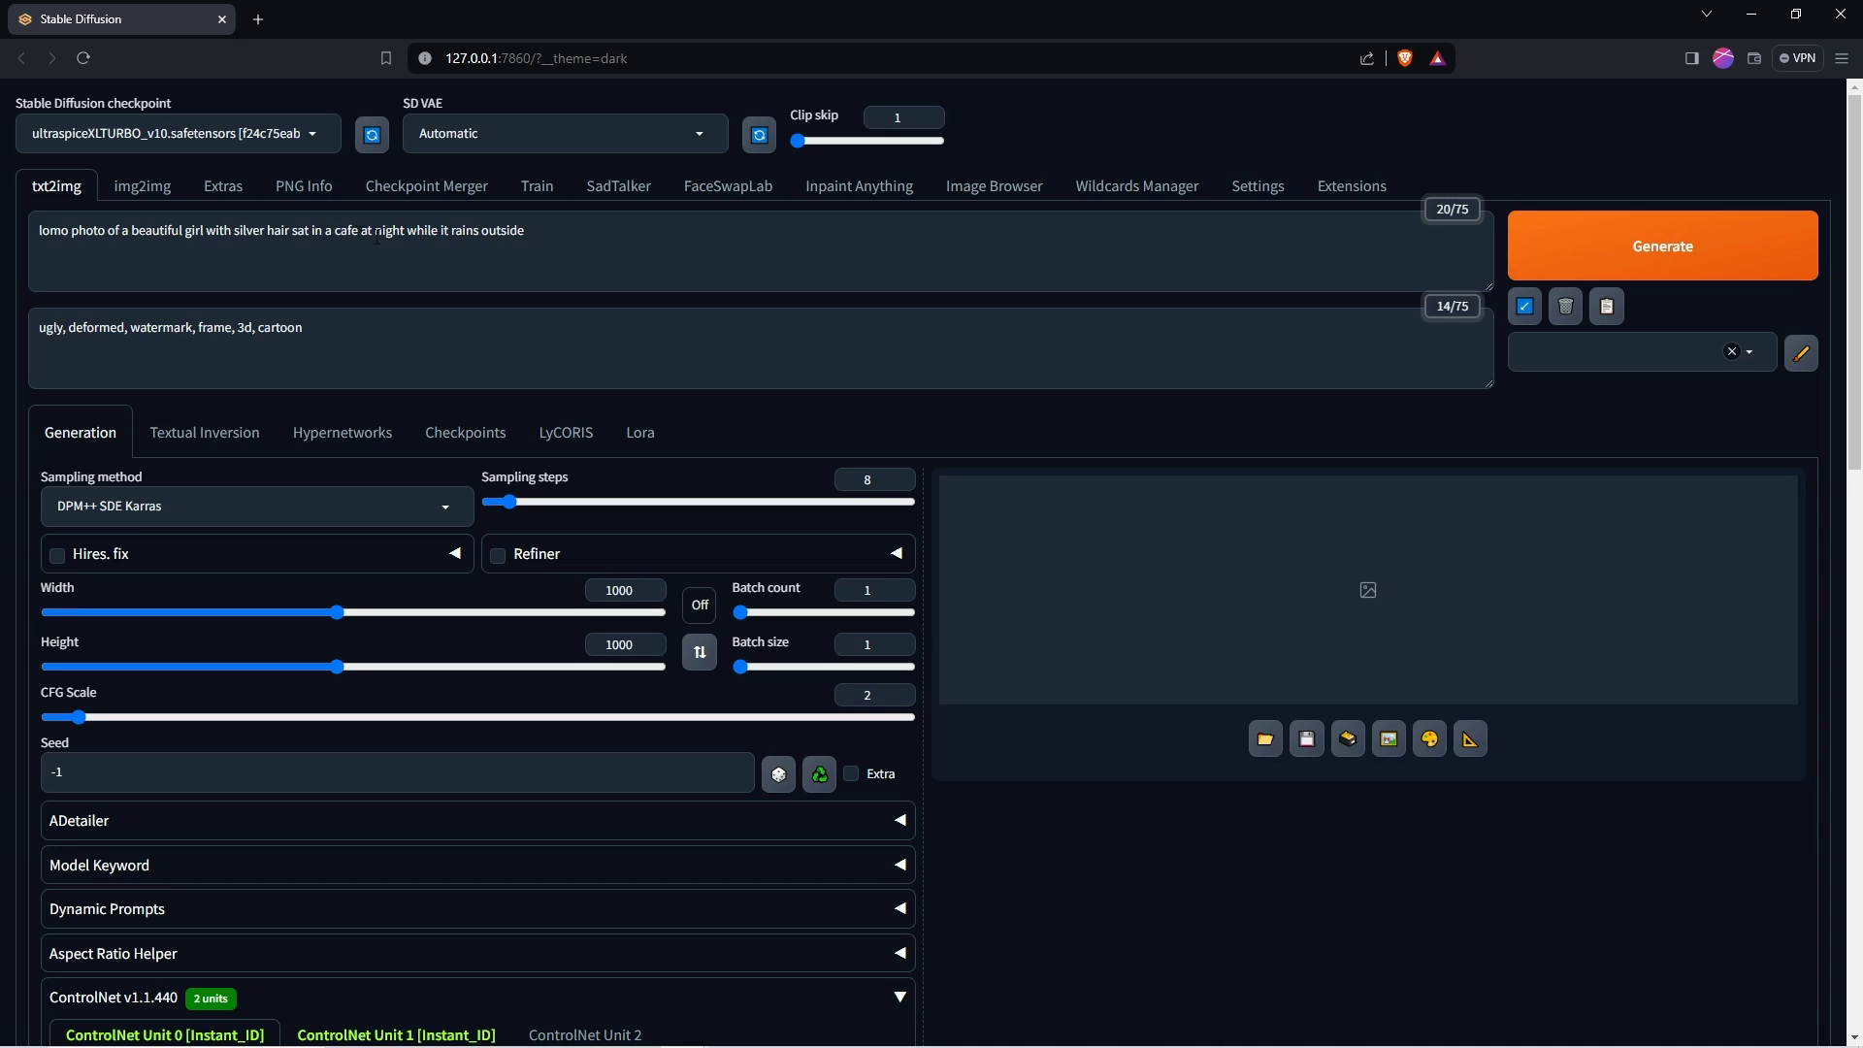
Step: Clear the cat-ear face from ControlNet Unit 0 and upload model4.png in its place
scroll(571, 293, down, 6)
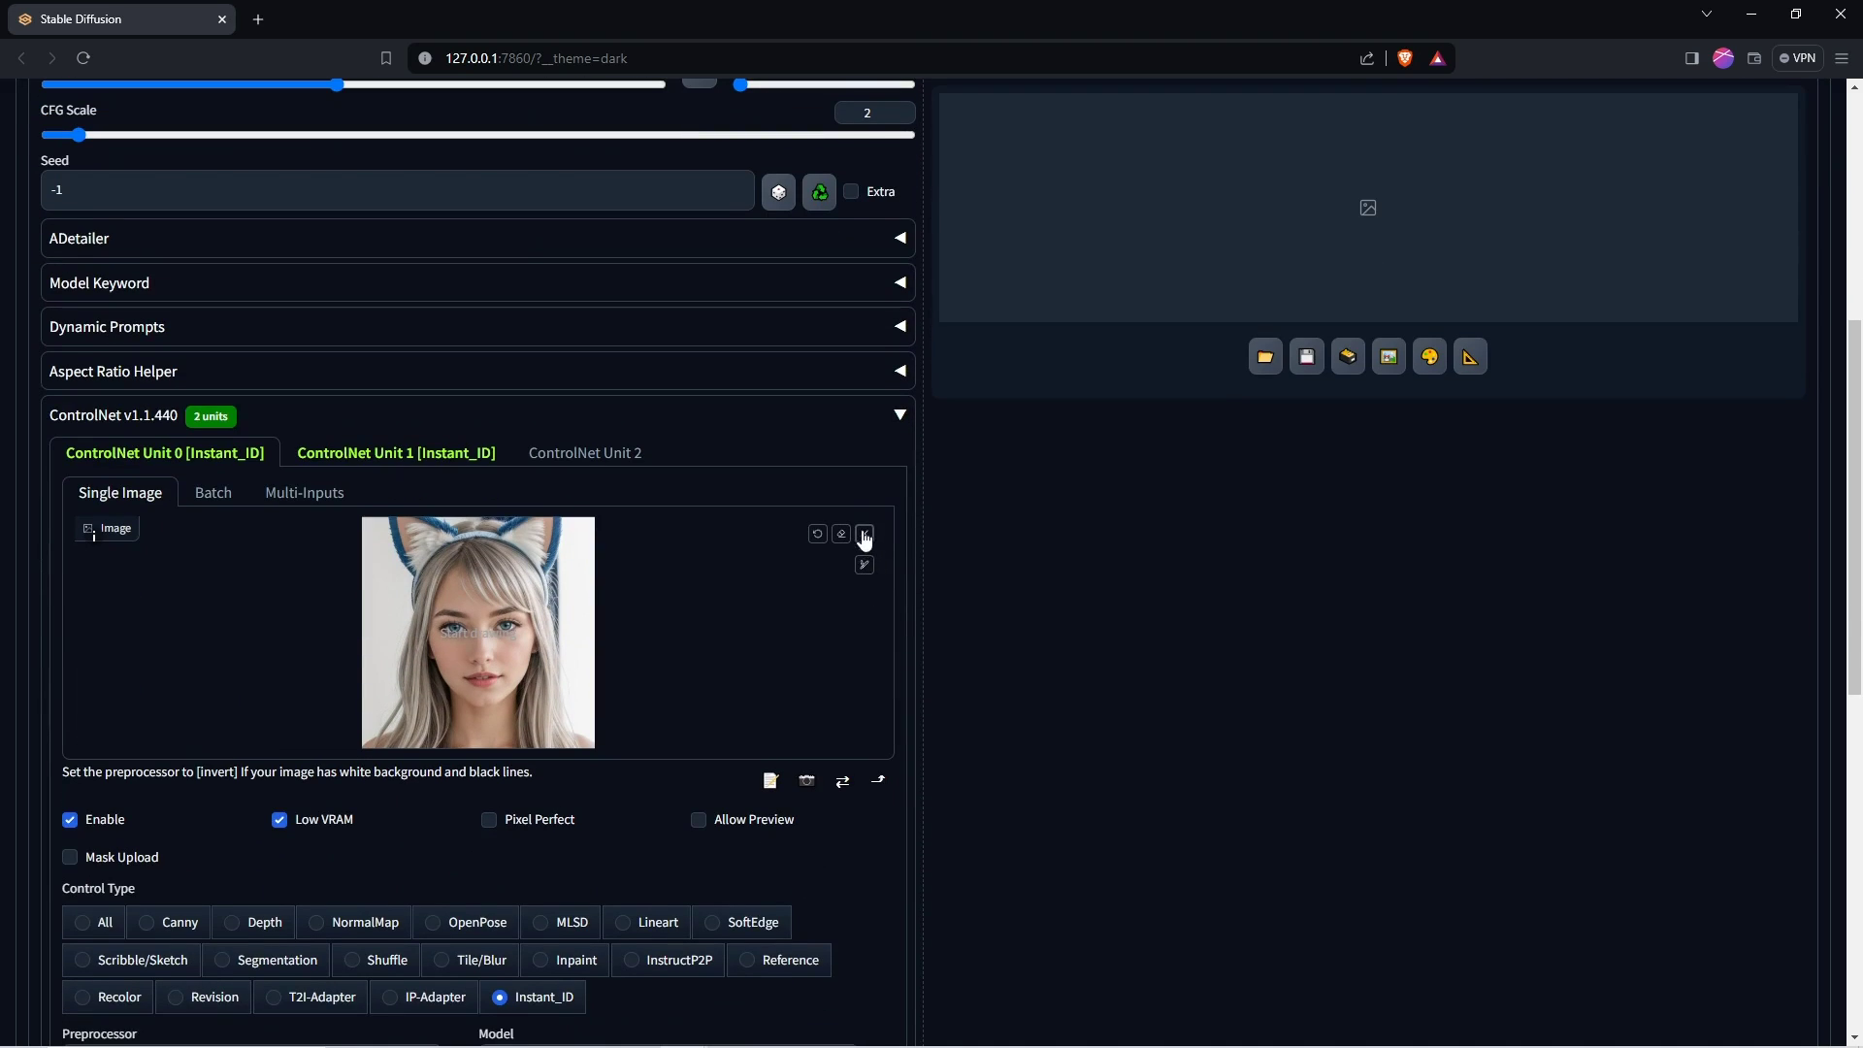
click(862, 537)
click(490, 627)
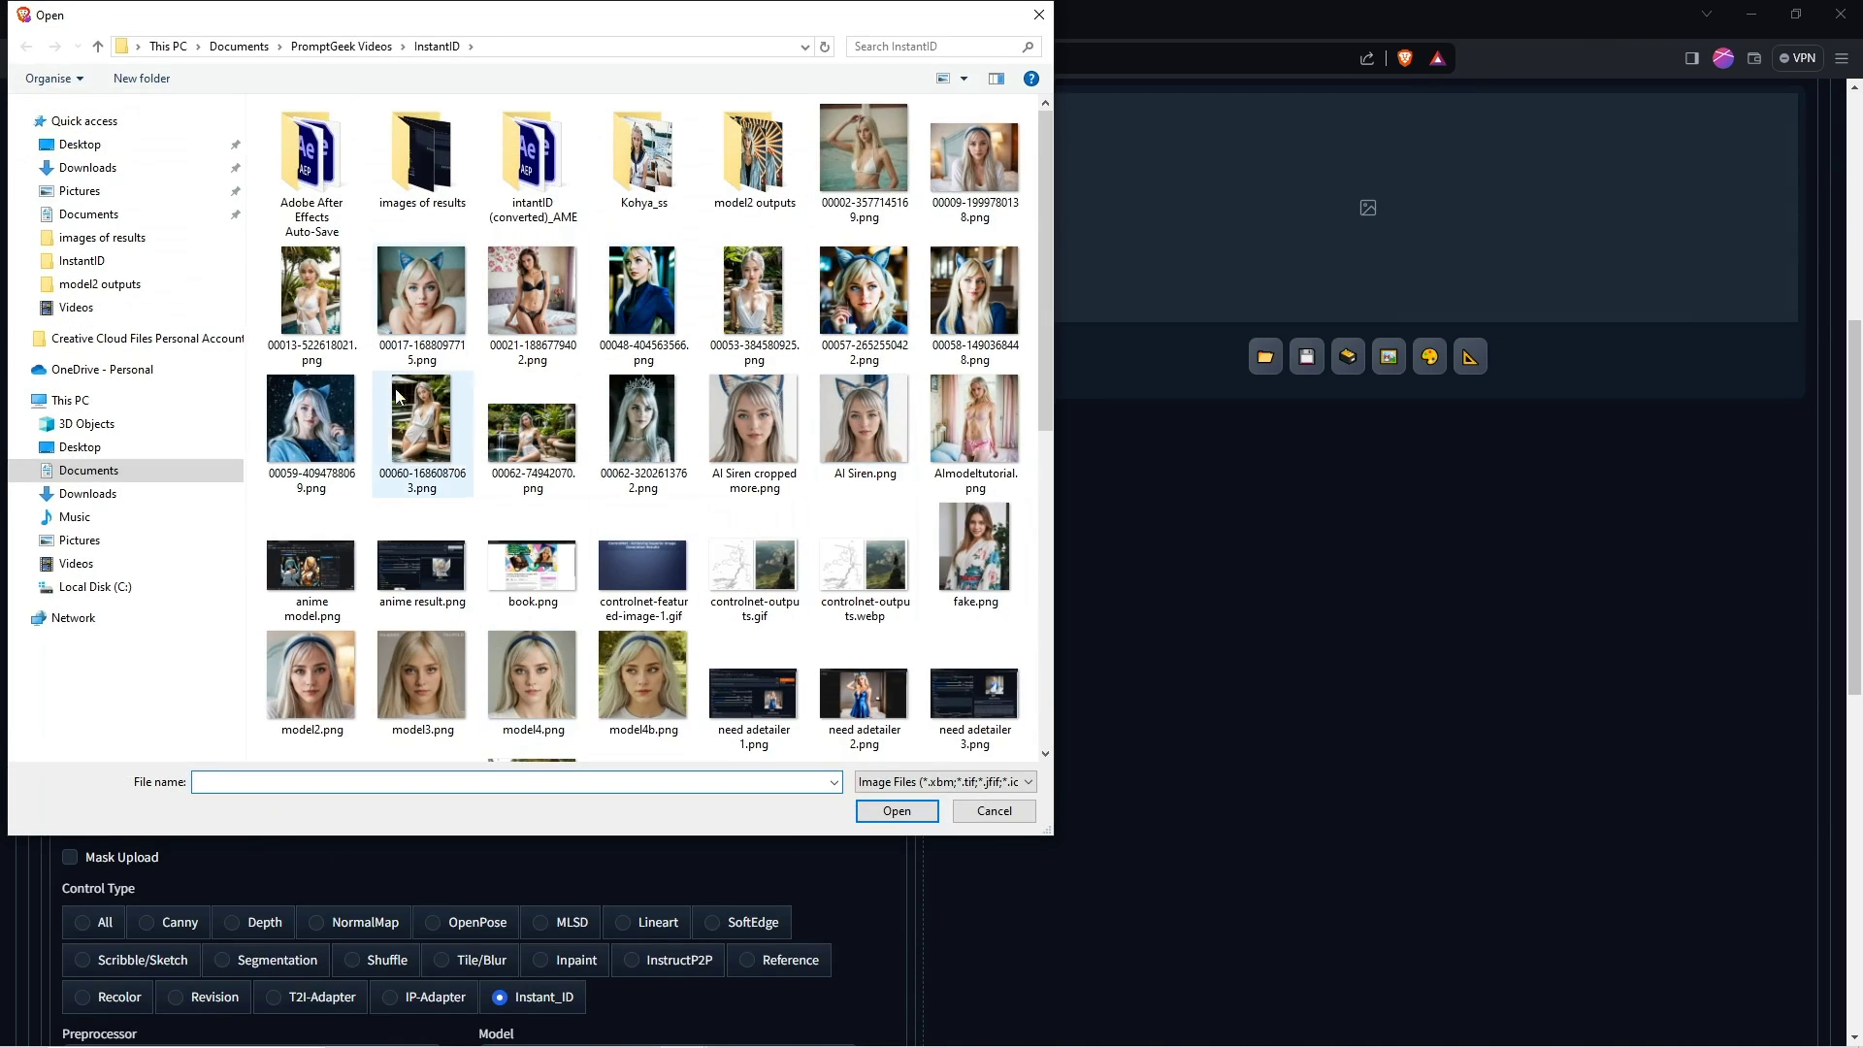
click(522, 680)
click(897, 810)
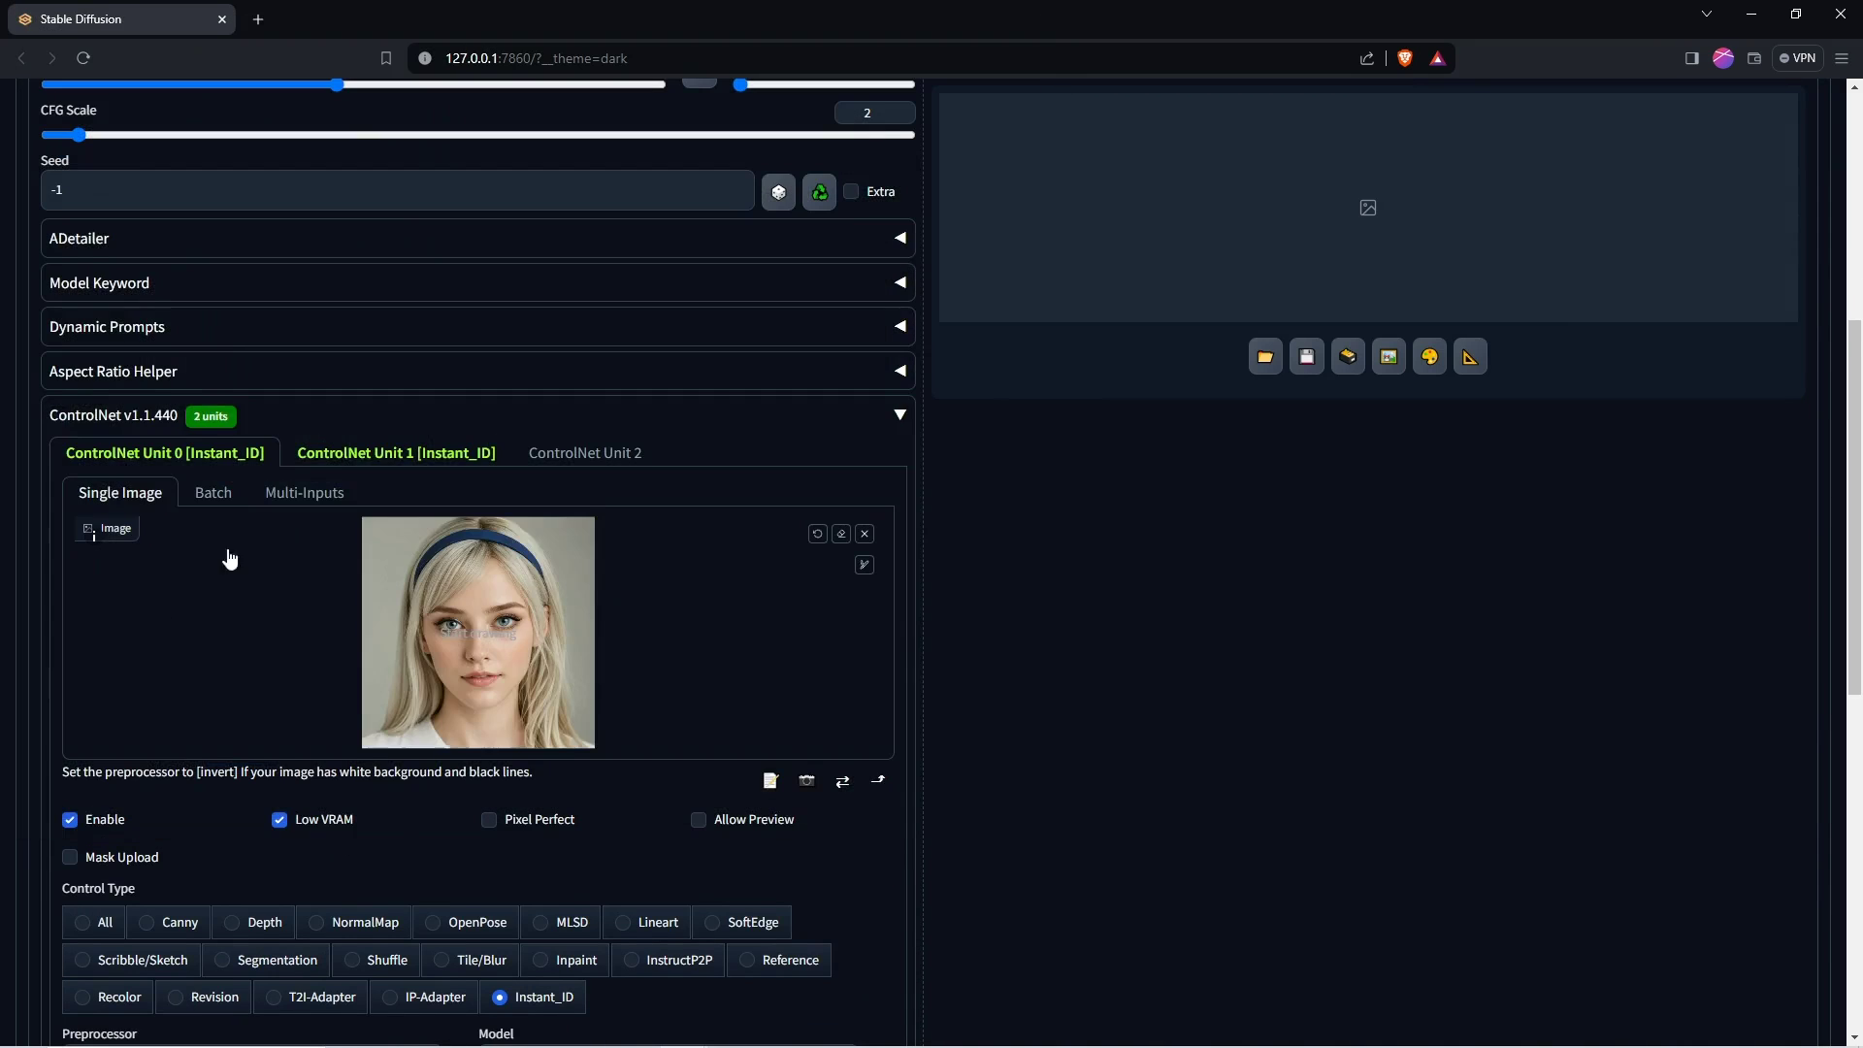
scroll(317, 740, down, 4)
scroll(320, 737, down, 5)
scroll(136, 495, up, 12)
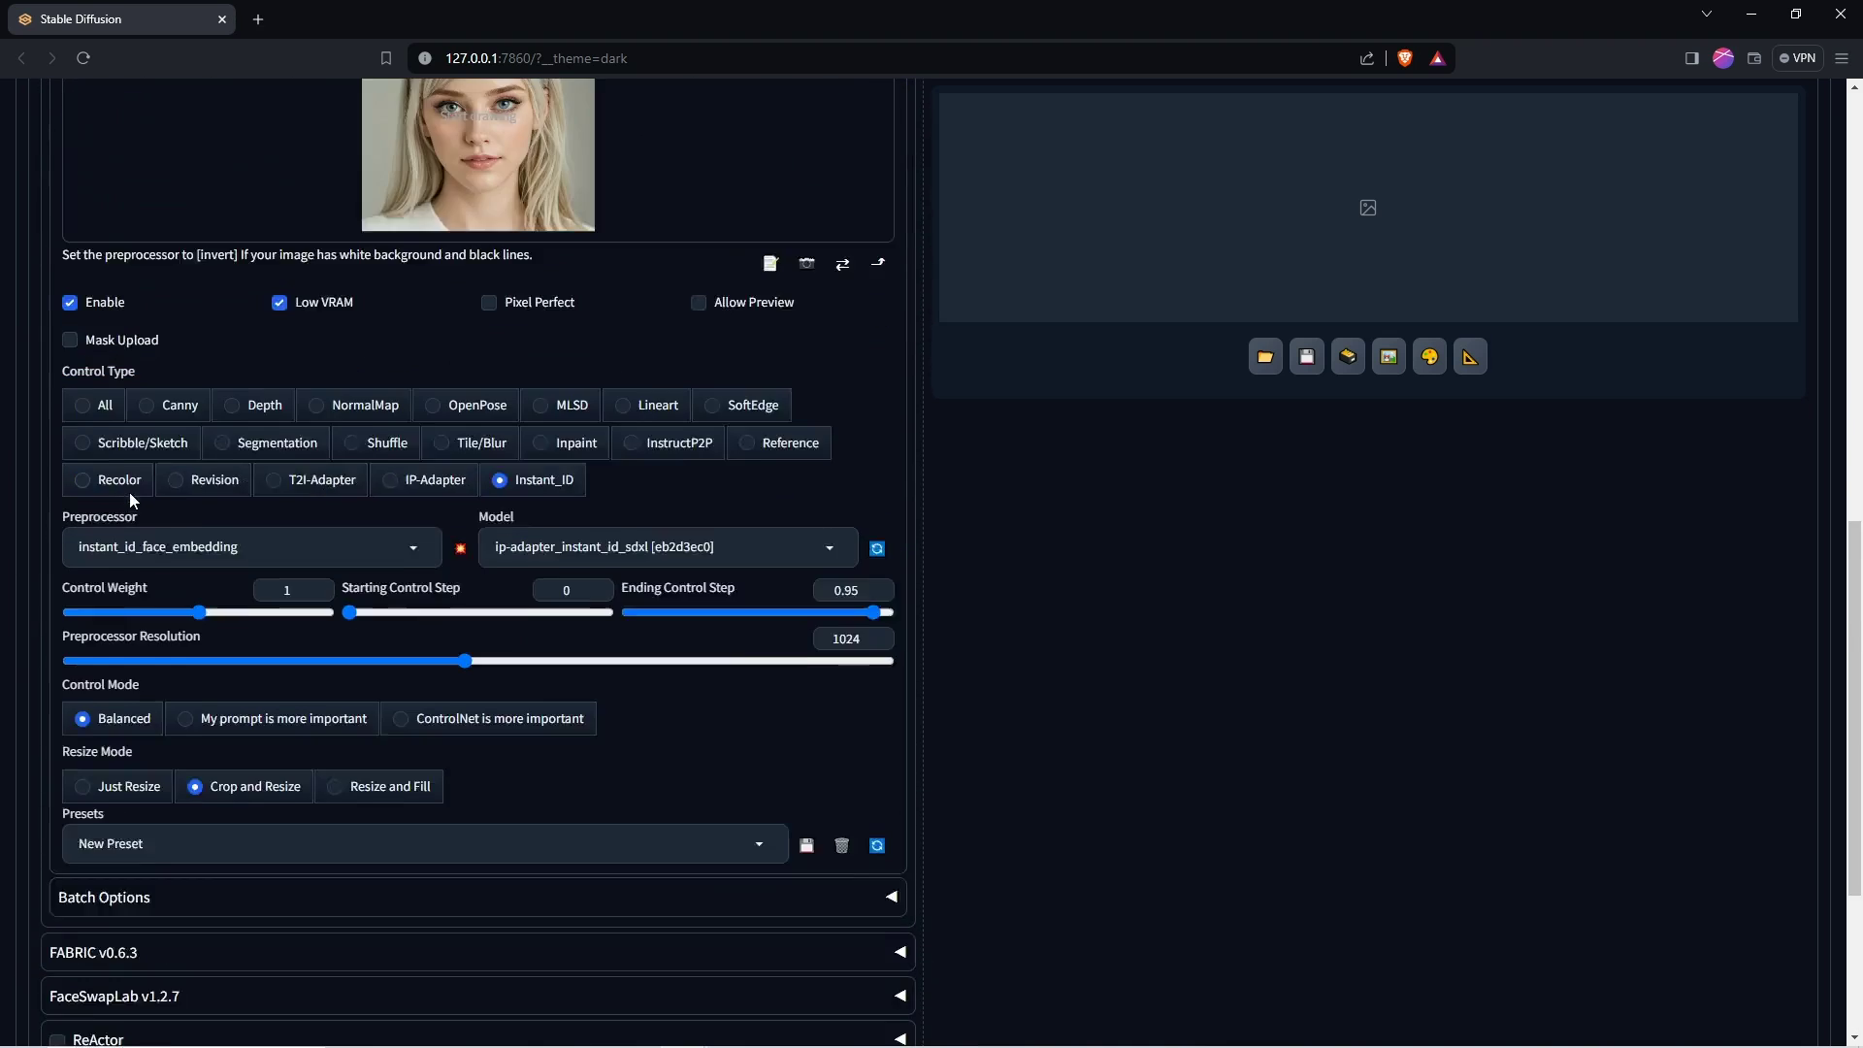
Step: Enable ADetailer with the mediapipe_face_mesh_eyes_only detection model
click(145, 540)
click(108, 581)
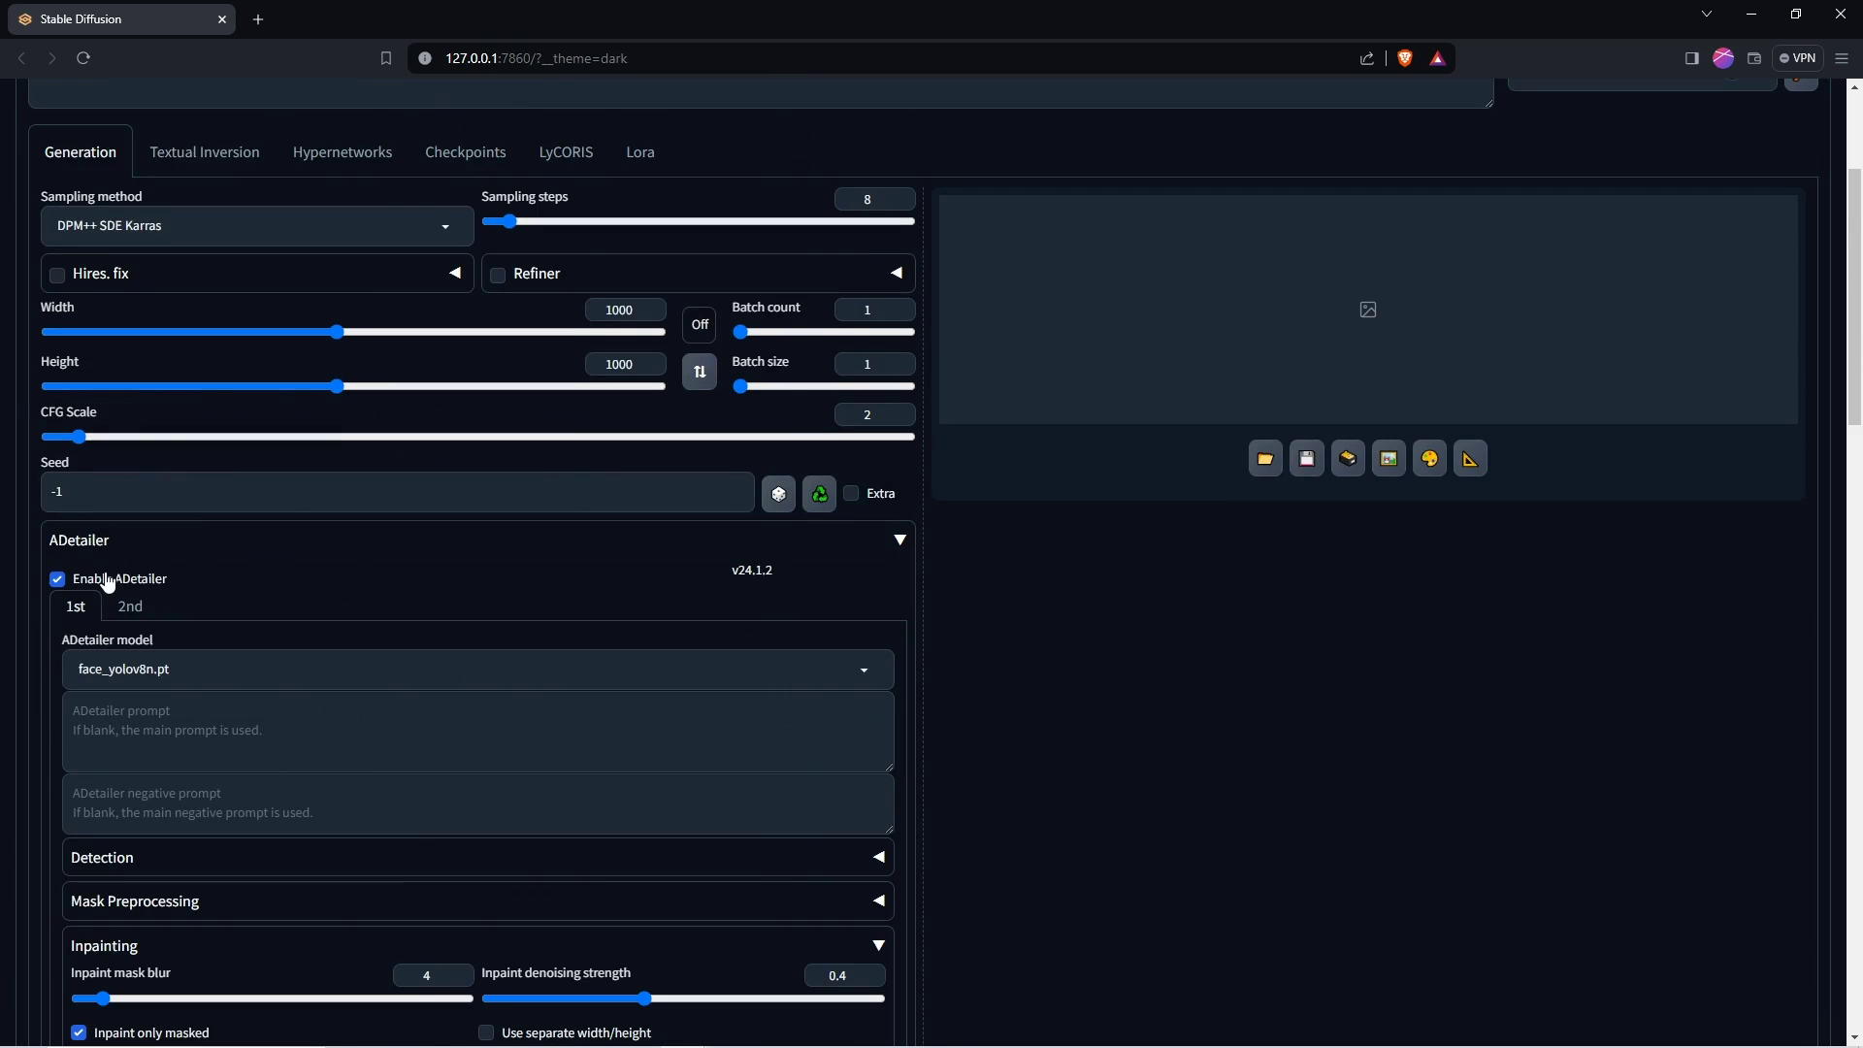
click(363, 662)
click(182, 618)
scroll(235, 613, down, 4)
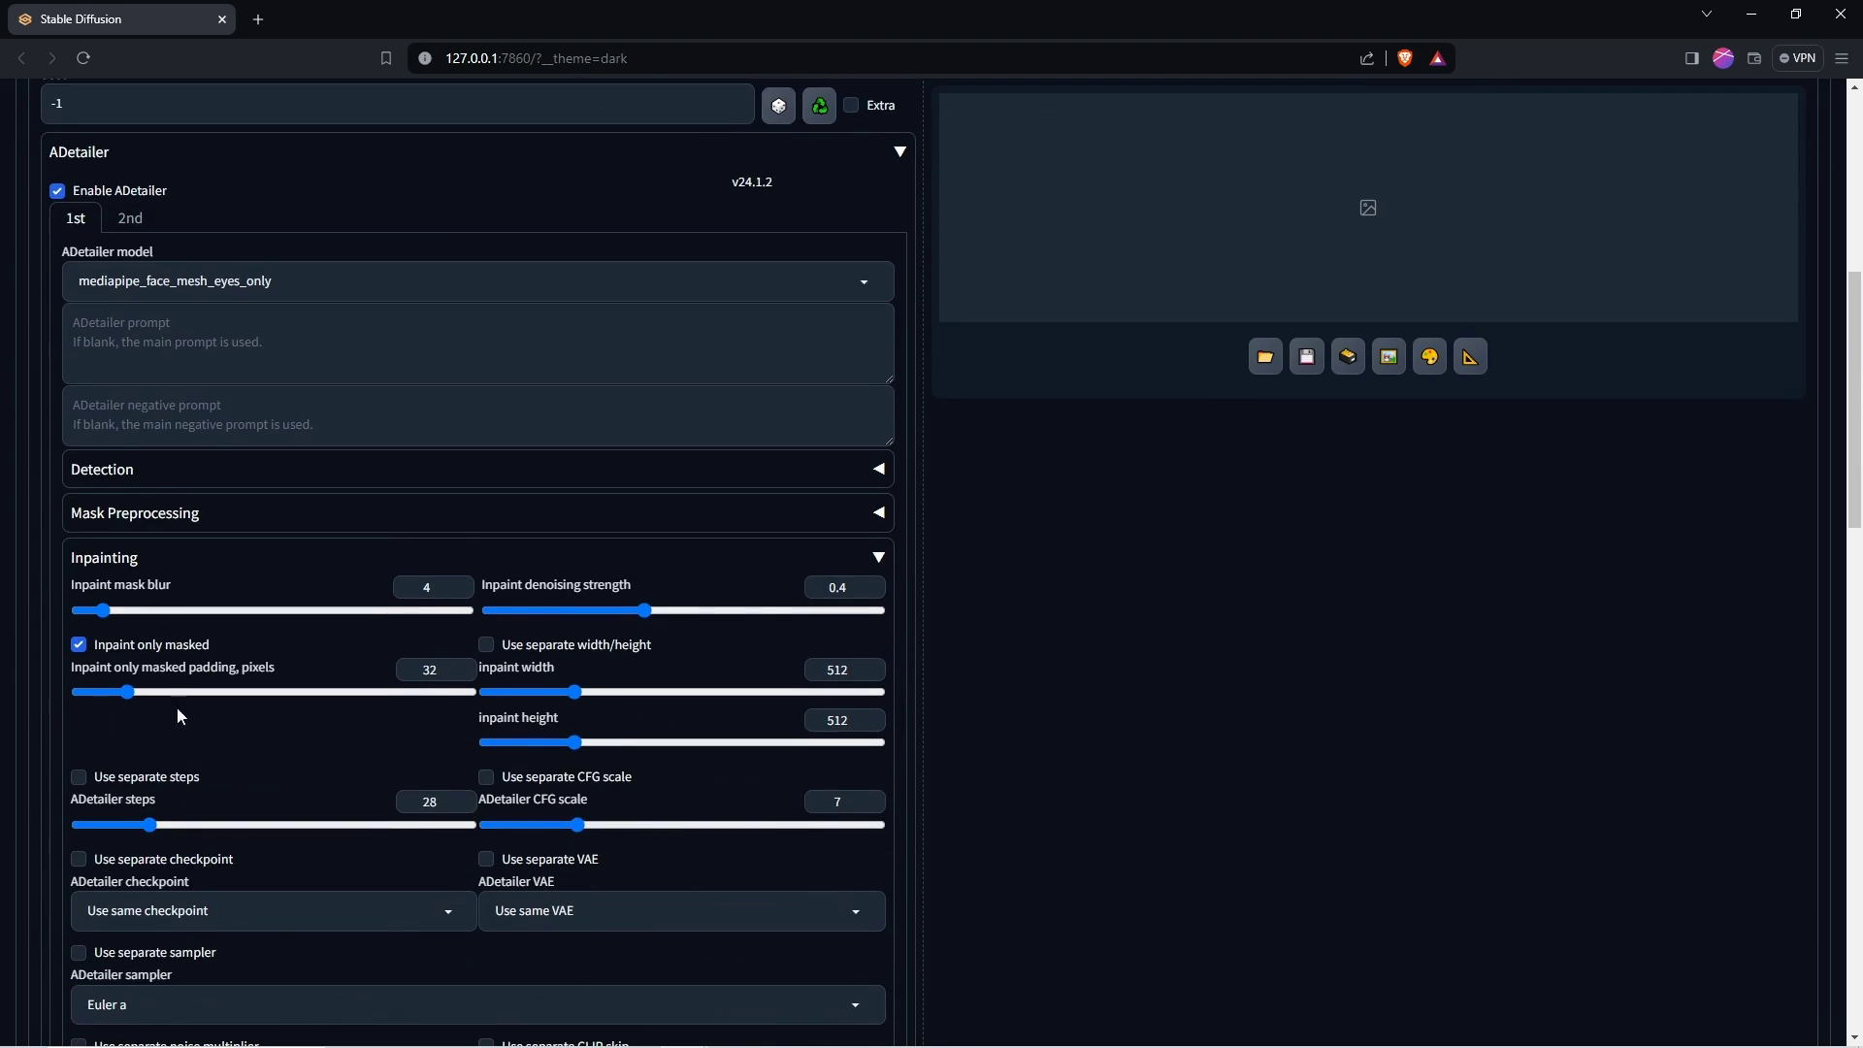
Step: Set the ADetailer inpaint denoising strength to 0.4
click(881, 559)
click(881, 559)
key(BackSpace)
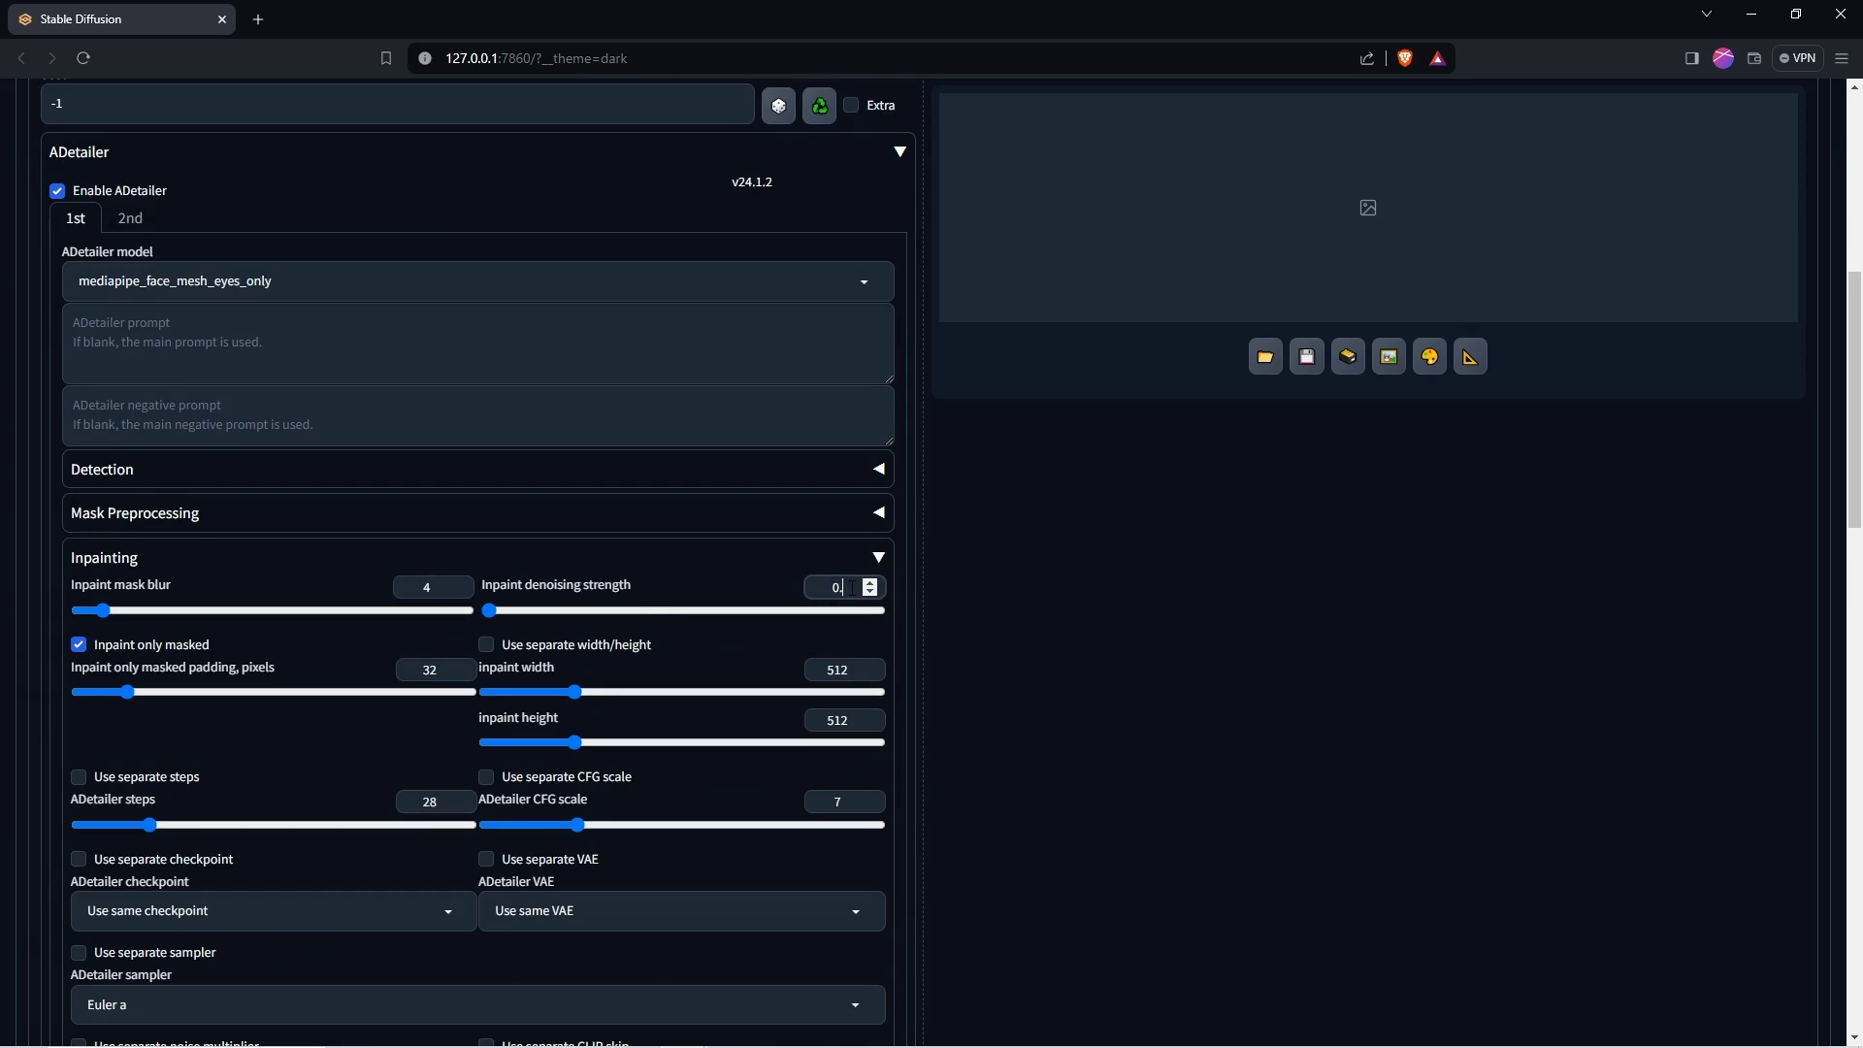
text(4)
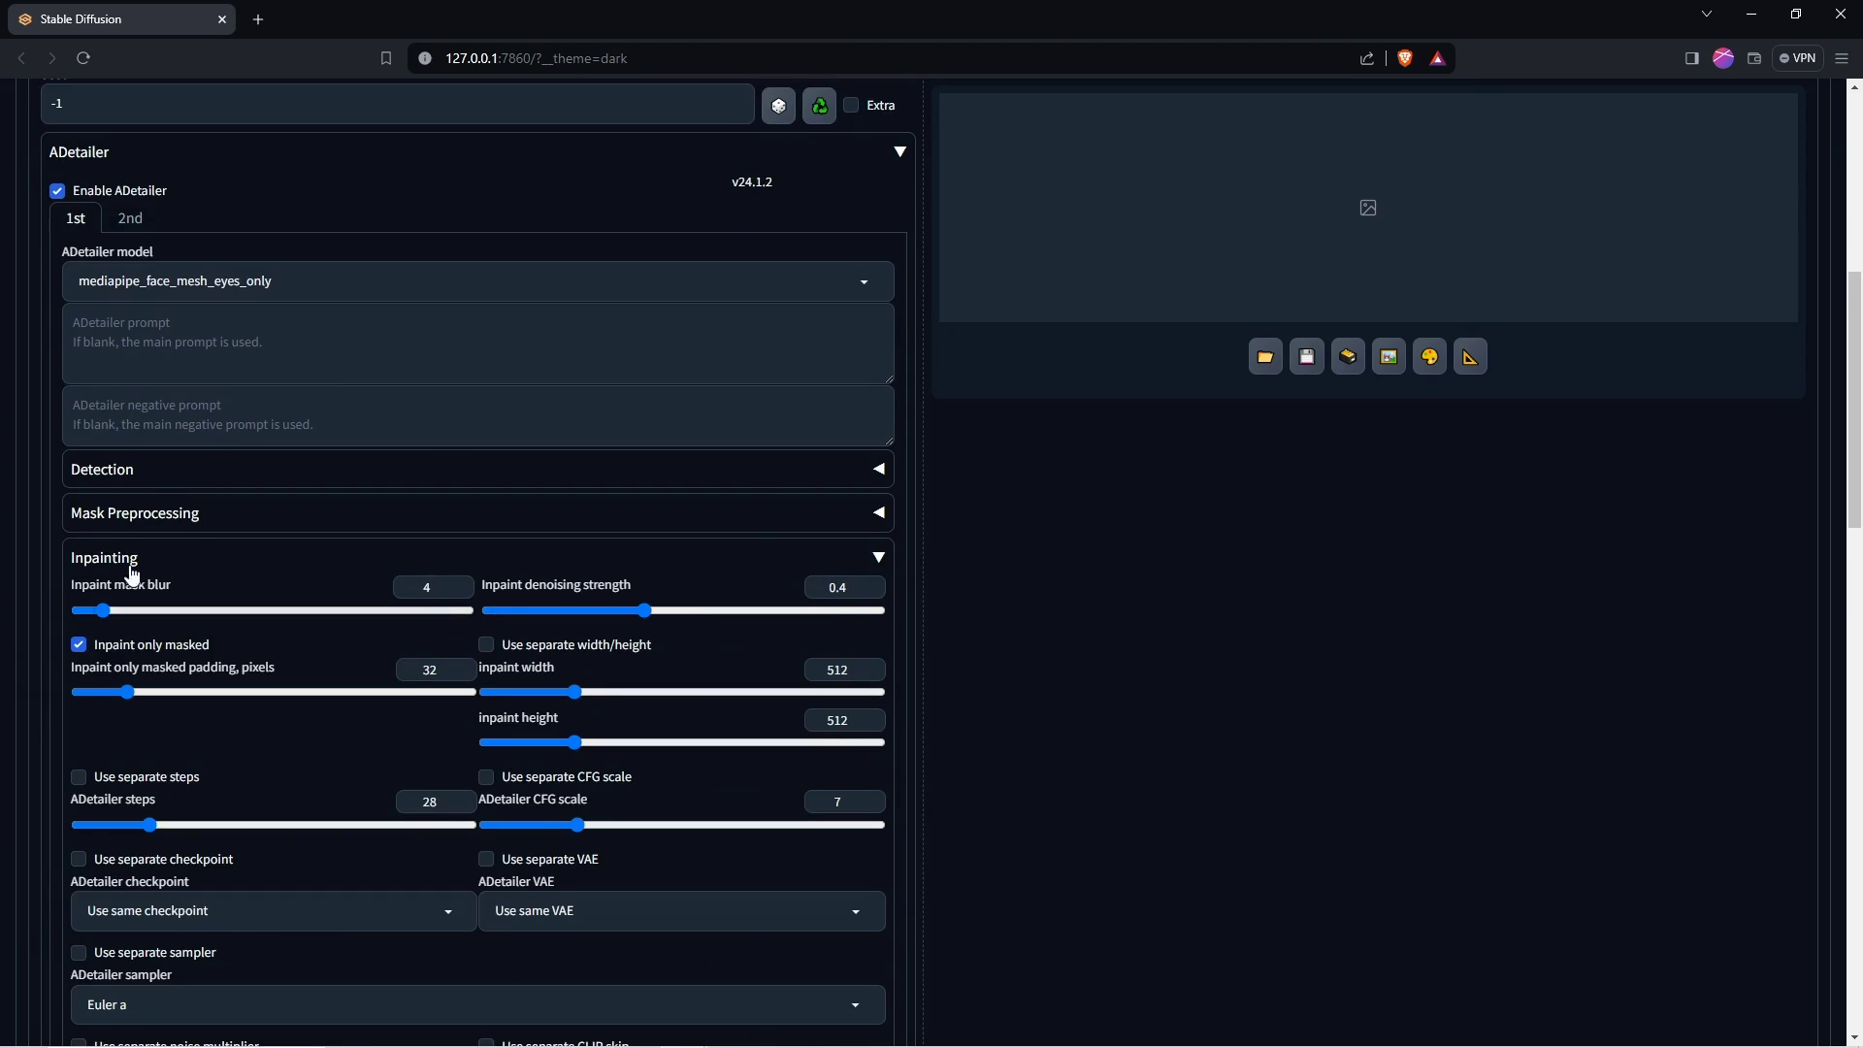
scroll(965, 693, up, 4)
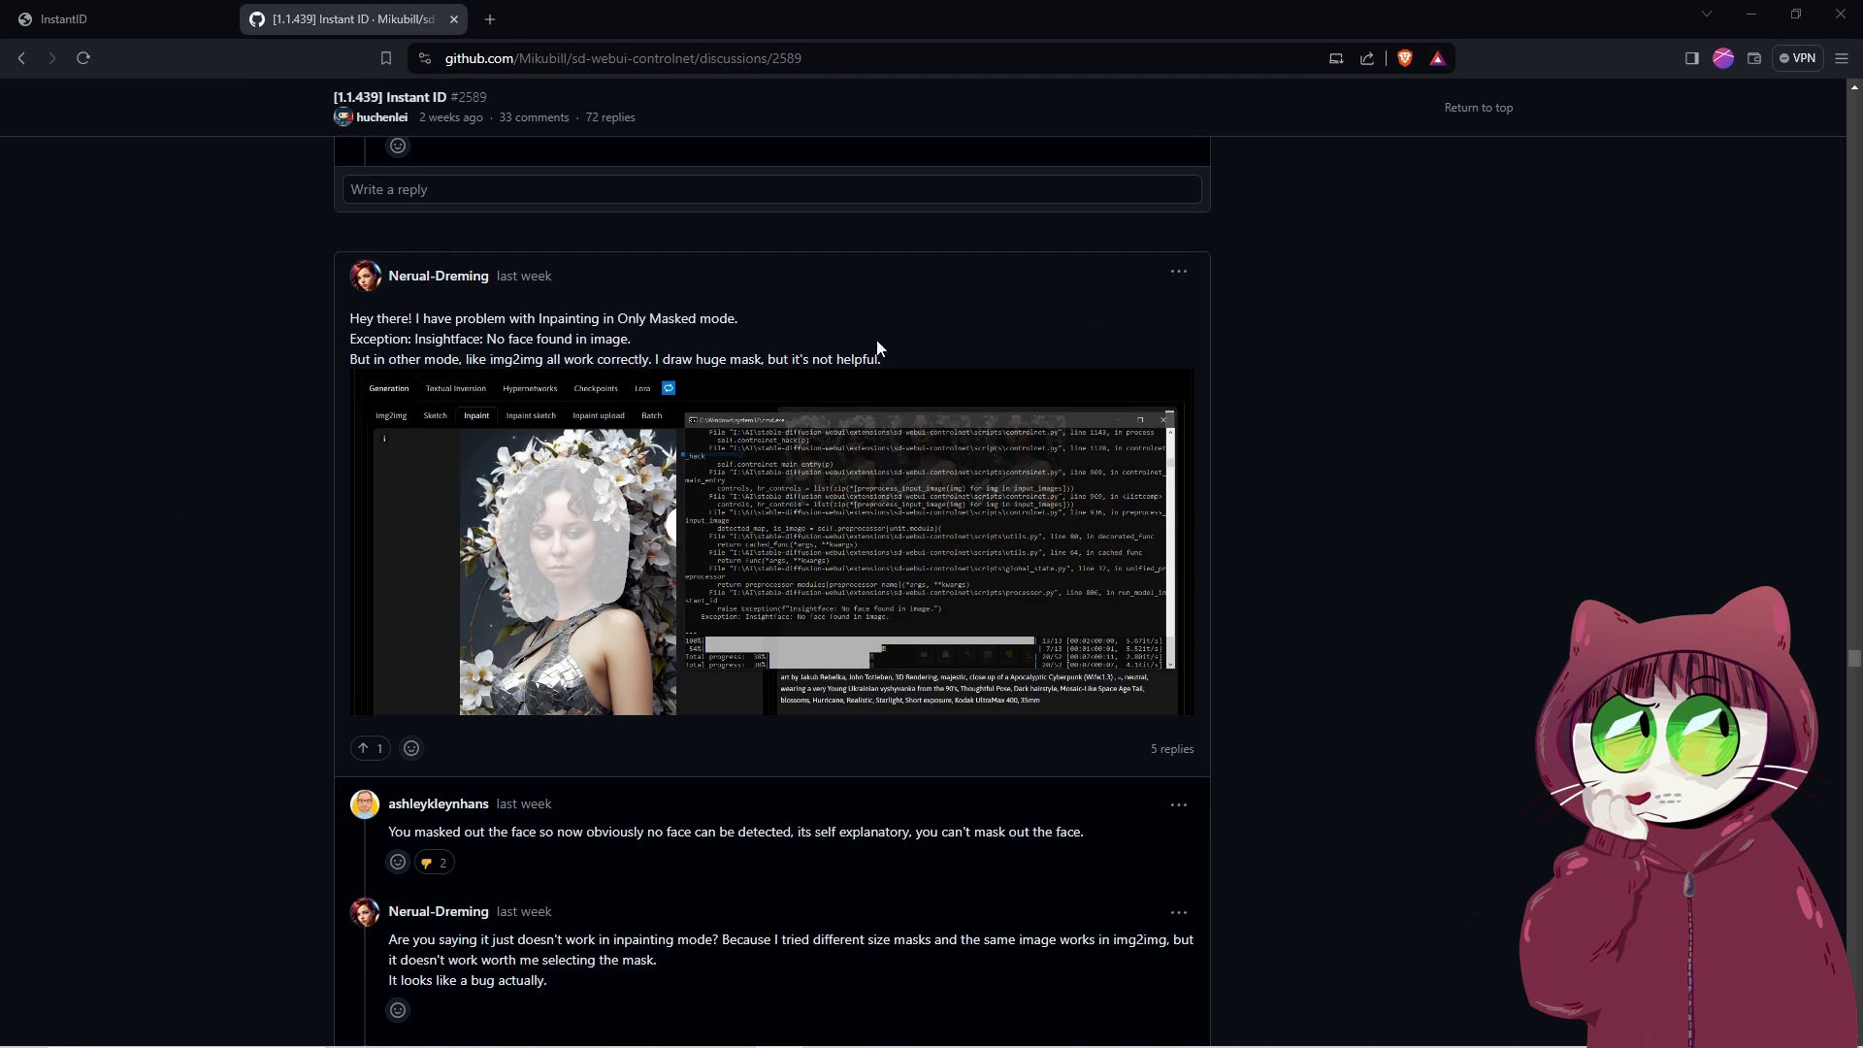
Step: Scroll discussion #2589 to the replies about Only Masked inpainting finding no face
scroll(922, 571, down, 8)
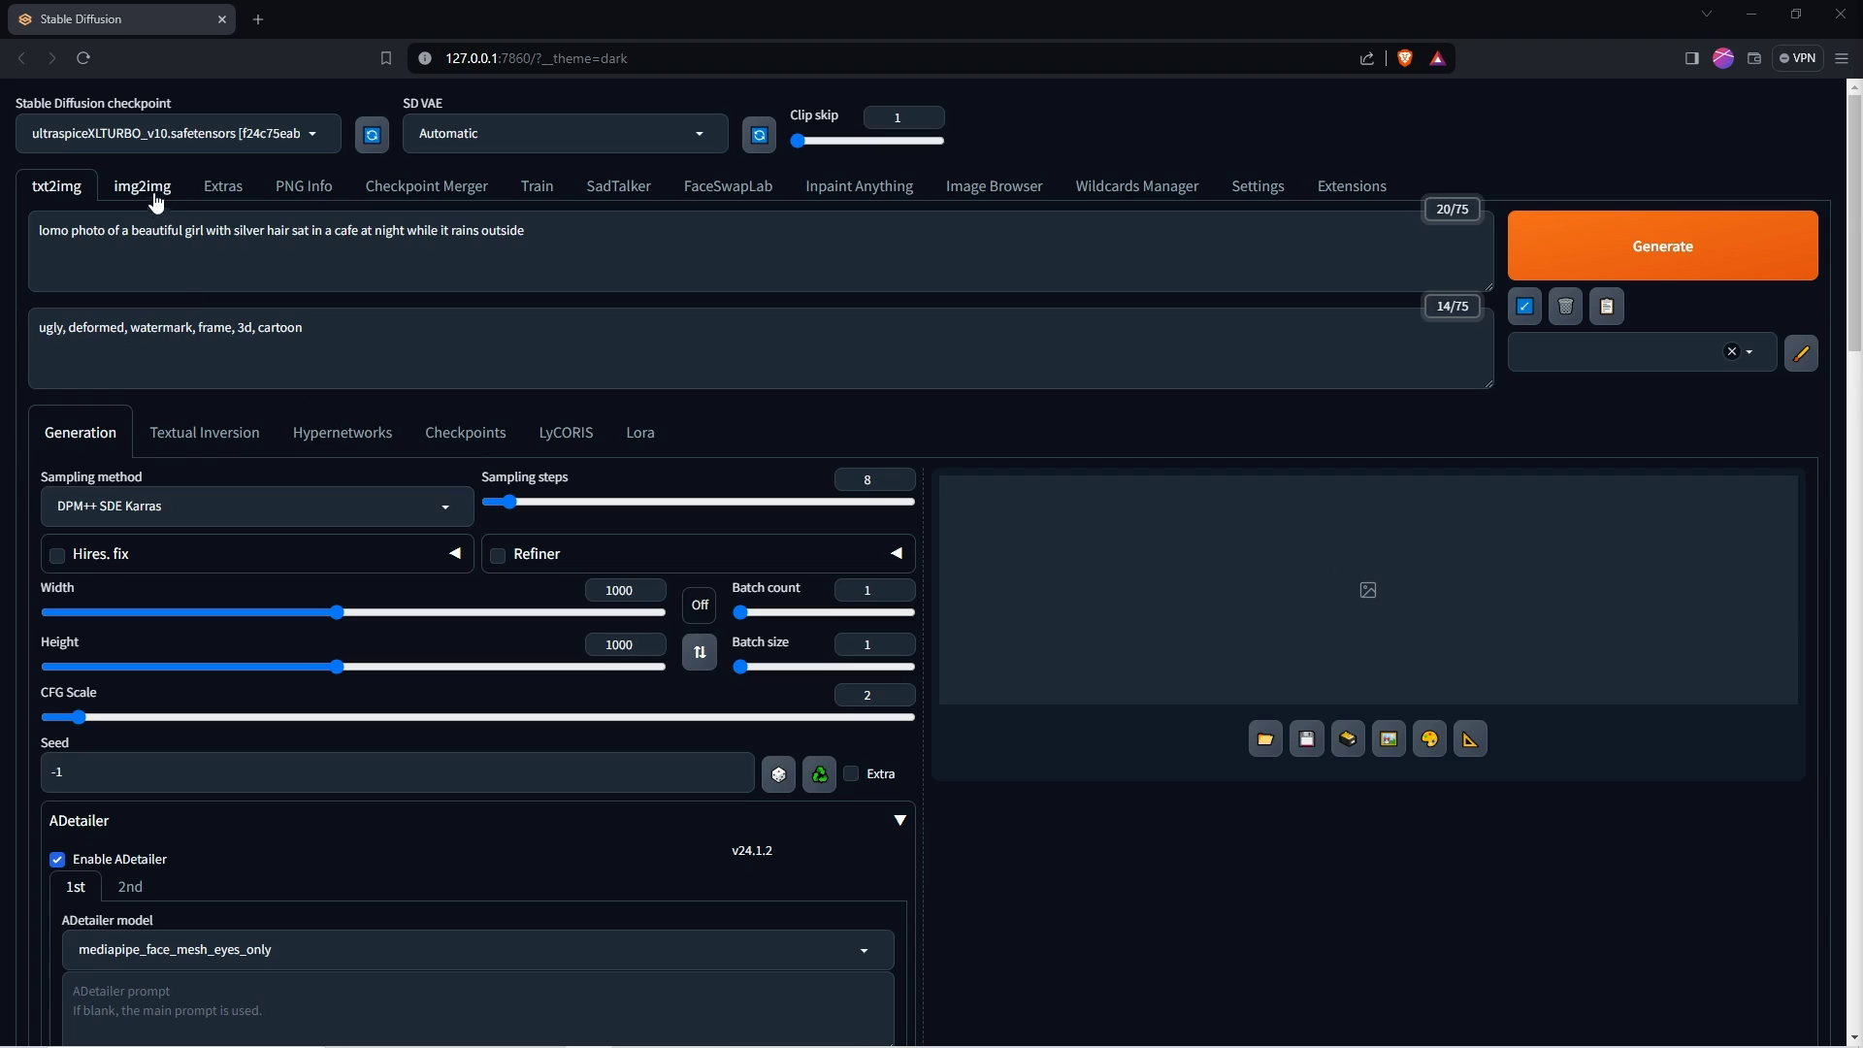
Step: Open the poolside photo in img2img Inpaint and brush a mask over the woman's face
click(158, 191)
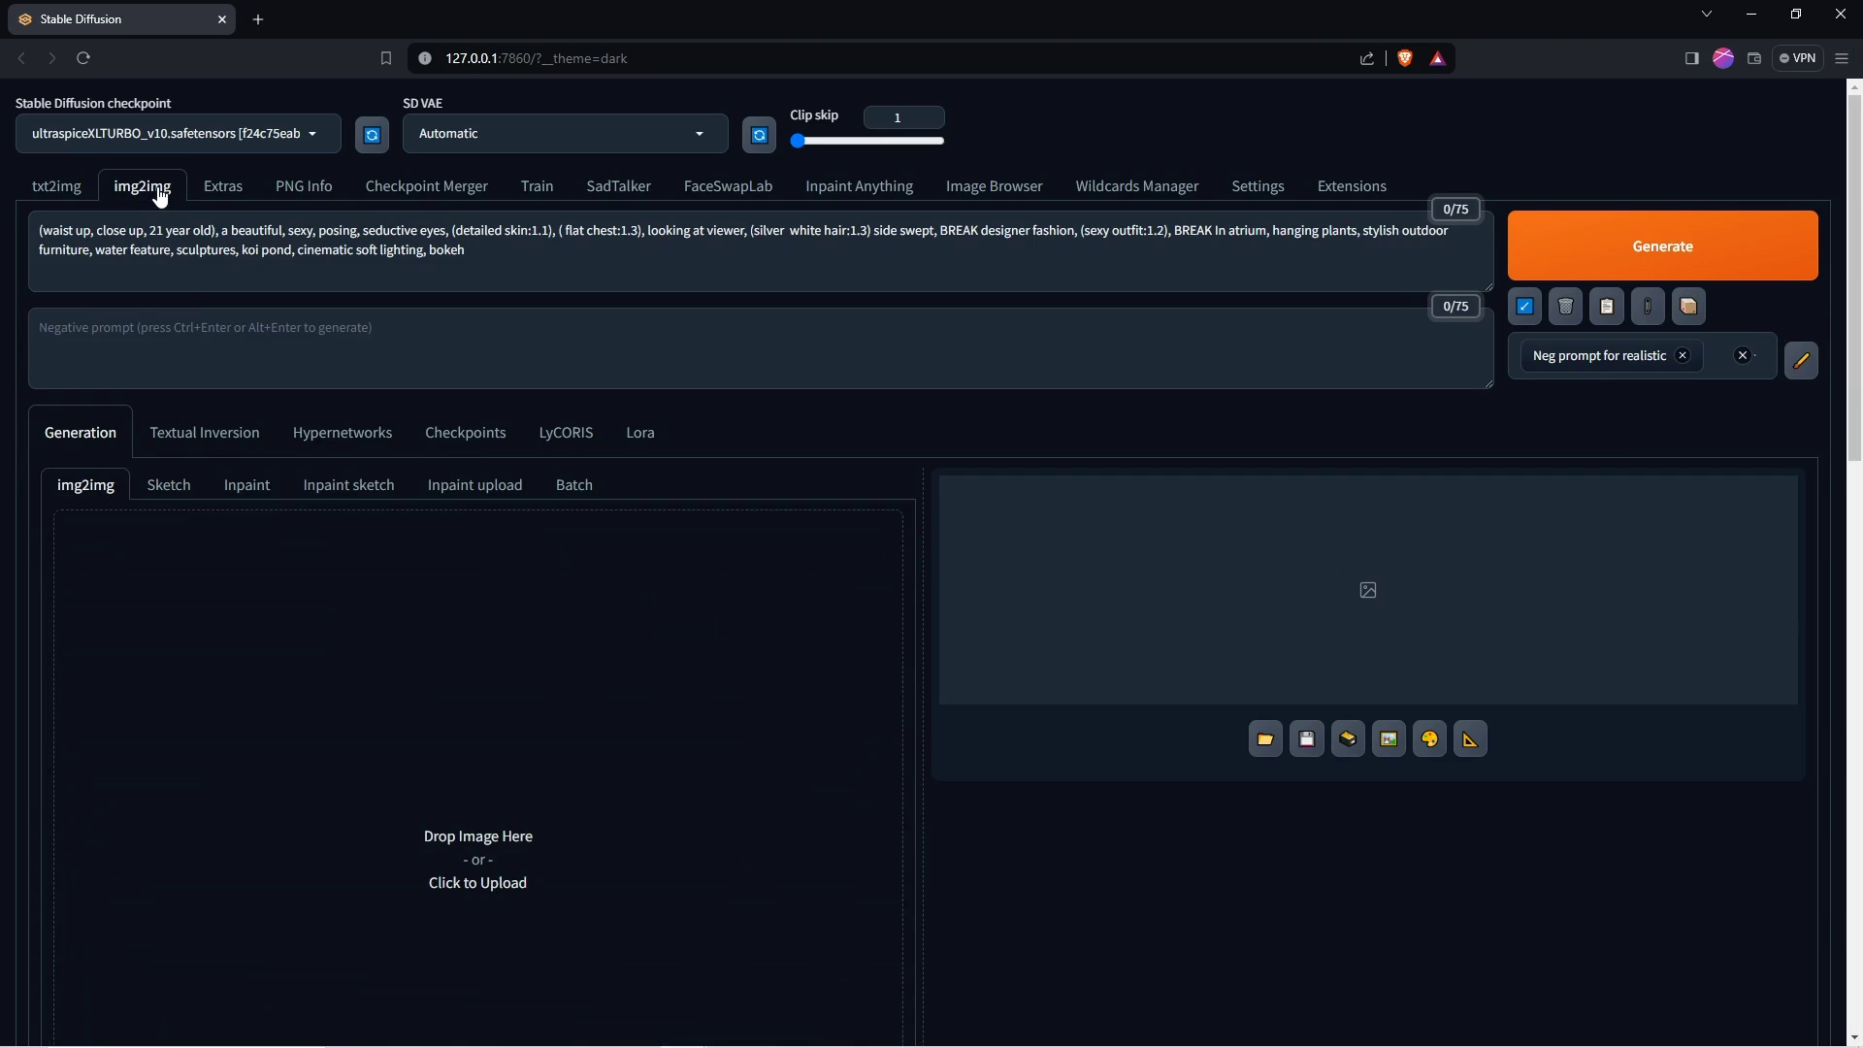
click(247, 484)
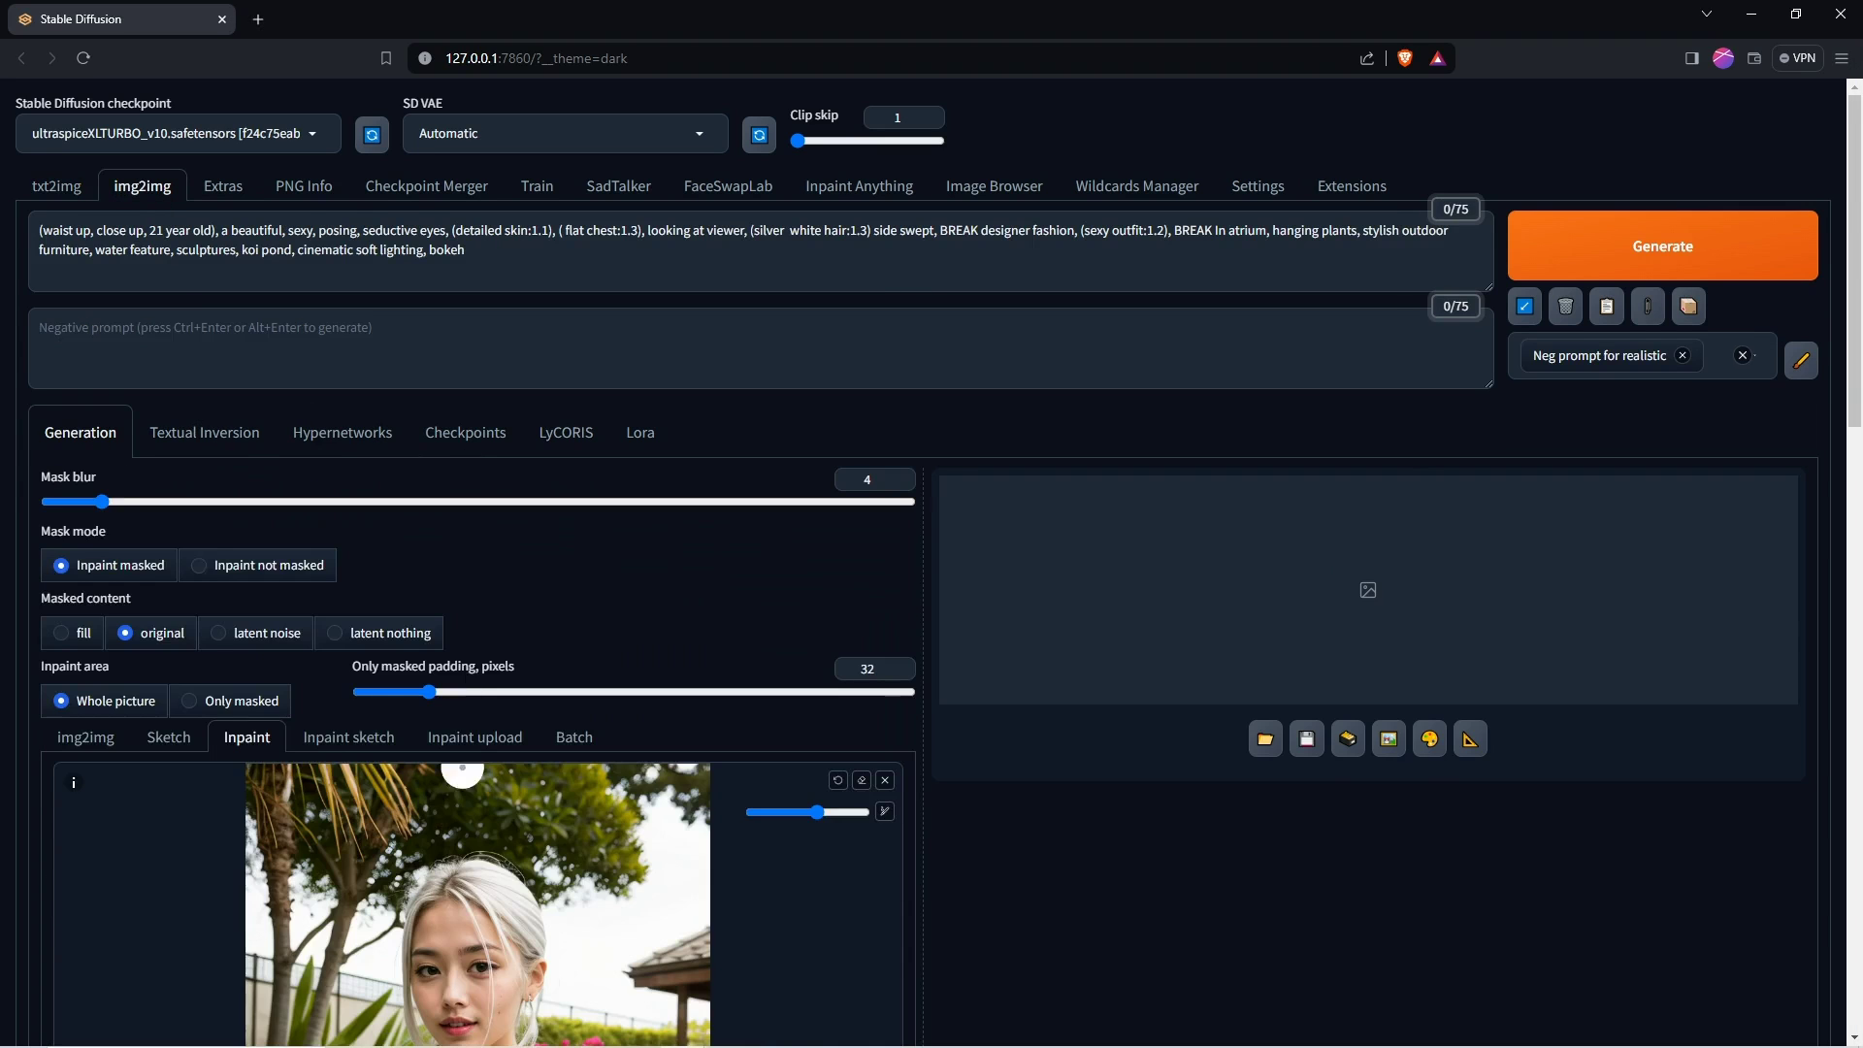
scroll(466, 714, down, 5)
mouse_move(422, 540)
mouse_down()
mouse_move(480, 541)
mouse_move(475, 448)
mouse_move(473, 533)
mouse_move(450, 415)
mouse_move(435, 530)
mouse_move(512, 507)
mouse_move(463, 569)
mouse_move(486, 533)
mouse_up()
scroll(189, 327, up, 3)
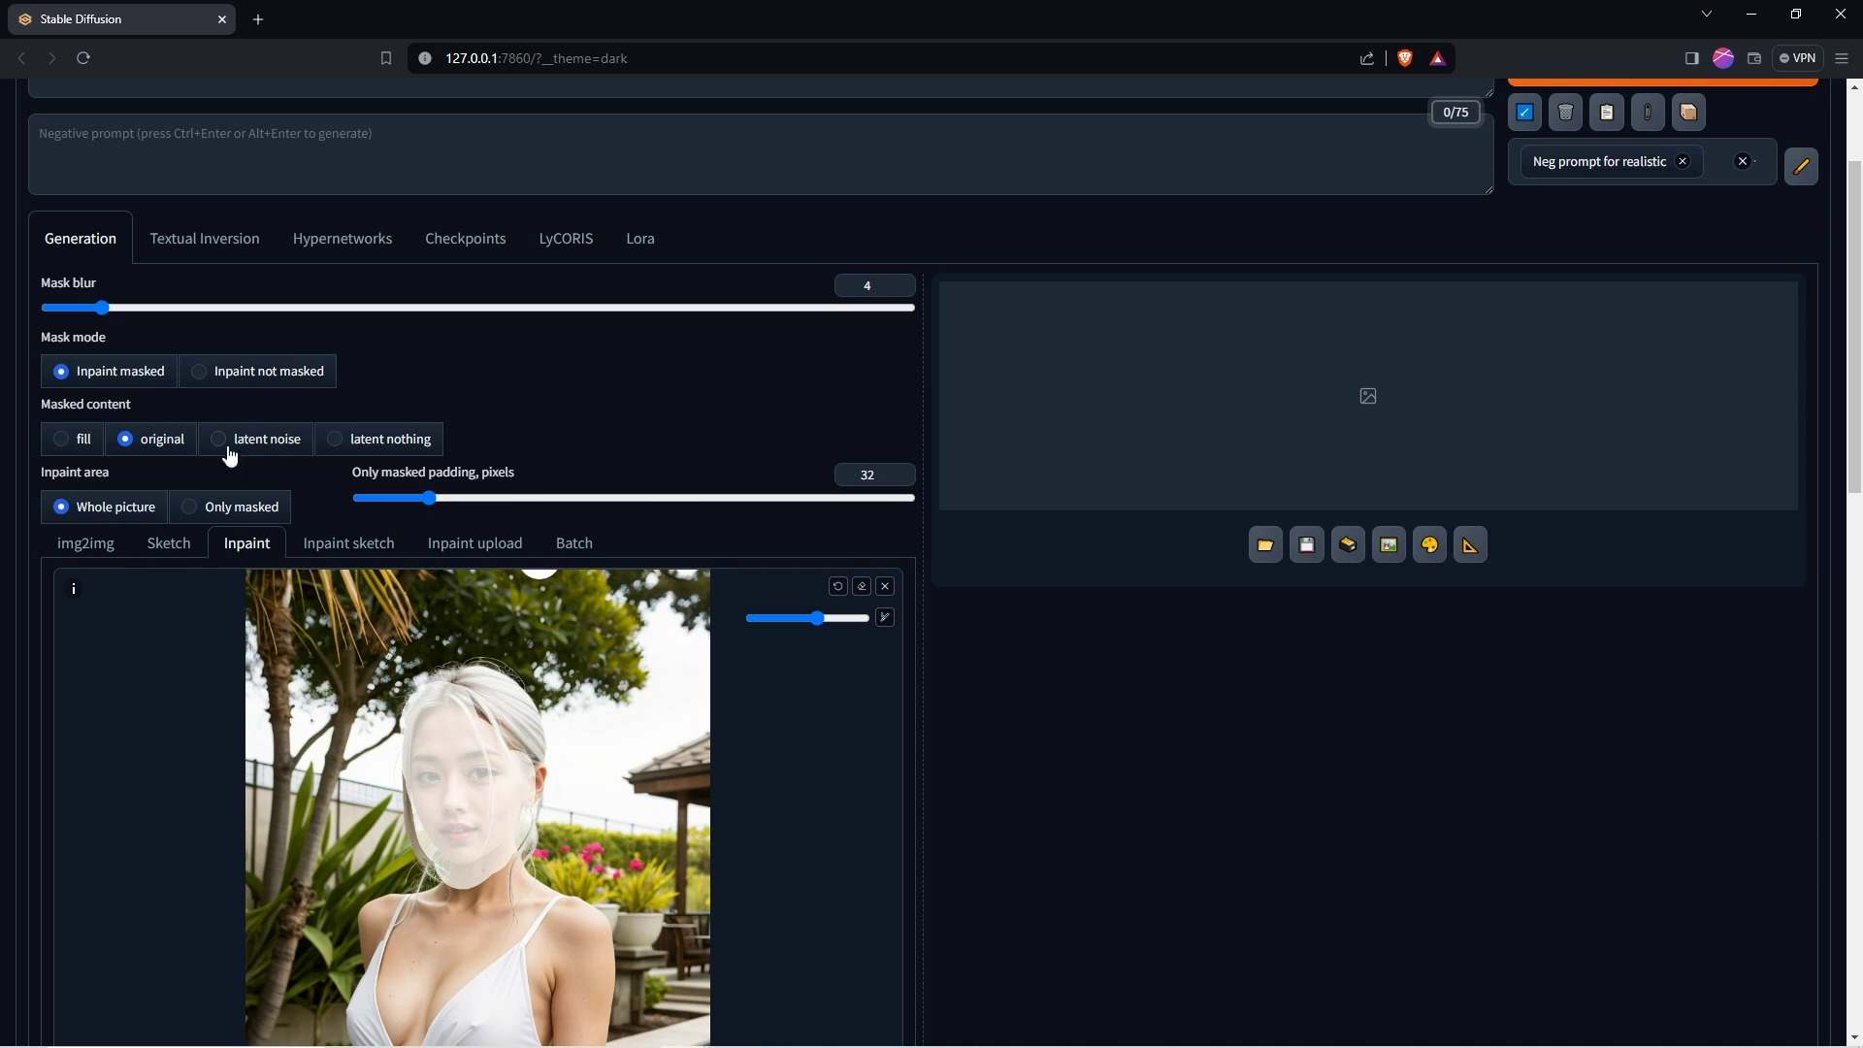
scroll(304, 456, down, 7)
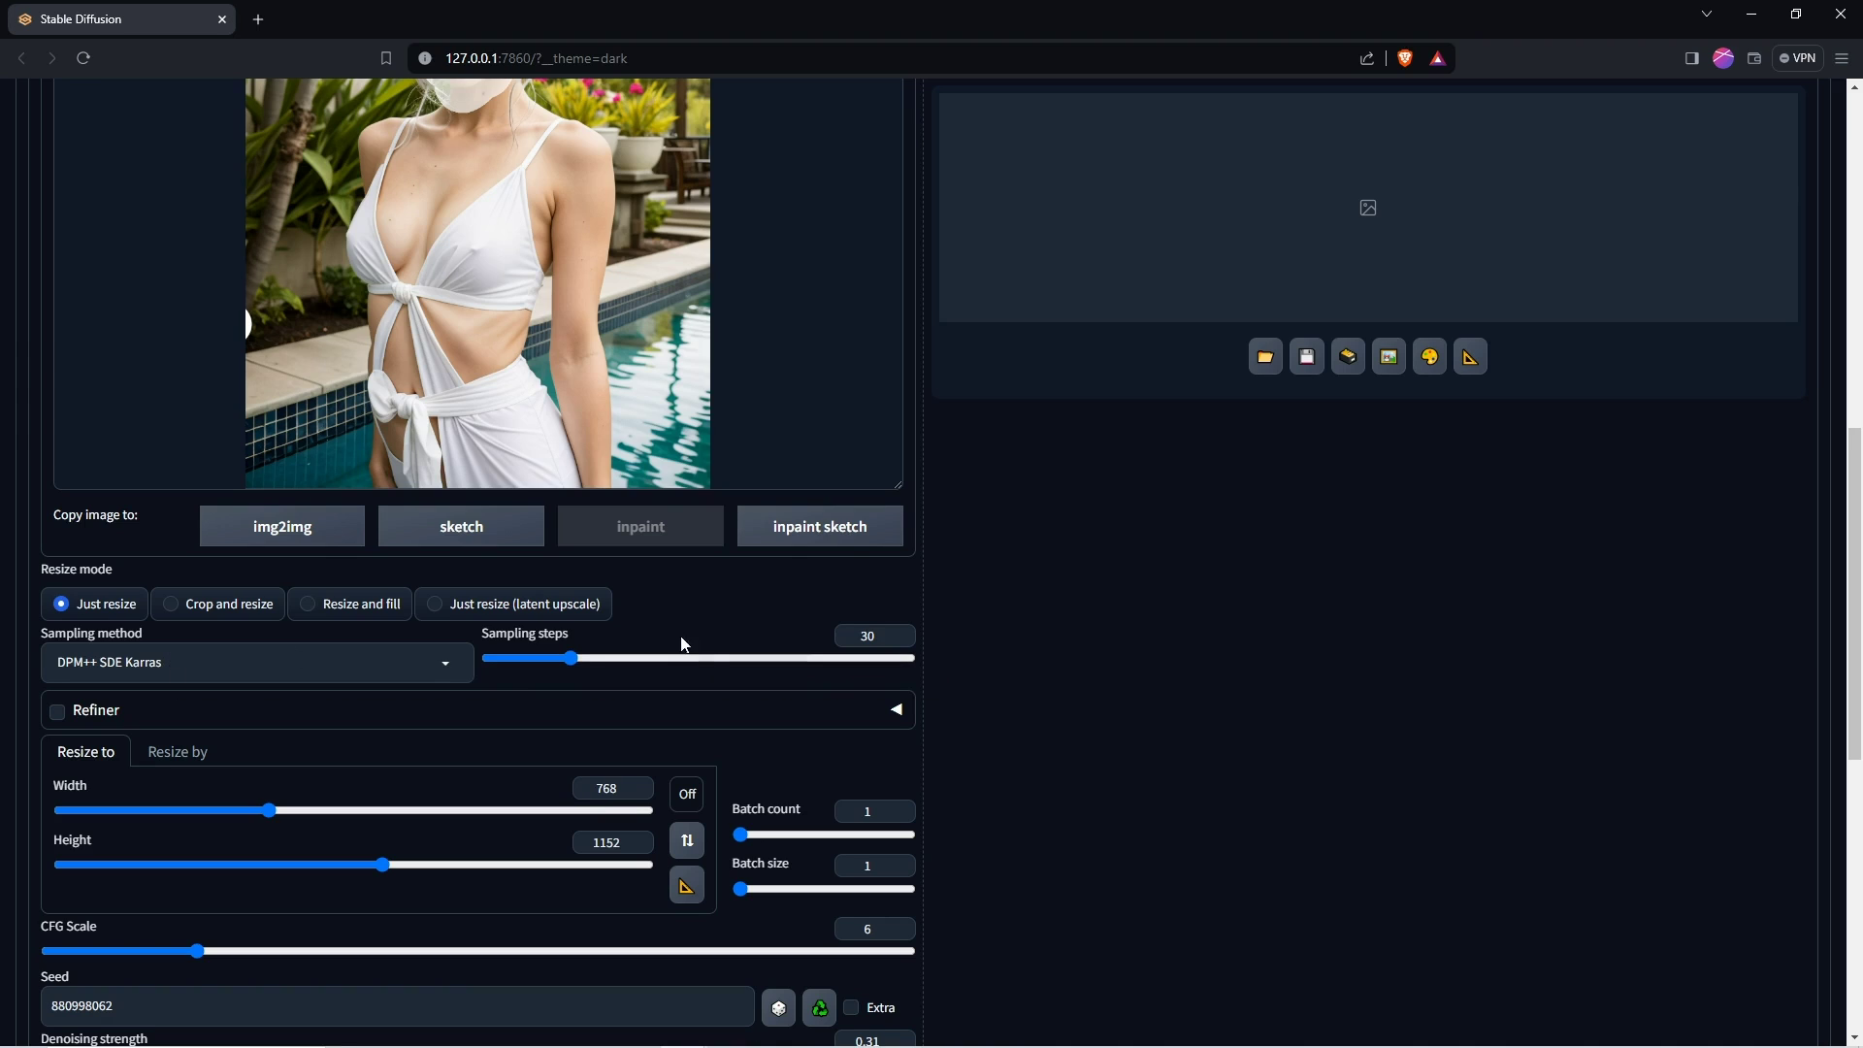
Step: Set sampling steps to 8 and CFG Scale to 5
double_click(867, 636)
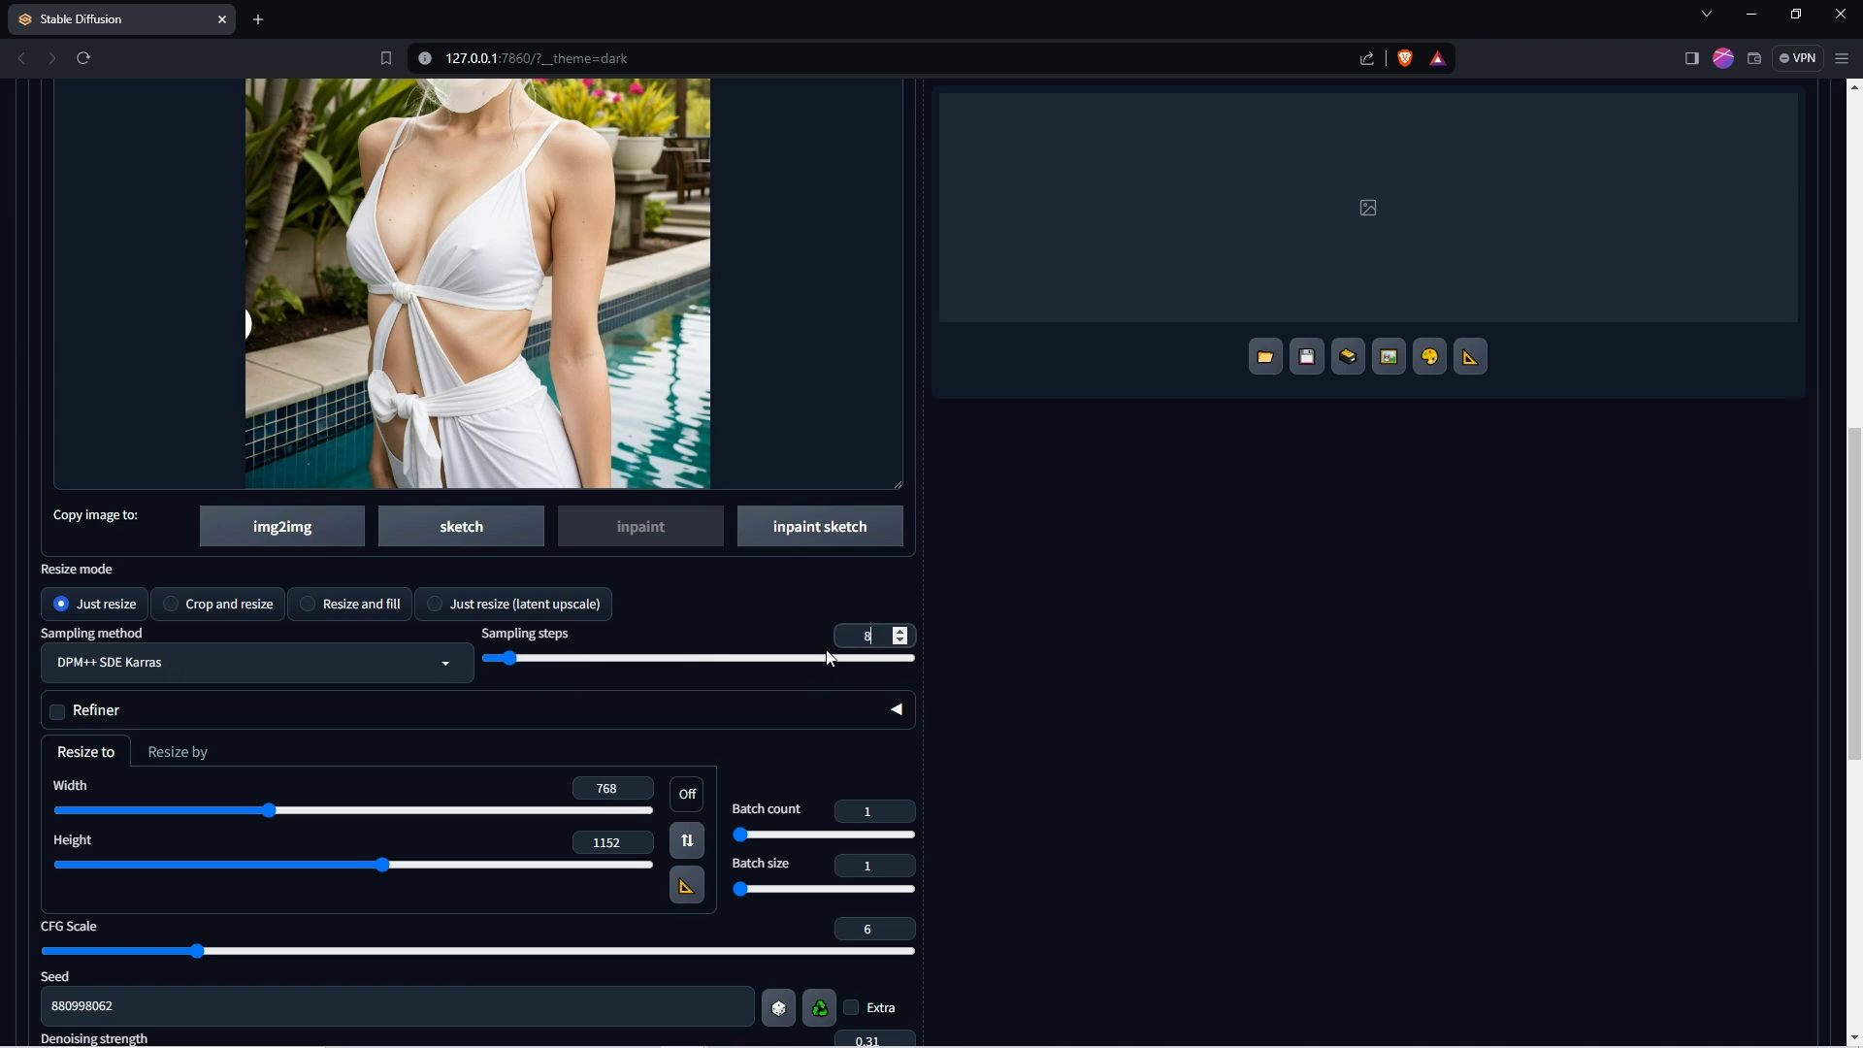
click(695, 899)
click(869, 928)
text(5)
click(789, 916)
Step: Reset the seed to random (-1) and raise denoising strength to 0.95
scroll(908, 811, down, 2)
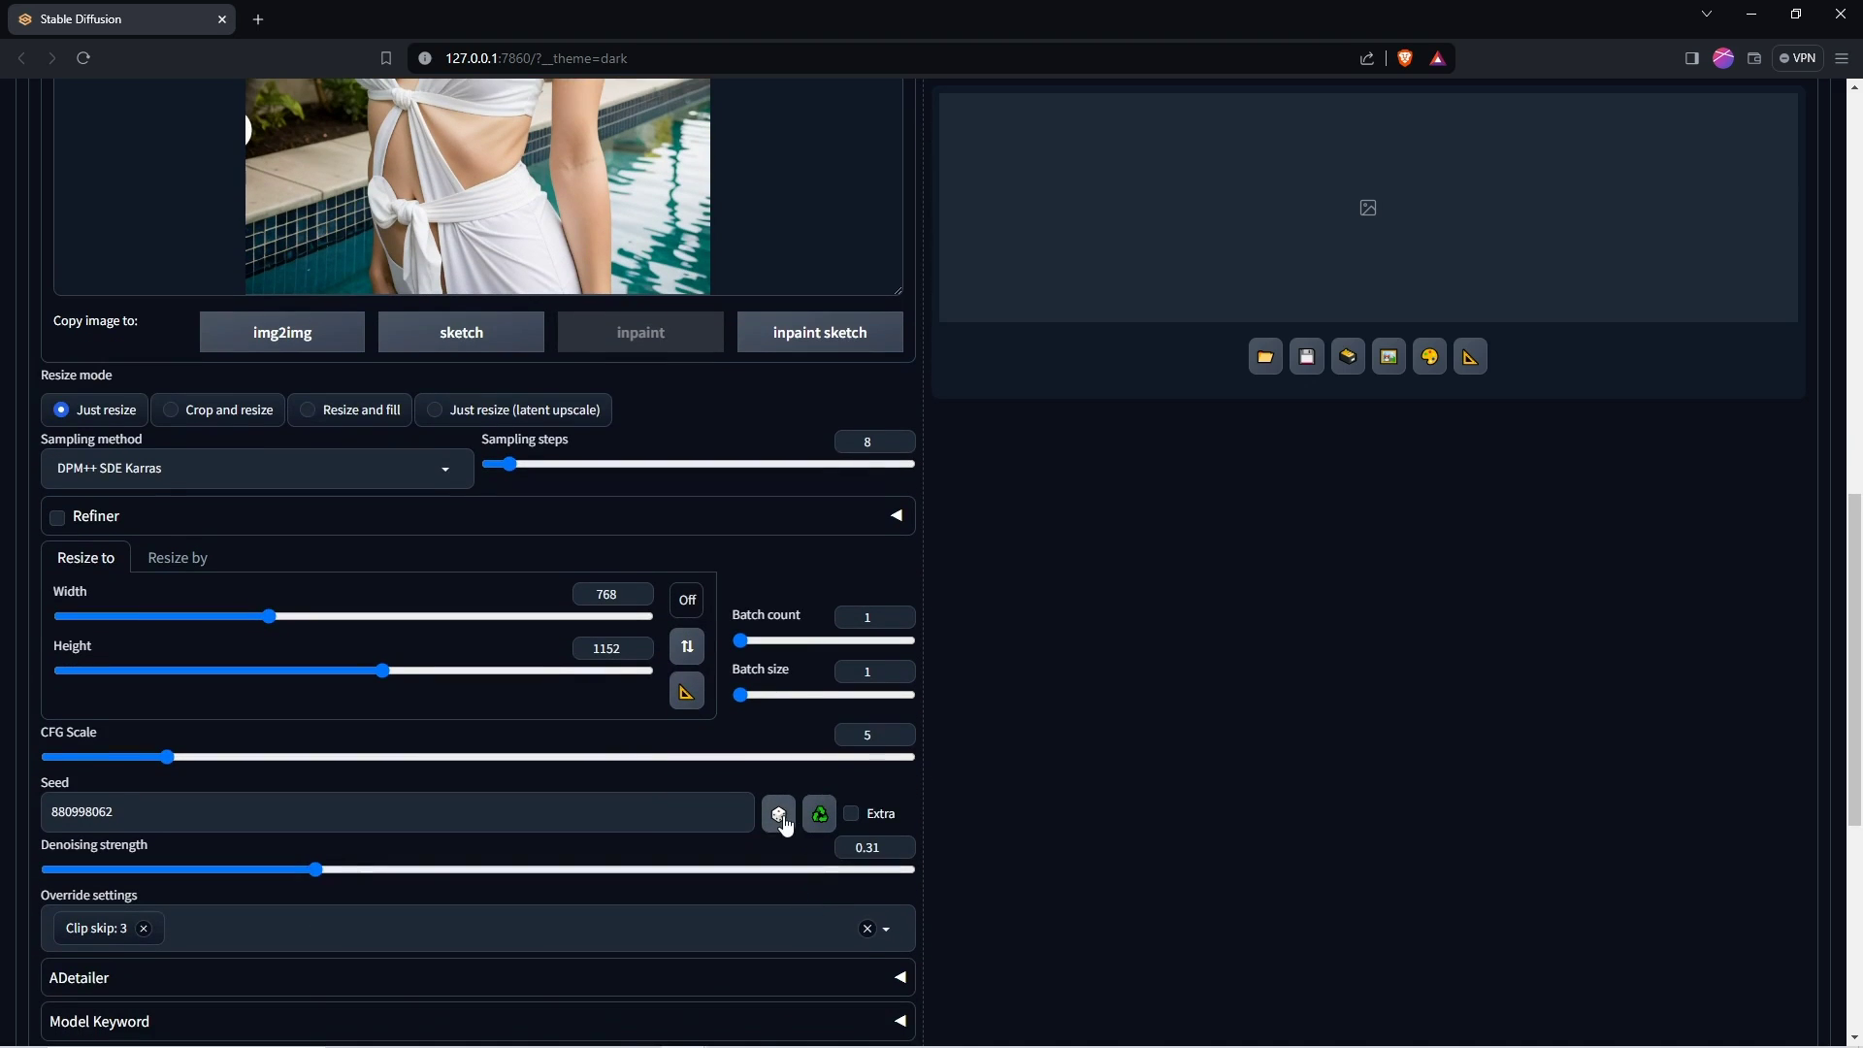
click(782, 818)
click(878, 847)
text(9)
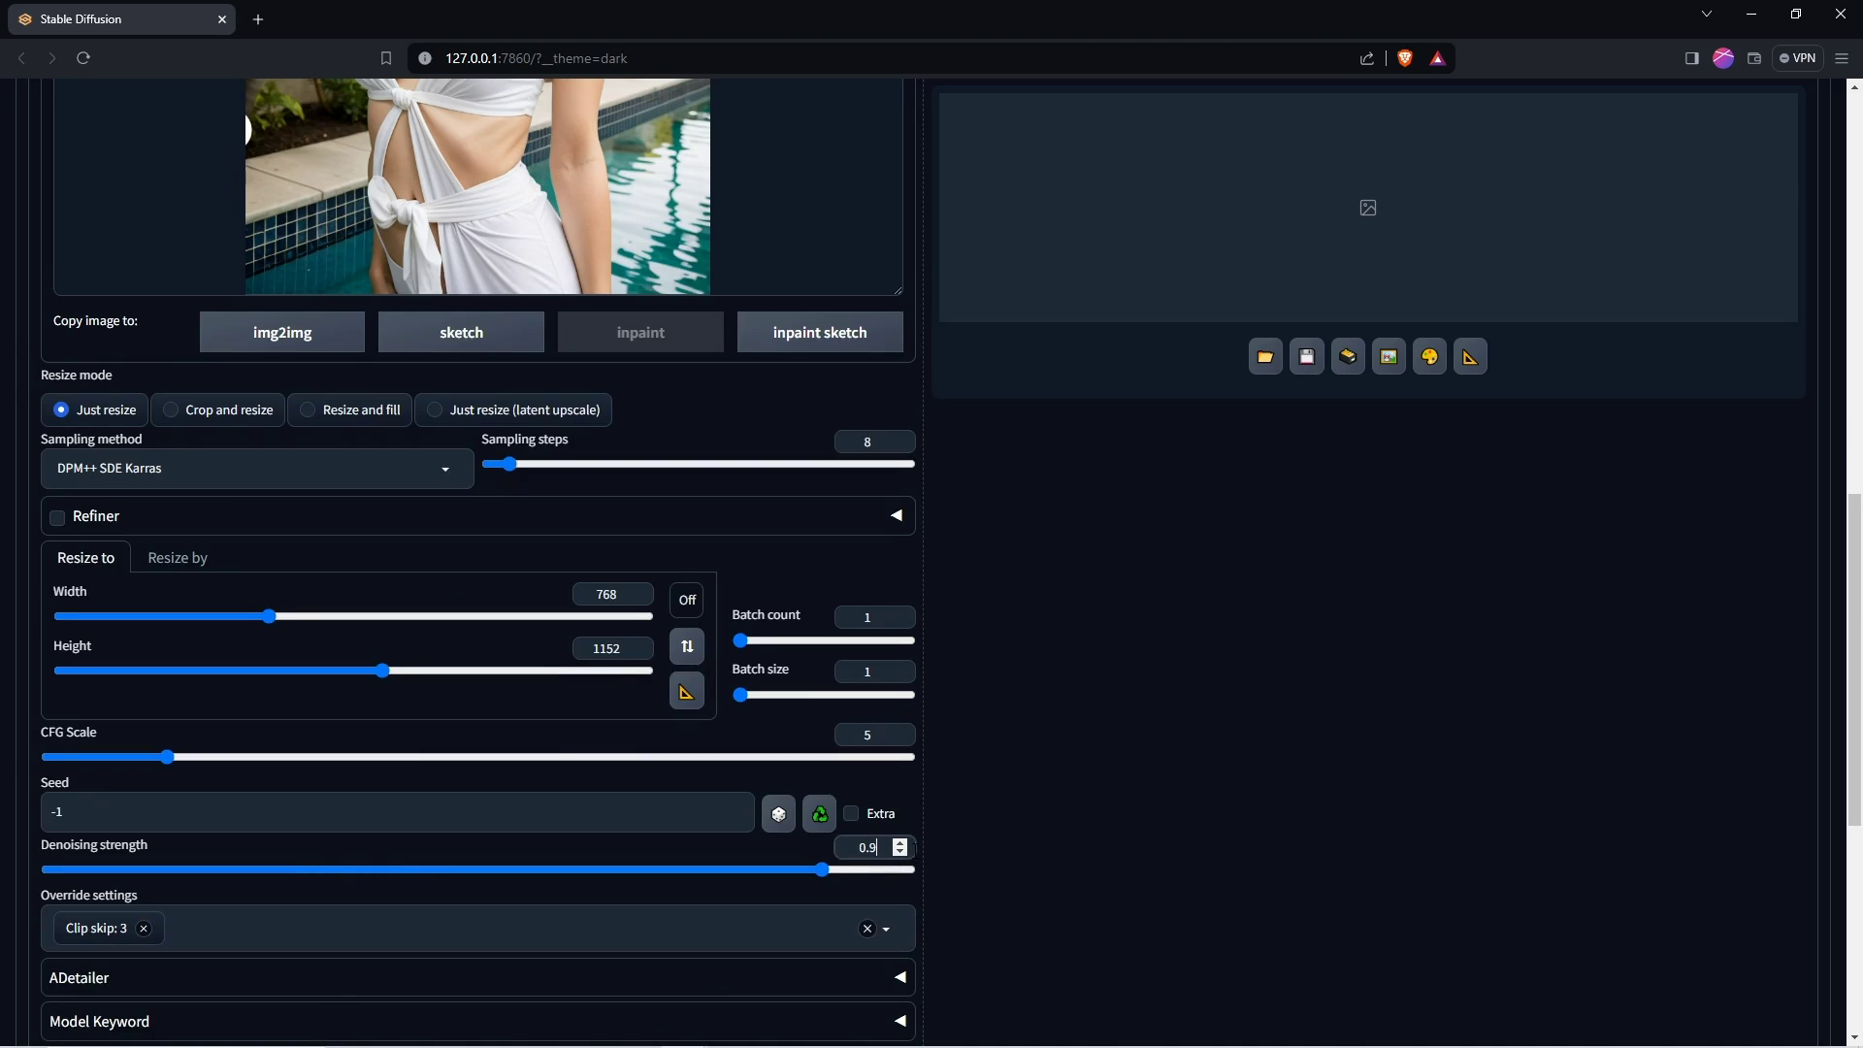
text(5)
Step: Enable ControlNet Unit 0 as Instant_ID with instant_id_face_embedding and ip-adapter_instant_id_sdxl
scroll(524, 877, up, 3)
scroll(181, 603, down, 8)
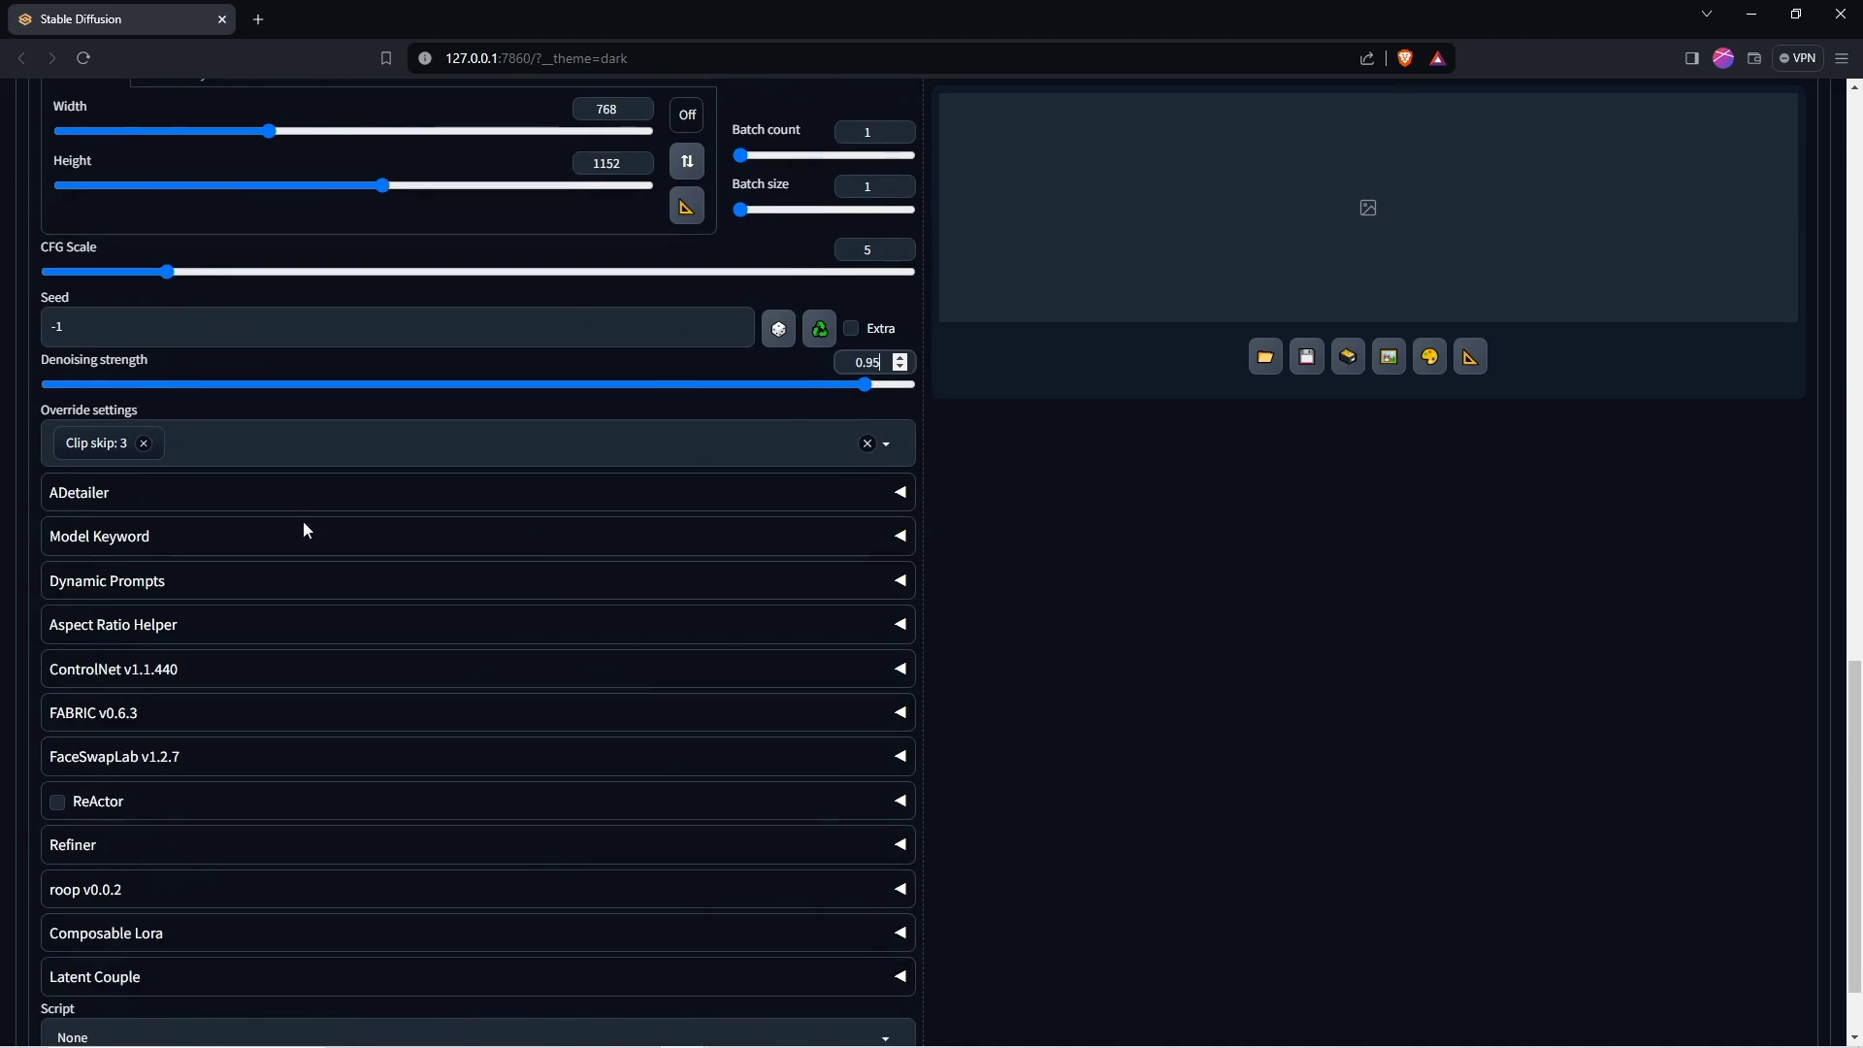
click(186, 669)
scroll(189, 679, down, 1)
click(70, 653)
click(522, 833)
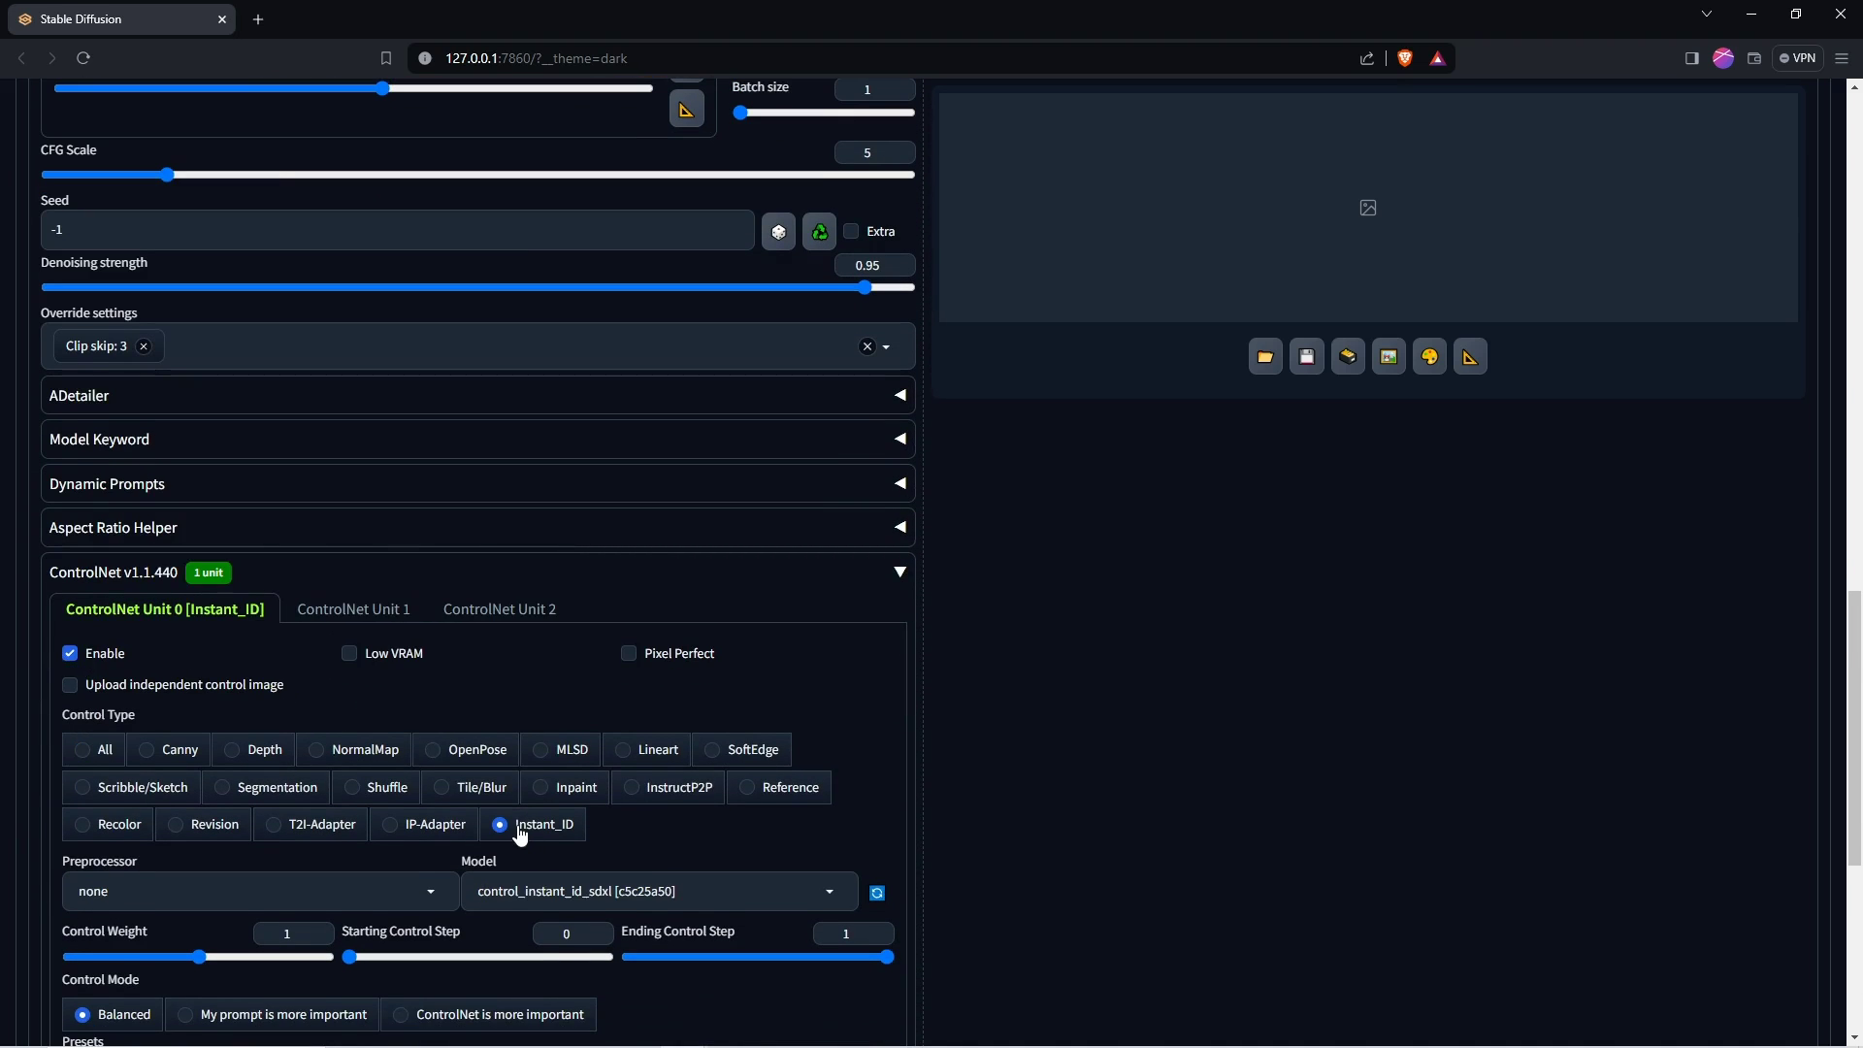
click(414, 897)
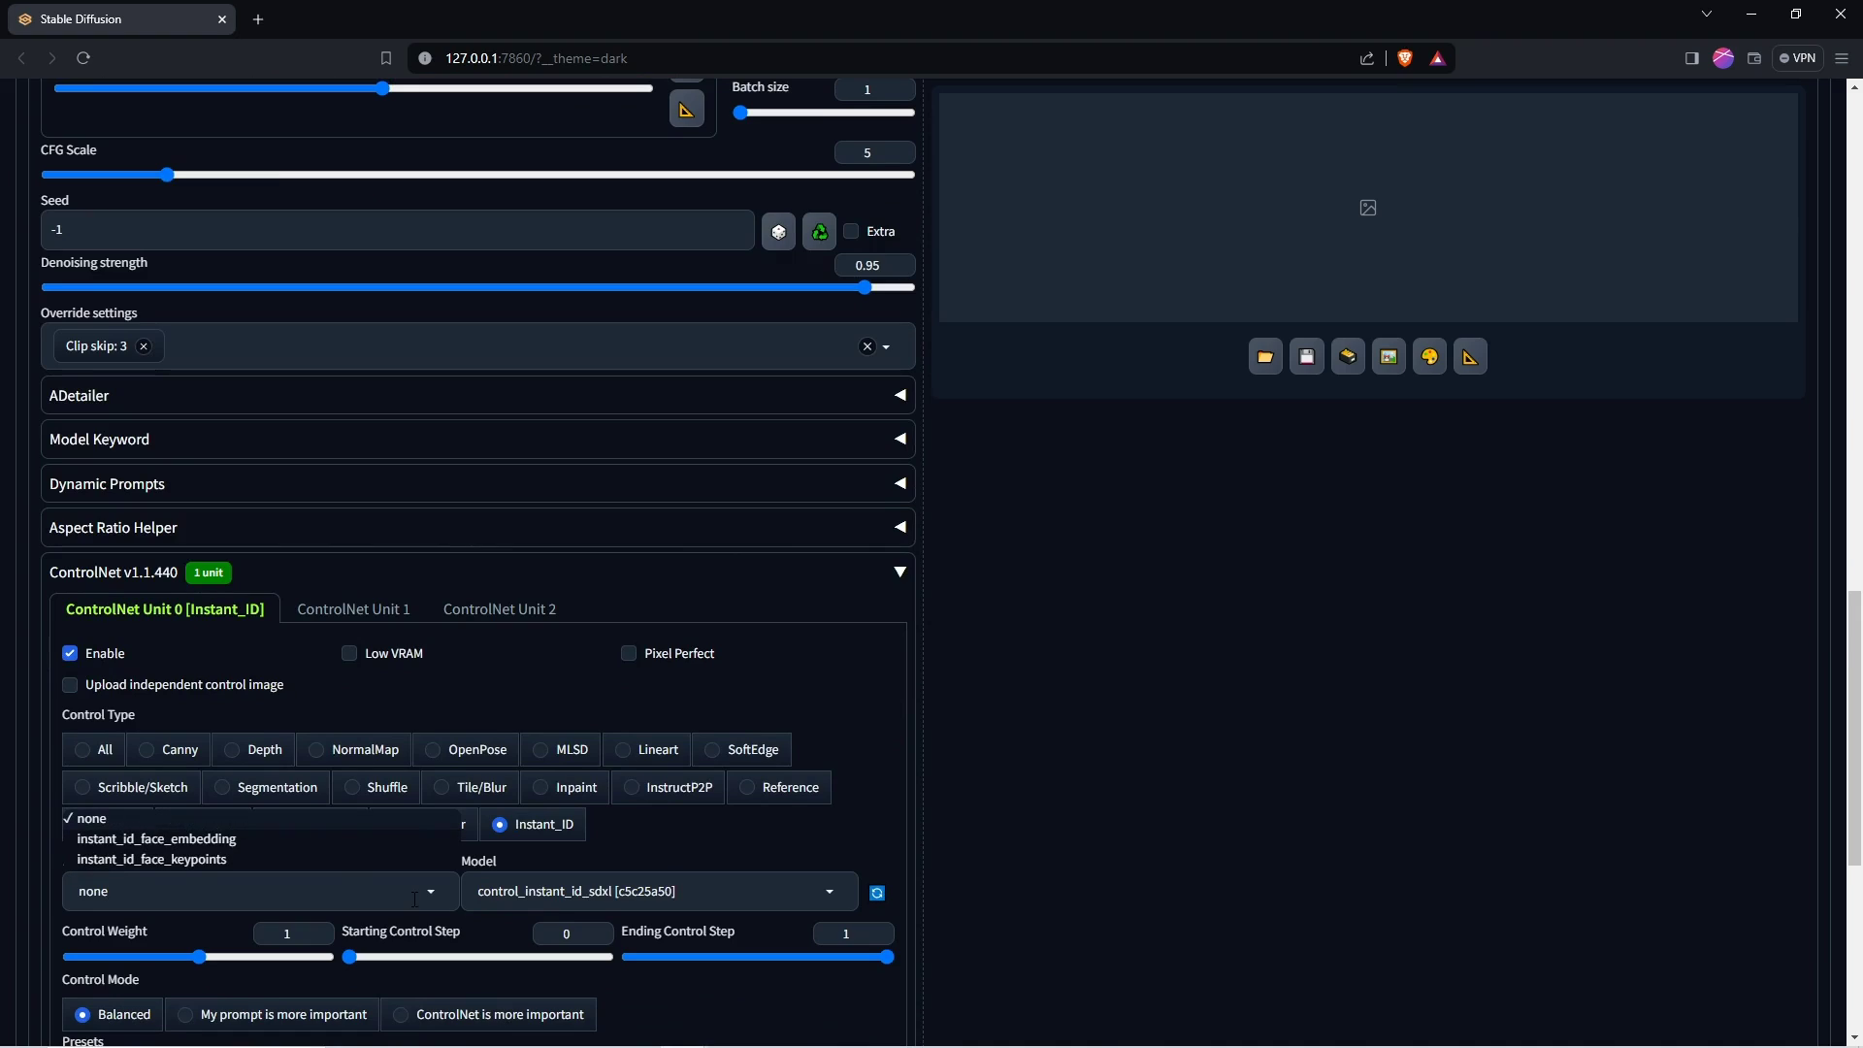
click(161, 841)
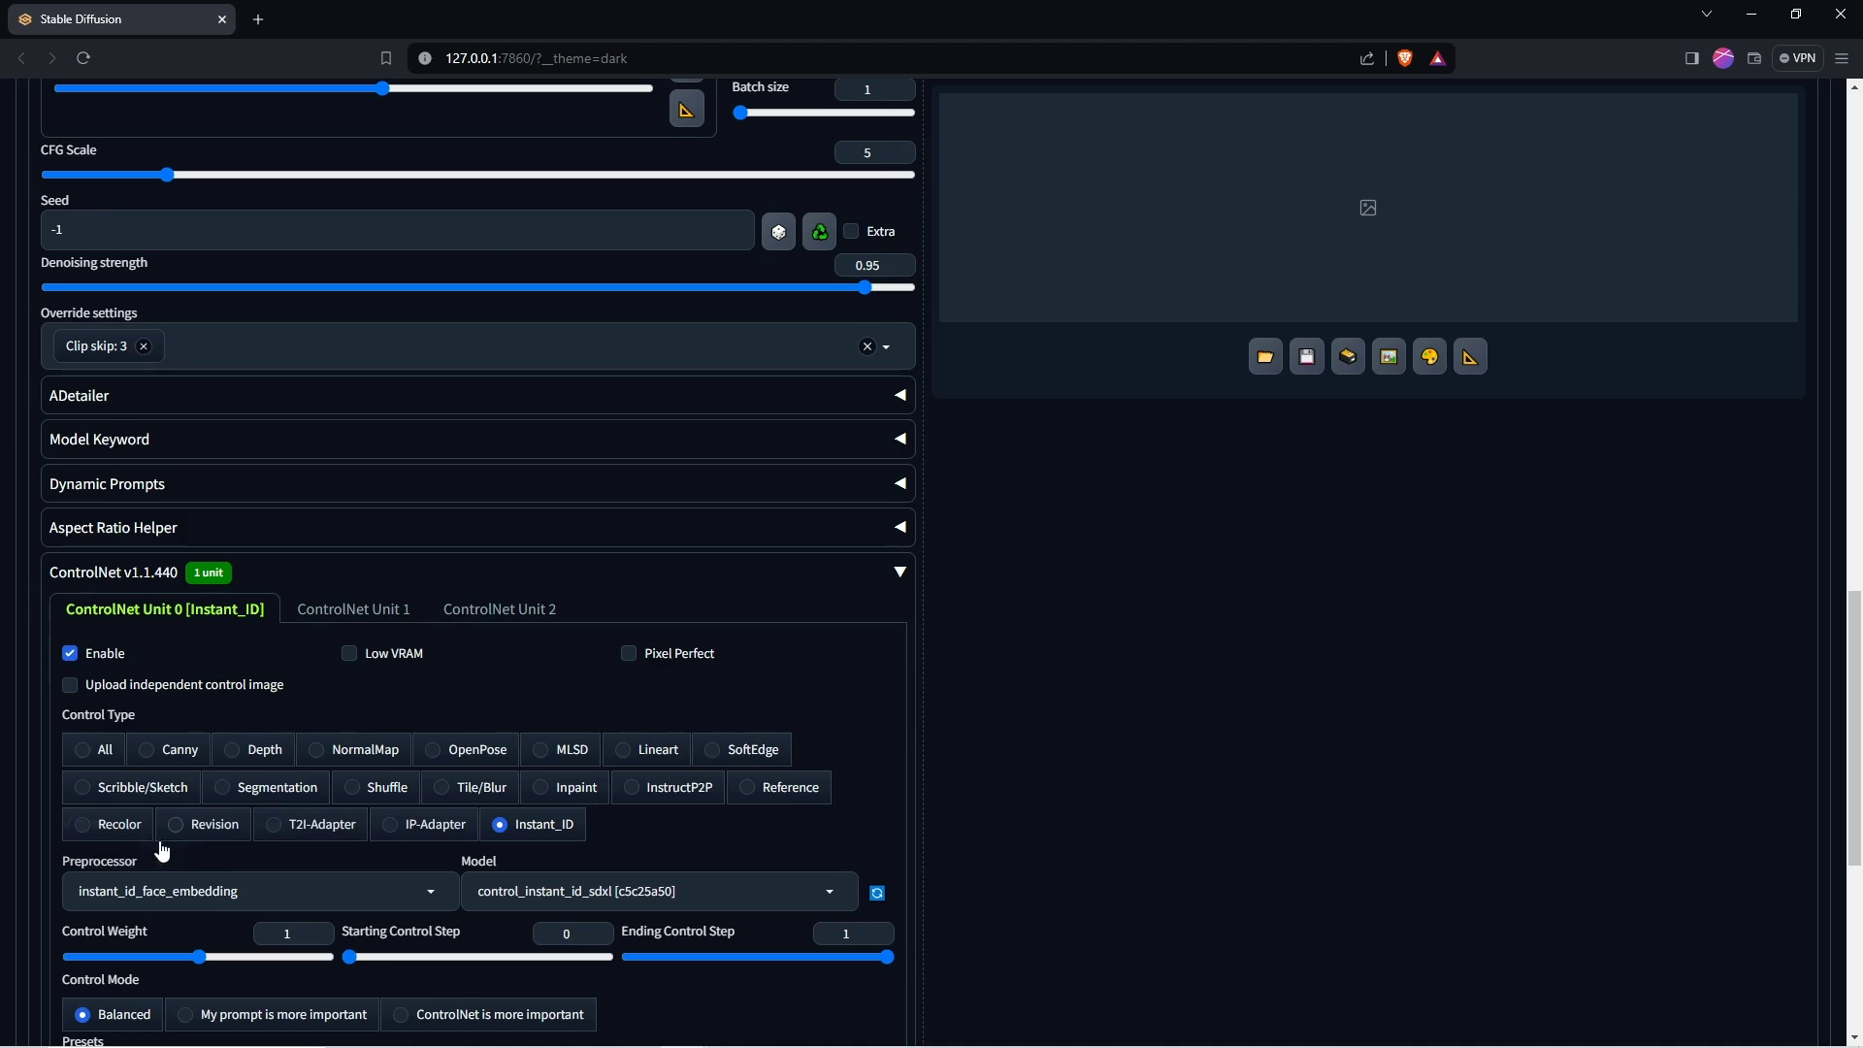
click(785, 890)
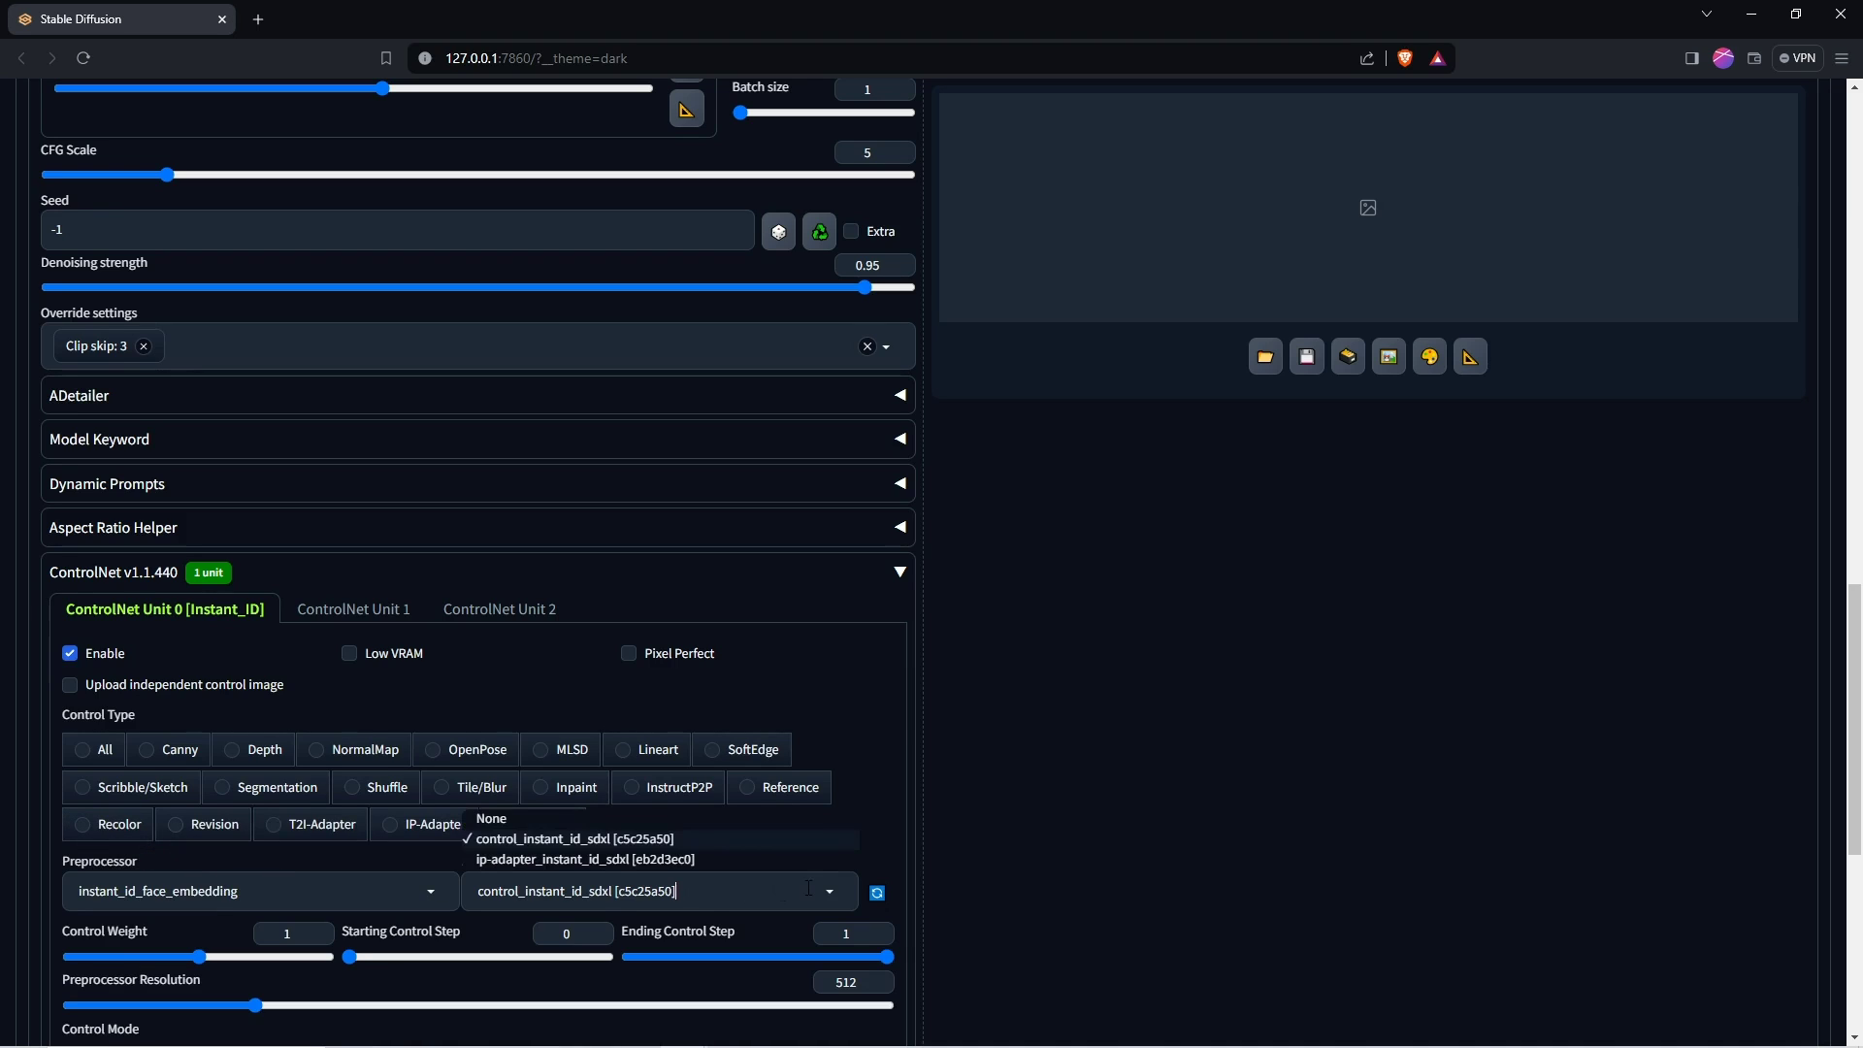
click(578, 859)
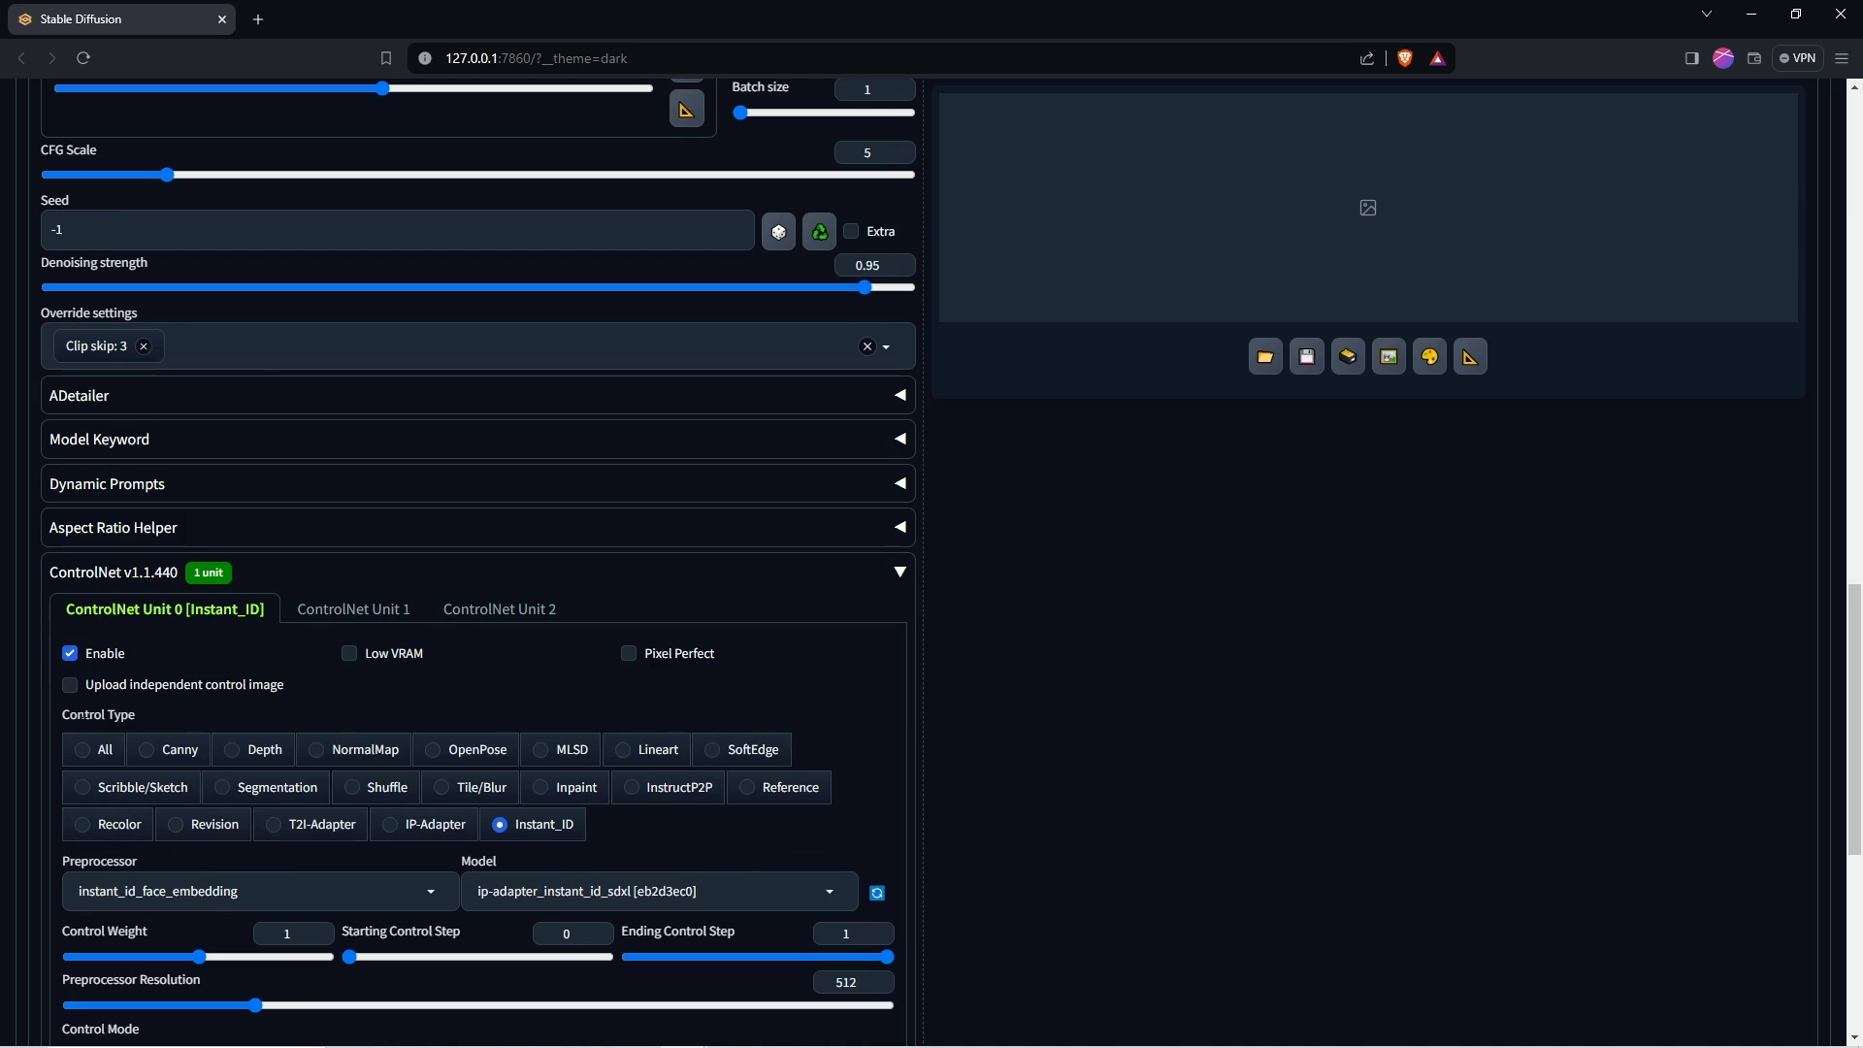
Step: Set Unit 0's ending step to 0.9 and preprocessor resolution to 1024
scroll(863, 970, down, 4)
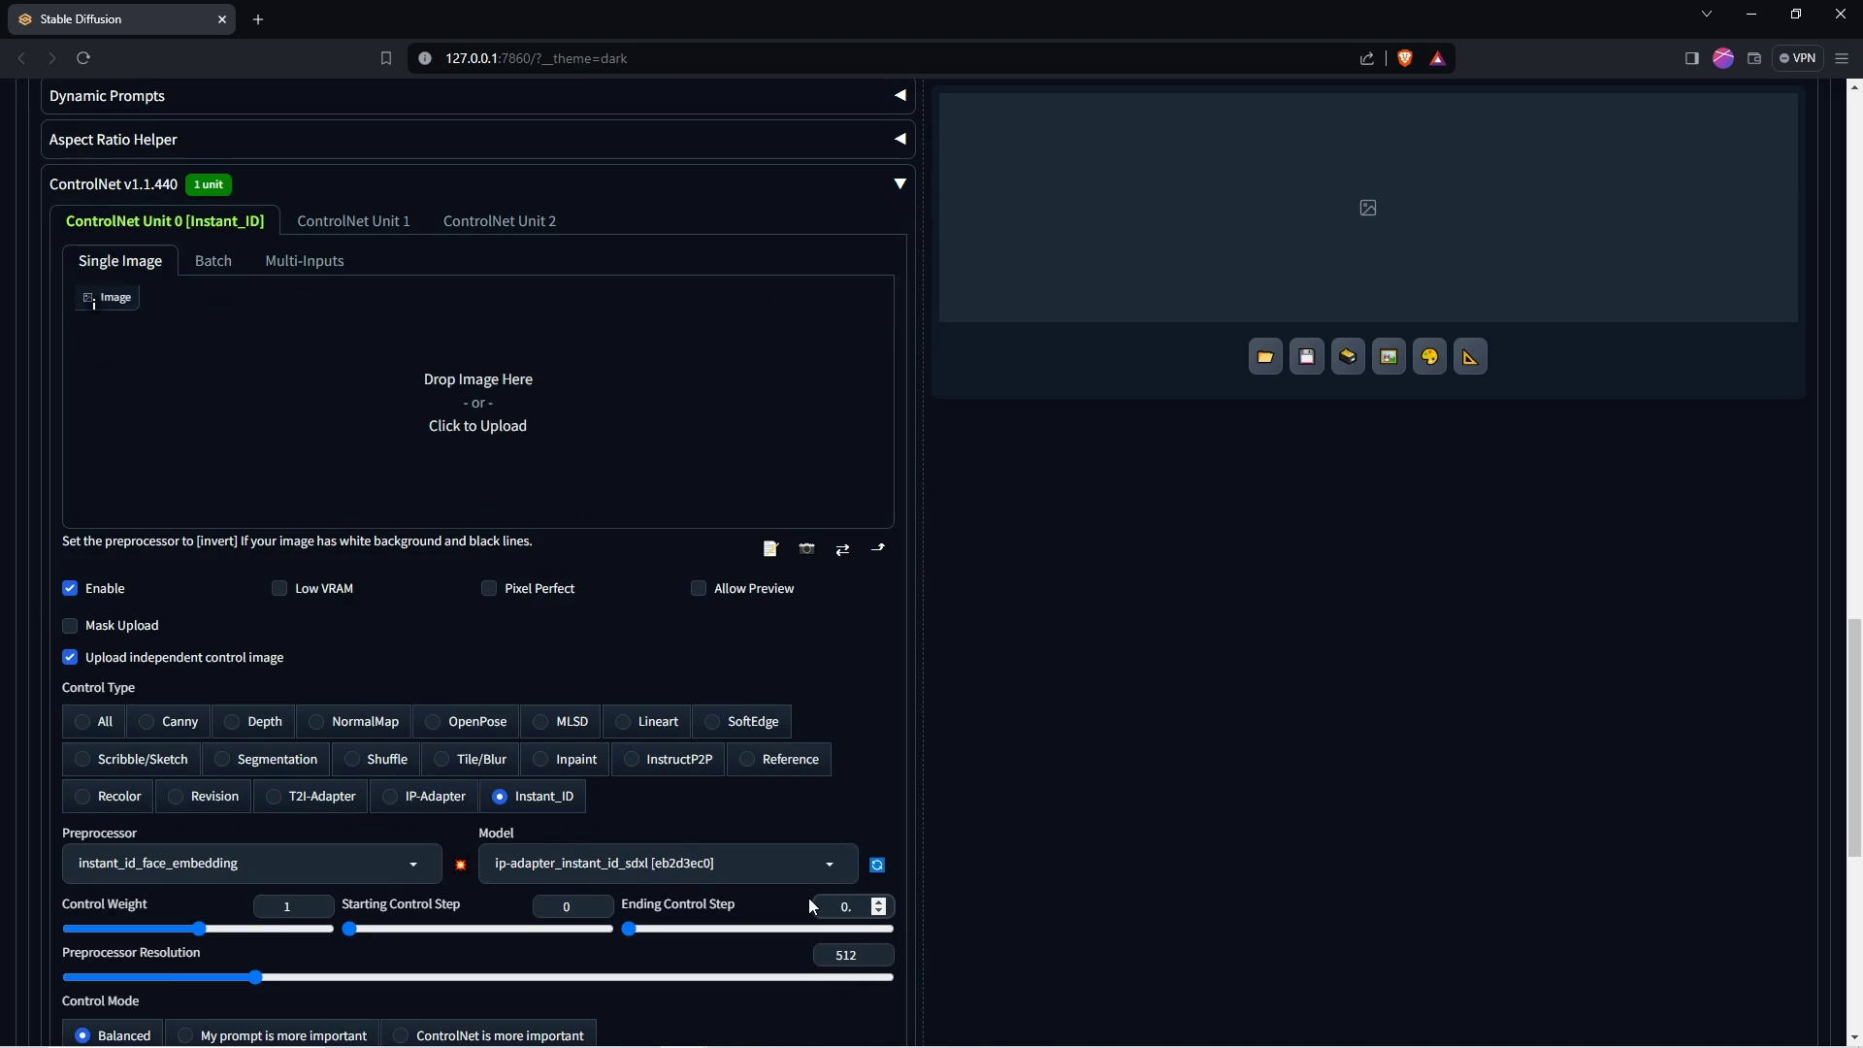
text(0.9)
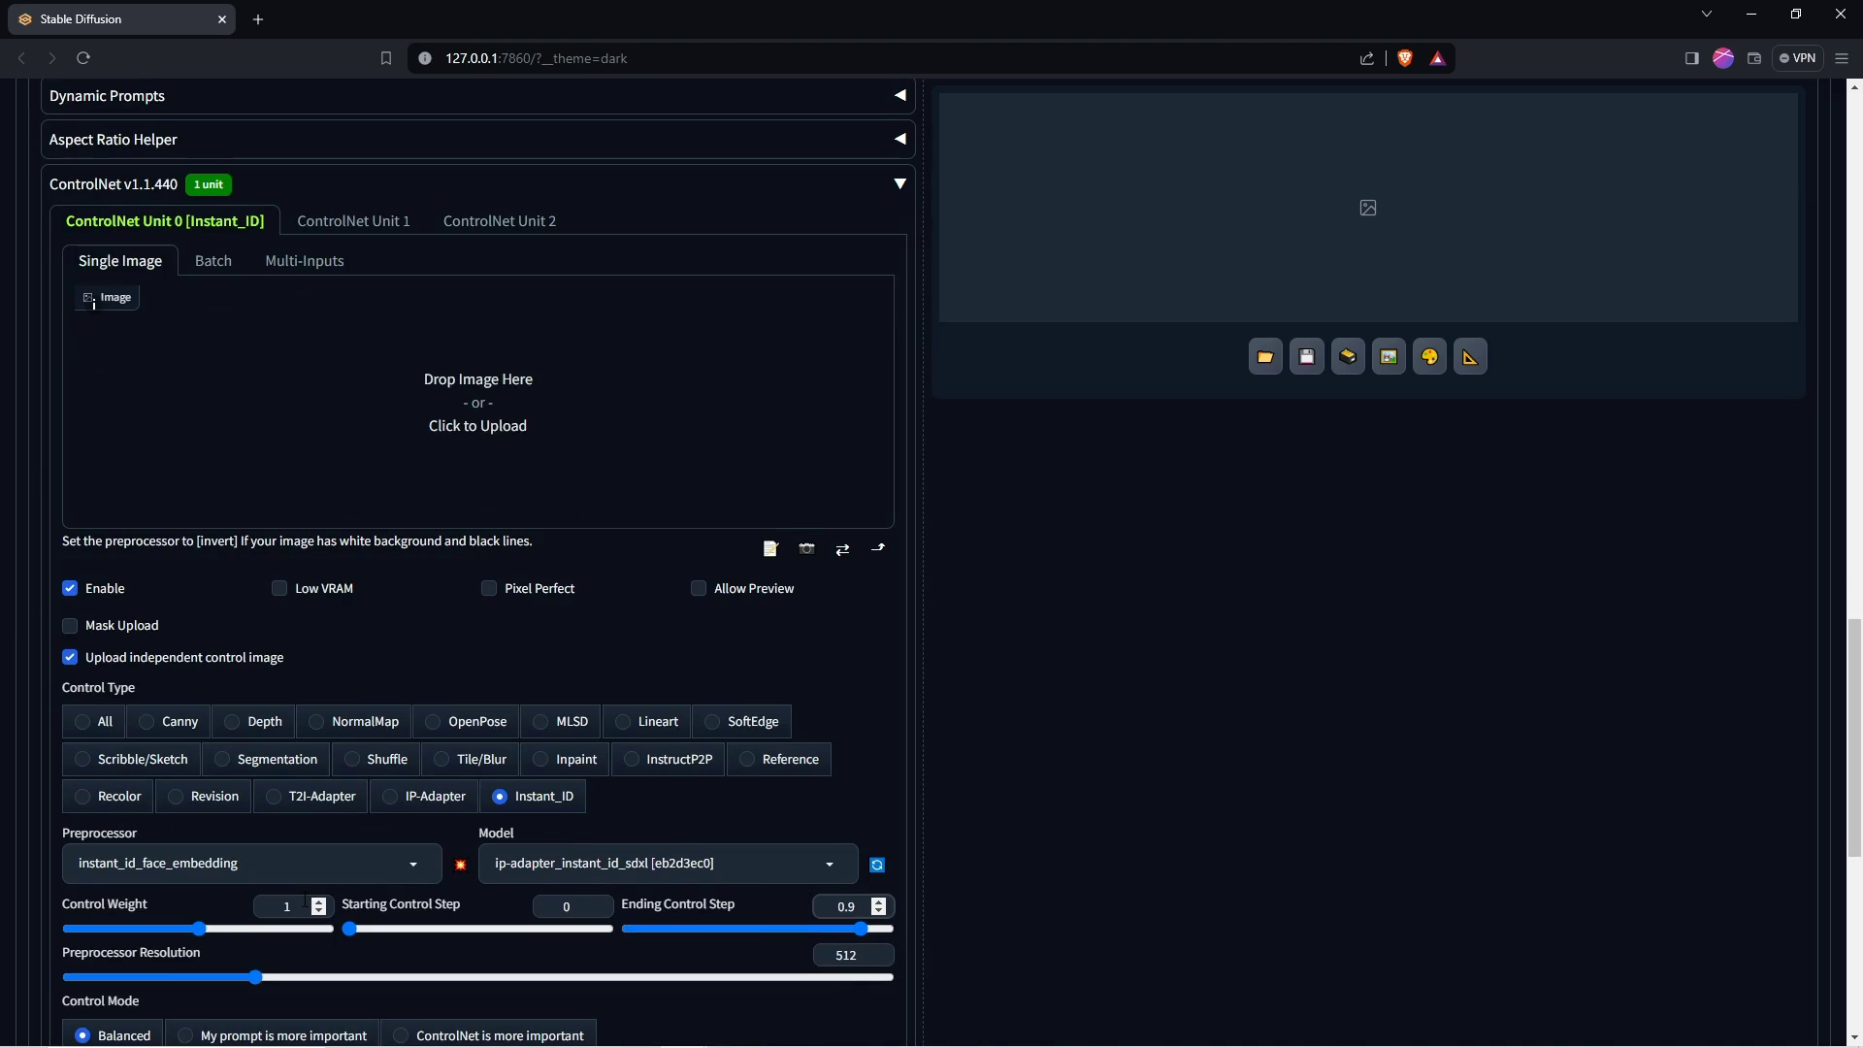
double_click(832, 963)
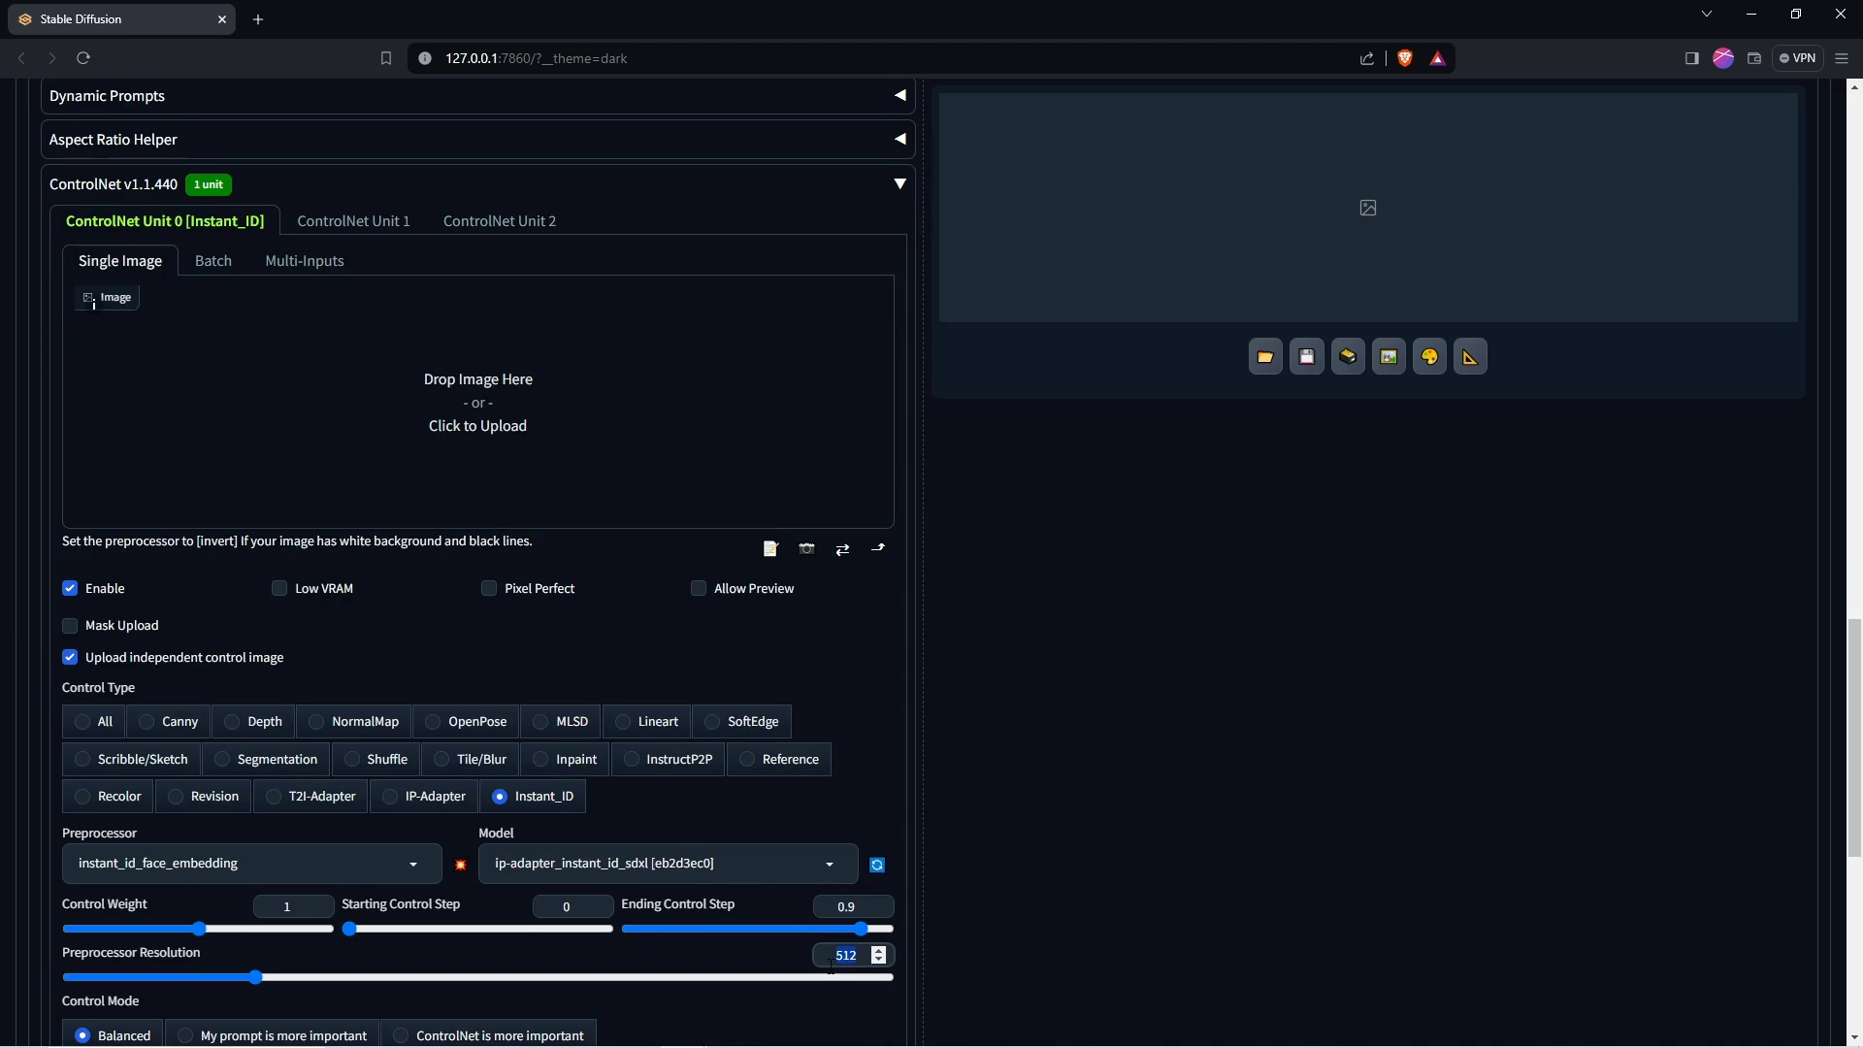
text(1024)
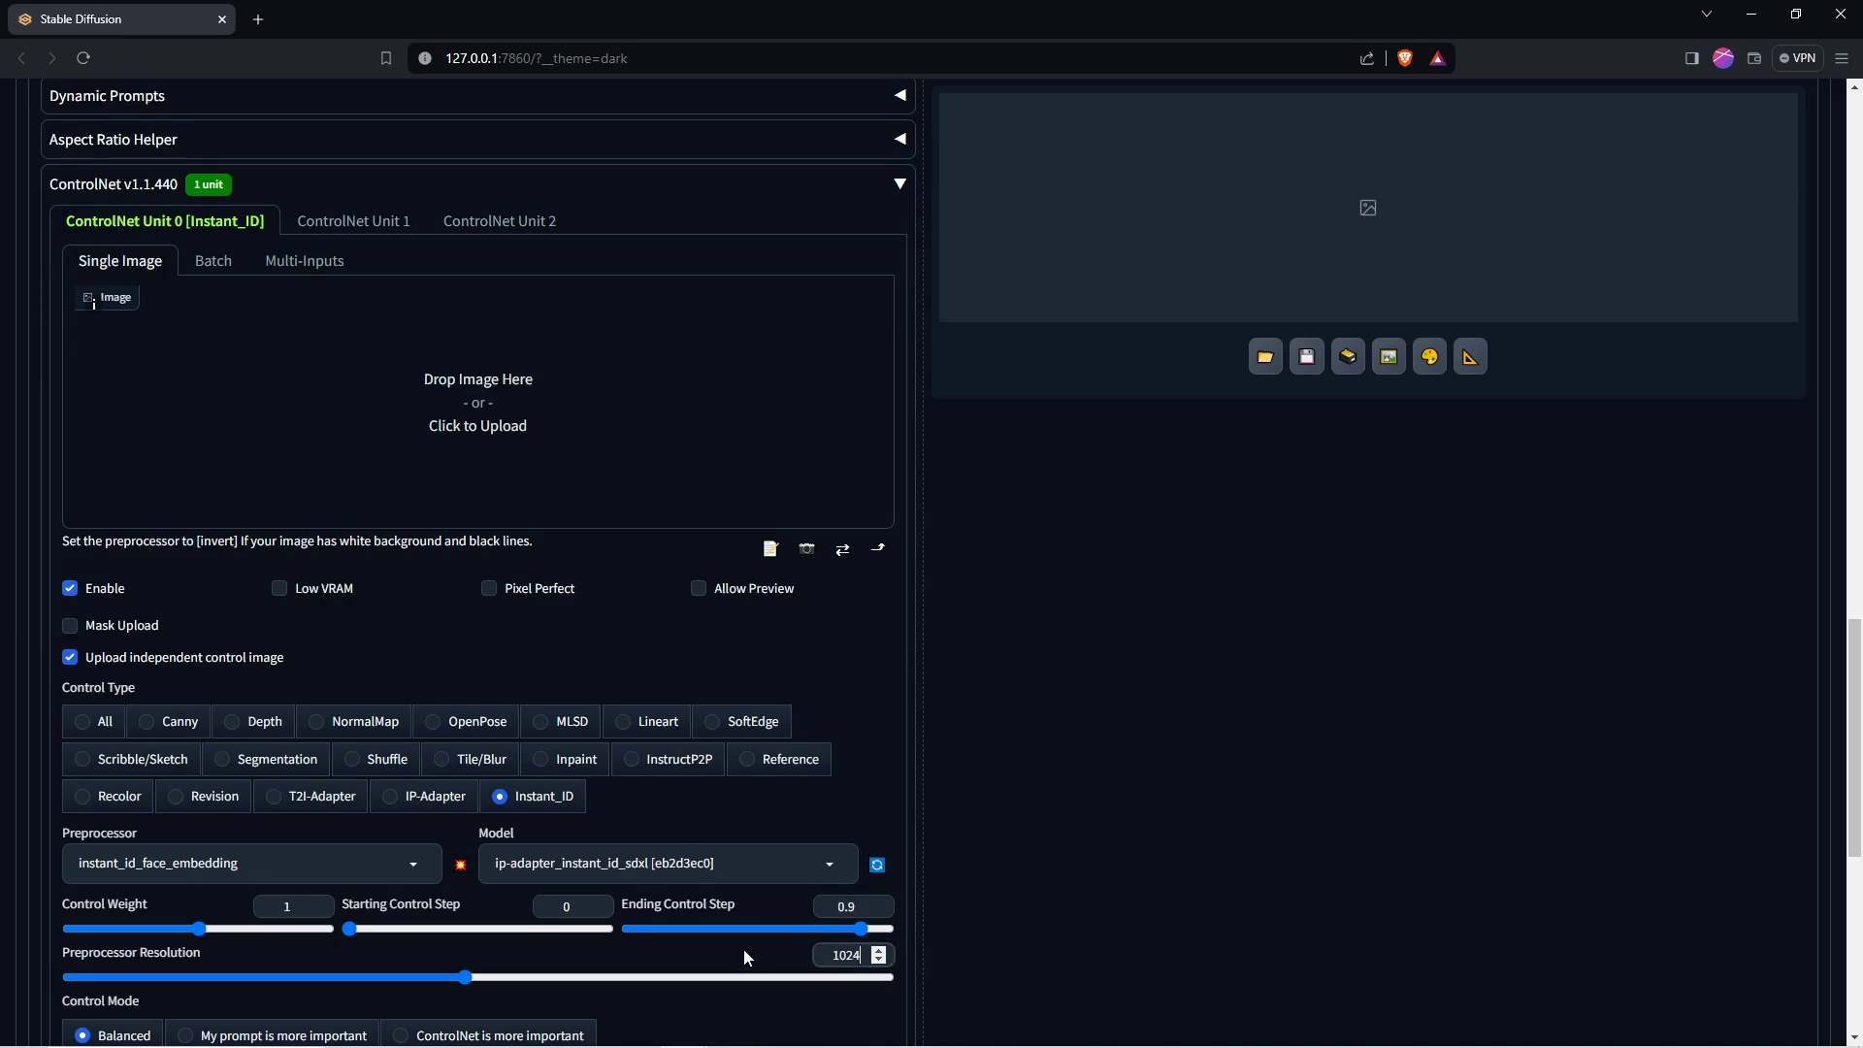
click(746, 957)
Step: Upload model4.png as Unit 0's control image
scroll(480, 753, up, 1)
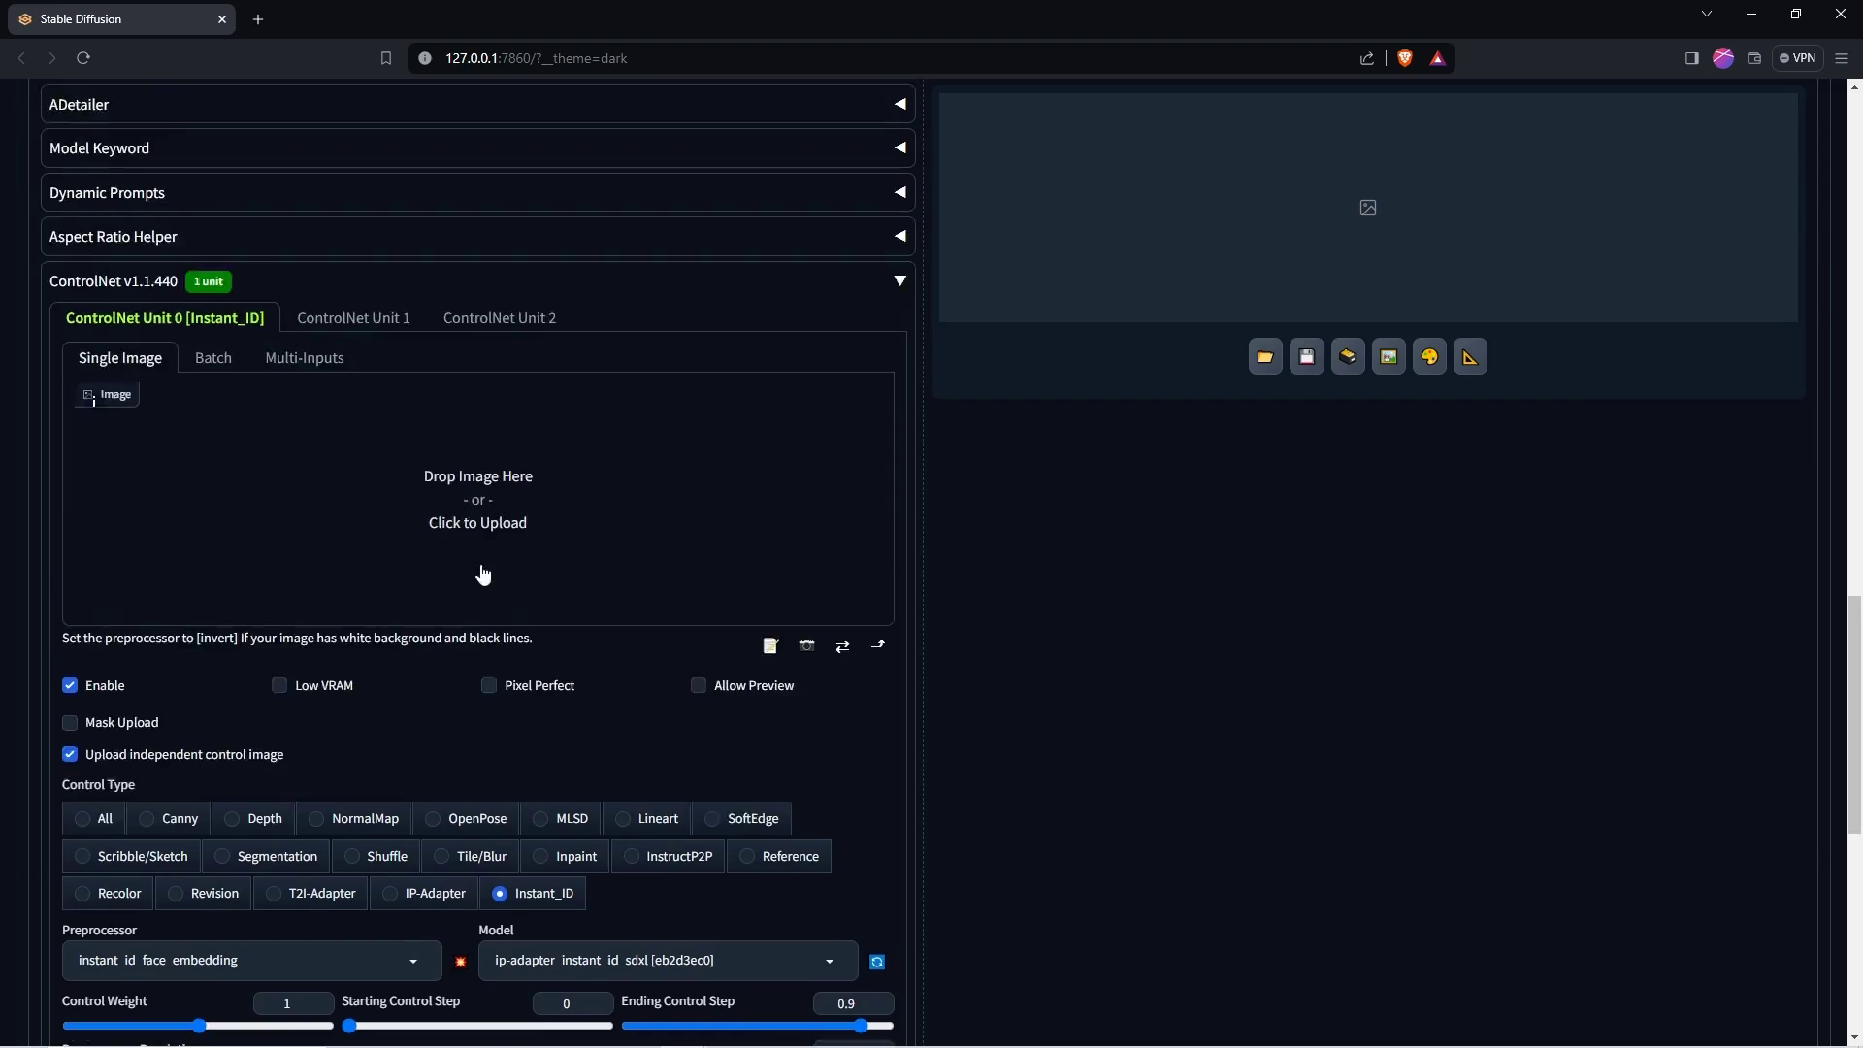
click(458, 486)
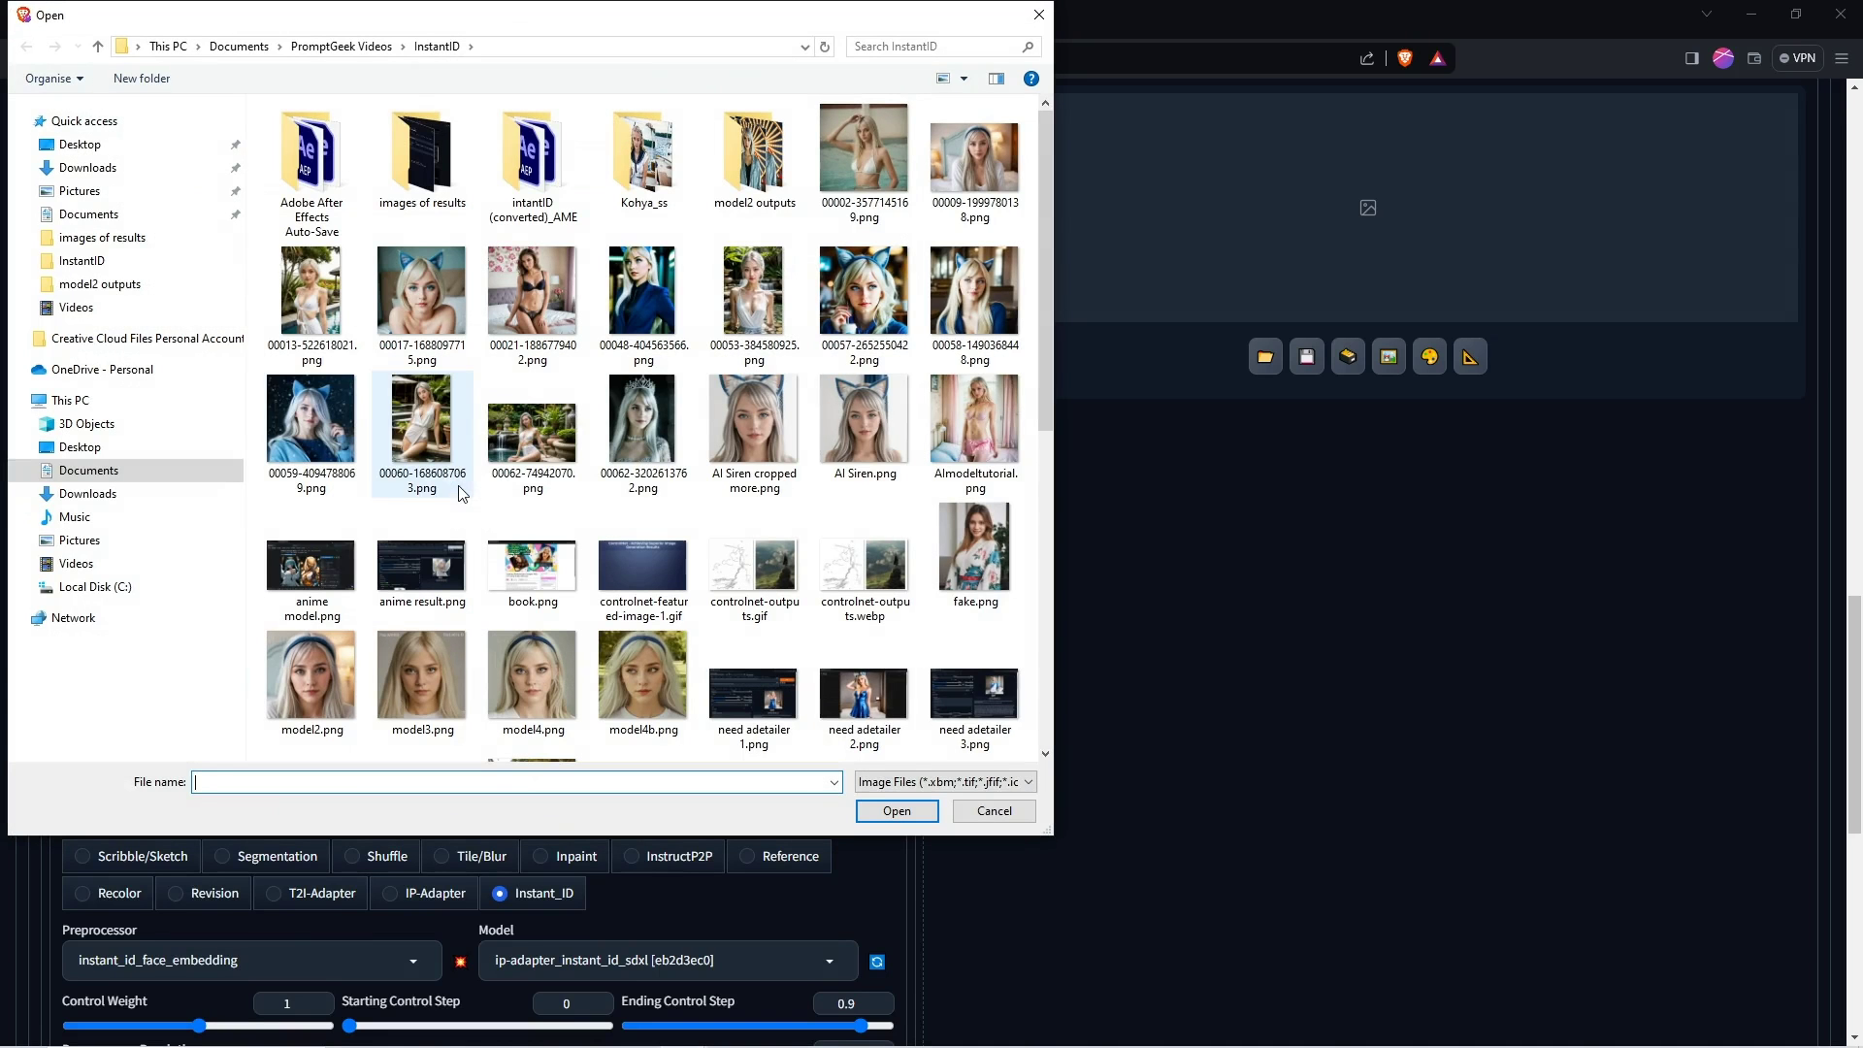
click(528, 689)
click(896, 810)
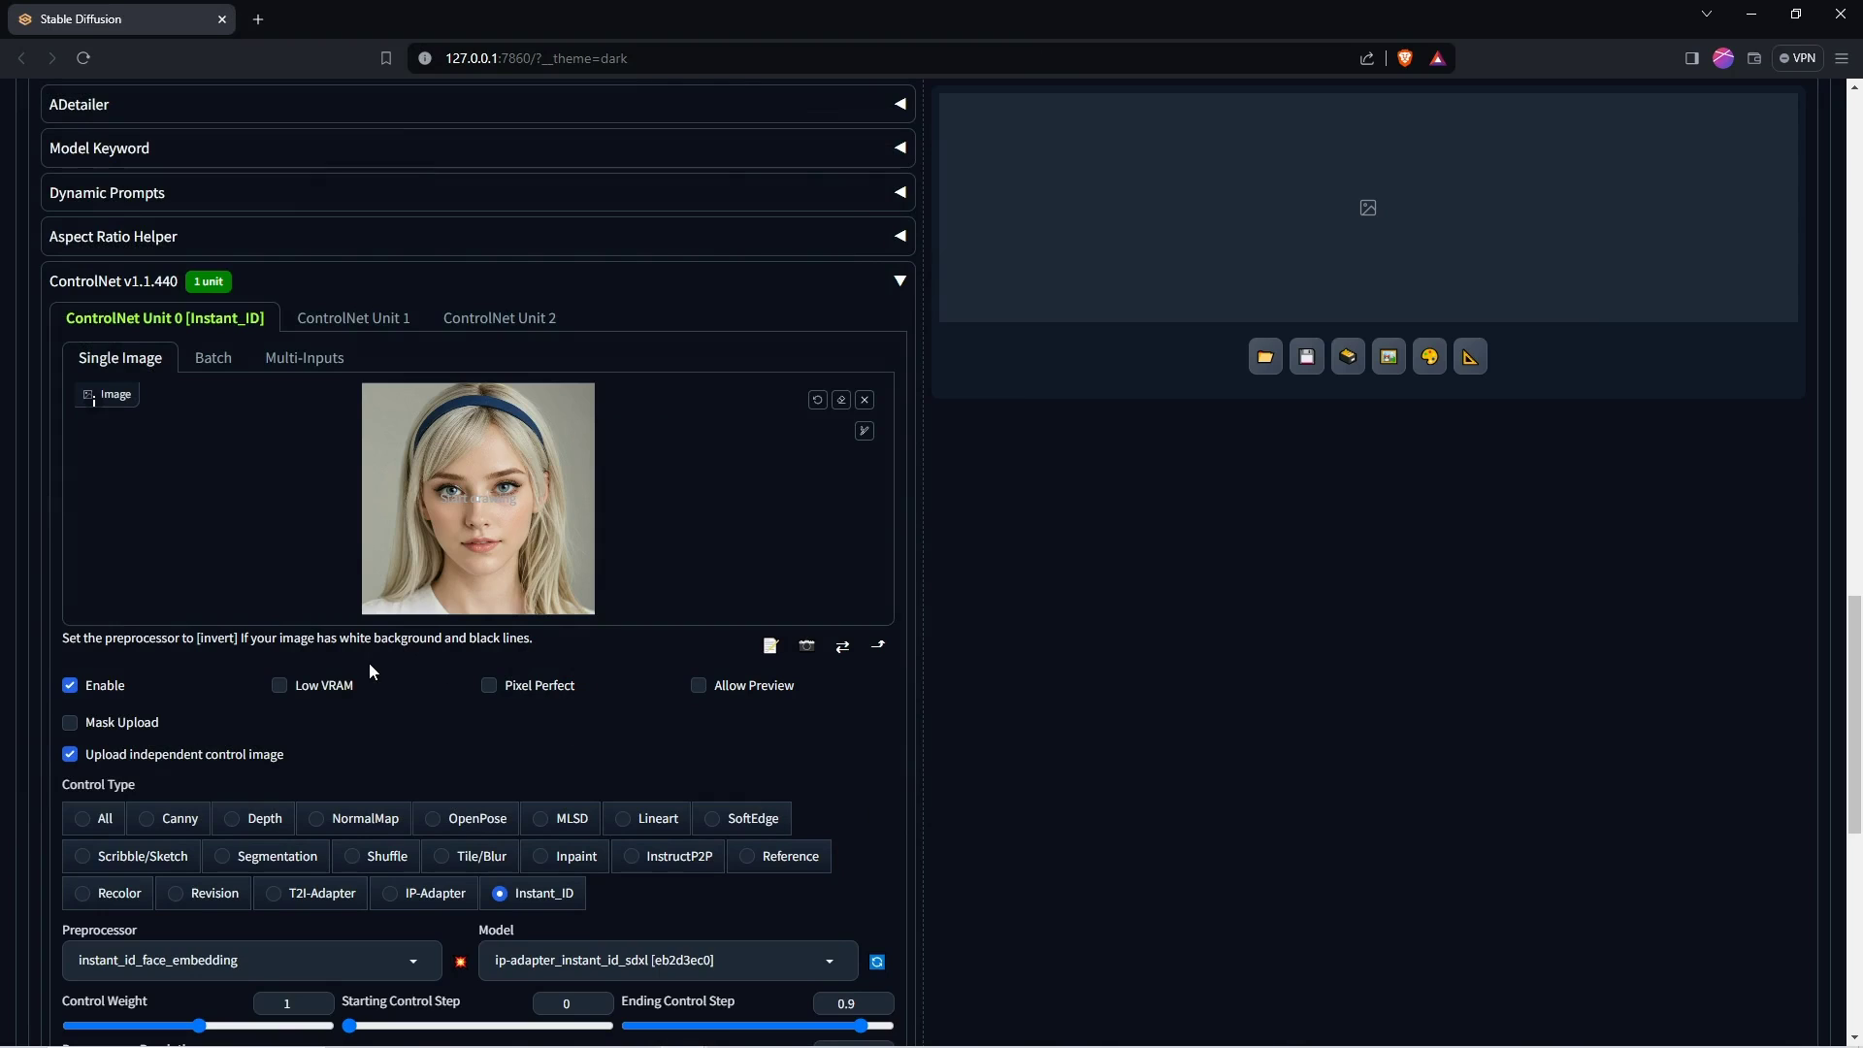
Step: Enable ControlNet Unit 1 as Instant_ID with instant_id_face_keypoints at resolution 1024
click(346, 321)
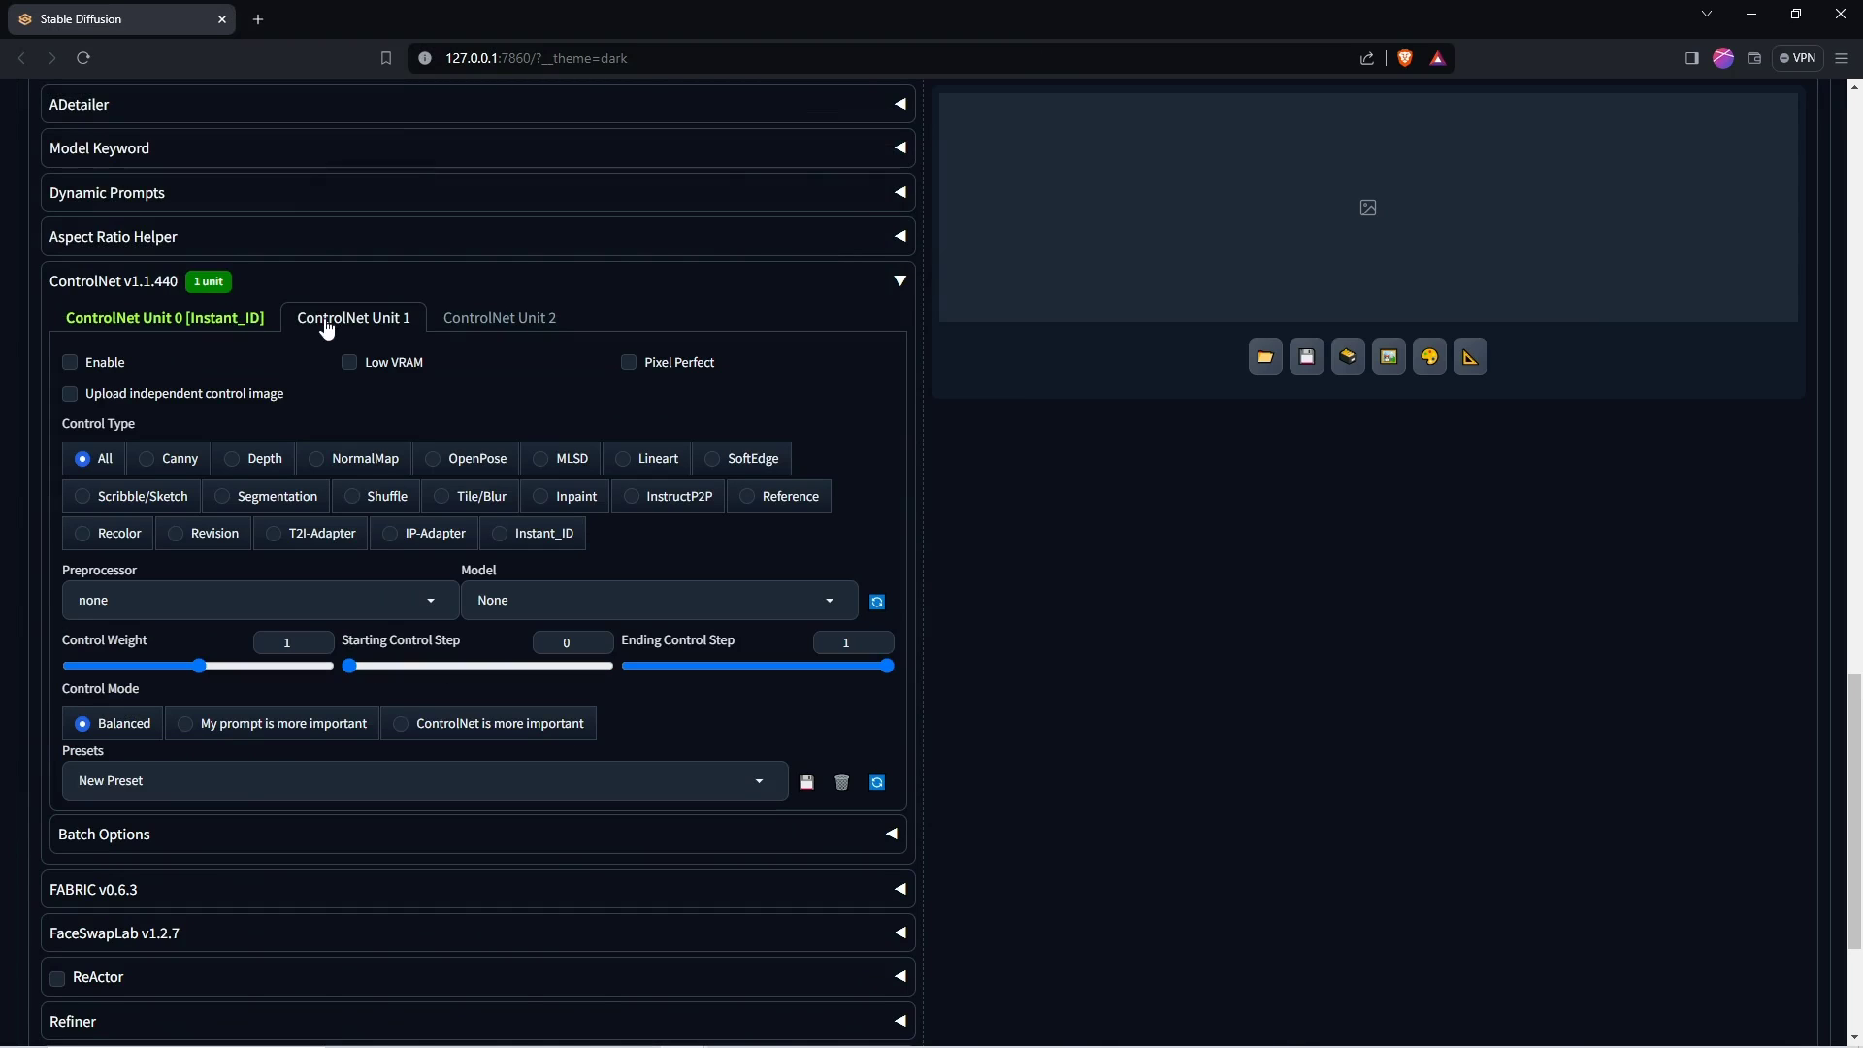
click(71, 363)
click(545, 536)
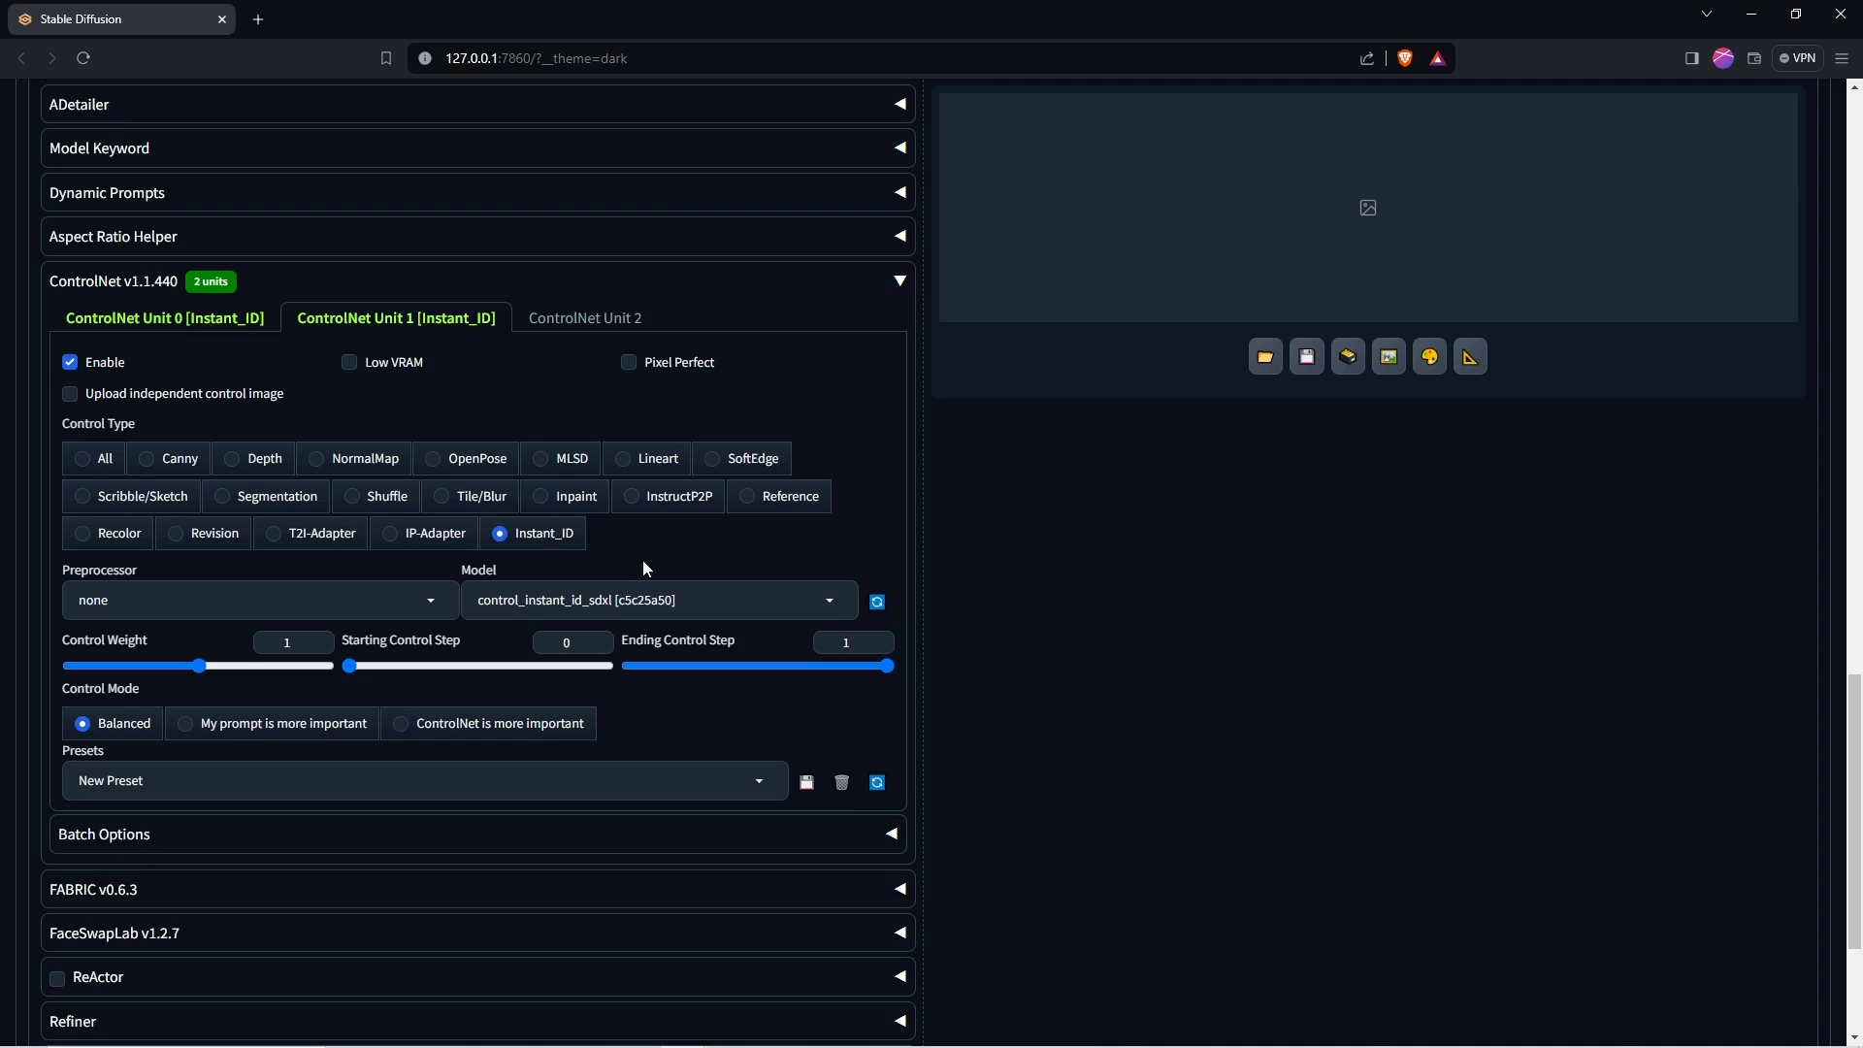
click(432, 600)
click(176, 571)
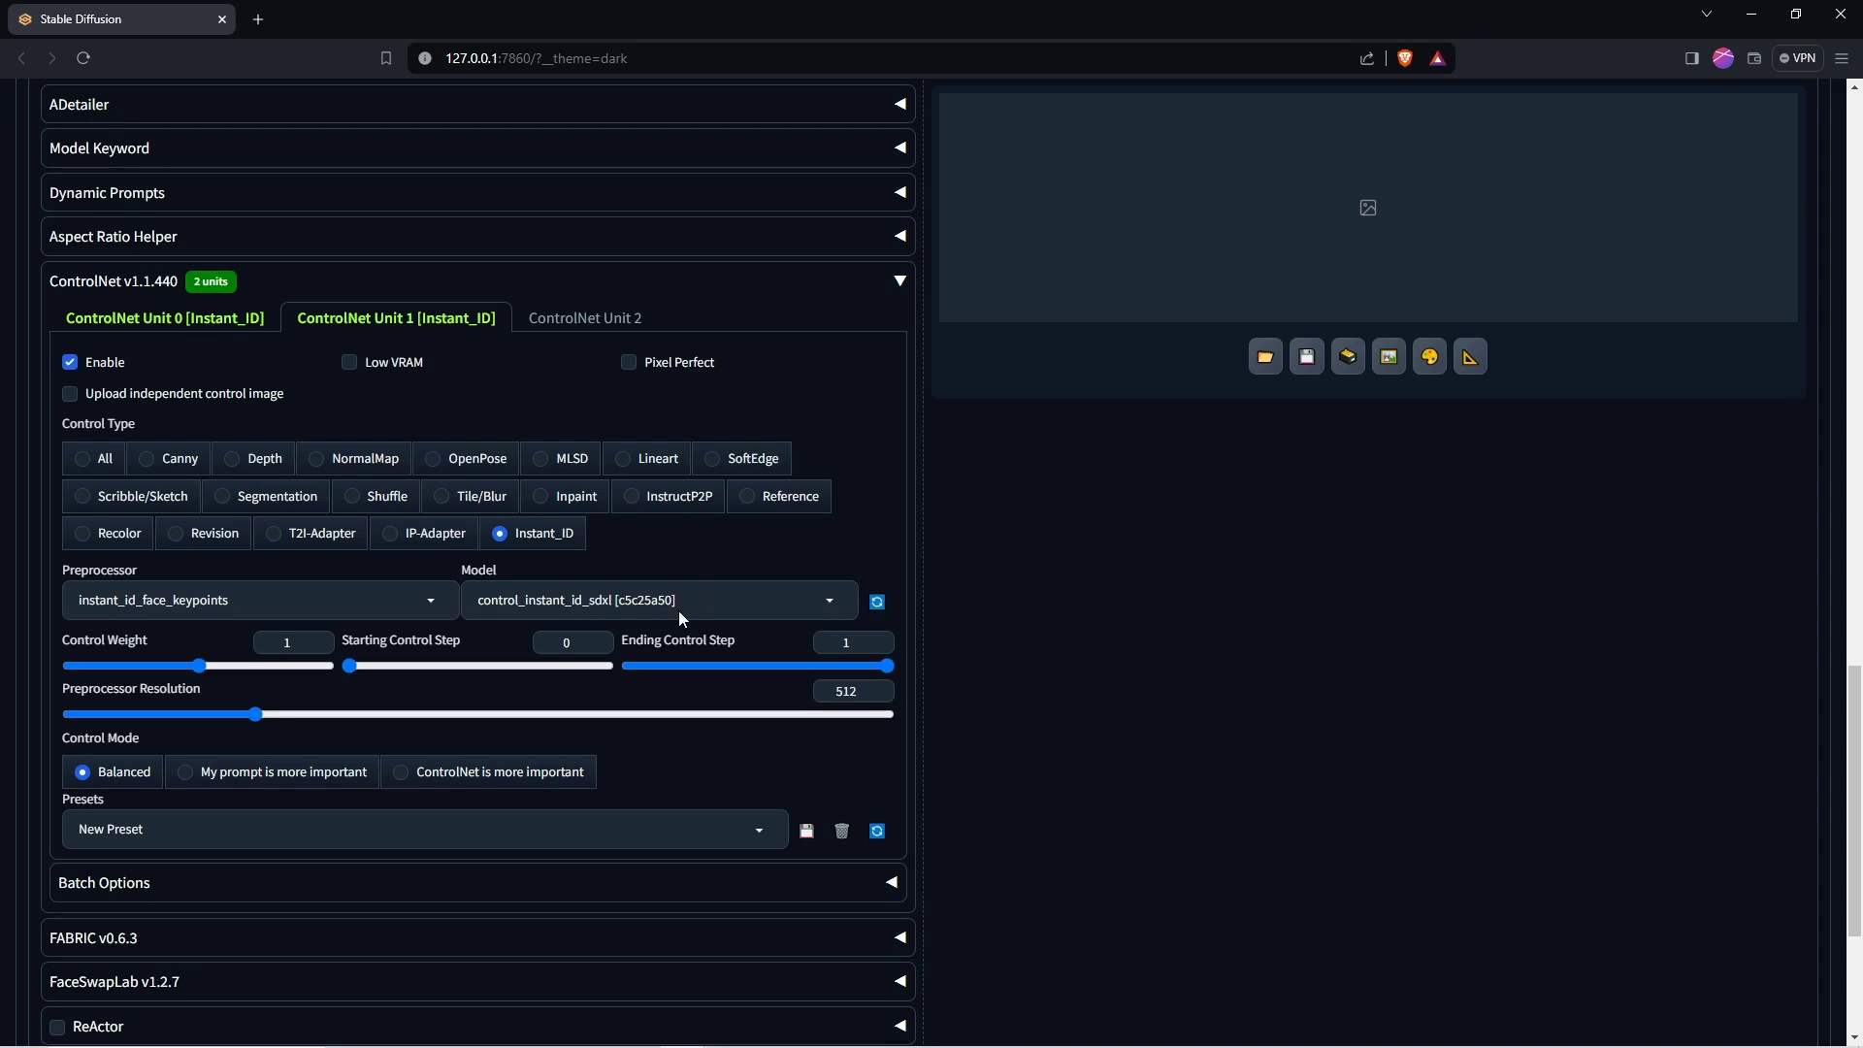
double_click(847, 691)
text(1024)
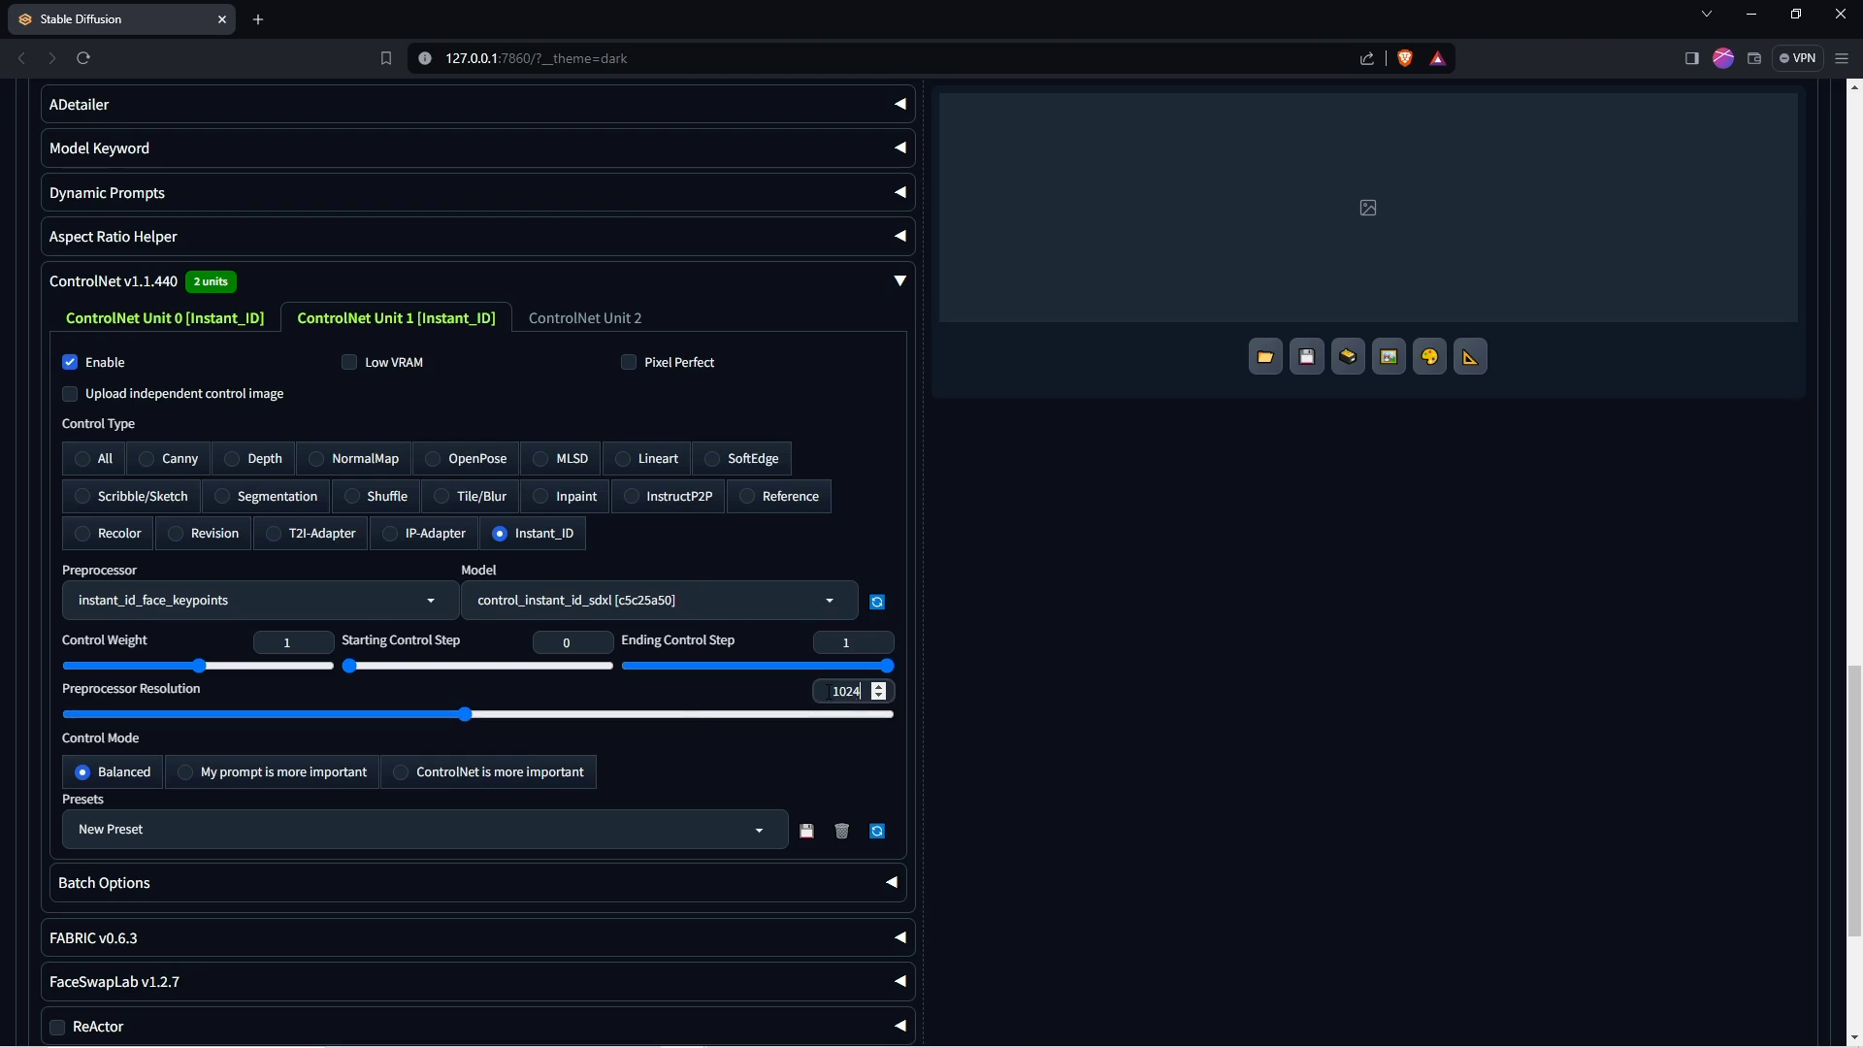
click(761, 685)
scroll(836, 569, up, 5)
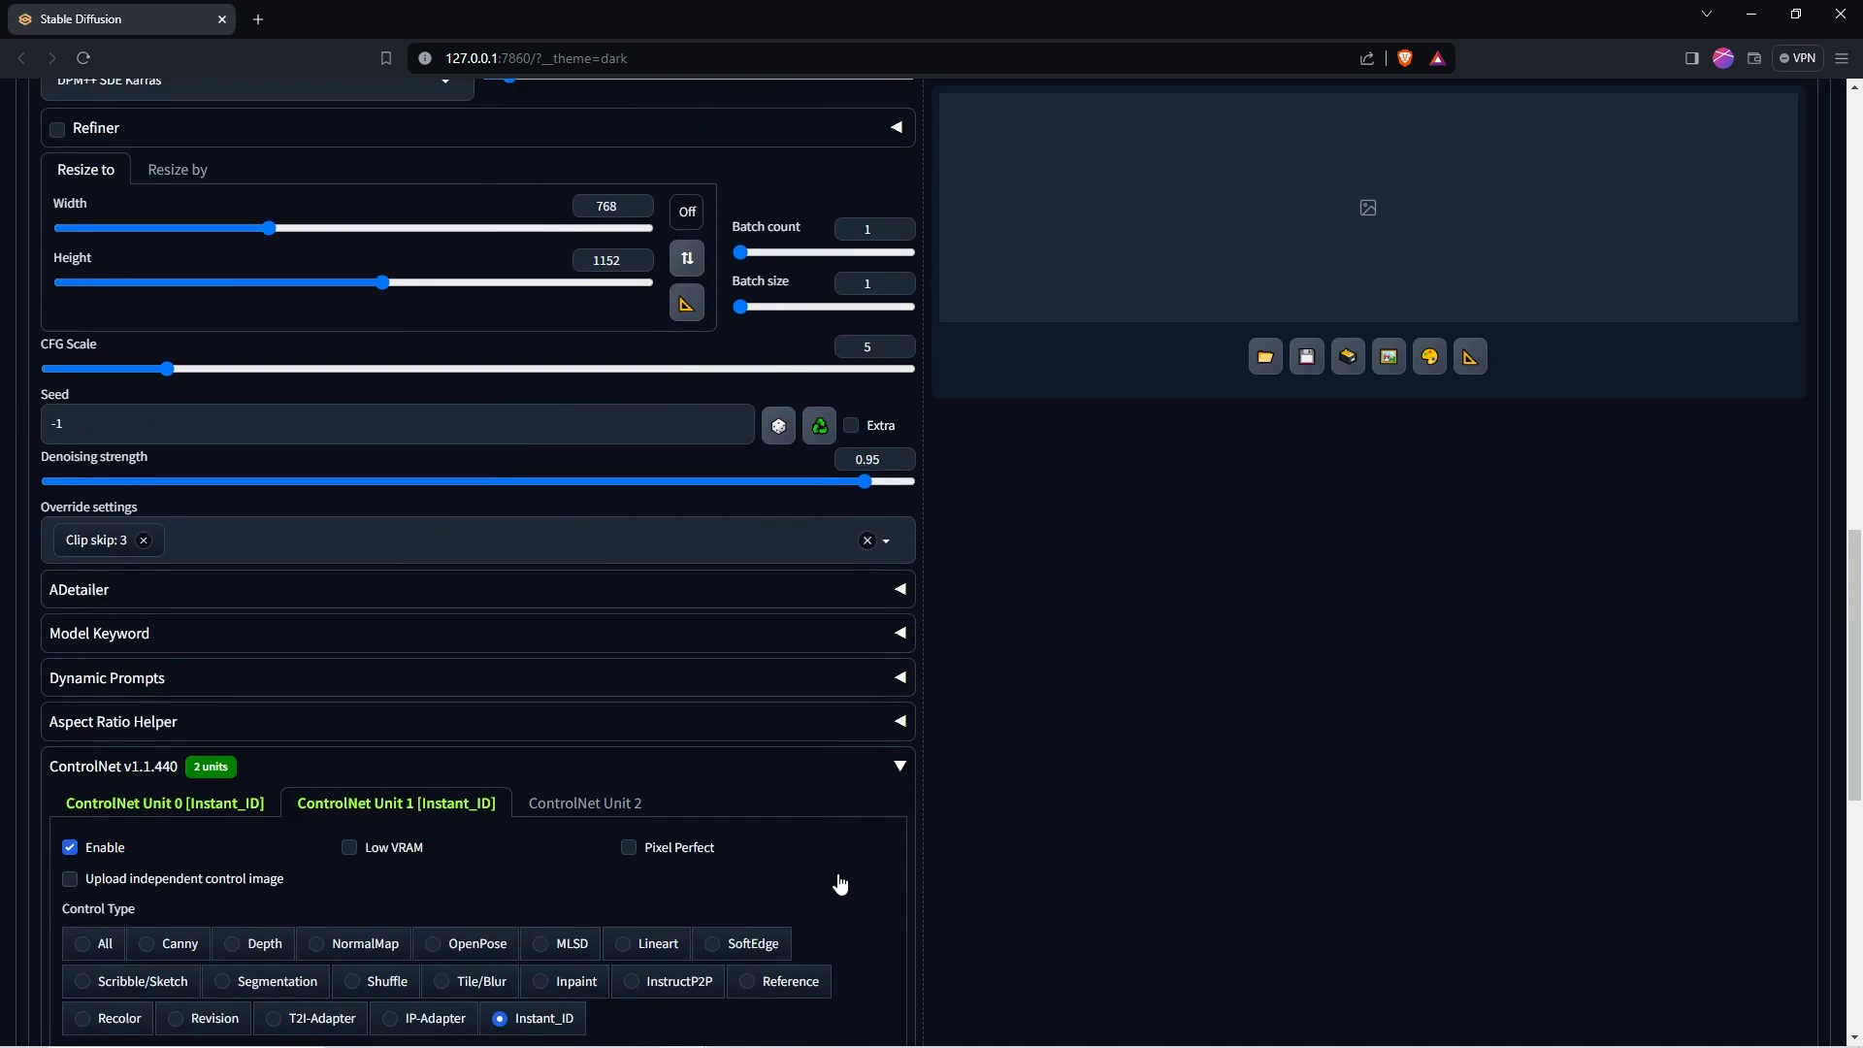
Step: Switch ADetailer to mediapipe_face_mesh_eyes_only and view the inpainted portrait enlarged
scroll(839, 883, up, 1)
click(900, 688)
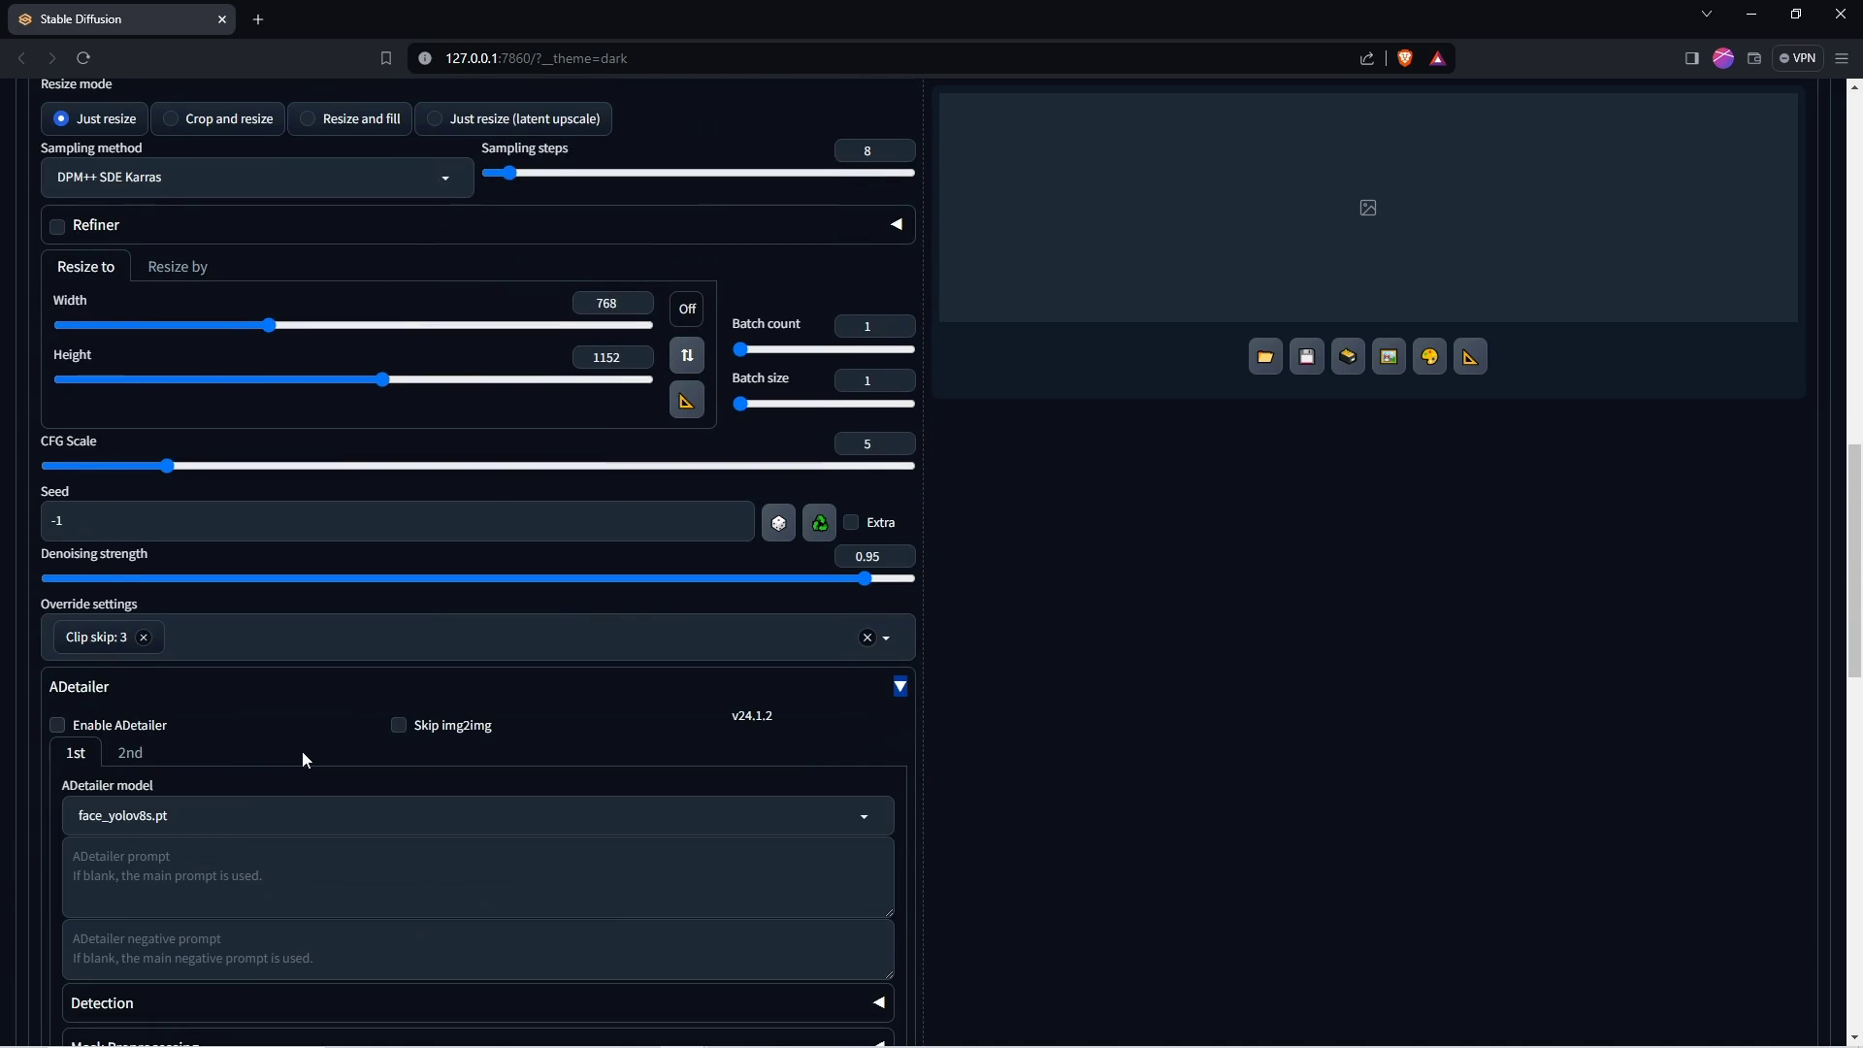
scroll(175, 699, down, 1)
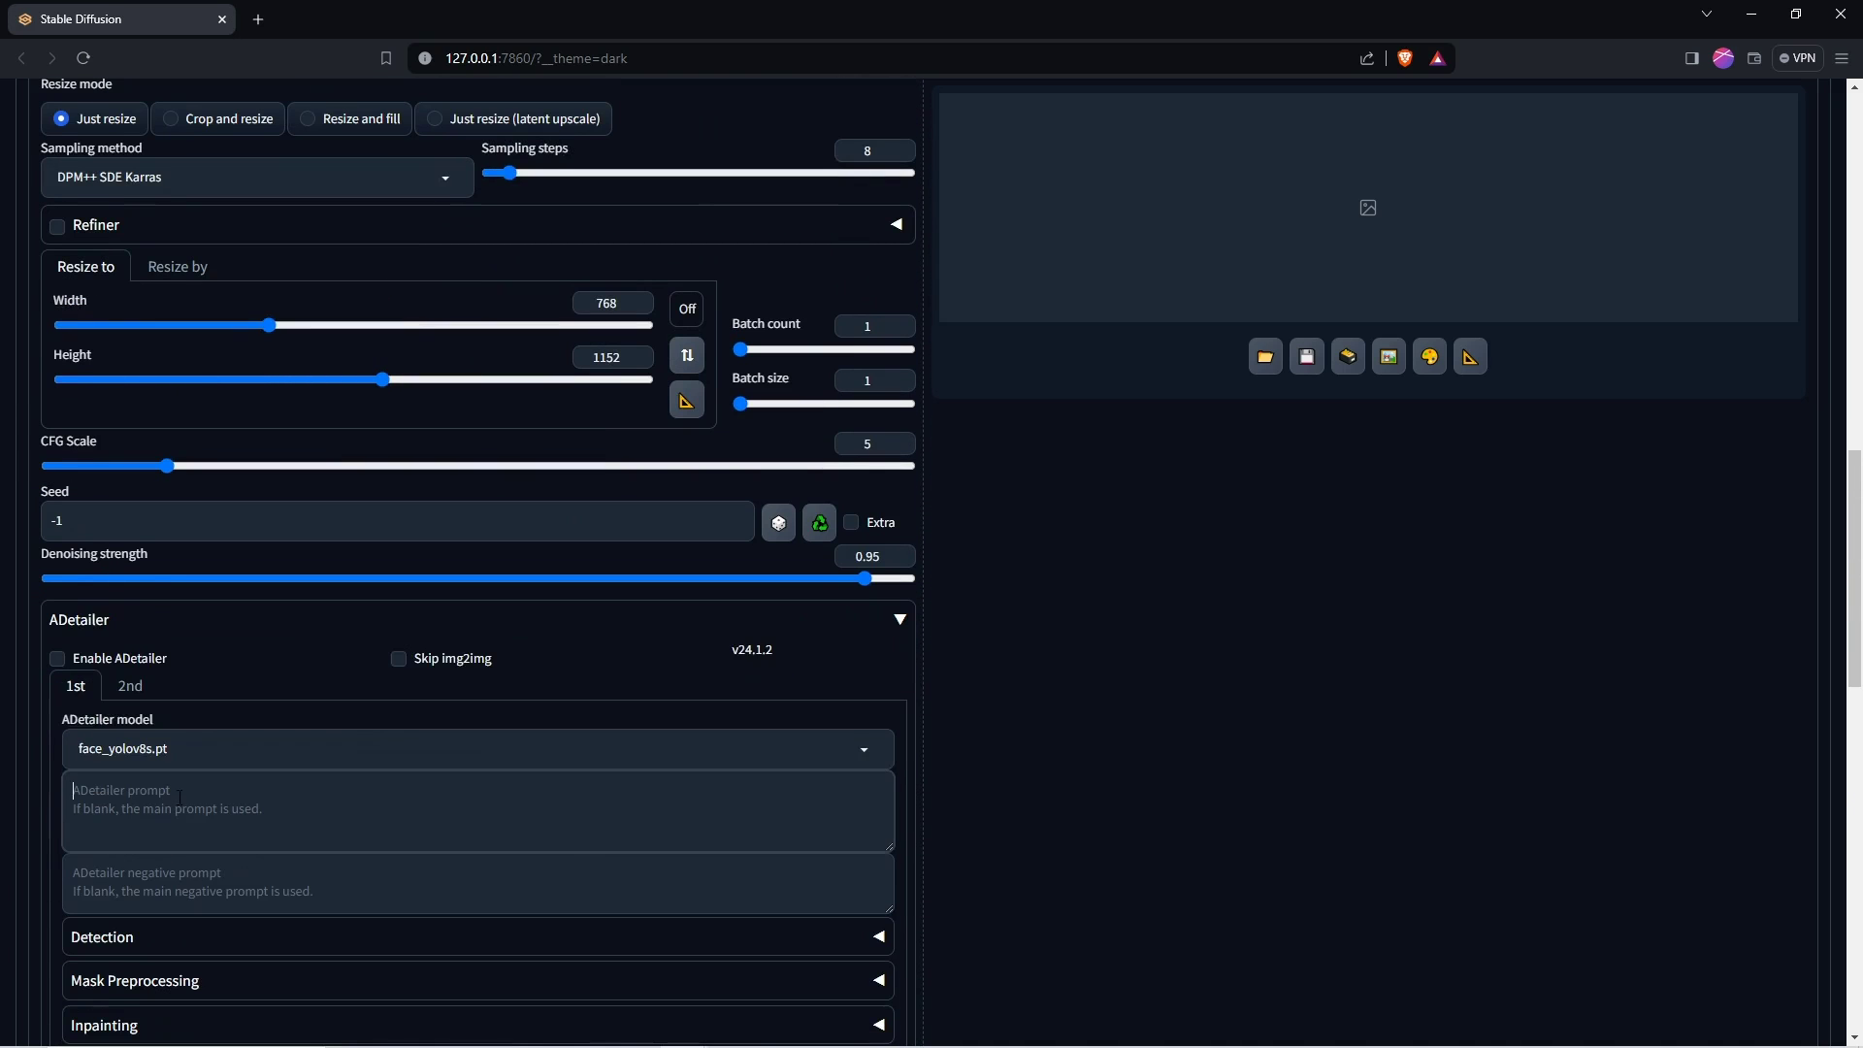
click(197, 713)
click(197, 711)
scroll(1164, 582, up, 10)
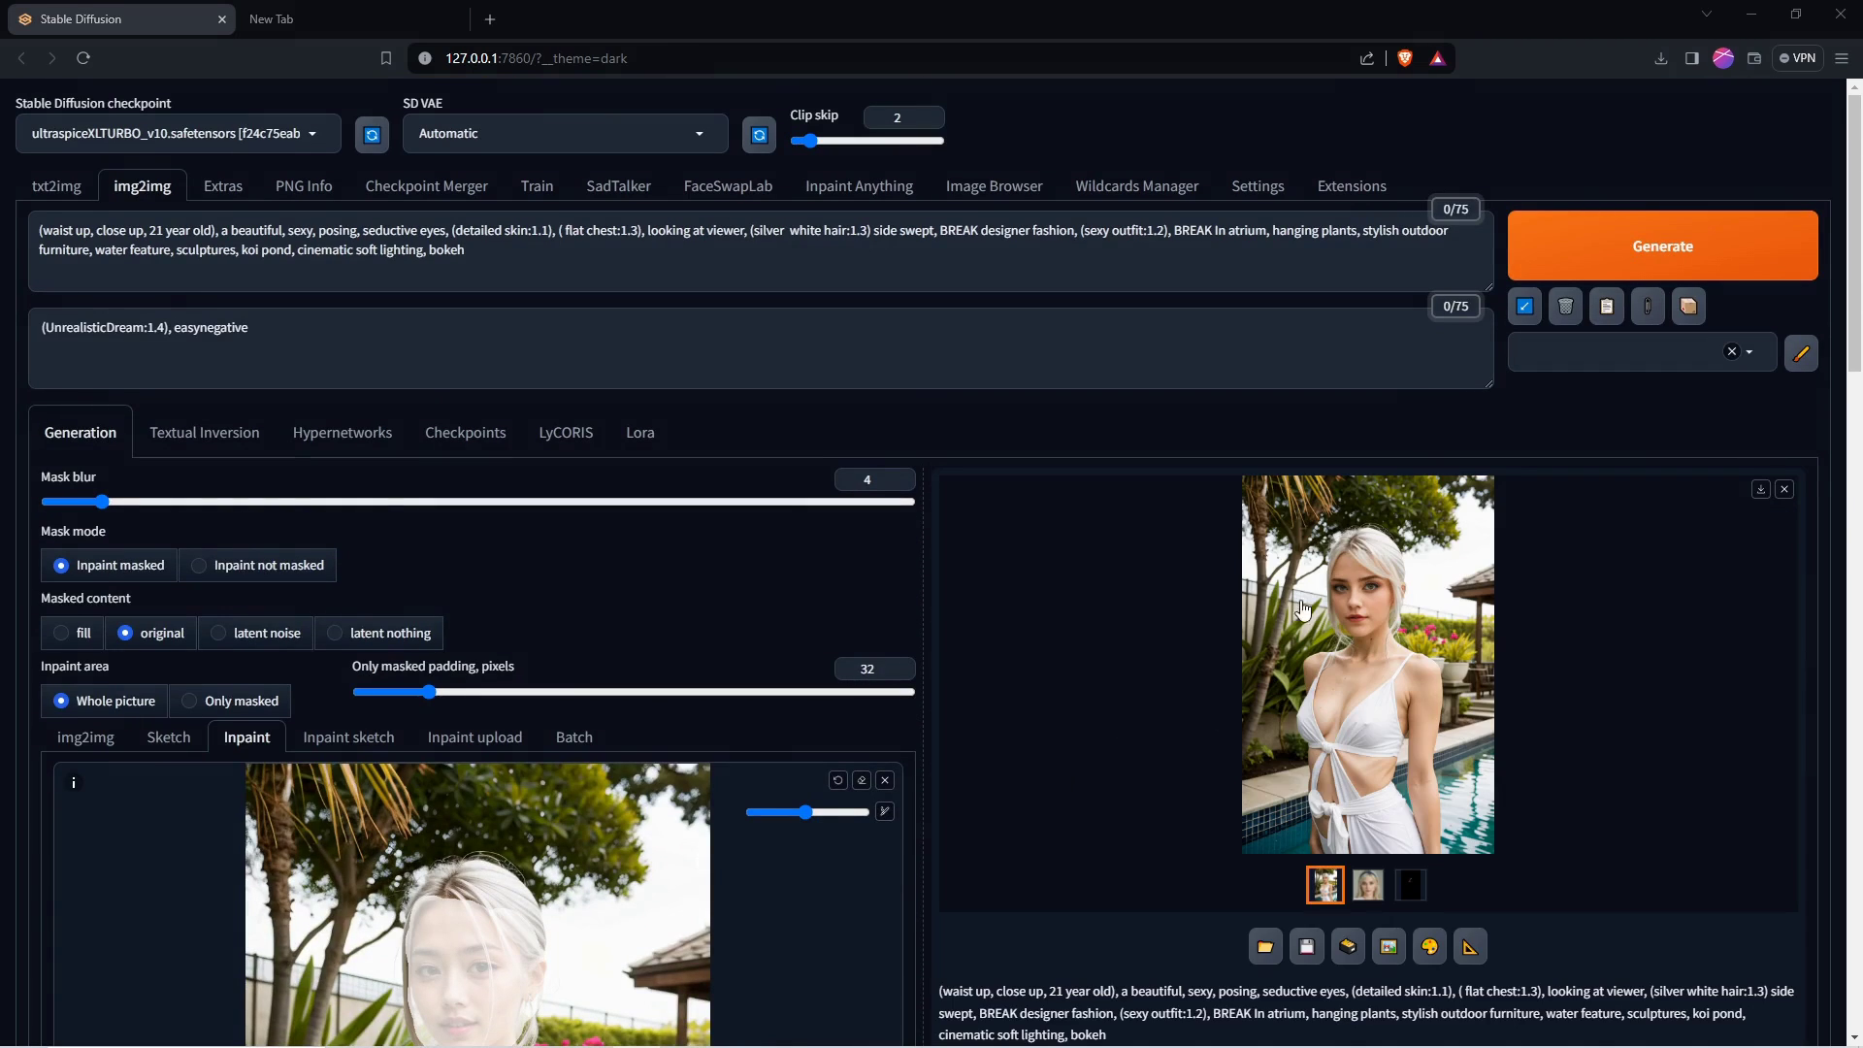
click(1370, 724)
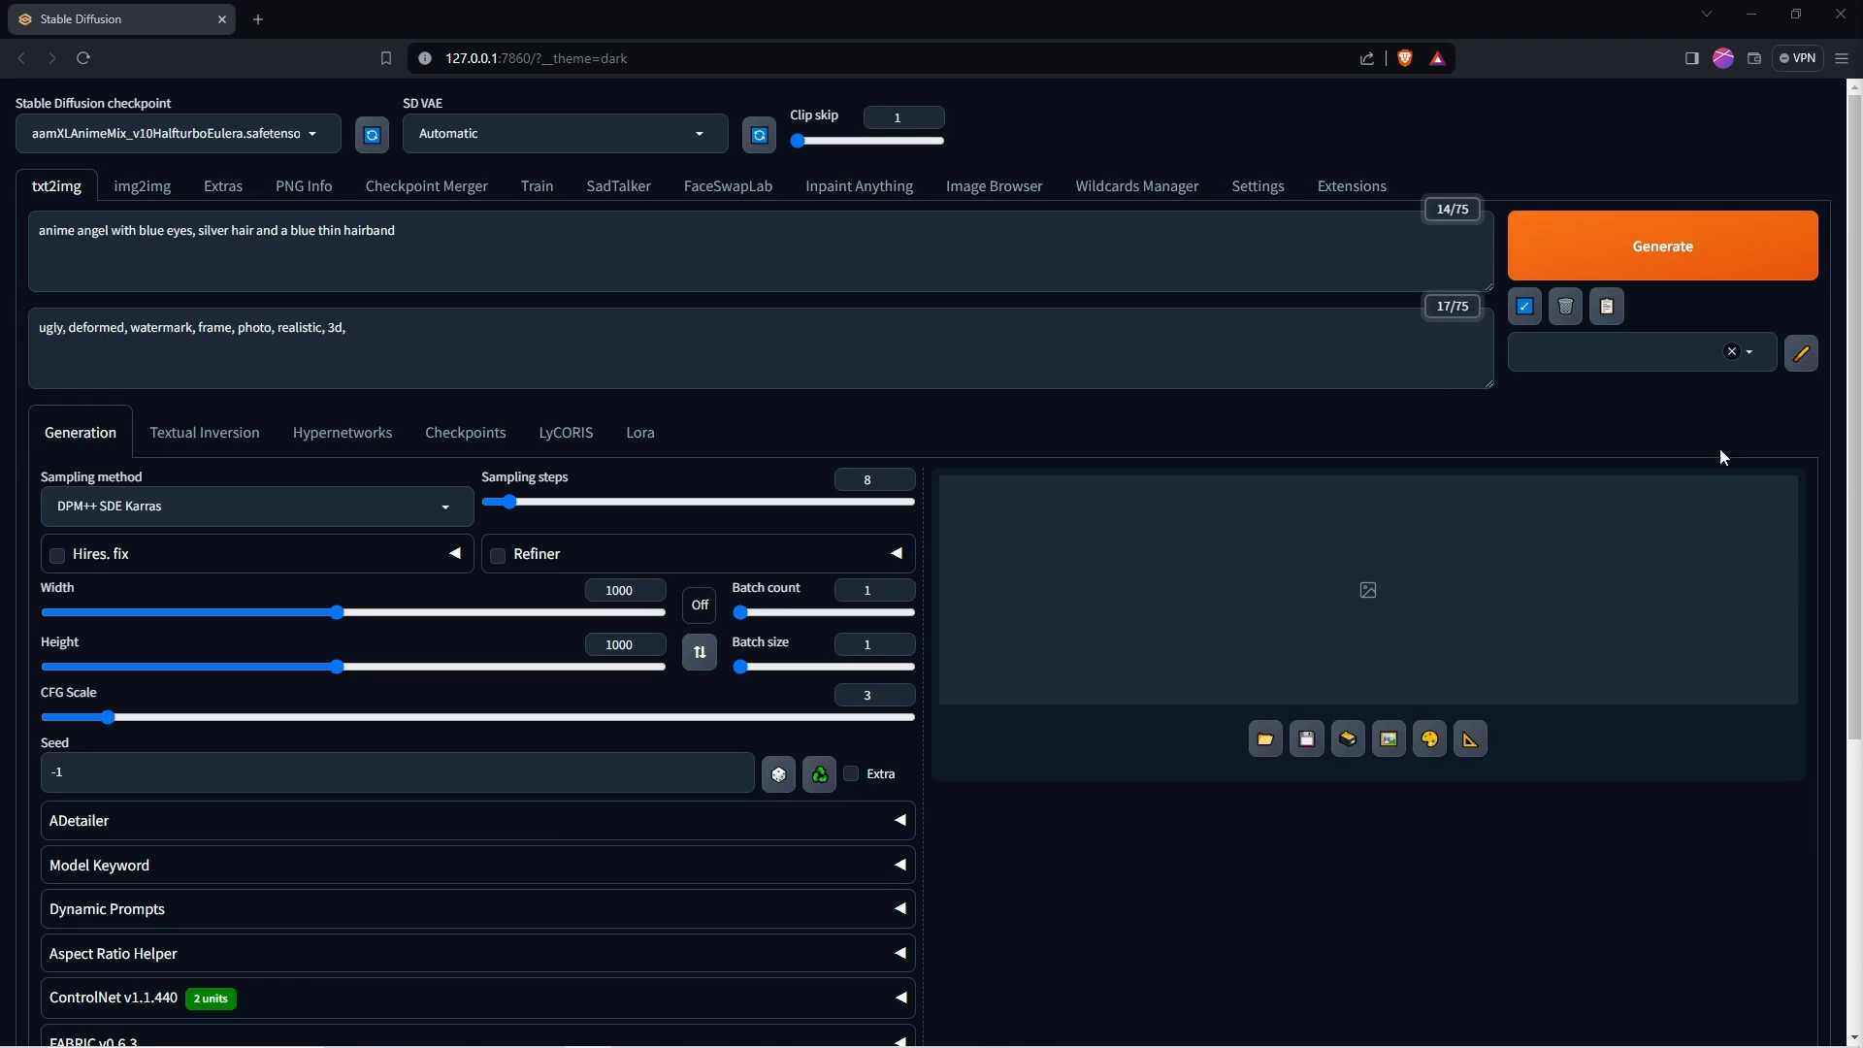
Step: Set ControlNet Unit 0's Control Weight to 0.75
click(312, 133)
key(Escape)
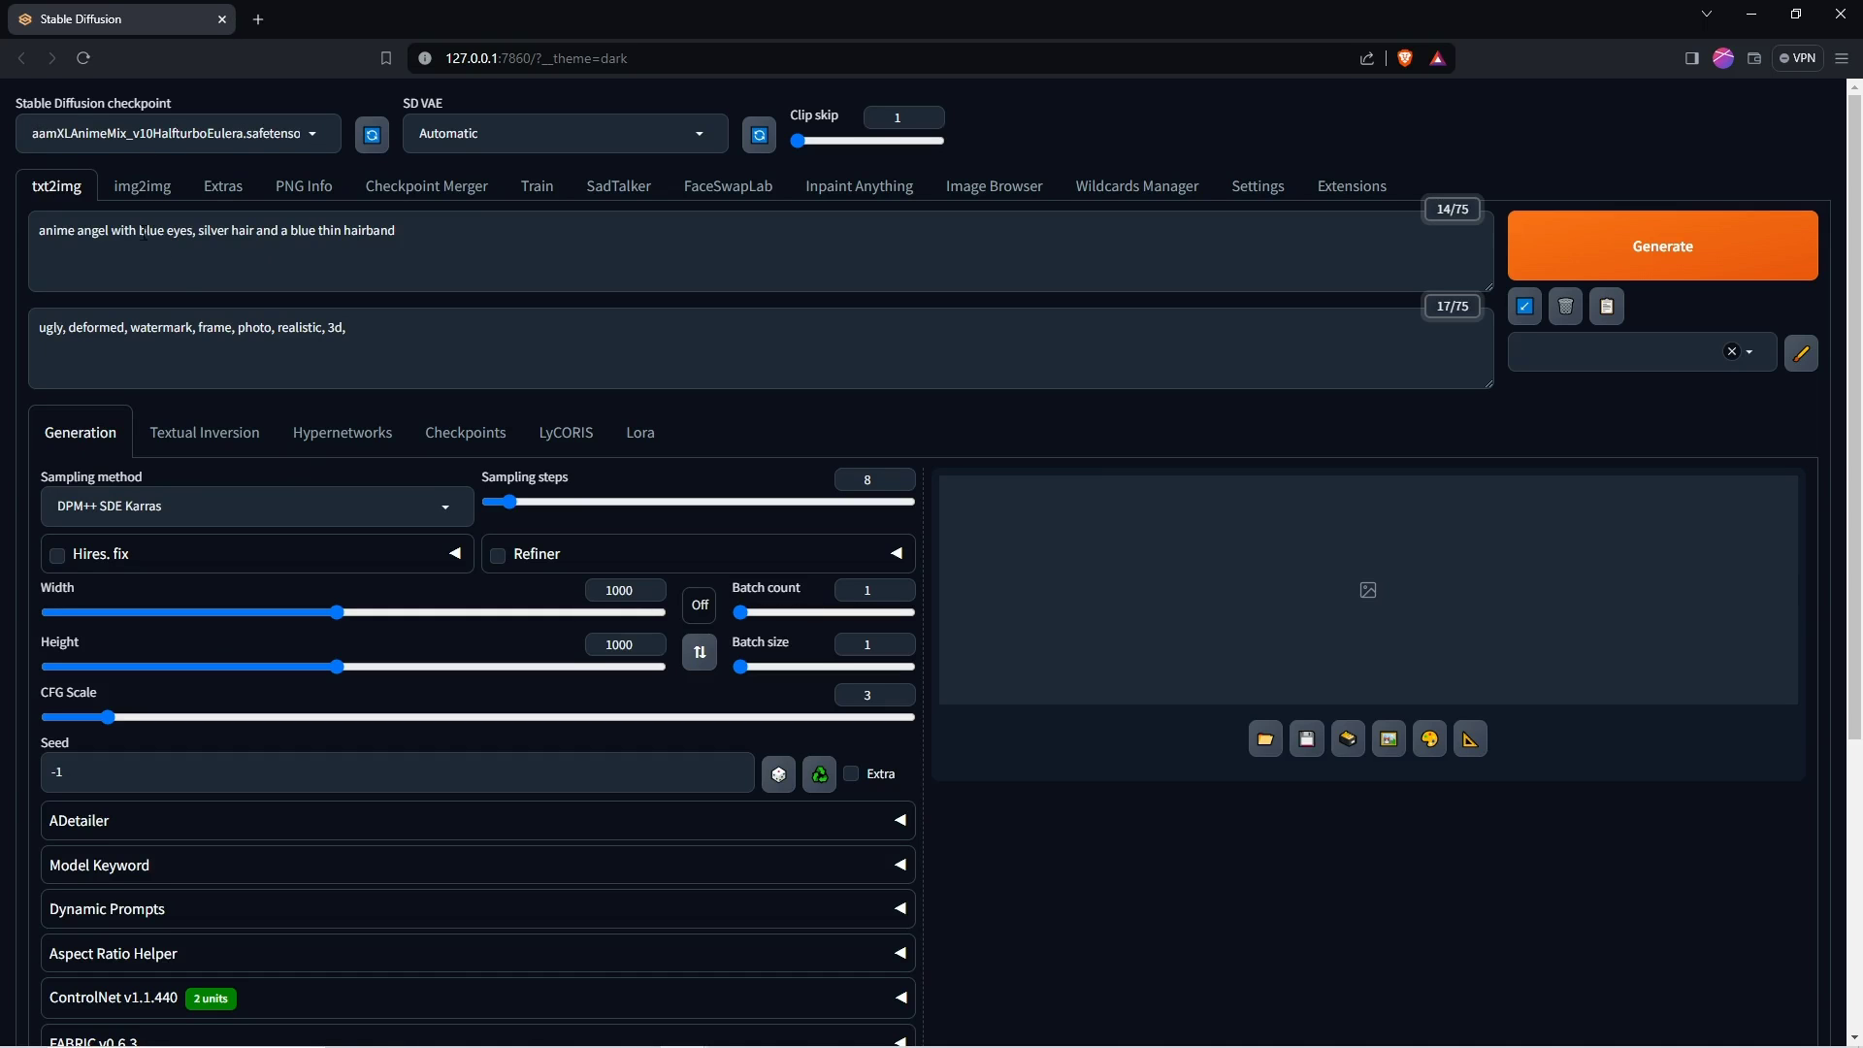
scroll(115, 252, down, 5)
click(897, 564)
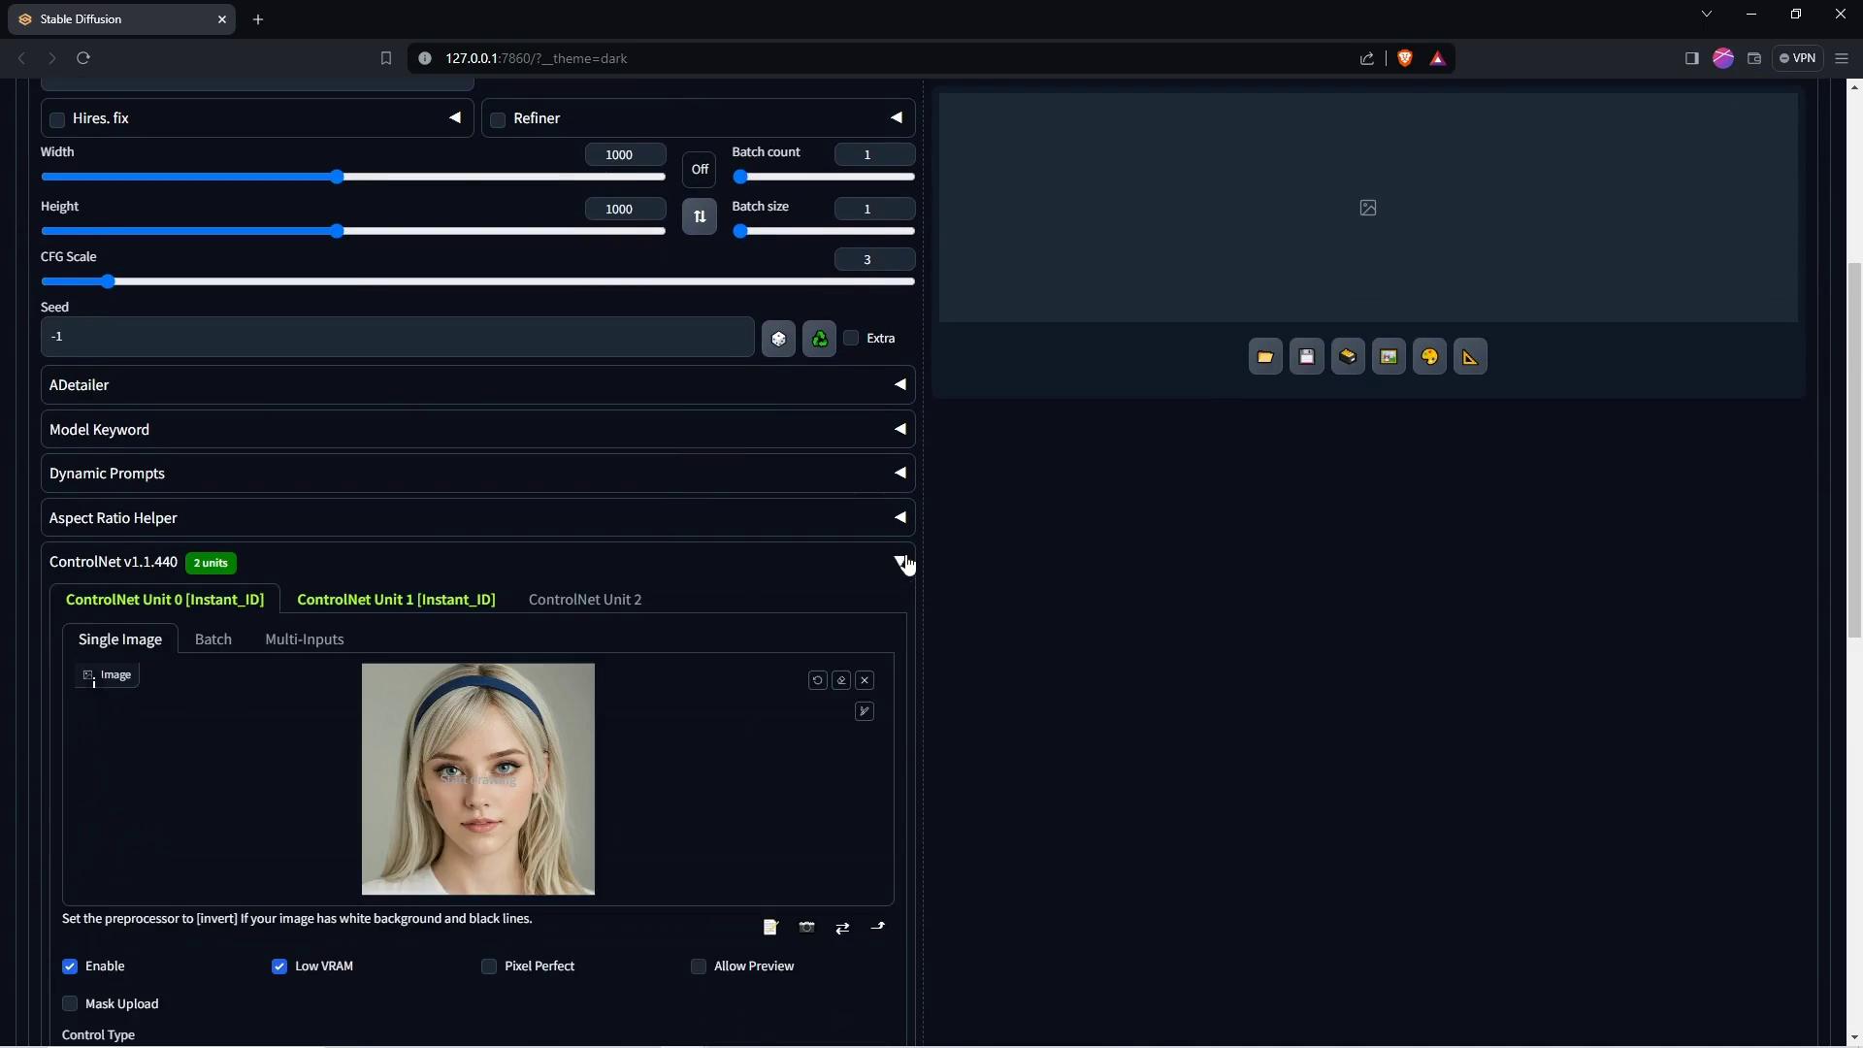
scroll(384, 548, down, 5)
scroll(416, 703, down, 1)
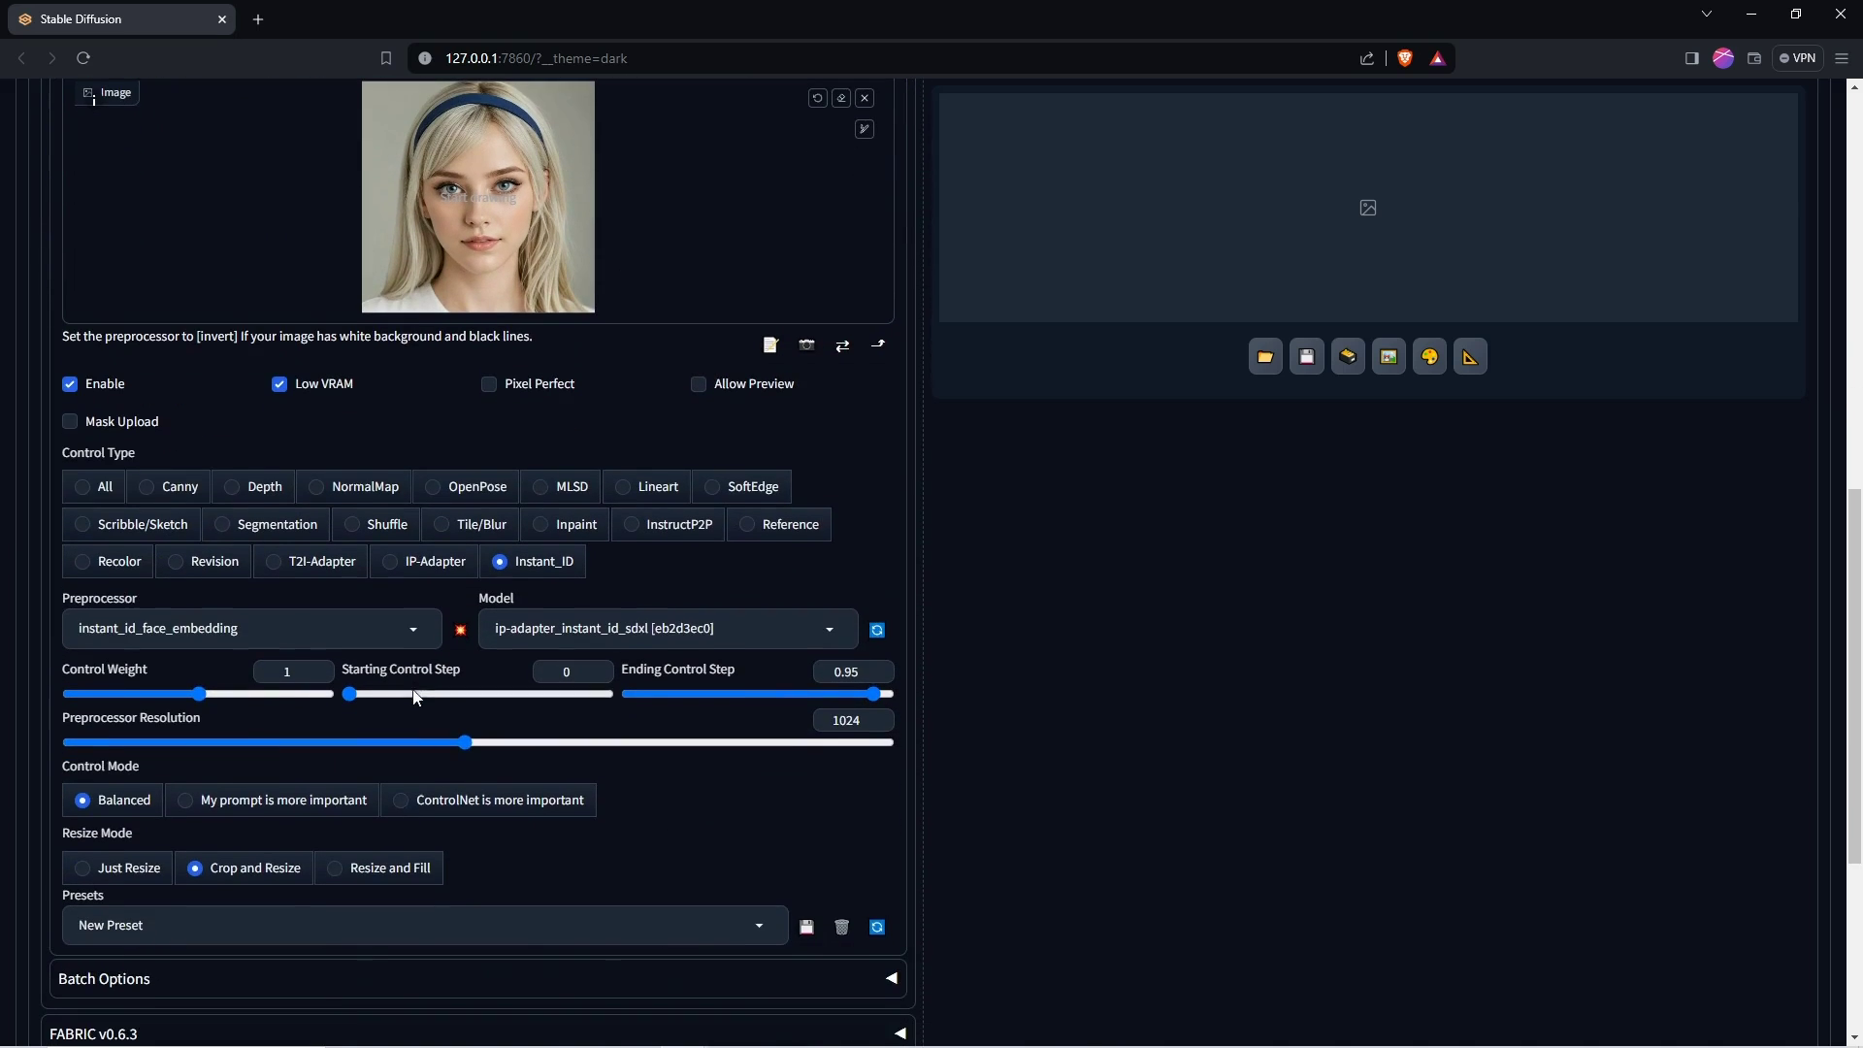
scroll(416, 702, down, 2)
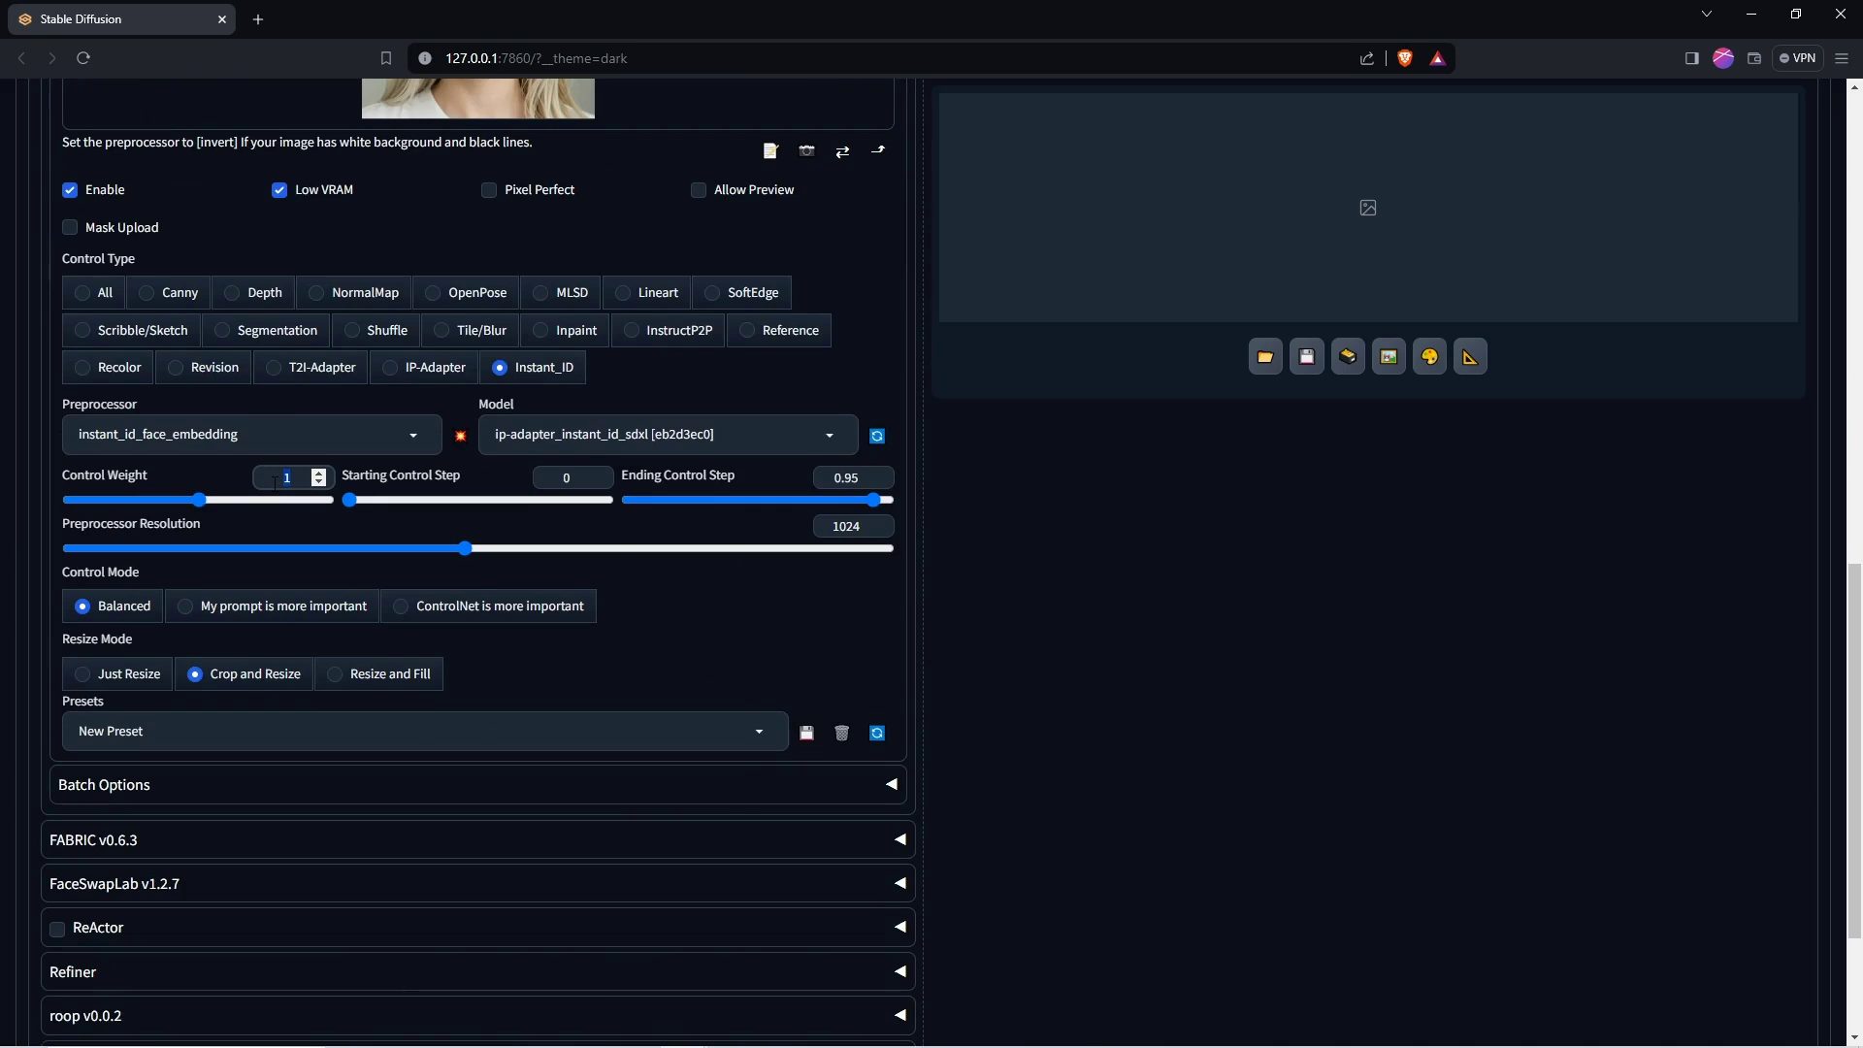
text(0.6)
key(BackSpace)
text(75)
Step: Lower Unit 0's Ending Control Step to 0.65
click(862, 478)
key(BackSpace)
key(BackSpace)
text(65)
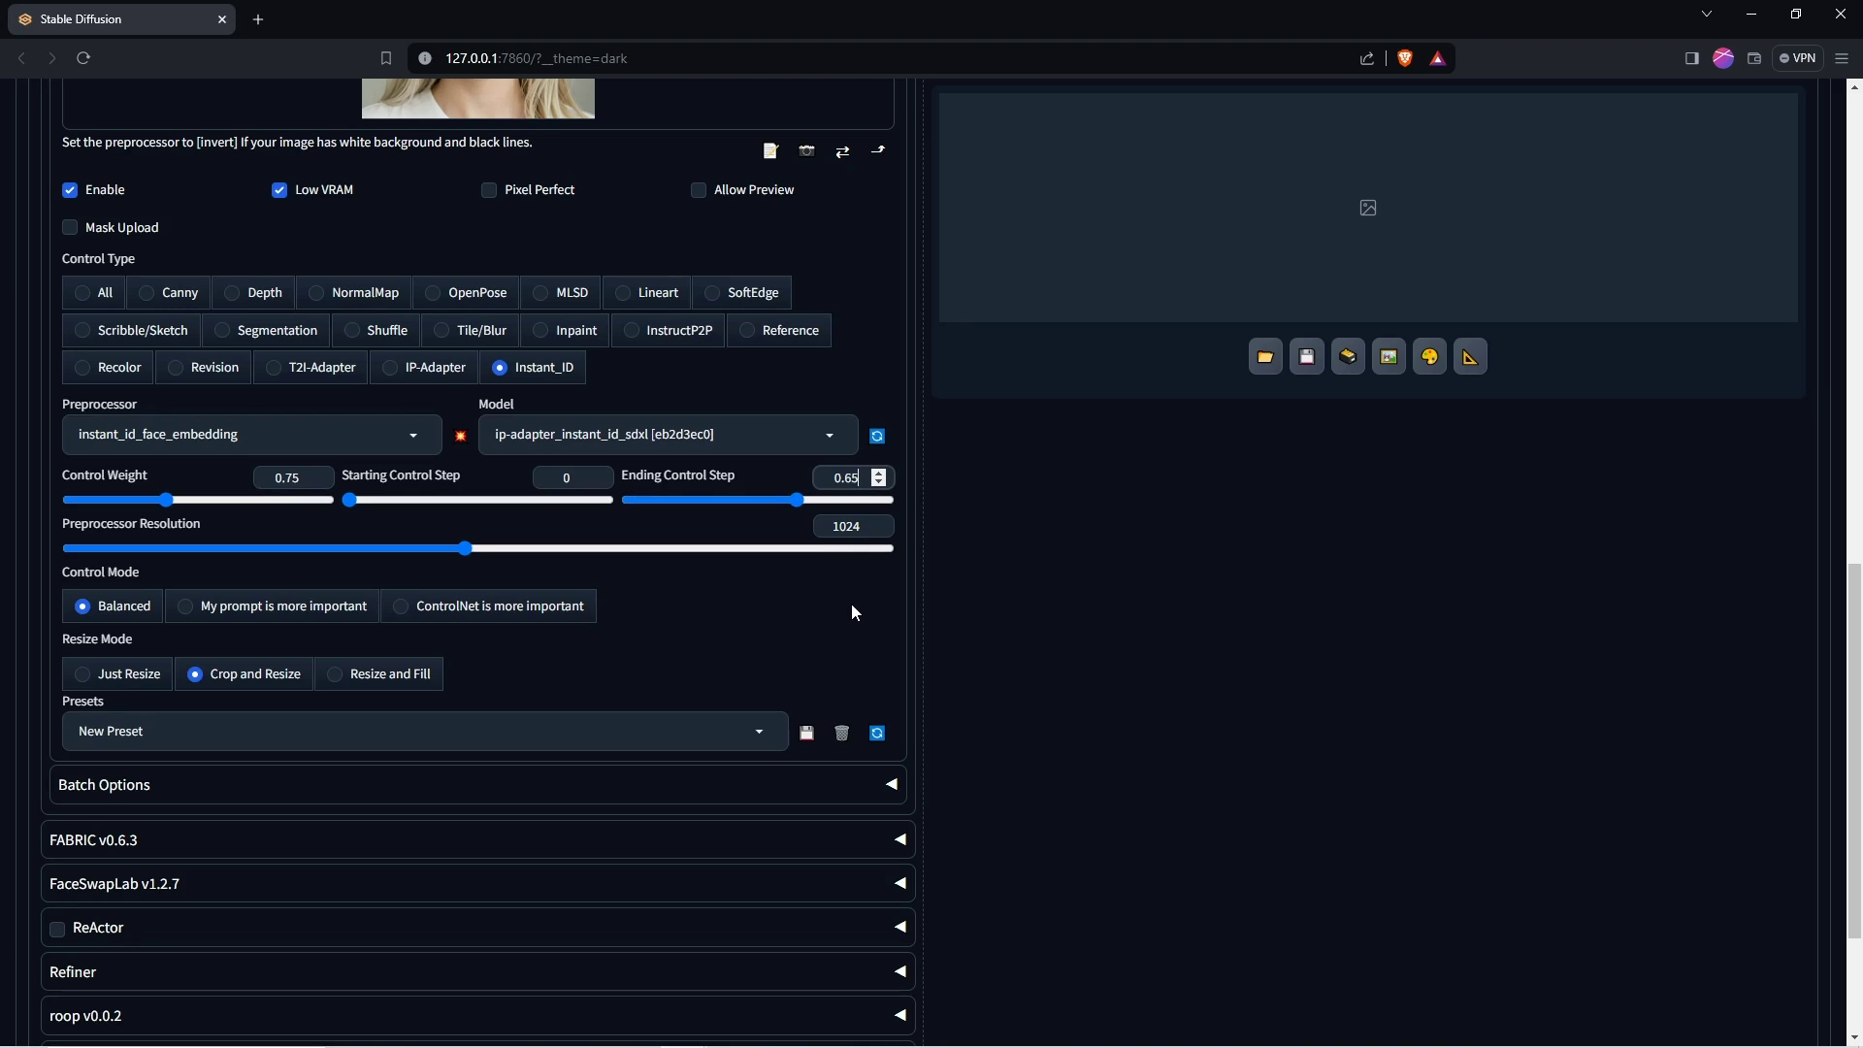
click(825, 614)
scroll(1325, 652, up, 15)
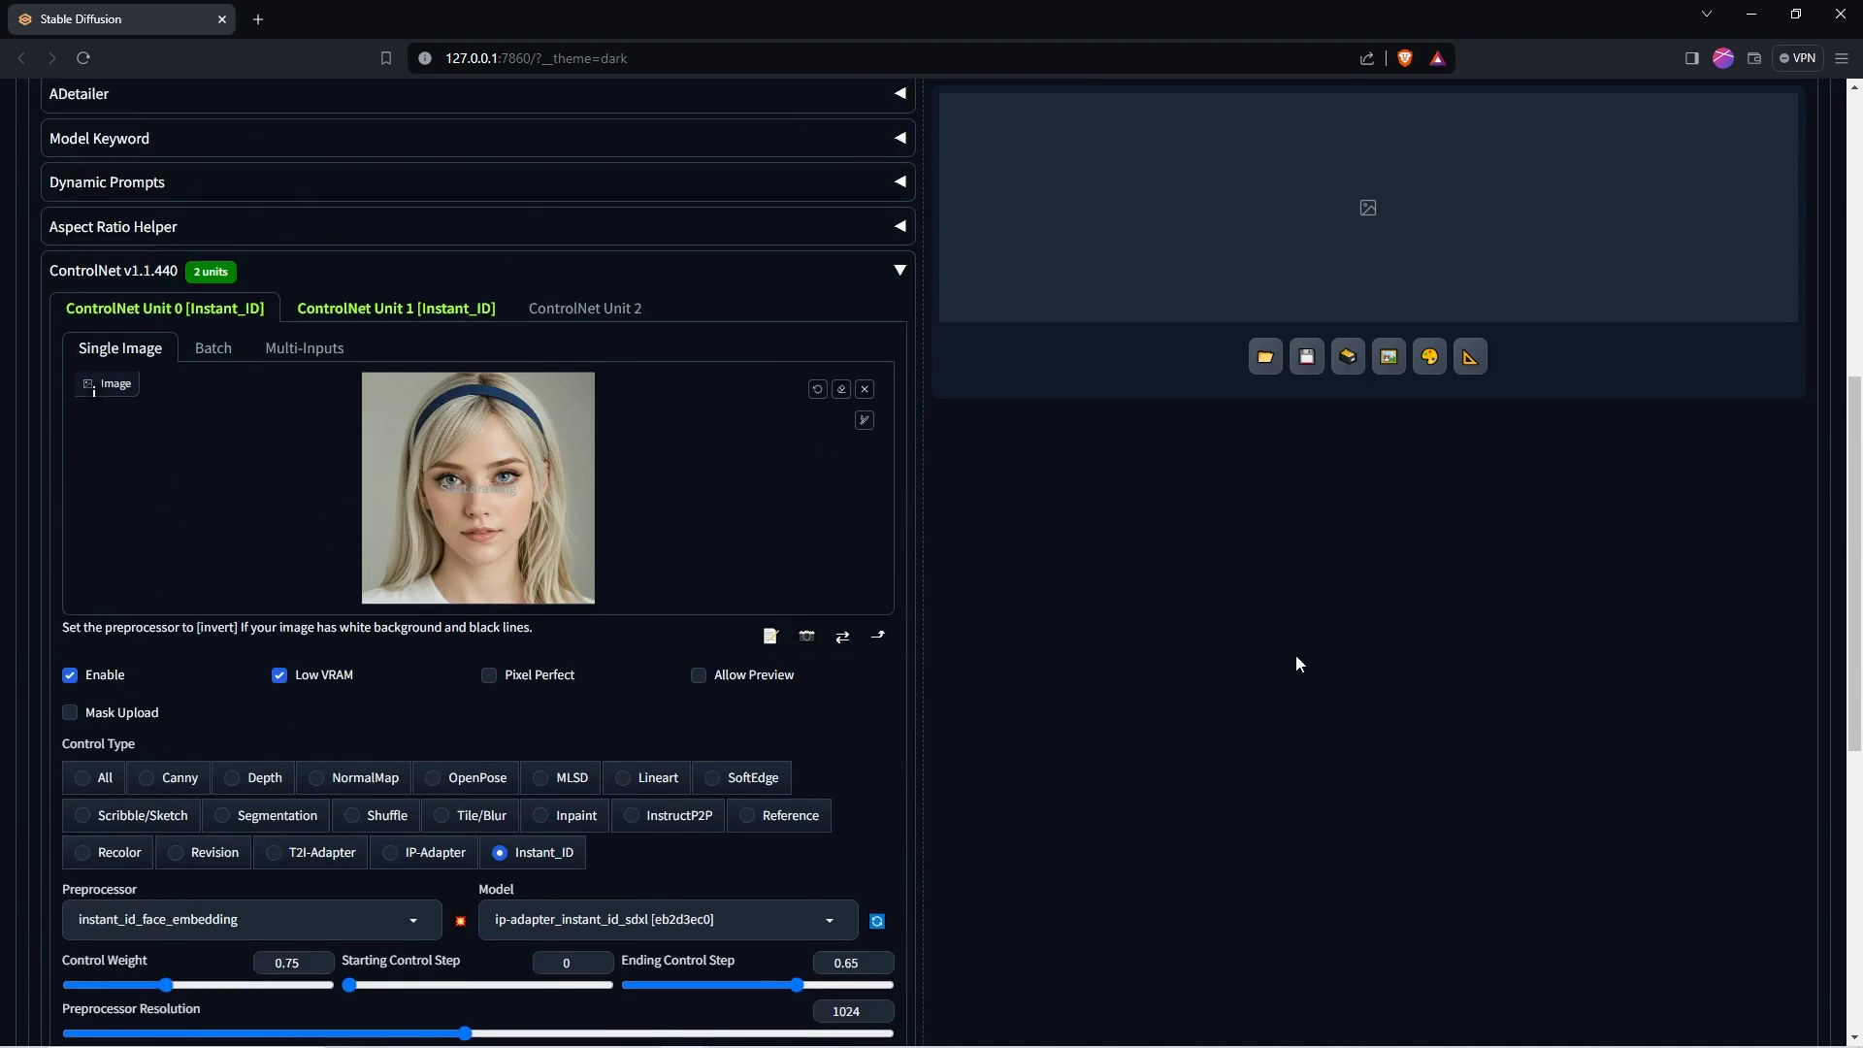